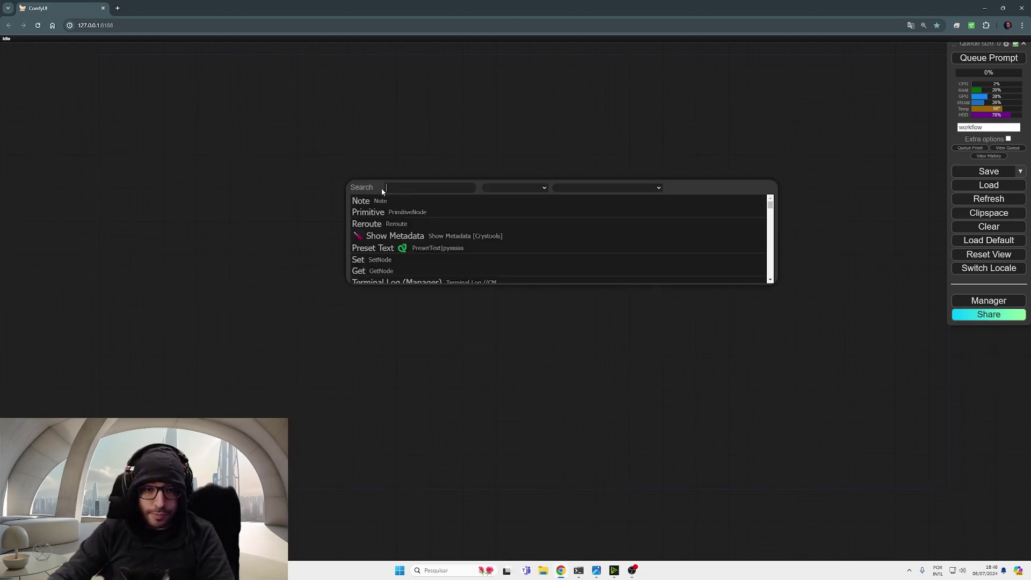
# Add a Load Image node near the left side of the canvas and load Artboard 1.png into it
pyautogui.write('loadim')
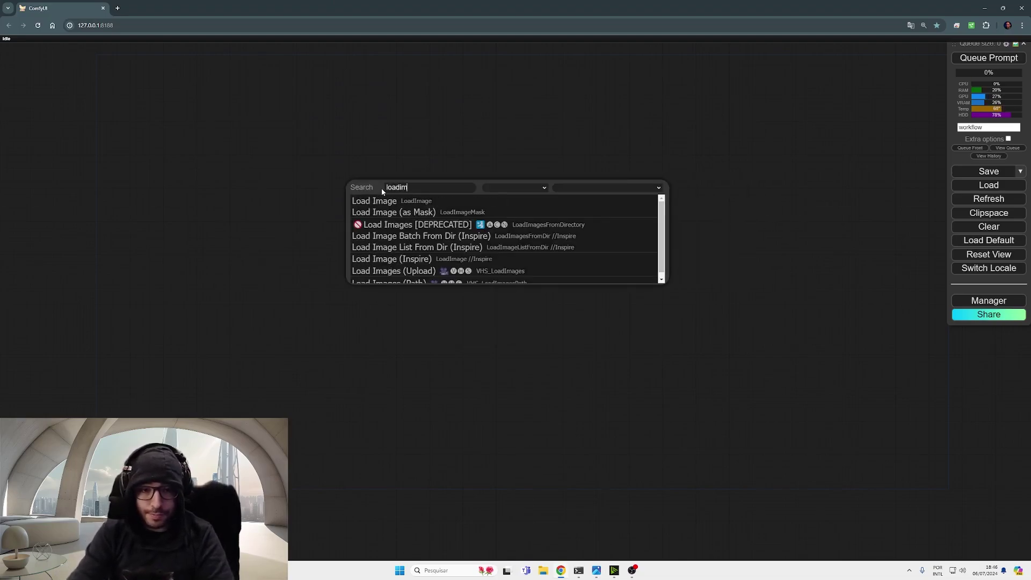
pyautogui.press('Return')
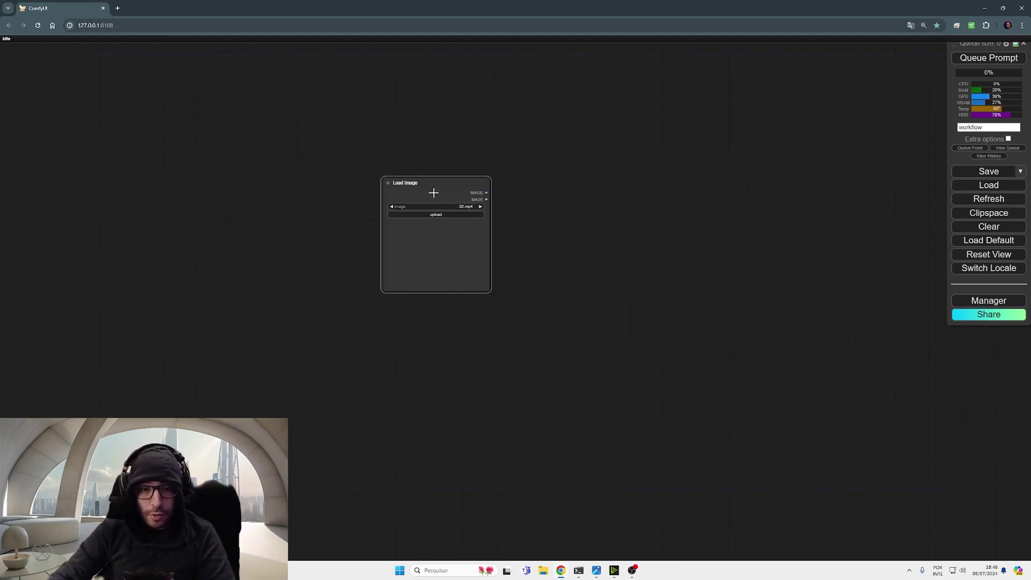
pyautogui.moveTo(437, 192); pyautogui.dragTo(206, 184)
pyautogui.click(299, 245)
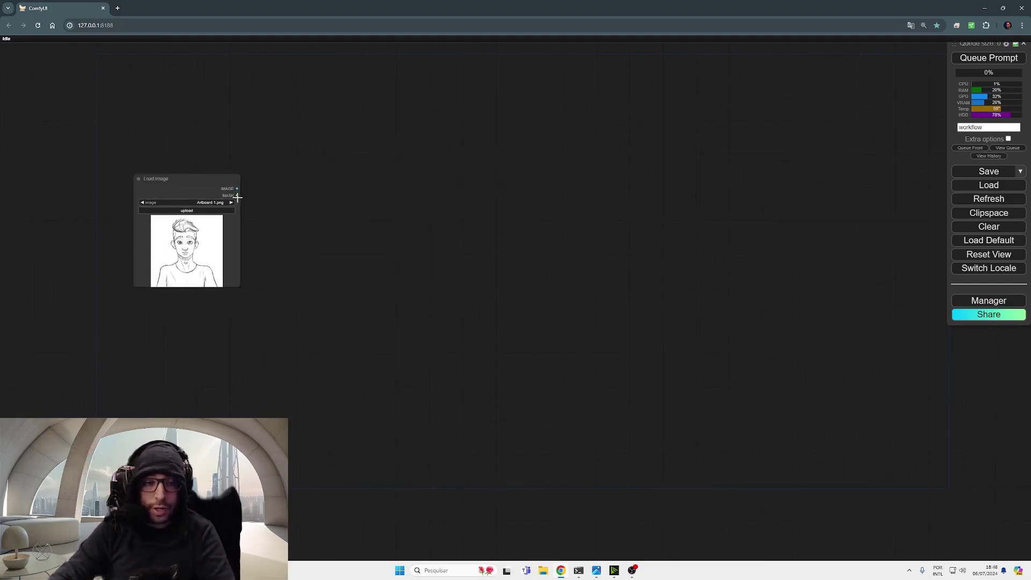
# Add a VAE Encode node fed by the Load Image node's IMAGE output and adjust the Load Image node's position
pyautogui.moveTo(237, 189); pyautogui.dragTo(359, 189)
pyautogui.click(498, 219)
pyautogui.scroll(5, 346, 132)
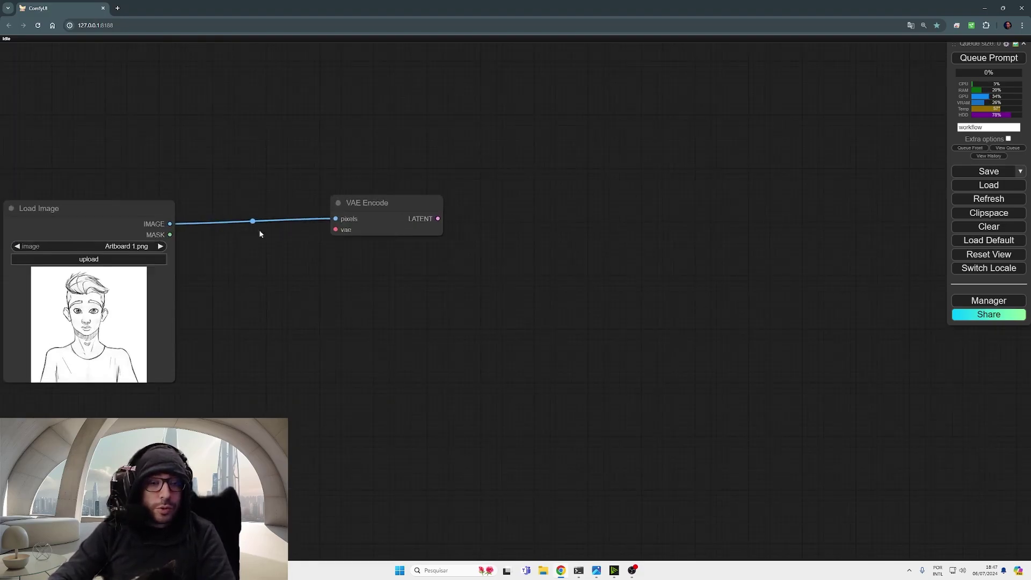
pyautogui.moveTo(125, 217); pyautogui.dragTo(130, 227)
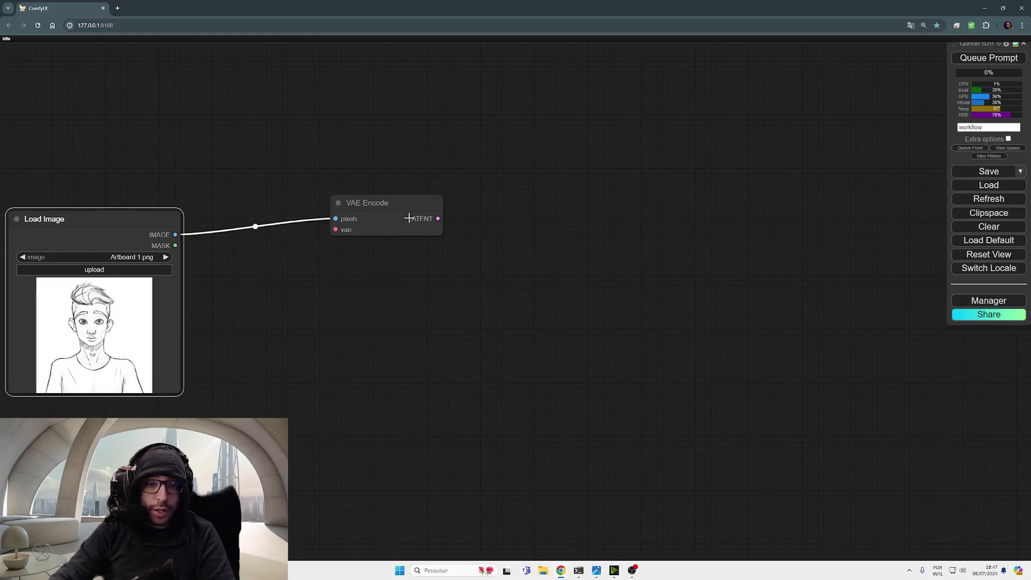
# Add a KSampler whose latent_image comes from VAE Encode, and space the two nodes apart horizontally
pyautogui.moveTo(410, 218); pyautogui.dragTo(583, 171)
pyautogui.click(594, 224)
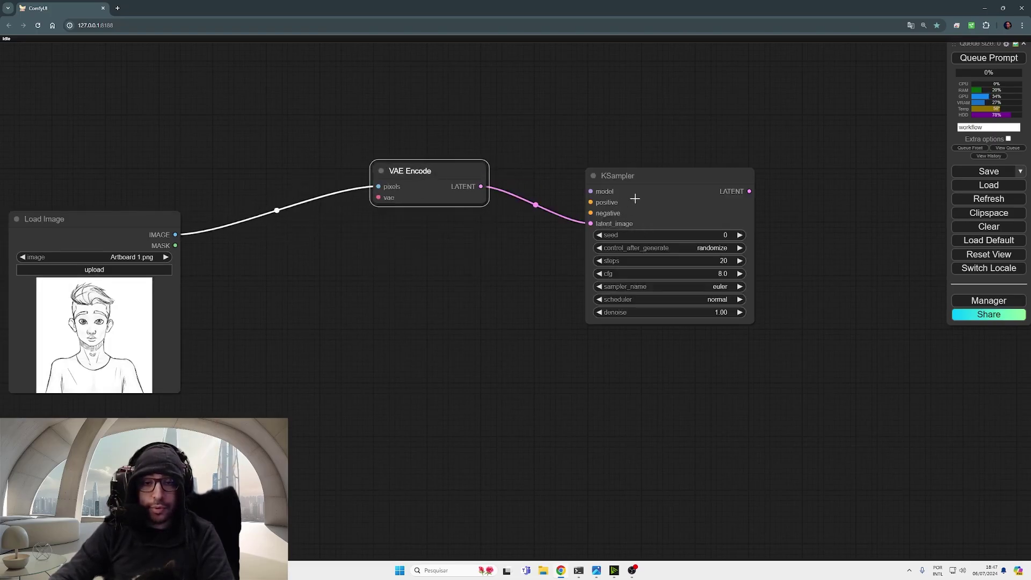
pyautogui.moveTo(633, 196); pyautogui.dragTo(763, 153)
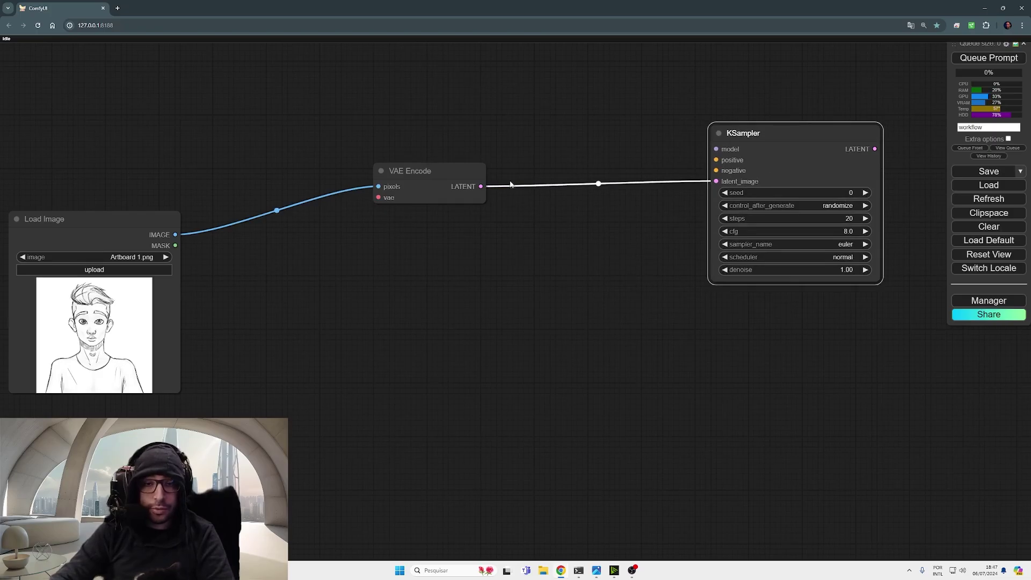
pyautogui.moveTo(476, 185); pyautogui.dragTo(486, 185)
pyautogui.moveTo(797, 138); pyautogui.dragTo(780, 138)
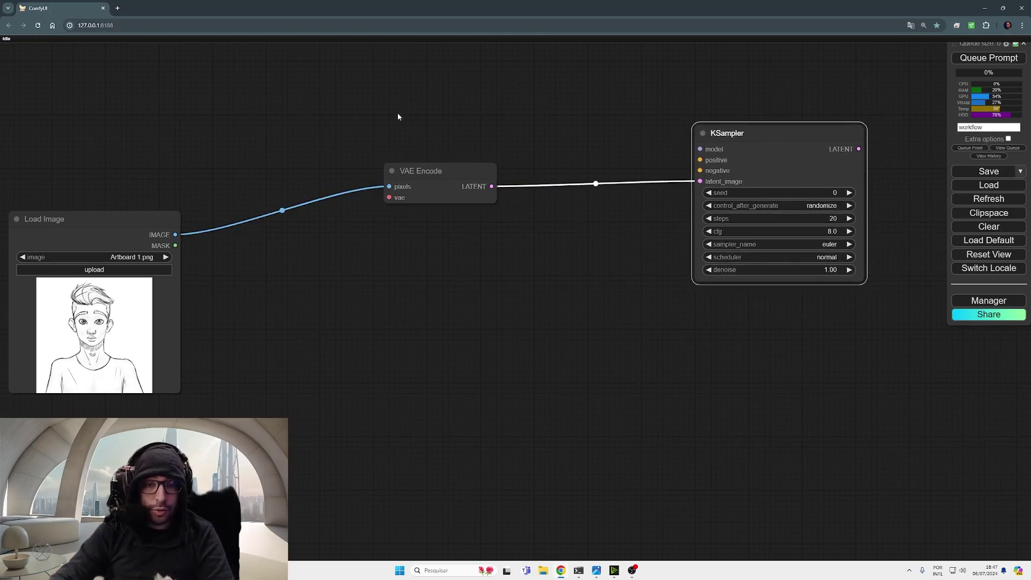
# Add a Load Checkpoint node feeding the KSampler's model input and place it above the Load Image node
pyautogui.moveTo(700, 148); pyautogui.dragTo(411, 132)
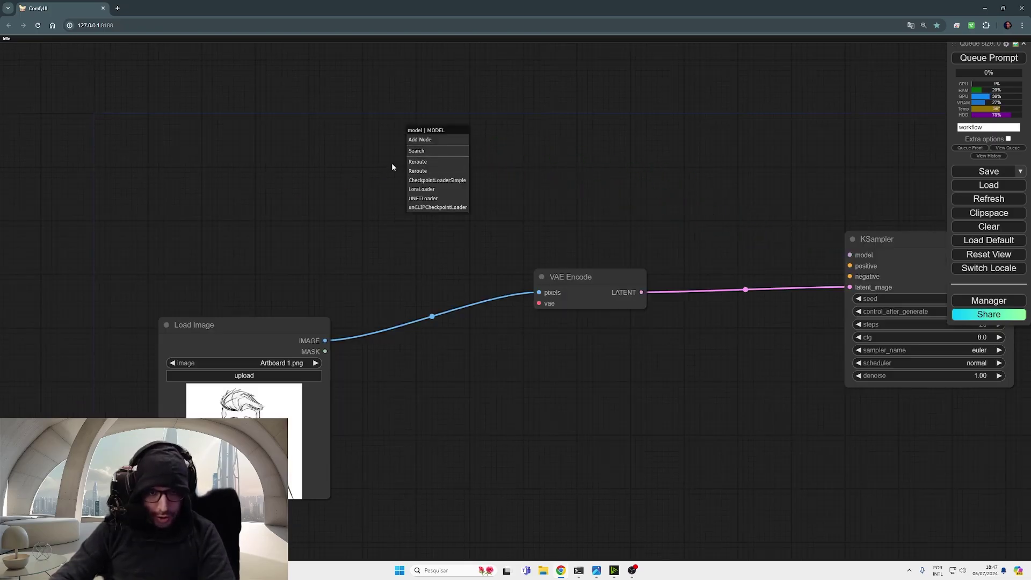
pyautogui.click(464, 181)
pyautogui.moveTo(502, 141); pyautogui.dragTo(282, 119)
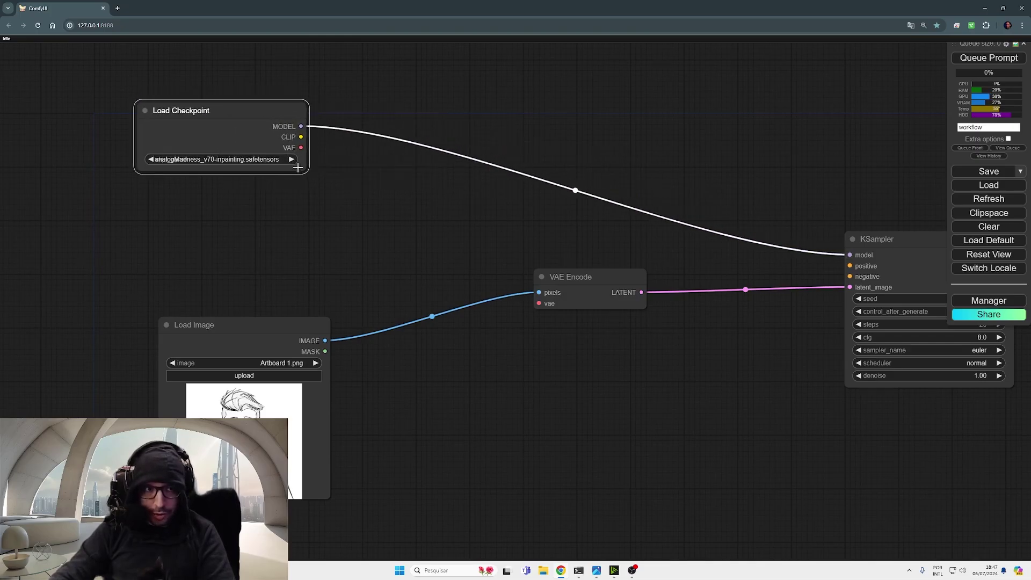
# Select the analogMadness_v70.safetensors checkpoint in Load Checkpoint and shift the node left to free space beside it
pyautogui.click(261, 159)
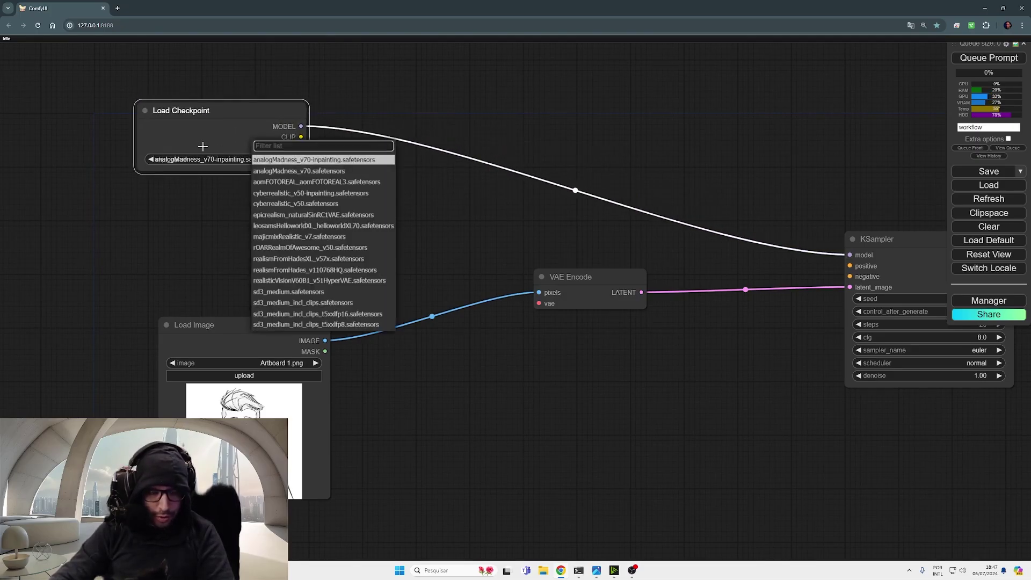
pyautogui.moveTo(240, 124); pyautogui.dragTo(209, 130)
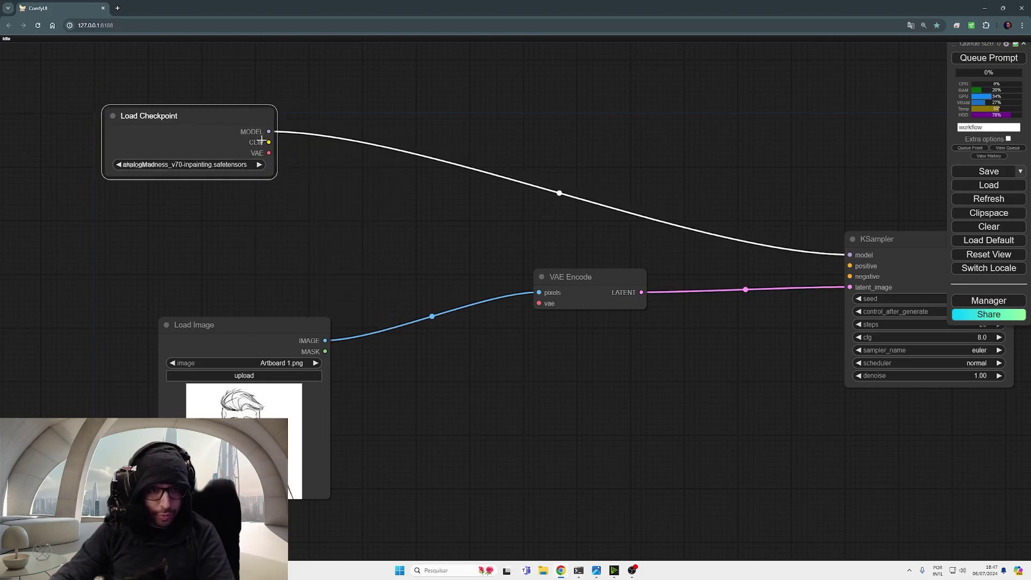
pyautogui.click(198, 164)
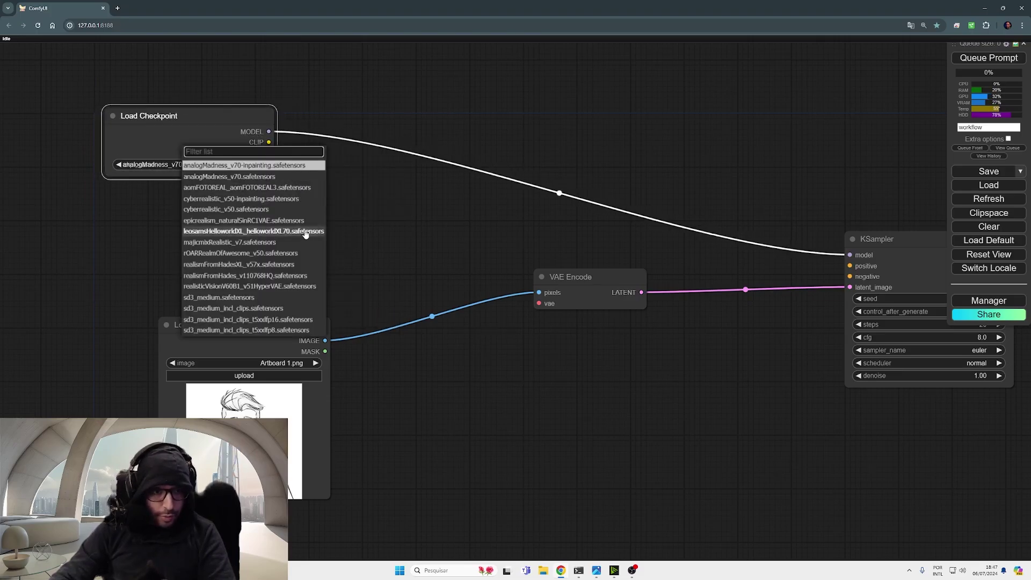
pyautogui.click(247, 177)
pyautogui.moveTo(282, 146); pyautogui.dragTo(222, 129)
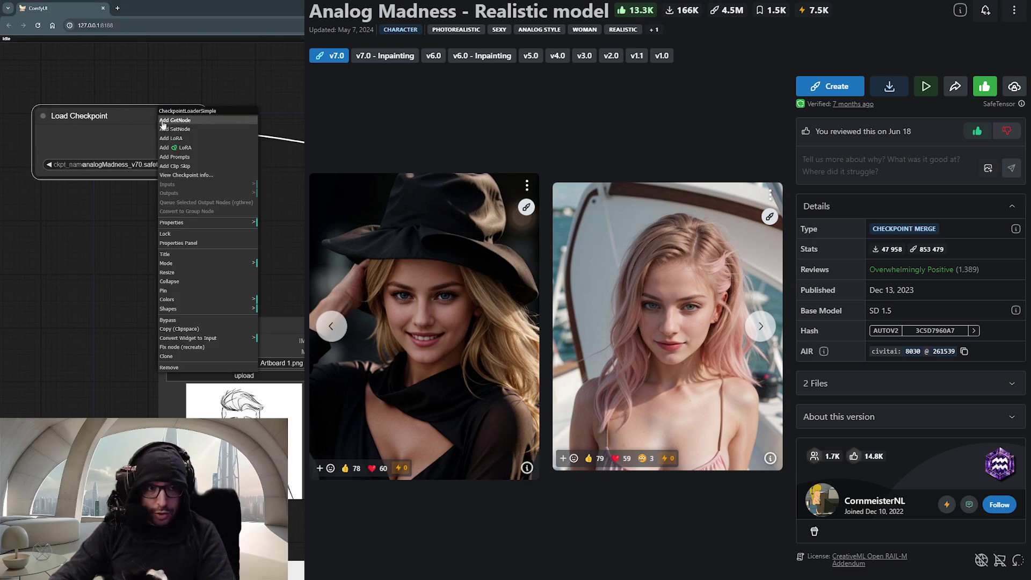
# Insert a Load LoRA node after Load Checkpoint, space them apart, and select lcm\SD1.5\pytorch_lora_weights.safetensors as the LoRA
pyautogui.click(205, 143)
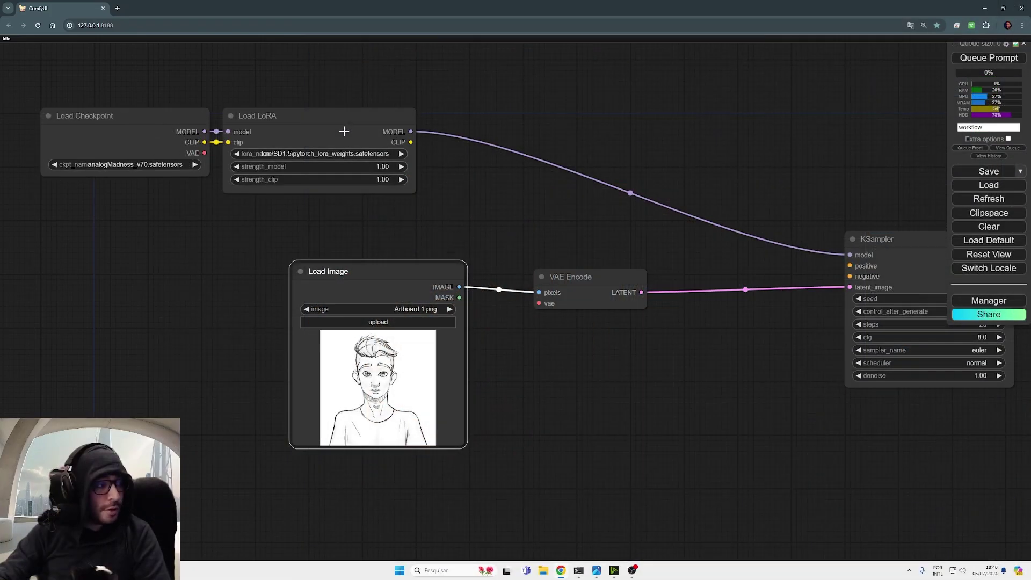
pyautogui.moveTo(350, 131); pyautogui.dragTo(369, 132)
pyautogui.moveTo(143, 125); pyautogui.dragTo(169, 125)
pyautogui.moveTo(309, 131); pyautogui.dragTo(343, 131)
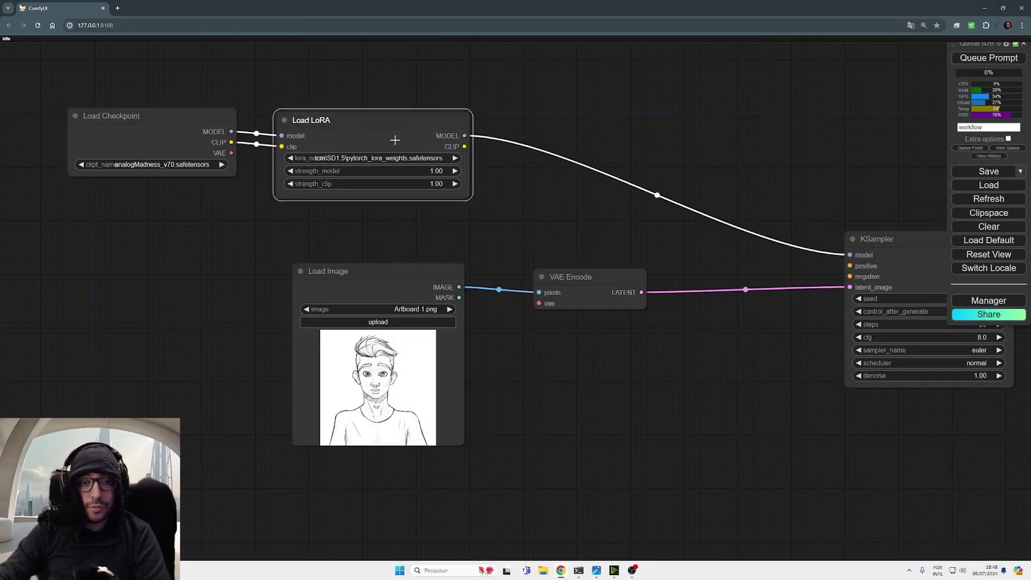
pyautogui.click(400, 157)
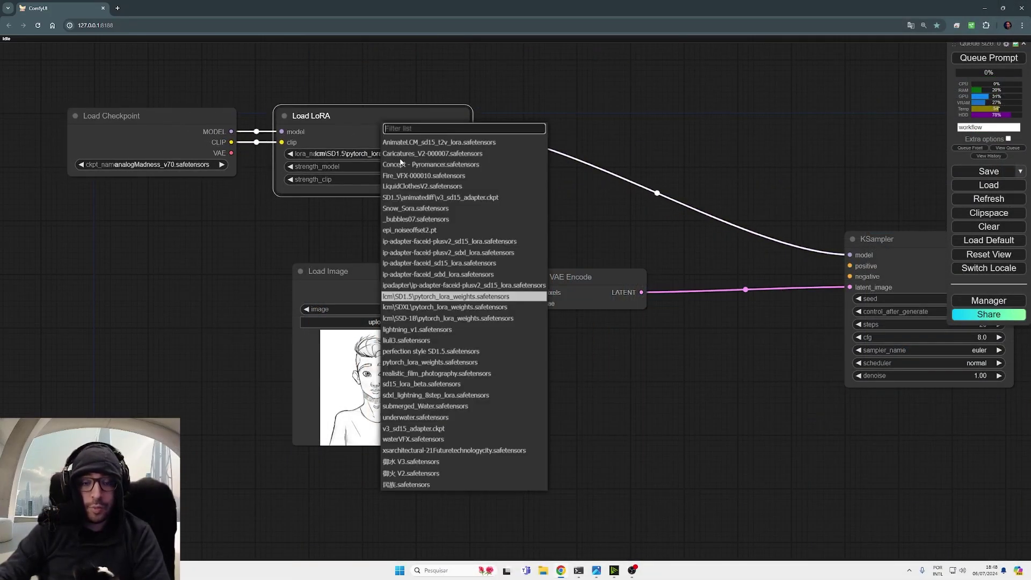
pyautogui.click(510, 297)
pyautogui.moveTo(284, 148); pyautogui.dragTo(256, 148)
# Configure the KSampler with 11 steps, cfg 1.0, sampler lcm and scheduler sgm_uniform
pyautogui.moveTo(149, 139); pyautogui.dragTo(563, 193)
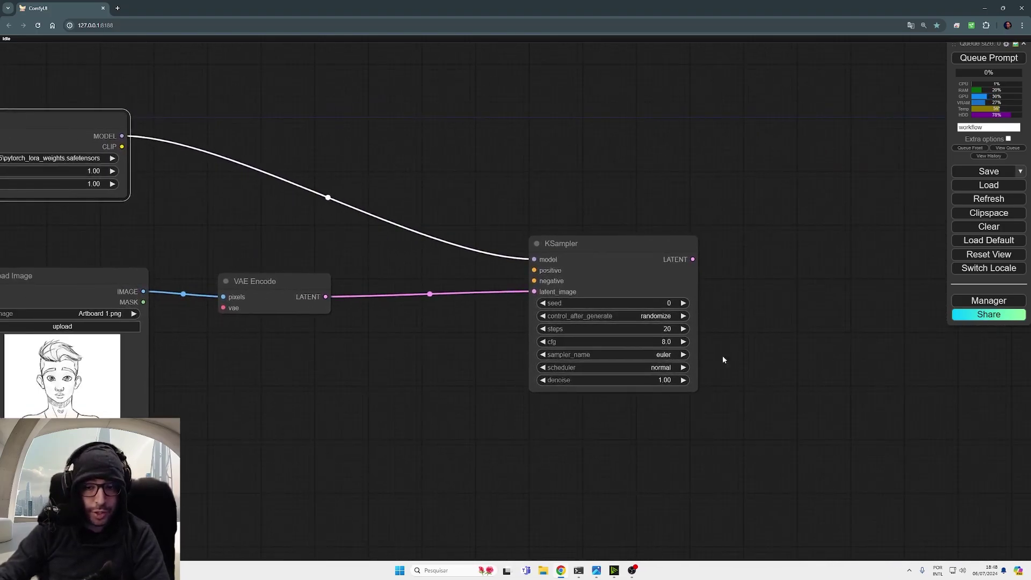
pyautogui.click(663, 329)
pyautogui.write('11')
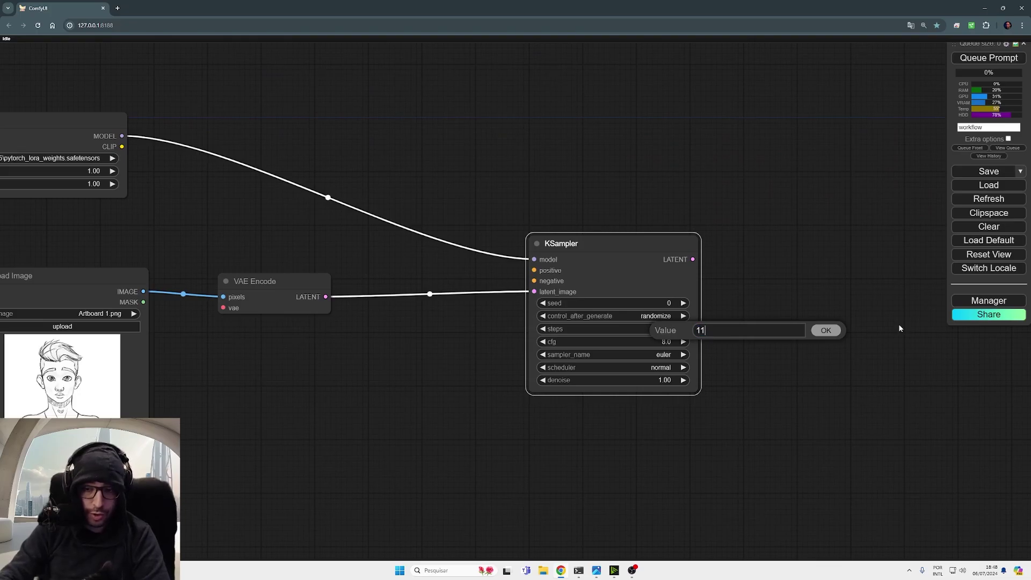
pyautogui.press('Return')
pyautogui.click(656, 342)
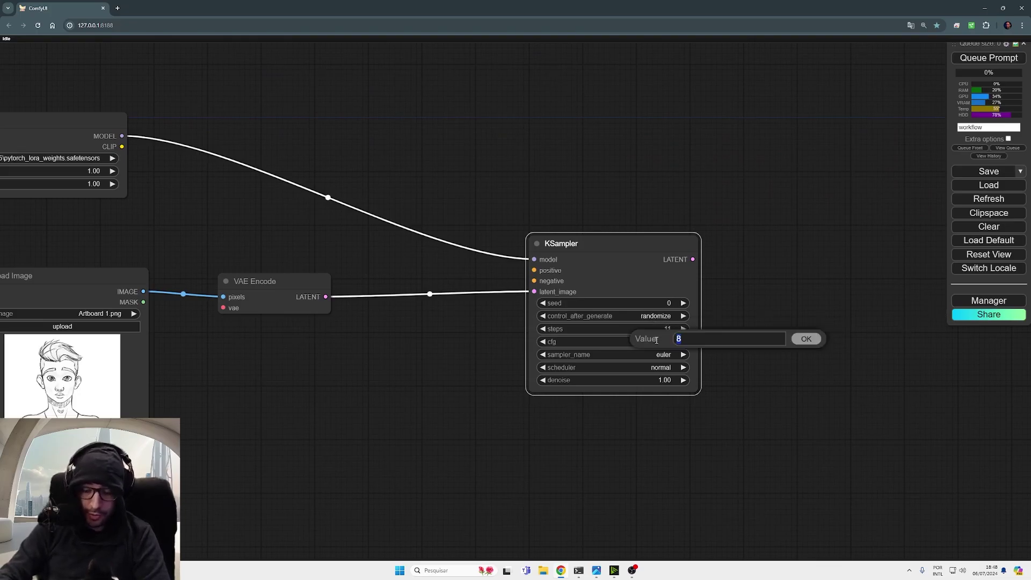
pyautogui.press('Return')
pyautogui.click(663, 354)
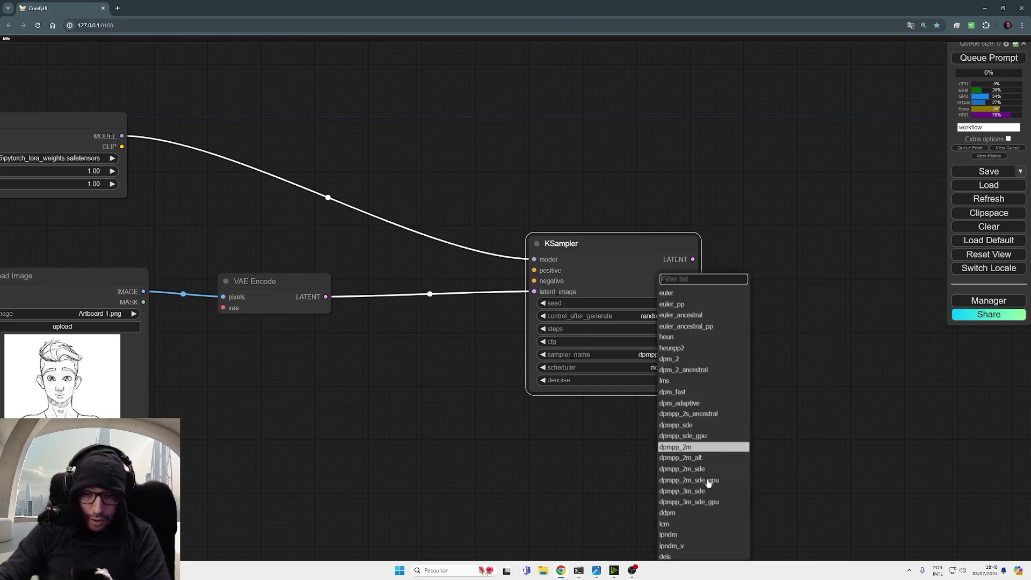
pyautogui.click(666, 524)
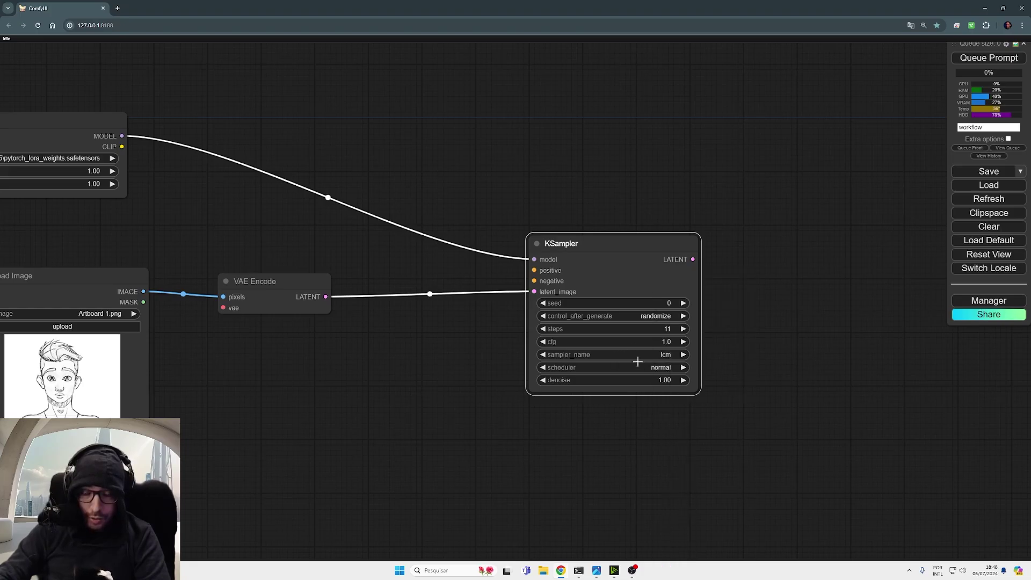
pyautogui.click(664, 367)
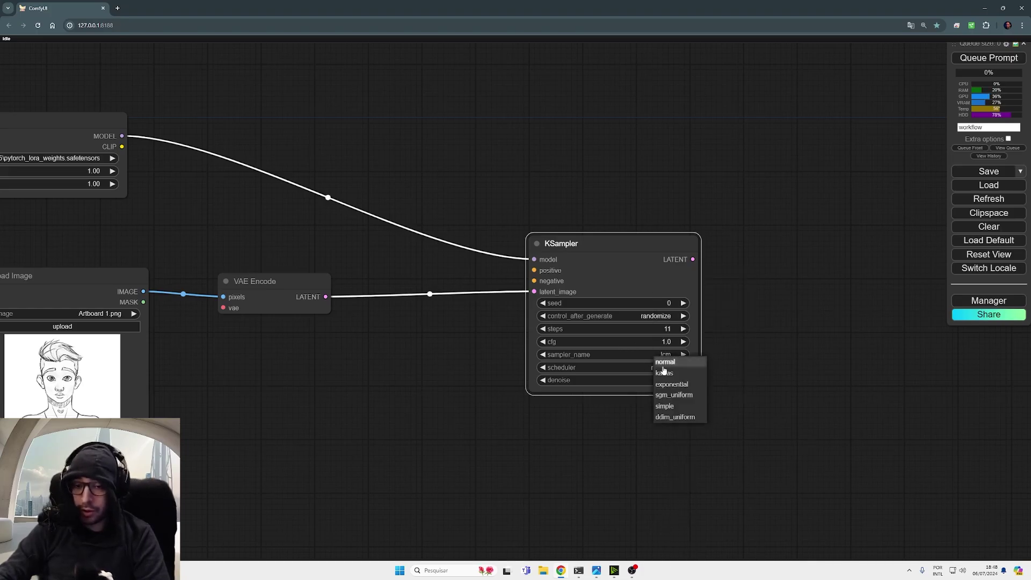
pyautogui.click(678, 395)
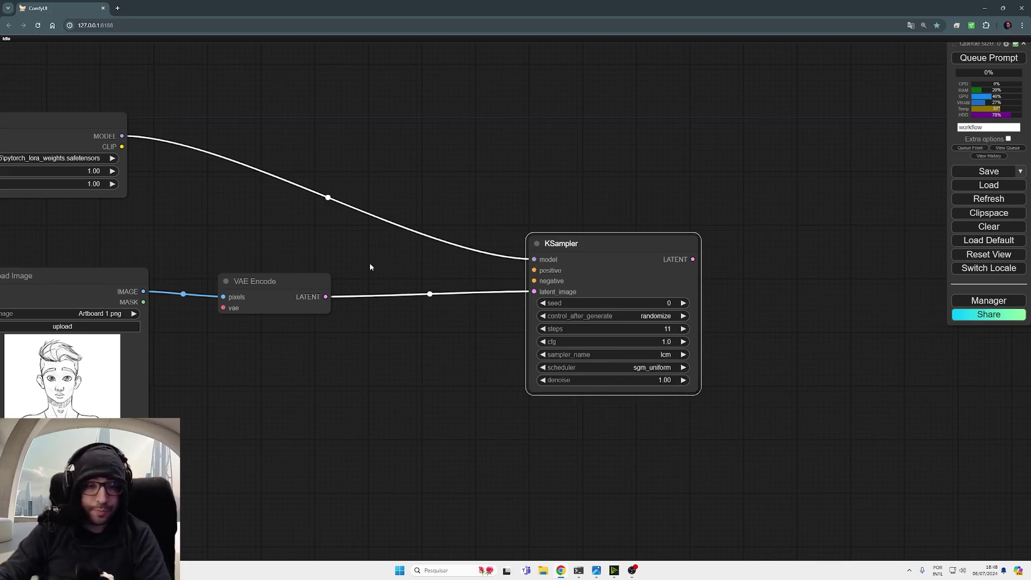
# Add a VAE Decode node connected to the KSampler's LATENT output and place it beside the KSampler
pyautogui.moveTo(643, 266); pyautogui.dragTo(723, 271)
pyautogui.moveTo(844, 273); pyautogui.dragTo(375, 271)
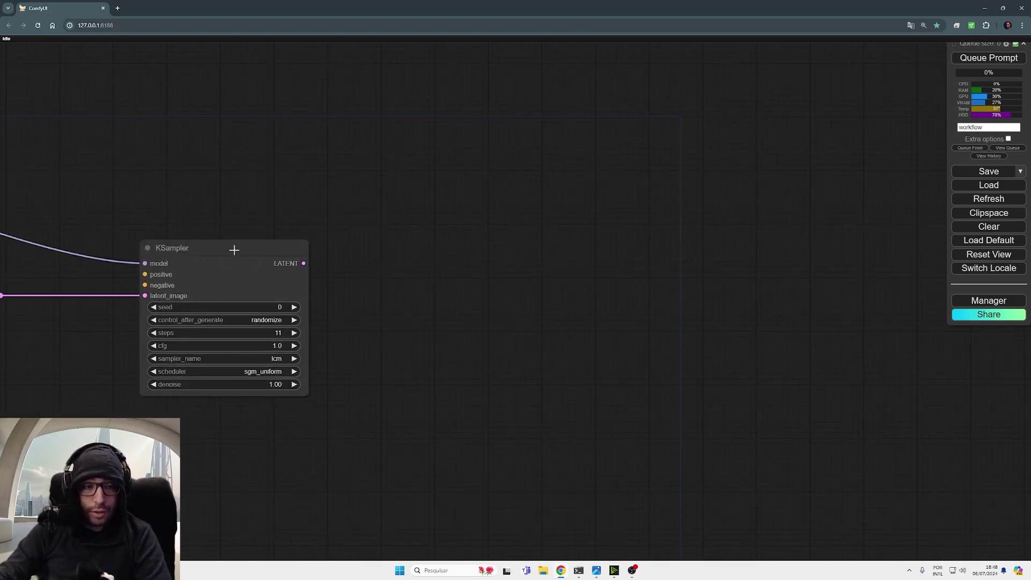
pyautogui.moveTo(303, 263); pyautogui.dragTo(400, 259)
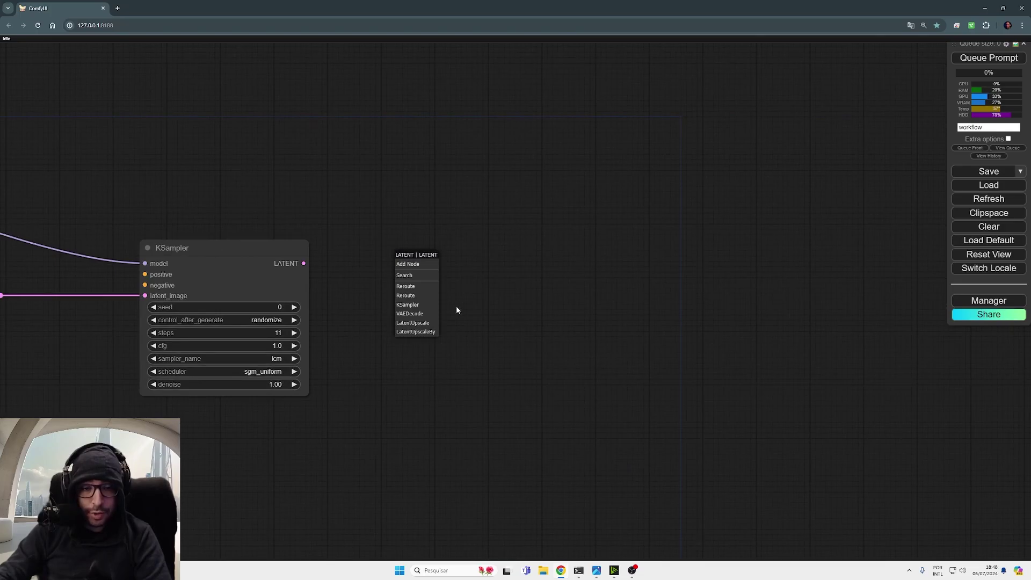
pyautogui.click(415, 313)
pyautogui.click(434, 266)
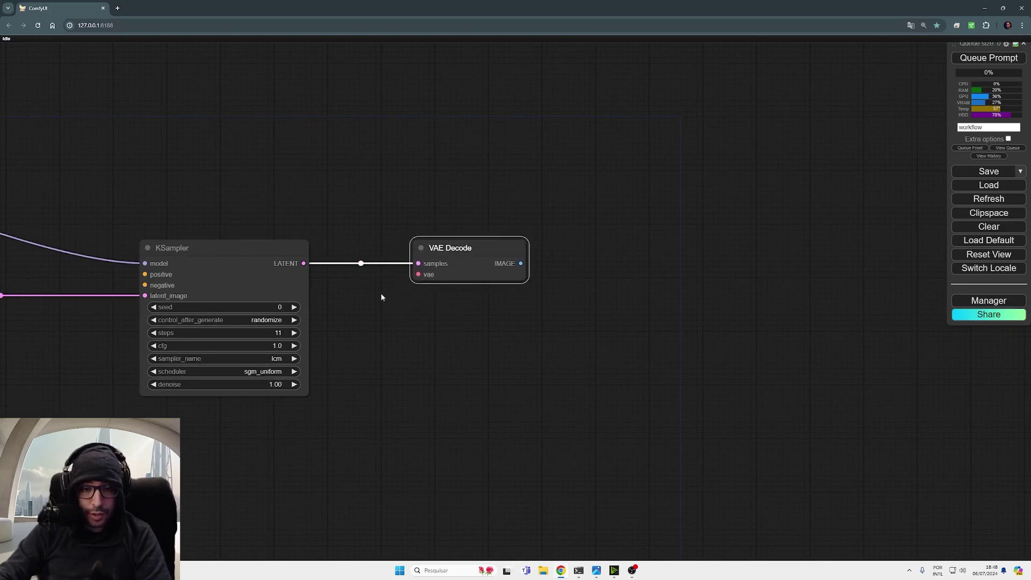
# Connect the checkpoint's VAE to VAE Decode and attach a PreviewImage node to the decoder's IMAGE output
pyautogui.moveTo(381, 295); pyautogui.dragTo(612, 336)
pyautogui.moveTo(665, 312); pyautogui.dragTo(167, 320)
pyautogui.moveTo(762, 323); pyautogui.dragTo(425, 292)
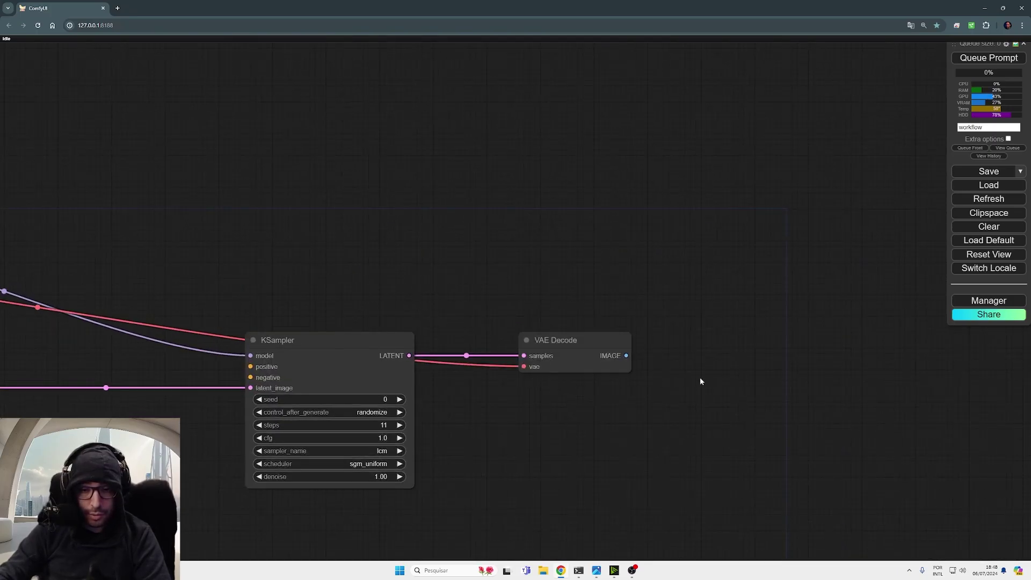
pyautogui.moveTo(595, 355)
pyautogui.mouseDown()
pyautogui.moveTo(518, 357)
pyautogui.moveTo(596, 348)
pyautogui.mouseUp()
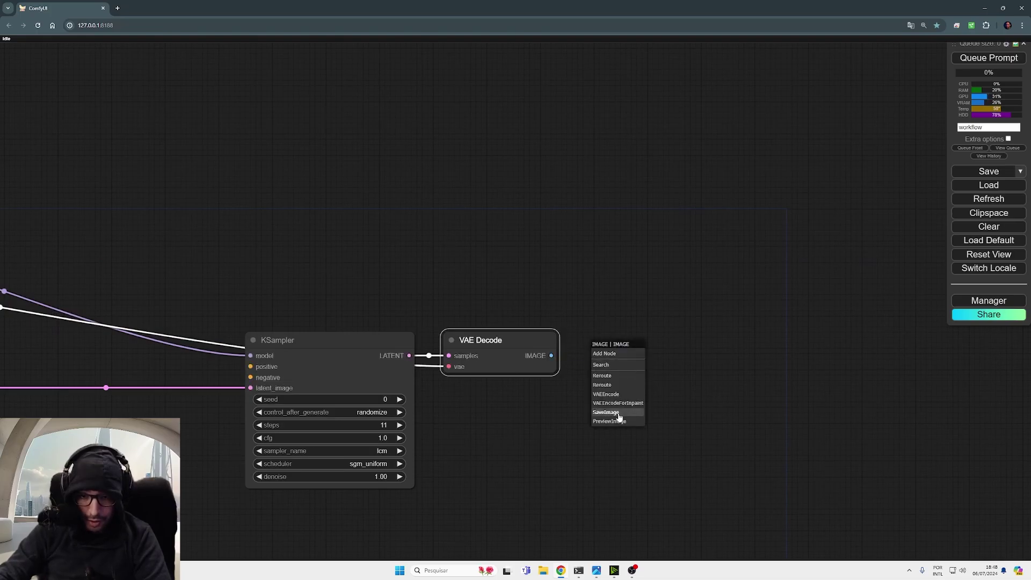
pyautogui.click(618, 421)
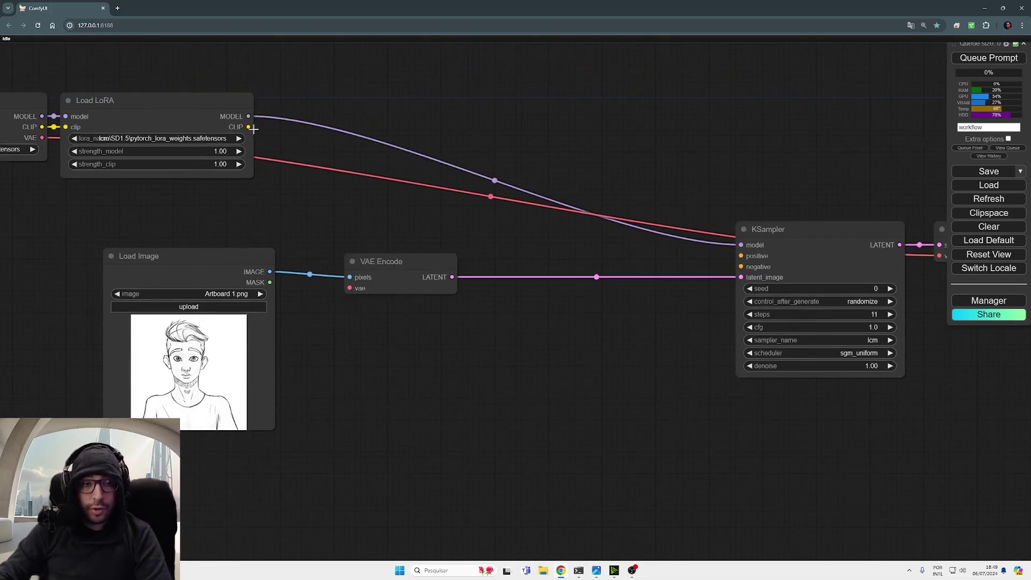
# Add two CLIP Text Encode (Prompt) nodes from Load LoRA's CLIP output and connect them to the KSampler's positive and negative inputs
pyautogui.moveTo(250, 127); pyautogui.dragTo(484, 315)
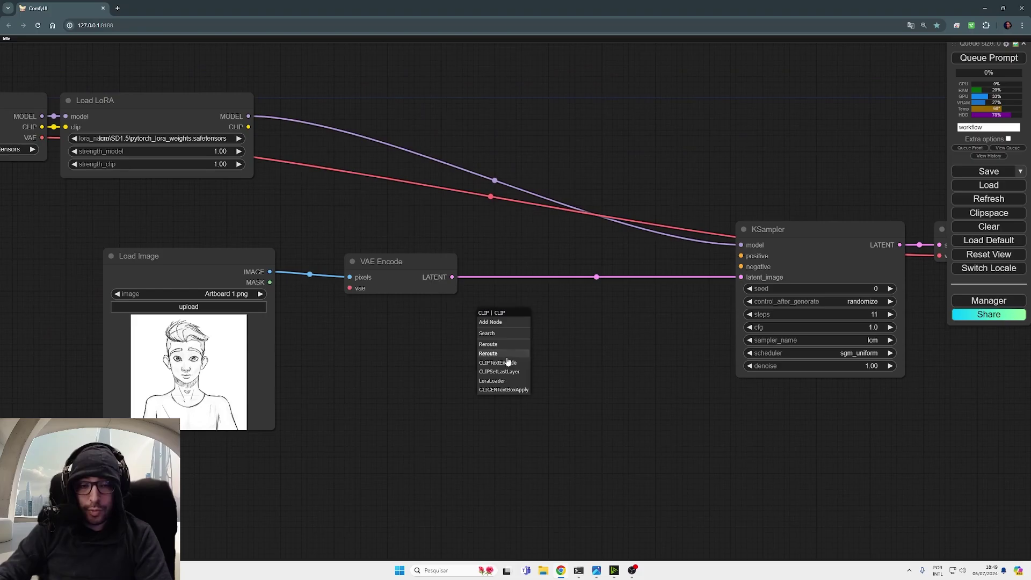
pyautogui.click(510, 362)
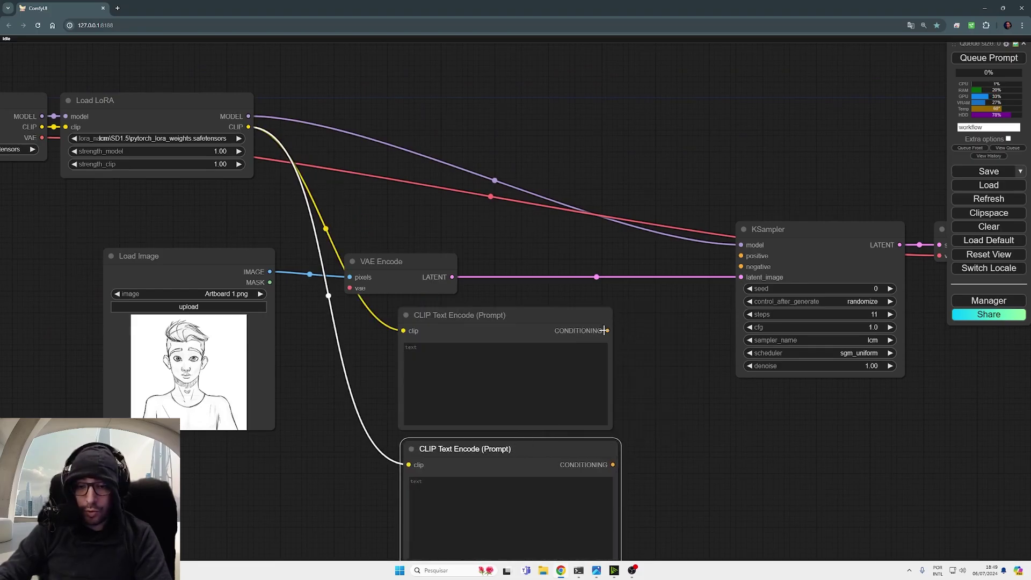
pyautogui.moveTo(606, 330); pyautogui.dragTo(613, 465)
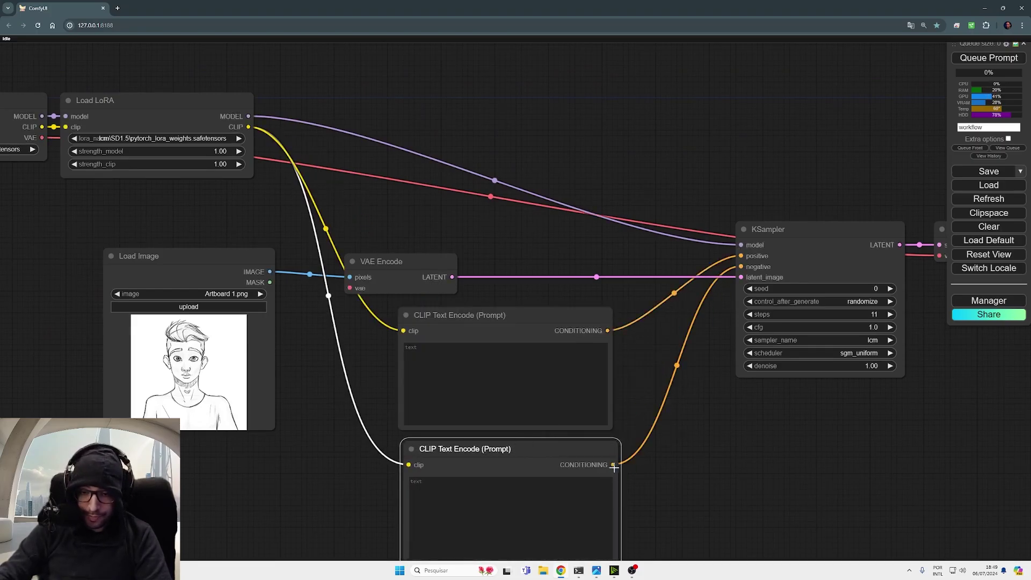
# Reduce the height of both CLIP Text Encode (Prompt) nodes and stack them closely below VAE Encode
pyautogui.click(527, 379)
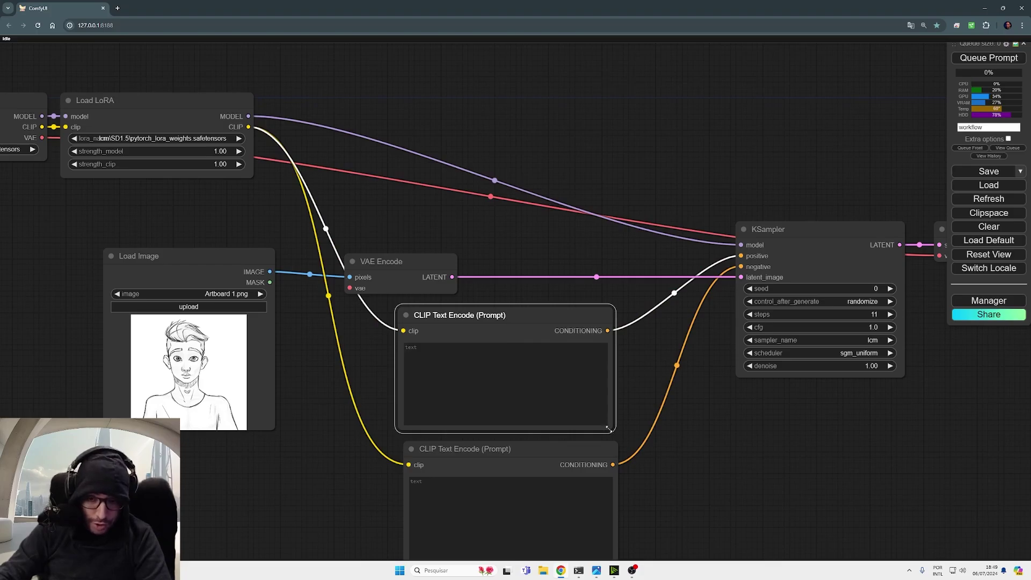
pyautogui.moveTo(609, 429); pyautogui.dragTo(607, 396)
pyautogui.moveTo(547, 448); pyautogui.dragTo(542, 410)
pyautogui.moveTo(615, 524); pyautogui.dragTo(606, 483)
# Color the positive CLIP Text Encode (Prompt) node green and the negative one red
pyautogui.click(570, 314)
pyautogui.rightClick(570, 315)
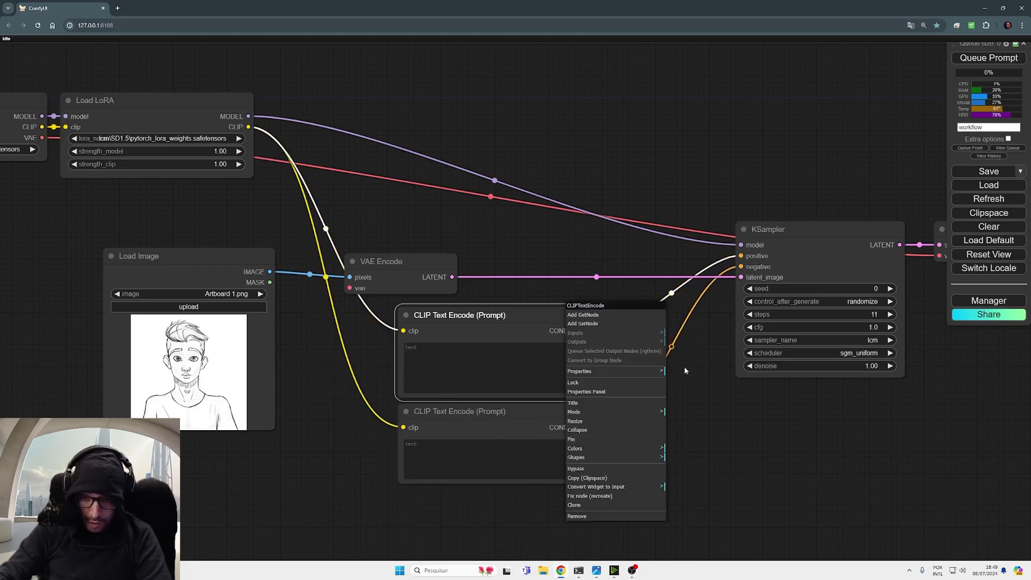
pyautogui.click(618, 448)
pyautogui.click(696, 478)
pyautogui.rightClick(573, 412)
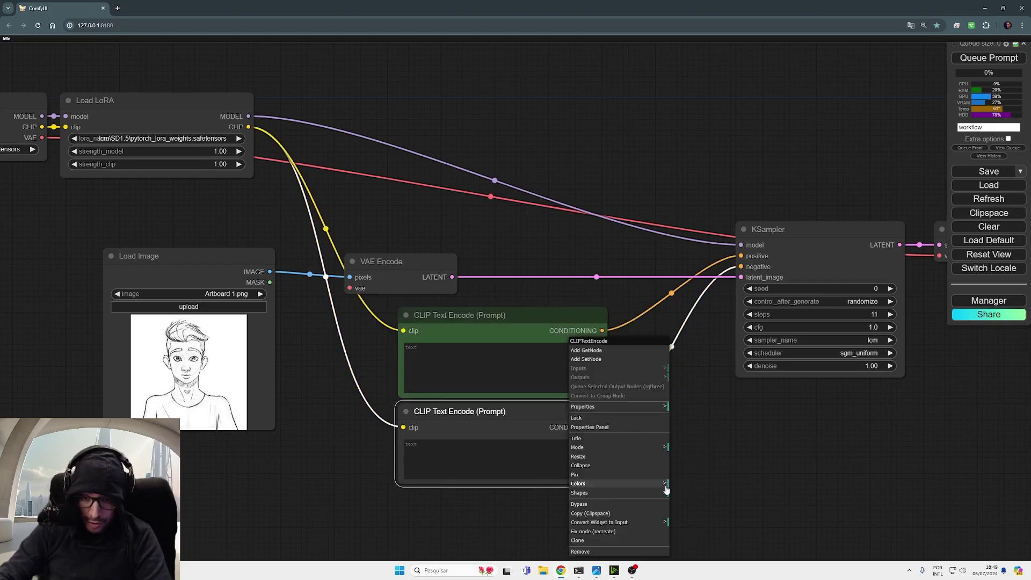
pyautogui.click(591, 484)
pyautogui.click(700, 484)
pyautogui.click(541, 327)
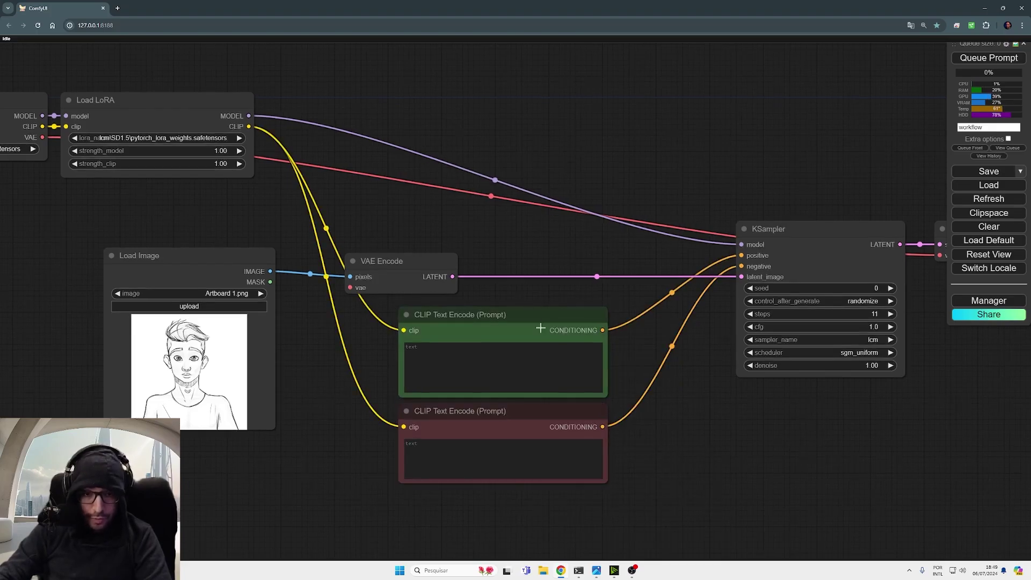
pyautogui.click(527, 413)
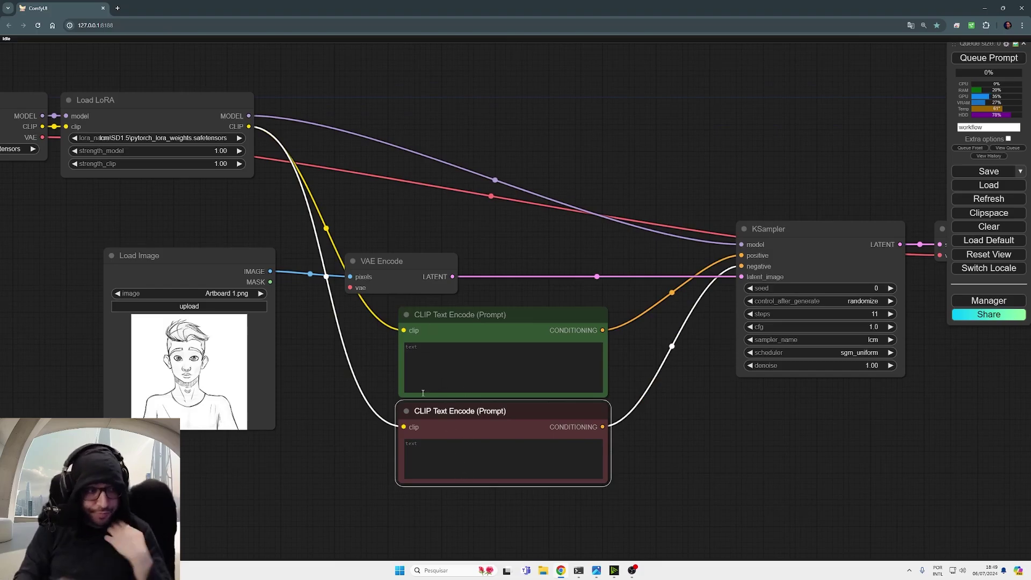
pyautogui.click(463, 366)
# Connect Load Checkpoint's VAE output to the vae input of the VAE Encode node
pyautogui.click(403, 276)
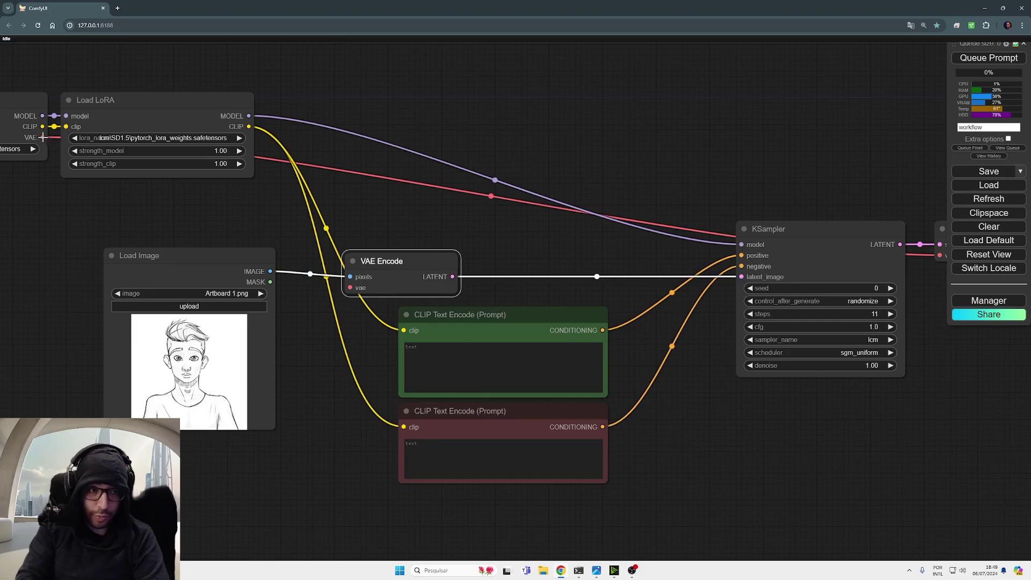
pyautogui.moveTo(43, 137); pyautogui.dragTo(497, 290)
pyautogui.click(396, 259)
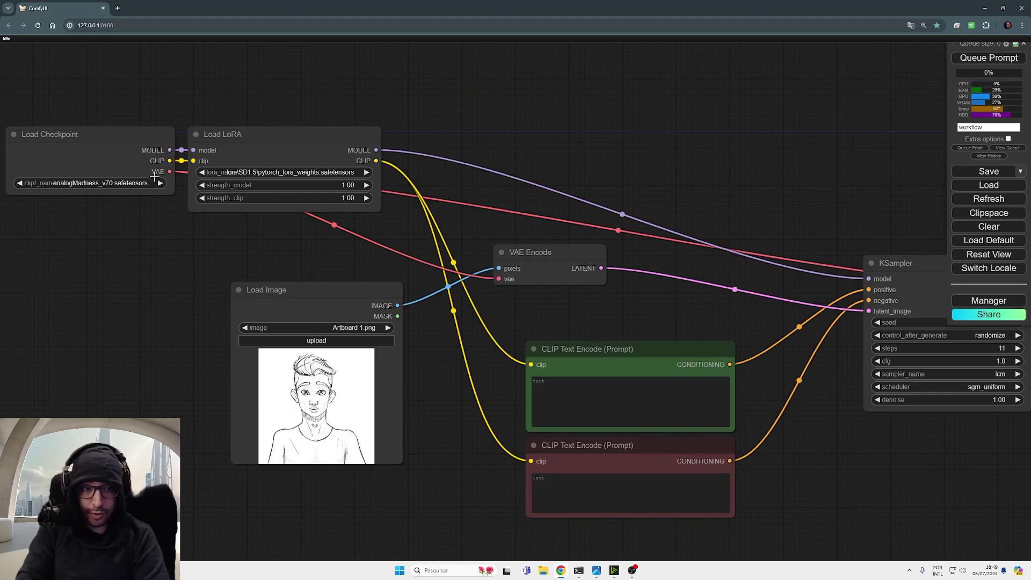
# Fill the positive prompt with "Young man, men haircut, tanned skin, grey shirt, big blue eyes, red hair" and the negative with Medium's commonly used basic negatives
pyautogui.write('Young man, men haircut, tanned skin, grey shirt, big blue eyes')
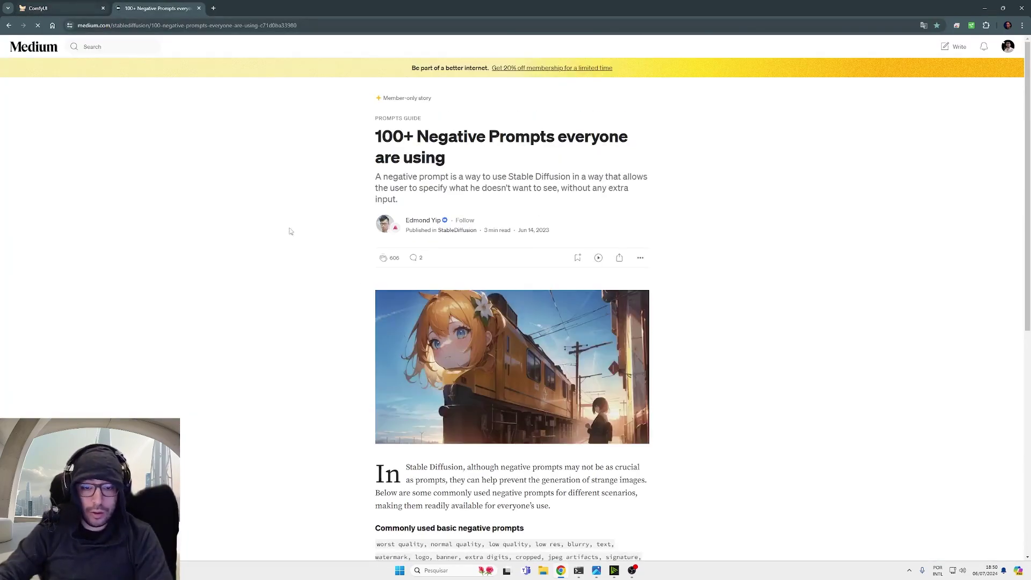
pyautogui.scroll(-3, 461, 380)
pyautogui.tripleClick(466, 407)
pyautogui.hotkey('ctrl', 'c')
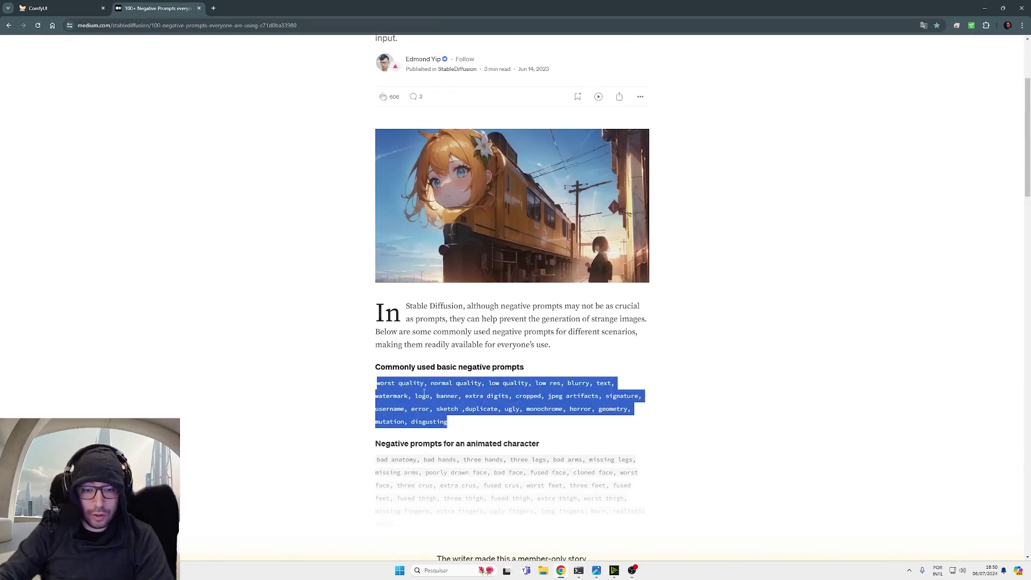
pyautogui.click(199, 8)
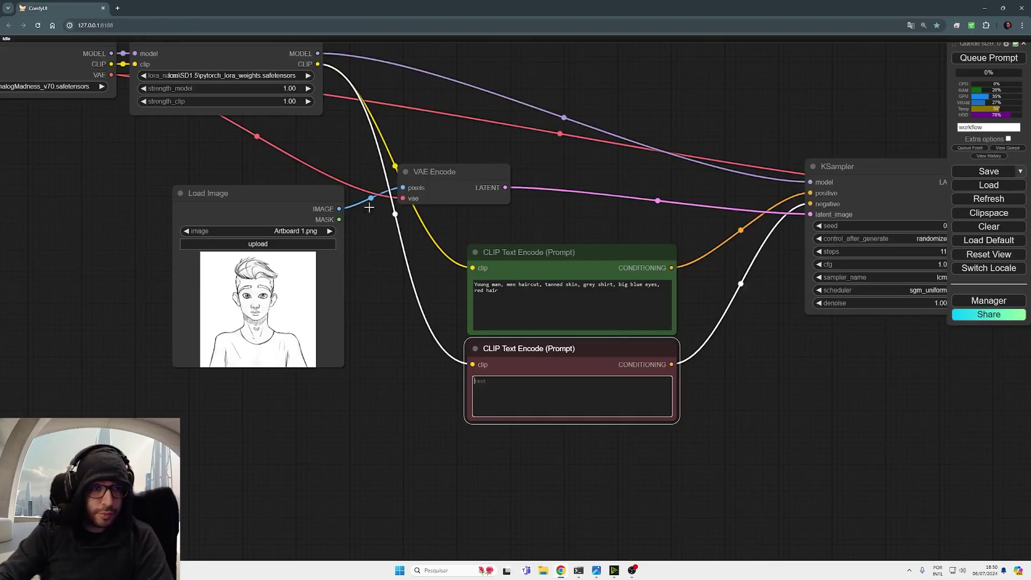
pyautogui.click(639, 397)
pyautogui.hotkey('ctrl', 'v')
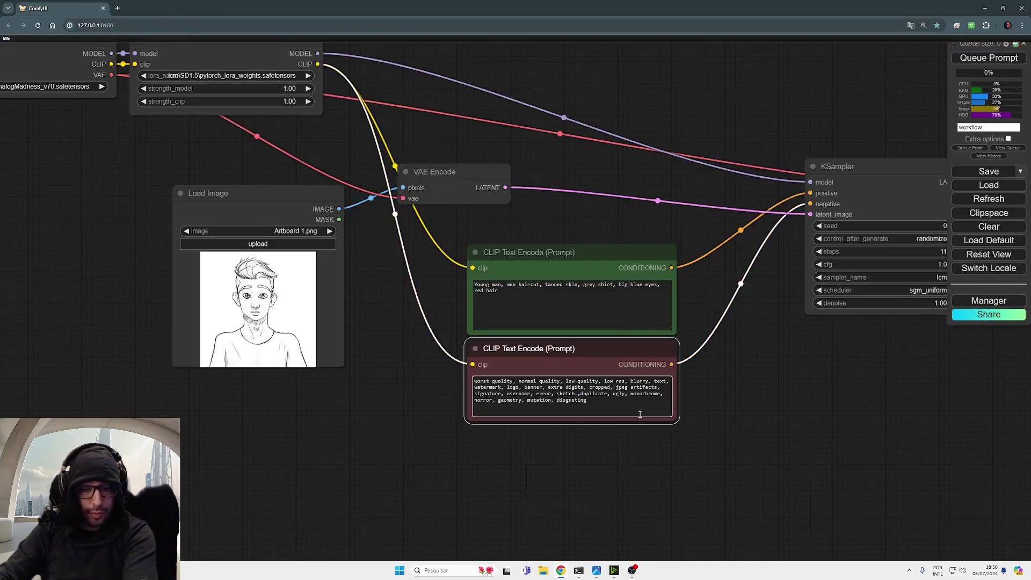
pyautogui.click(713, 428)
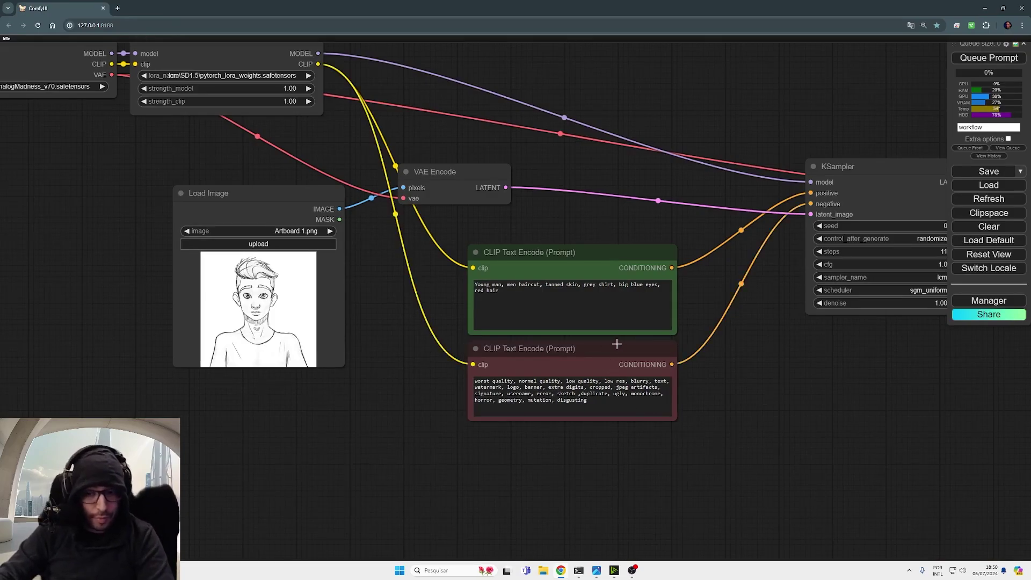
# Queue the prompt to generate the image and move the floating queue menu lower on the canvas
pyautogui.moveTo(954, 383); pyautogui.dragTo(666, 400)
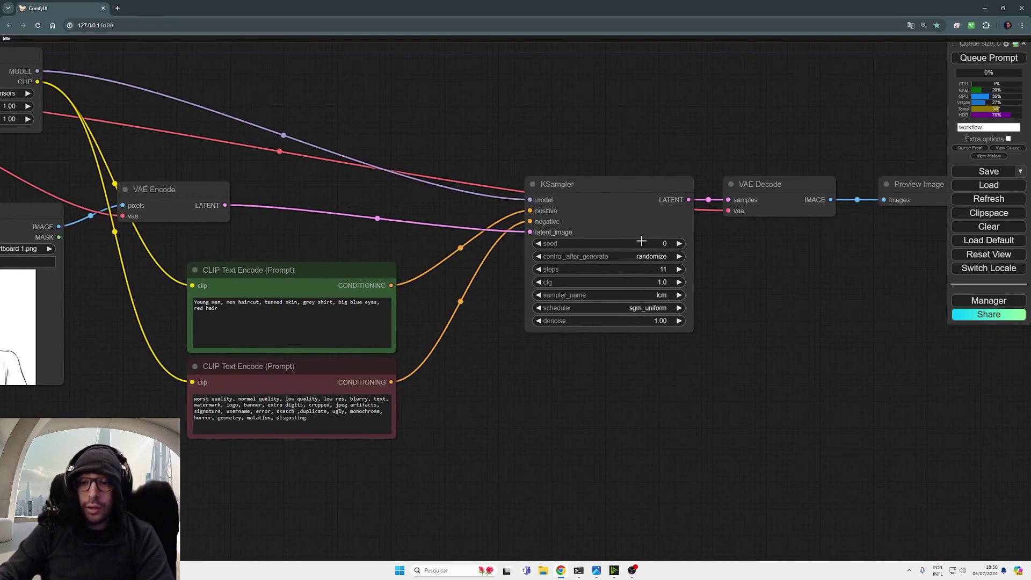
pyautogui.moveTo(584, 129); pyautogui.dragTo(942, 110)
pyautogui.scroll(-3, 945, 86)
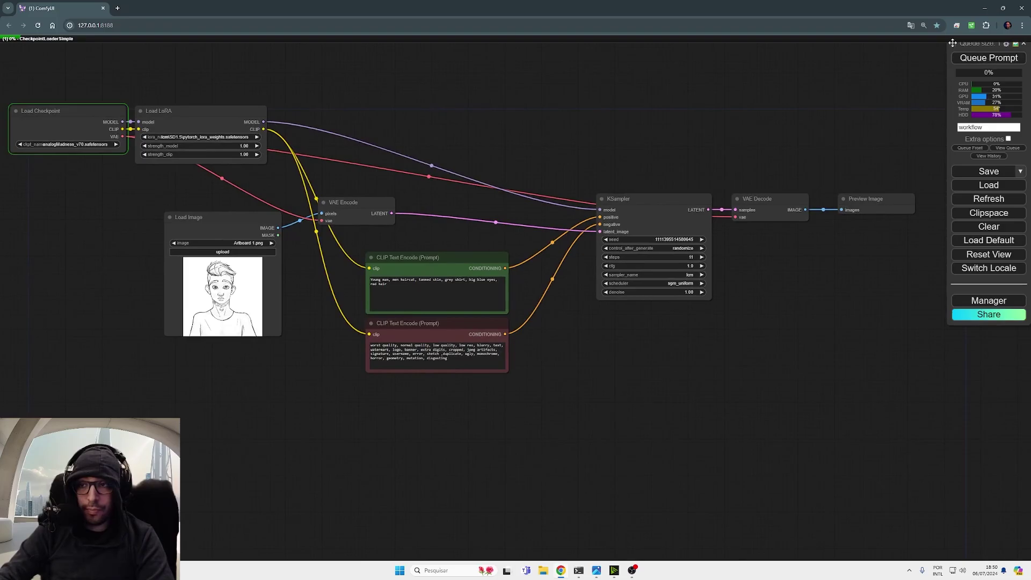
pyautogui.moveTo(955, 43); pyautogui.dragTo(955, 174)
pyautogui.click(974, 192)
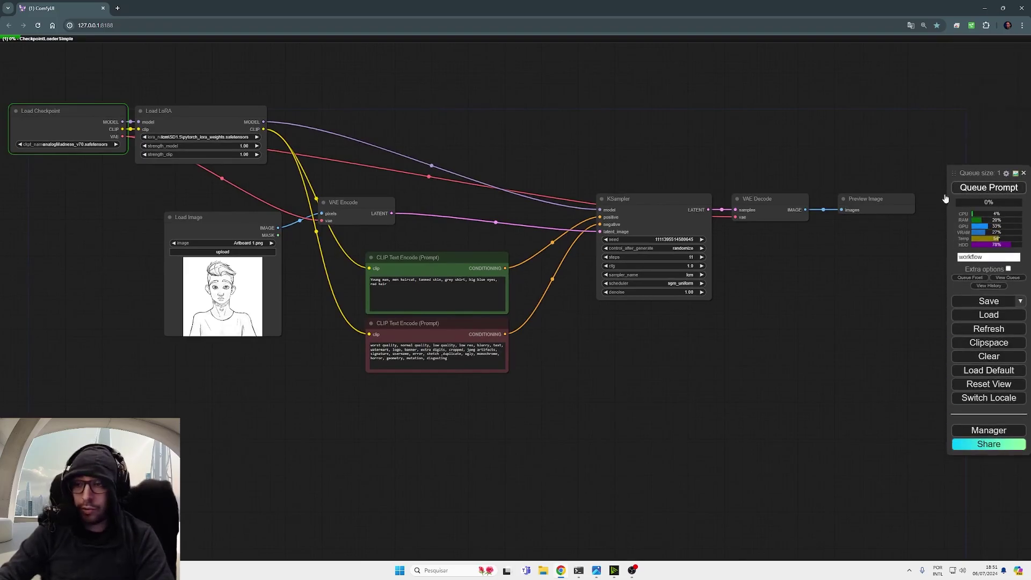
# Enlarge the Preview Image node to show the generated portrait at a larger size
pyautogui.moveTo(45, 201); pyautogui.dragTo(300, 315)
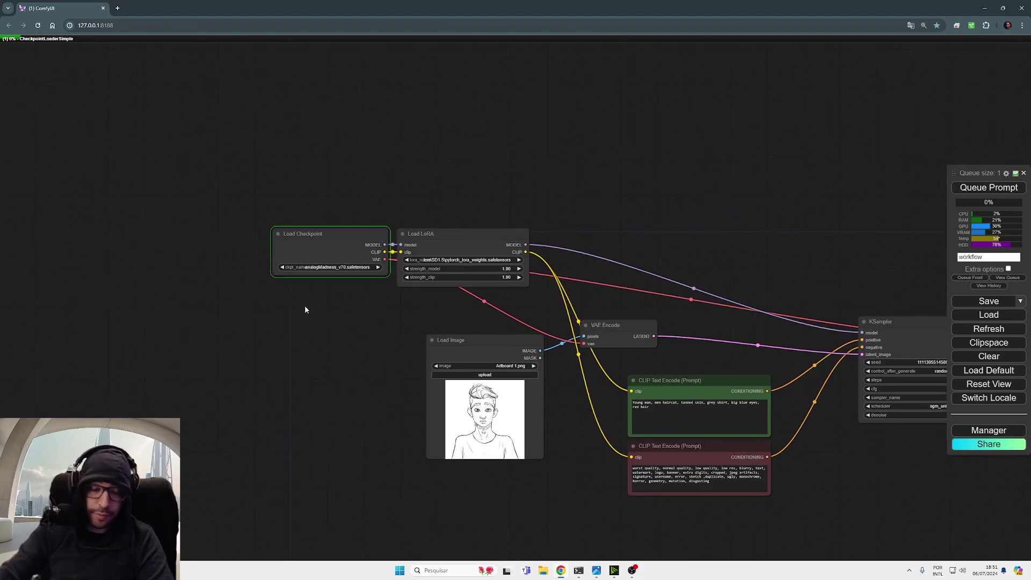
pyautogui.scroll(8, 304, 309)
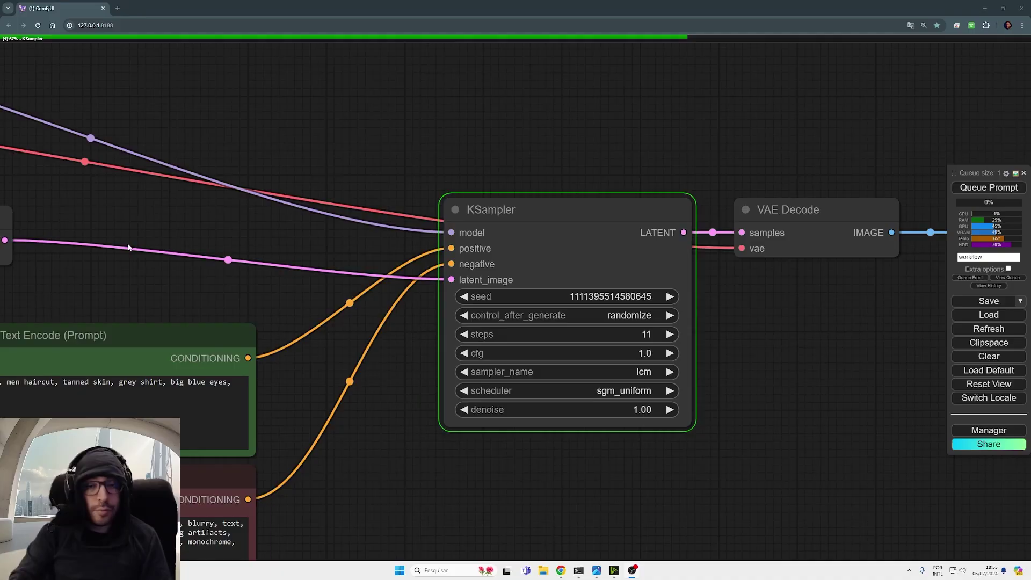
pyautogui.moveTo(279, 249); pyautogui.dragTo(292, 262)
pyautogui.scroll(-6, 304, 234)
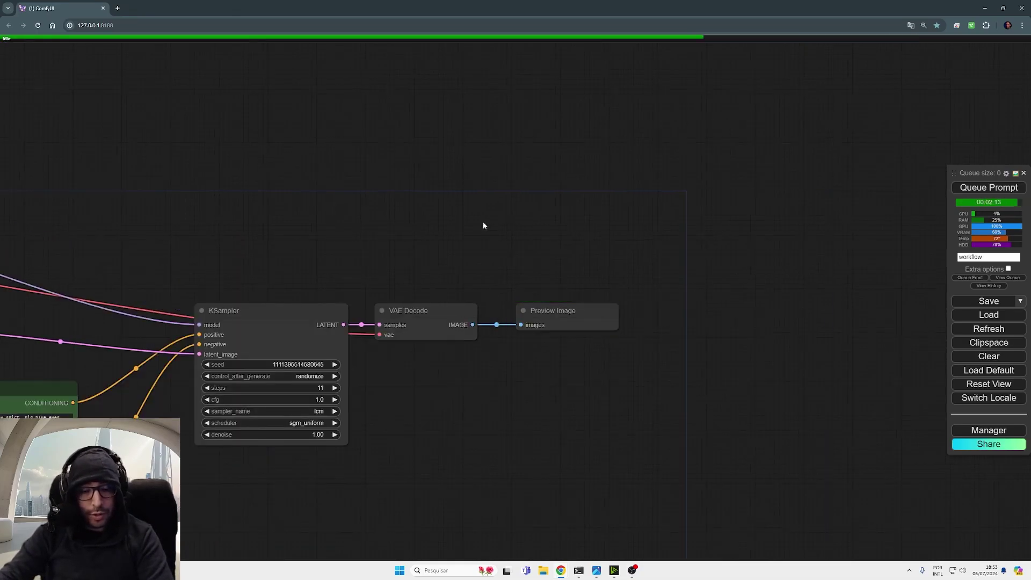
pyautogui.moveTo(482, 221); pyautogui.dragTo(384, 169)
pyautogui.scroll(3, 360, 205)
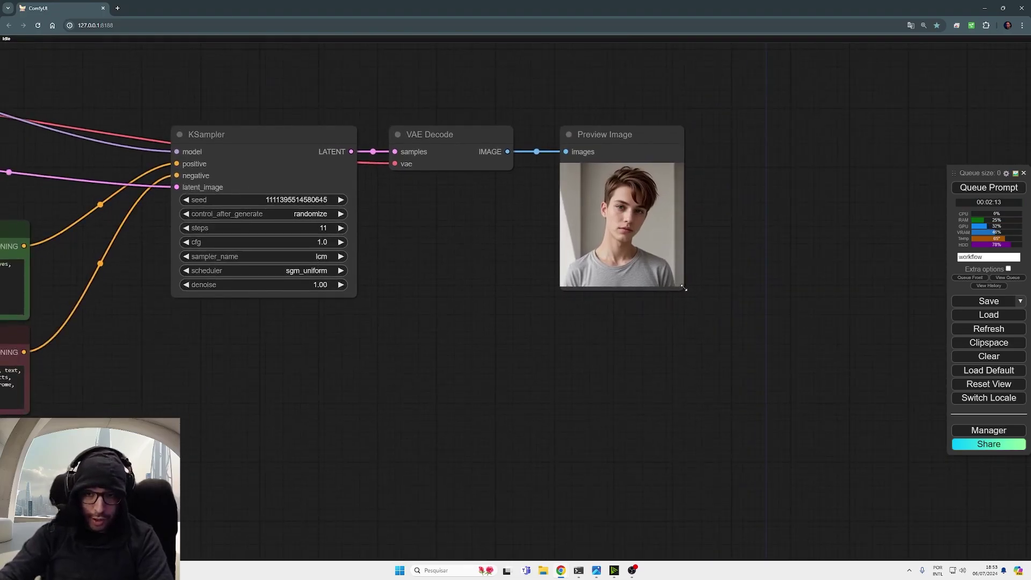
pyautogui.moveTo(684, 288); pyautogui.dragTo(921, 508)
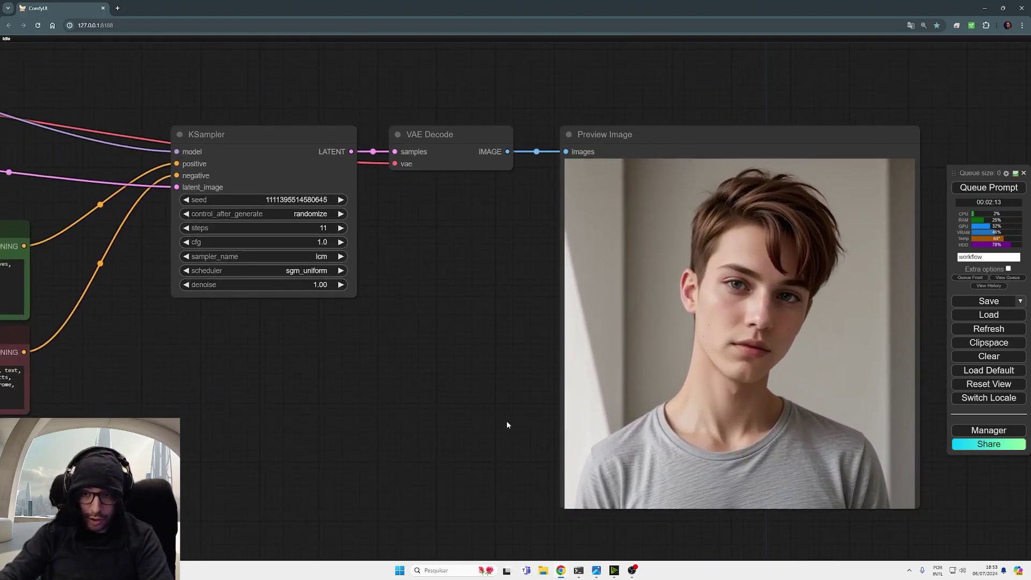
# Place the Load Image node enlarged beside Preview Image for comparison, and shift VAE Decode and KSampler away to make room
pyautogui.scroll(-3, 507, 425)
pyautogui.moveTo(333, 424); pyautogui.dragTo(759, 333)
pyautogui.moveTo(295, 174); pyautogui.dragTo(929, 300)
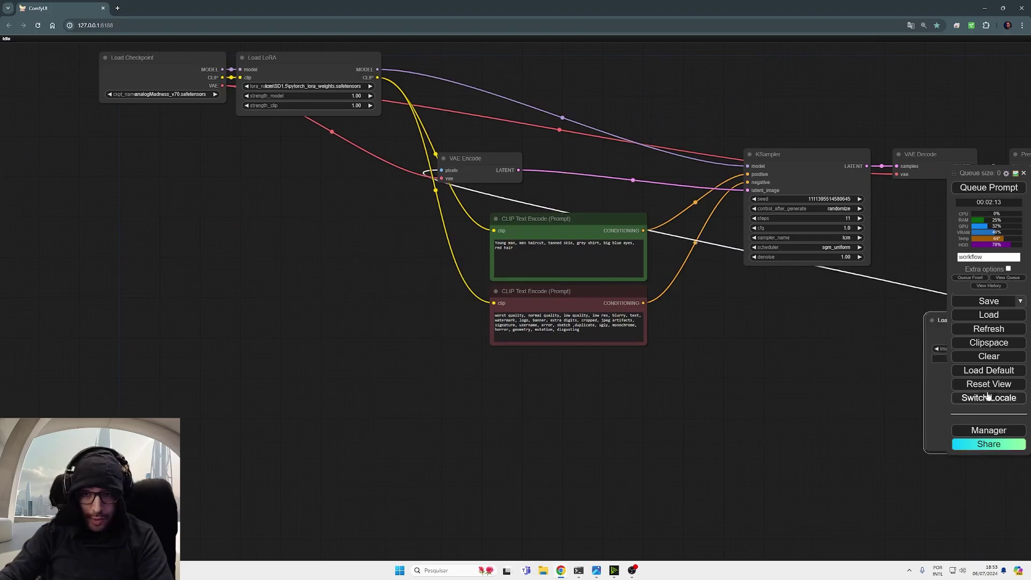
pyautogui.moveTo(688, 393); pyautogui.dragTo(572, 550)
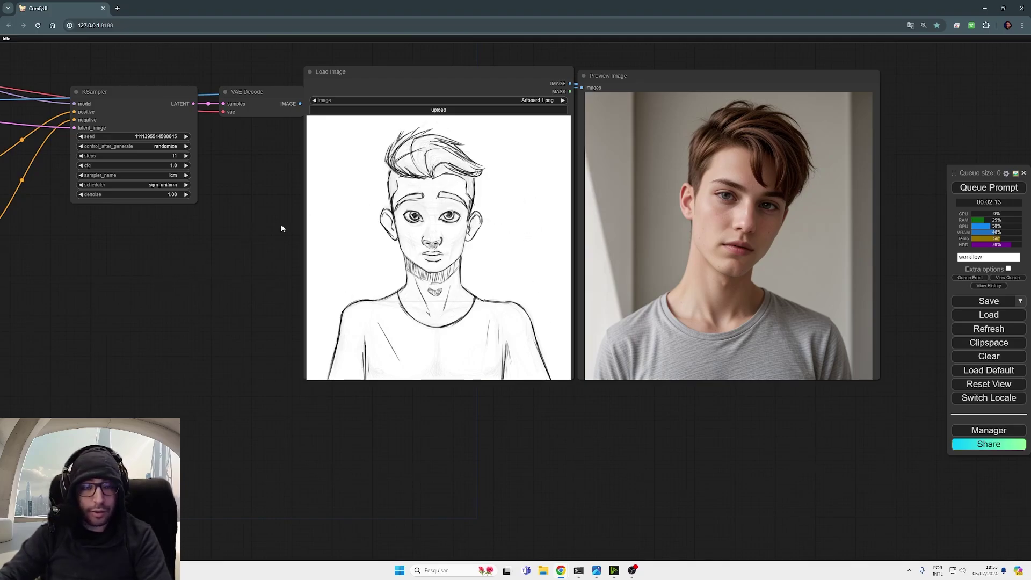
pyautogui.moveTo(273, 102); pyautogui.dragTo(261, 102)
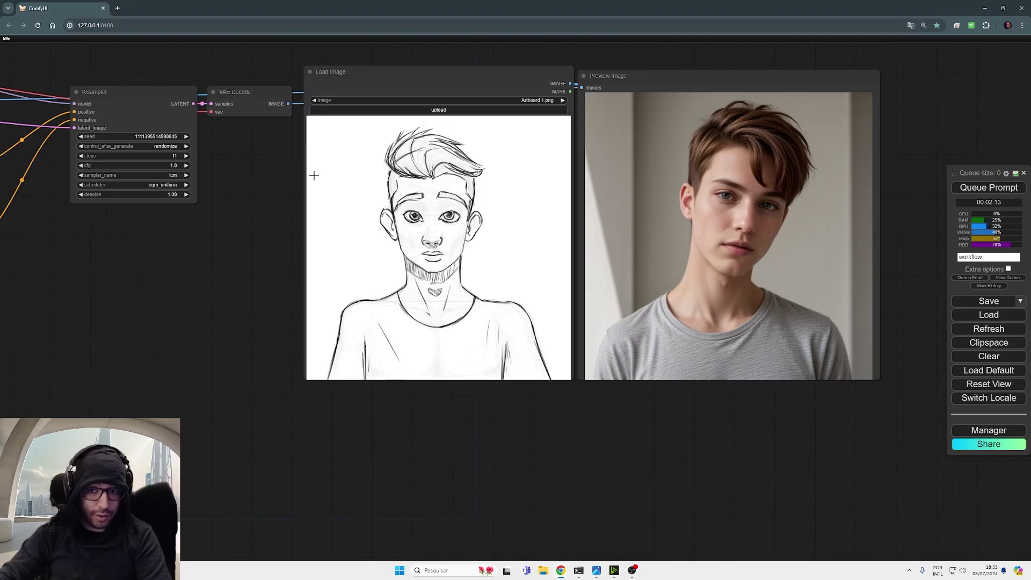
pyautogui.moveTo(155, 115); pyautogui.dragTo(150, 115)
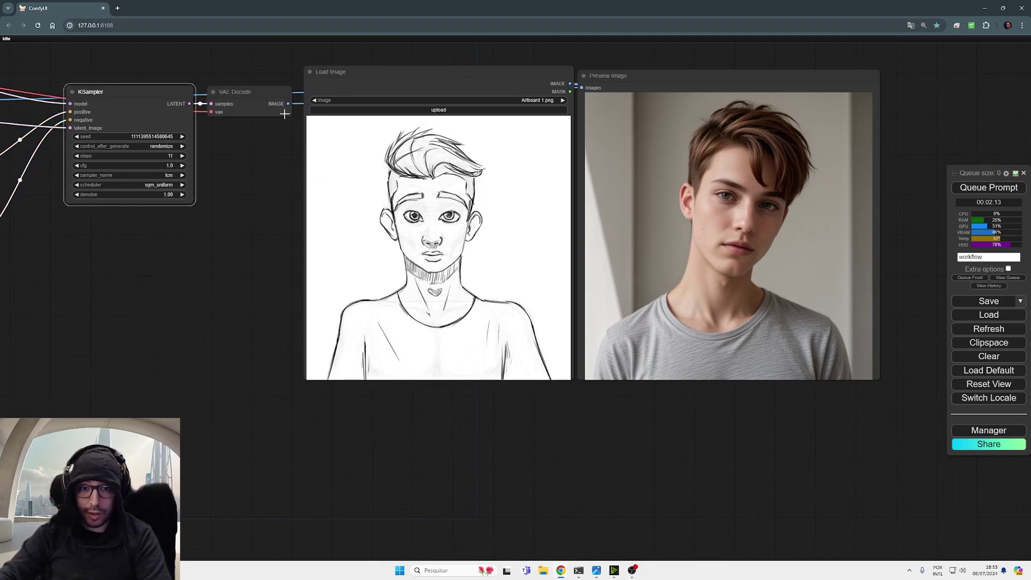
# Compare the sketch in Load Image with the generated portrait and examine the KSampler settings
pyautogui.scroll(4, 121, 110)
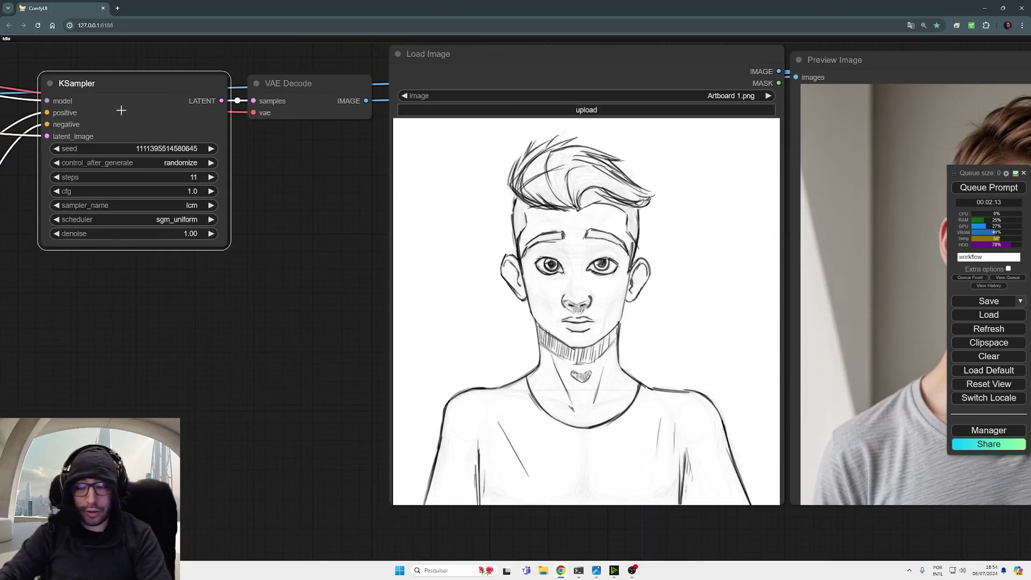
pyautogui.moveTo(296, 194); pyautogui.dragTo(307, 242)
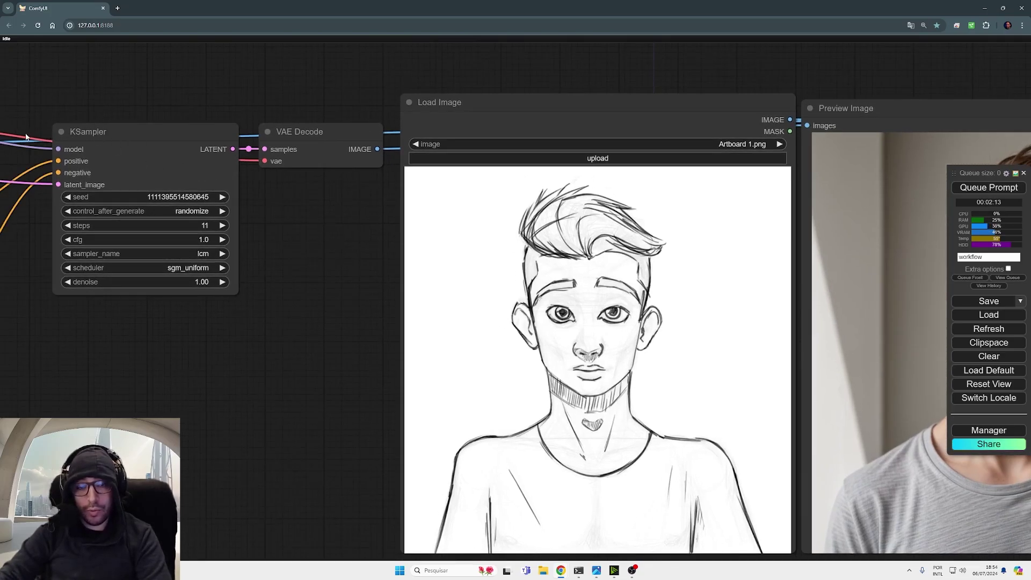
pyautogui.moveTo(259, 221); pyautogui.dragTo(33, 187)
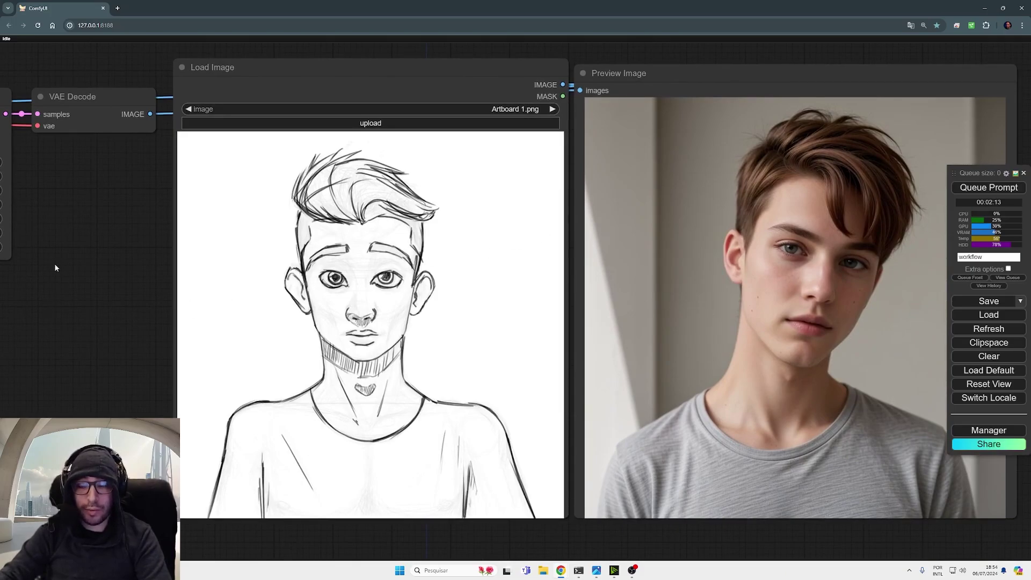
pyautogui.moveTo(54, 267); pyautogui.dragTo(394, 297)
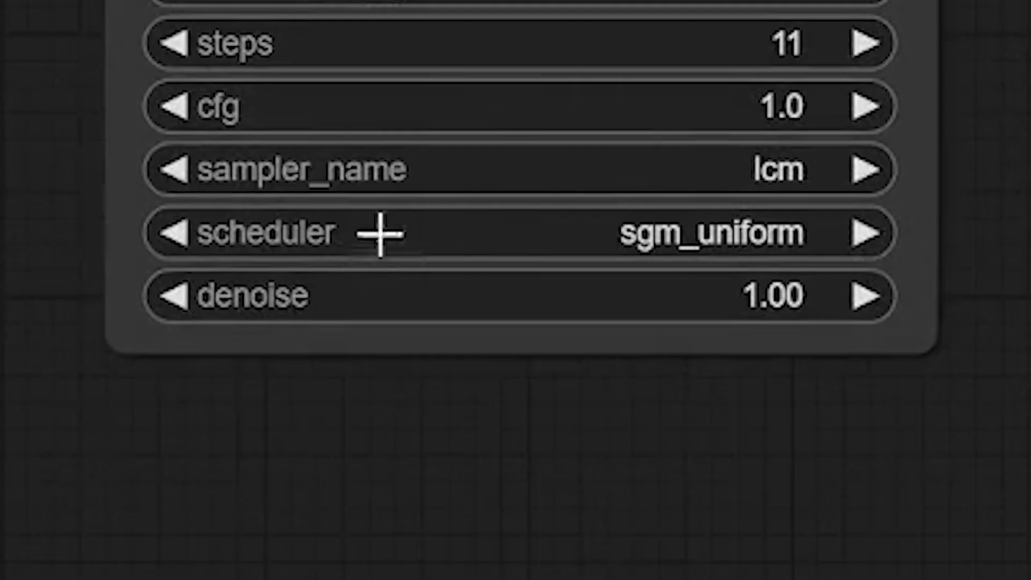
pyautogui.moveTo(379, 295)
pyautogui.mouseDown()
pyautogui.moveTo(237, 304)
pyautogui.moveTo(474, 325)
pyautogui.moveTo(398, 299)
pyautogui.mouseUp()
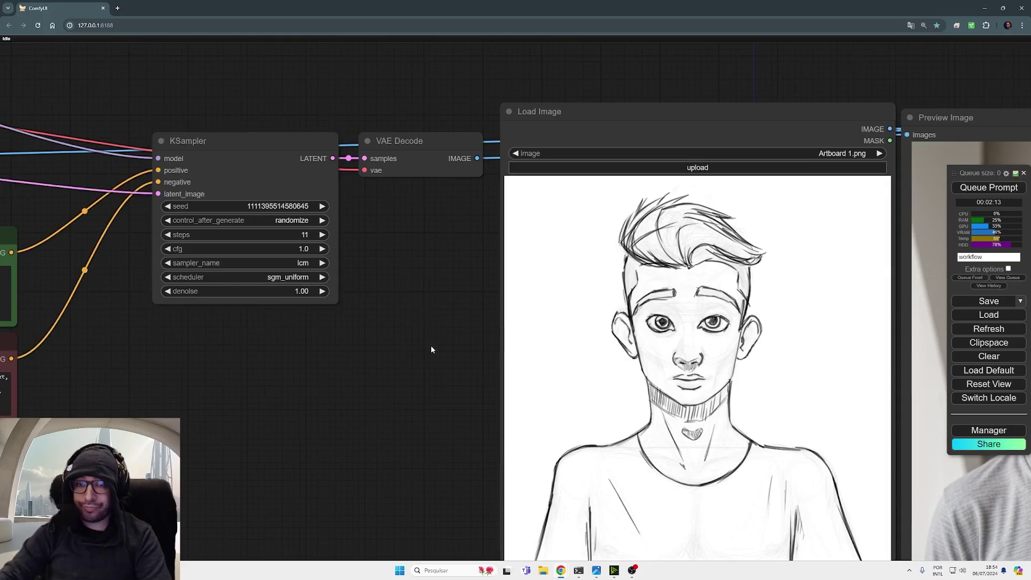
pyautogui.moveTo(431, 345); pyautogui.dragTo(46, 257)
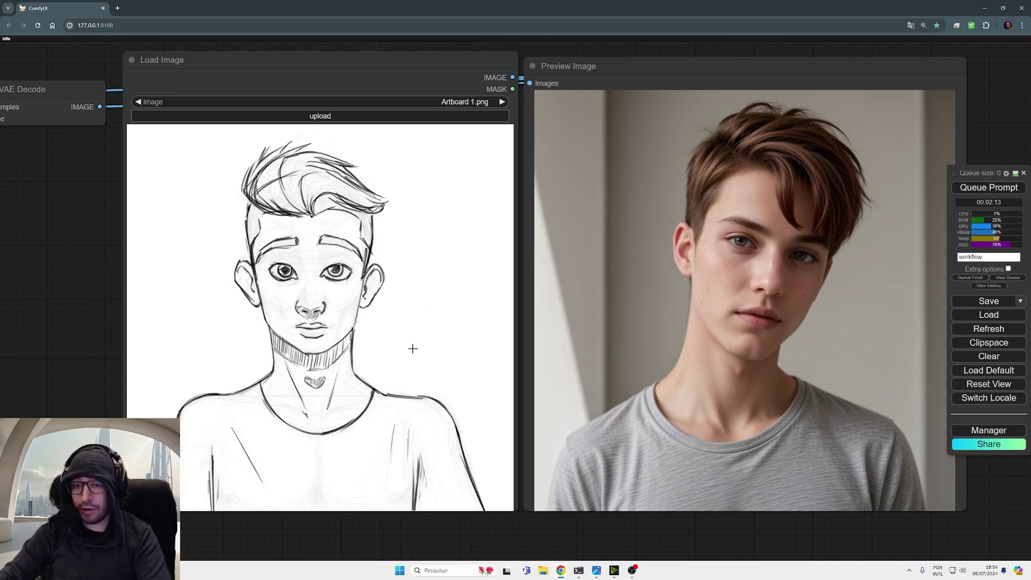
# Move the Load Image node back to the start of the workflow, before VAE Encode
pyautogui.scroll(-3, 109, 263)
pyautogui.moveTo(113, 280); pyautogui.dragTo(783, 285)
pyautogui.moveTo(838, 252); pyautogui.dragTo(7, 275)
# Widen the gap in the graph by moving KSampler and VAE Decode toward Preview Image and both CLIP Text Encode nodes toward Load LoRA
pyautogui.moveTo(269, 235); pyautogui.dragTo(335, 346)
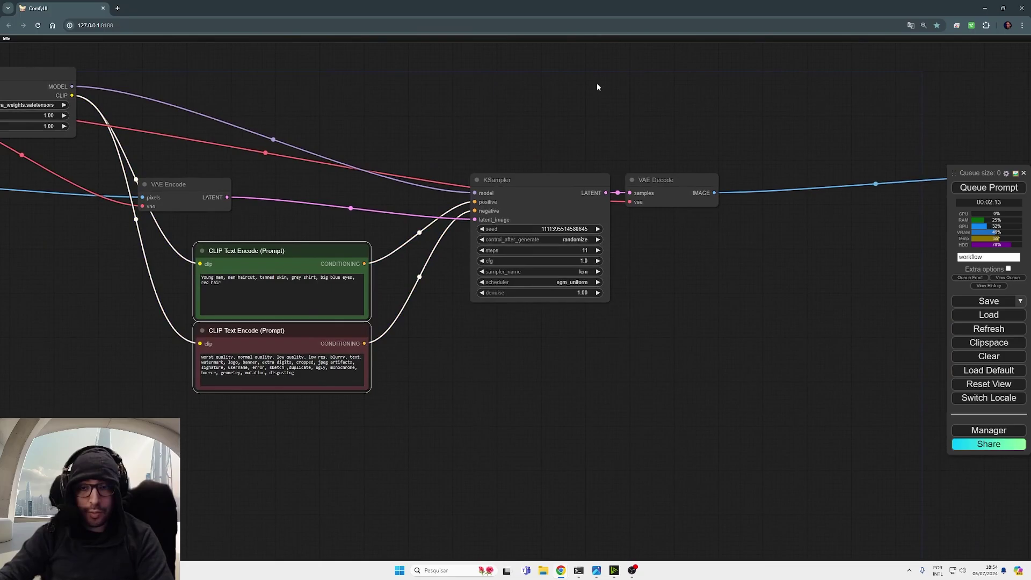
pyautogui.moveTo(523, 97); pyautogui.dragTo(712, 268)
pyautogui.moveTo(656, 178); pyautogui.dragTo(946, 144)
pyautogui.moveTo(942, 104); pyautogui.dragTo(584, 142)
pyautogui.click(585, 145)
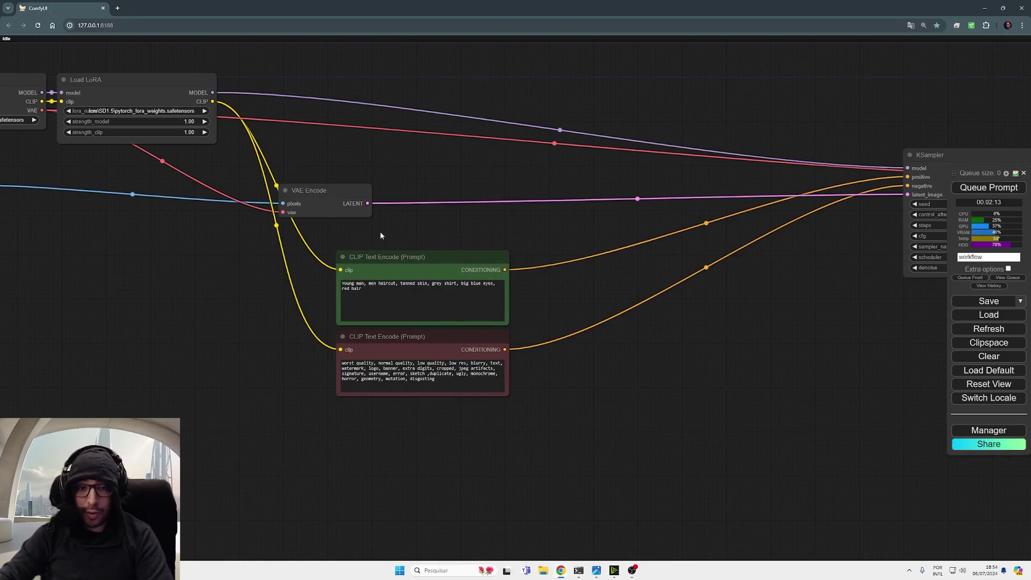
pyautogui.moveTo(380, 236); pyautogui.dragTo(419, 344)
pyautogui.moveTo(419, 257); pyautogui.dragTo(334, 247)
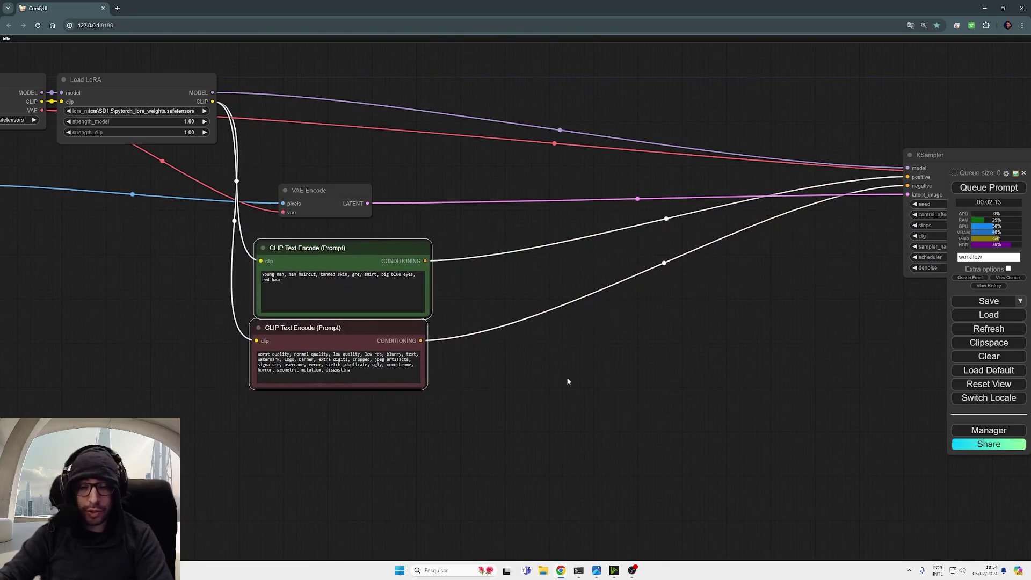
# Add an Apply ControlNet node that takes the conditioning of the positive CLIP Text Encode prompt
pyautogui.moveTo(568, 382); pyautogui.dragTo(324, 234)
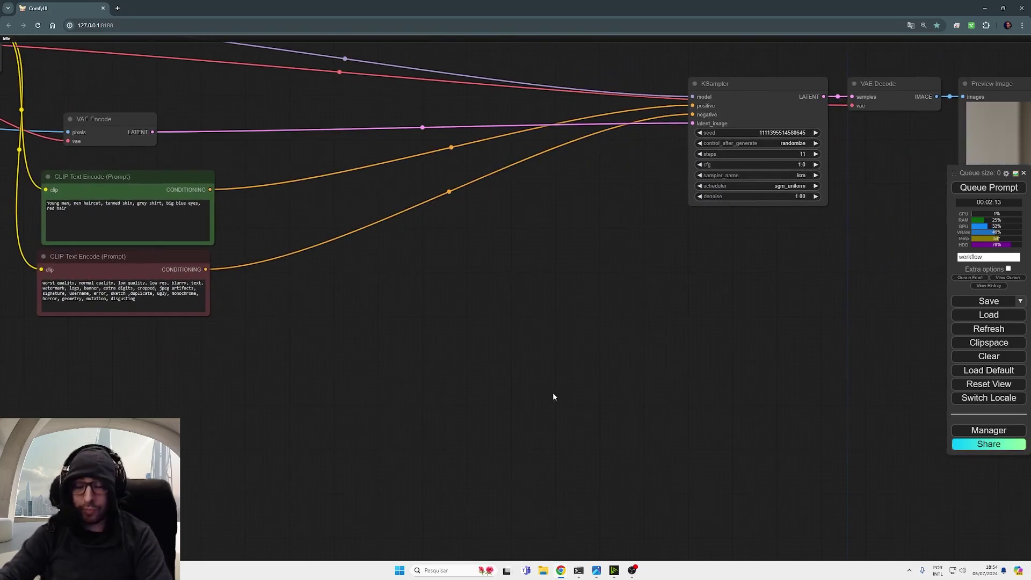
pyautogui.moveTo(553, 393); pyautogui.dragTo(210, 444)
pyautogui.moveTo(520, 325); pyautogui.dragTo(741, 335)
pyautogui.moveTo(199, 331); pyautogui.dragTo(311, 337)
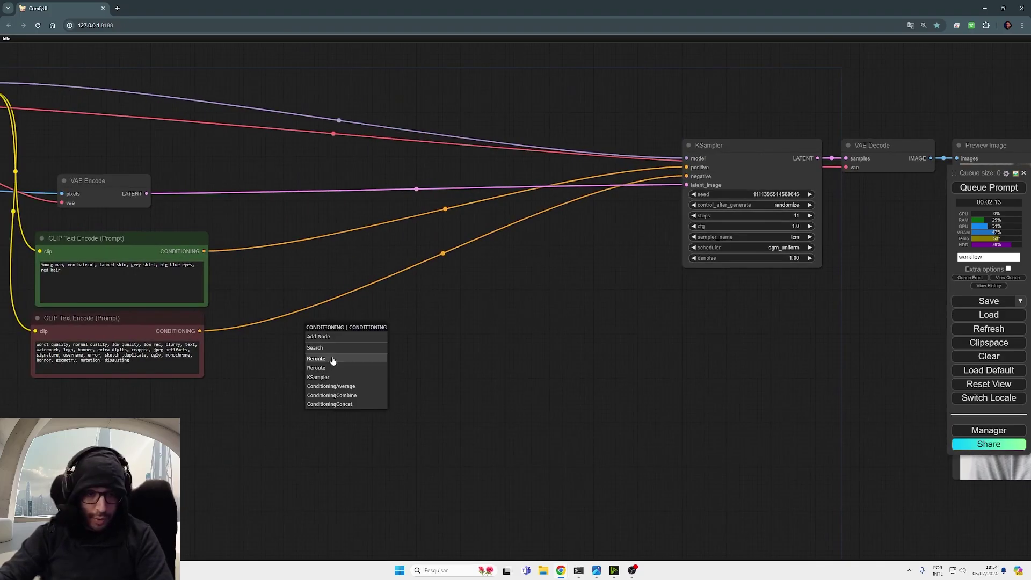
pyautogui.click(334, 350)
pyautogui.write('contr')
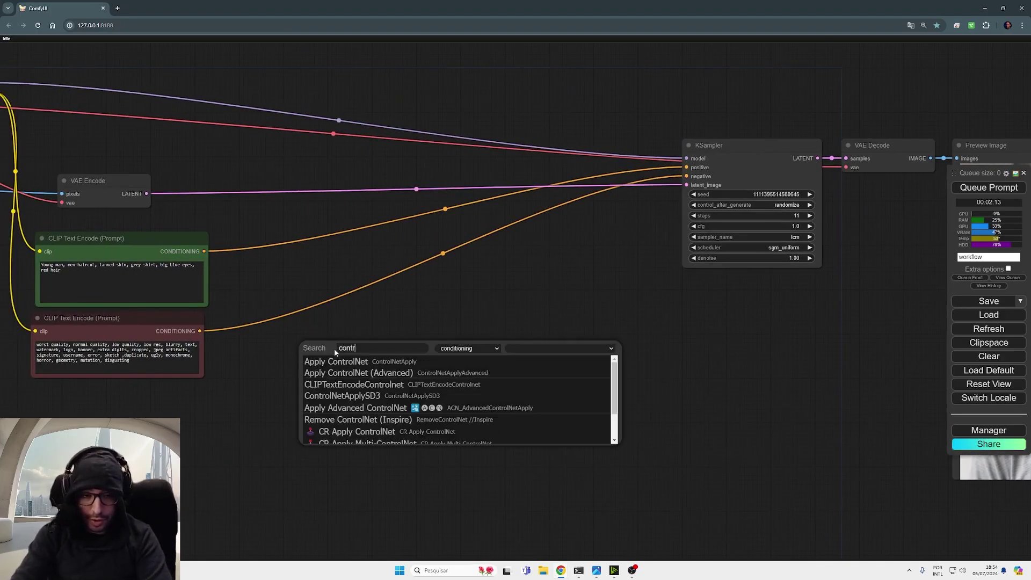
pyautogui.write('ol')
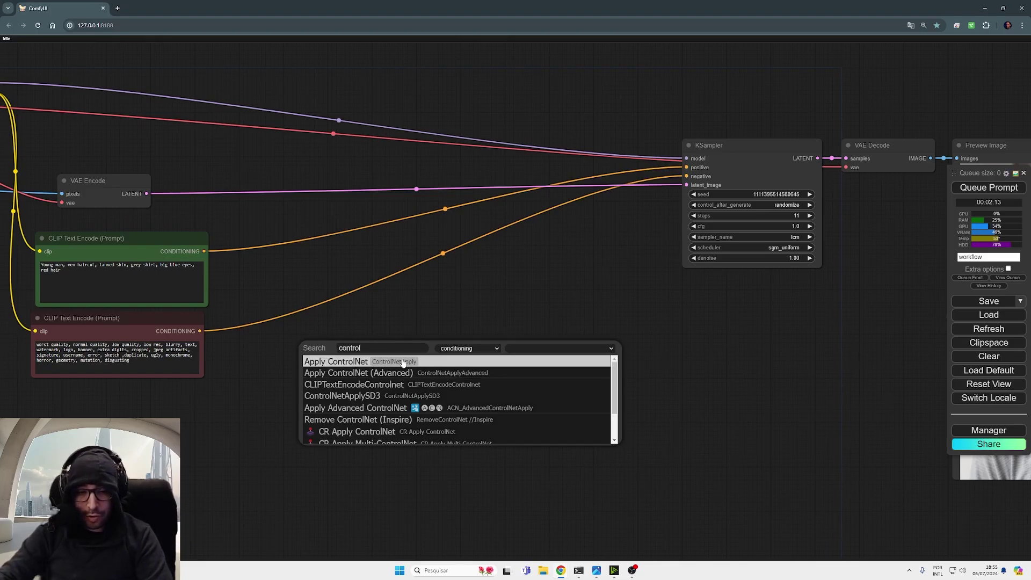
pyautogui.click(390, 366)
pyautogui.moveTo(392, 350); pyautogui.dragTo(383, 325)
# Place Apply ControlNet between the prompts and KSampler and connect its conditioning output to KSampler's positive input
pyautogui.moveTo(469, 335)
pyautogui.mouseDown()
pyautogui.moveTo(552, 254)
pyautogui.moveTo(463, 334)
pyautogui.mouseUp()
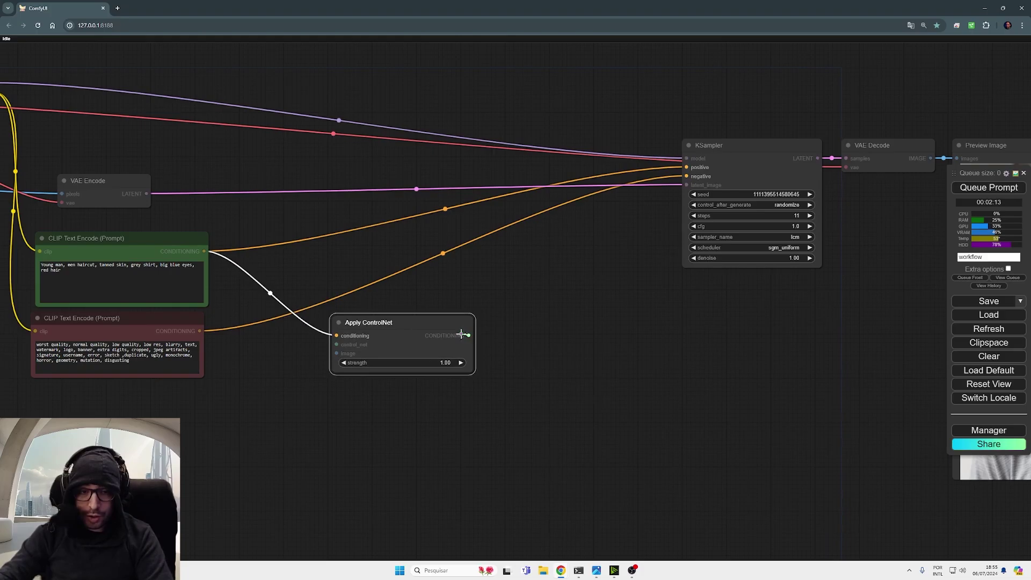
pyautogui.moveTo(387, 322)
pyautogui.mouseDown()
pyautogui.moveTo(366, 292)
pyautogui.moveTo(396, 308)
pyautogui.mouseUp()
pyautogui.moveTo(141, 252); pyautogui.dragTo(136, 251)
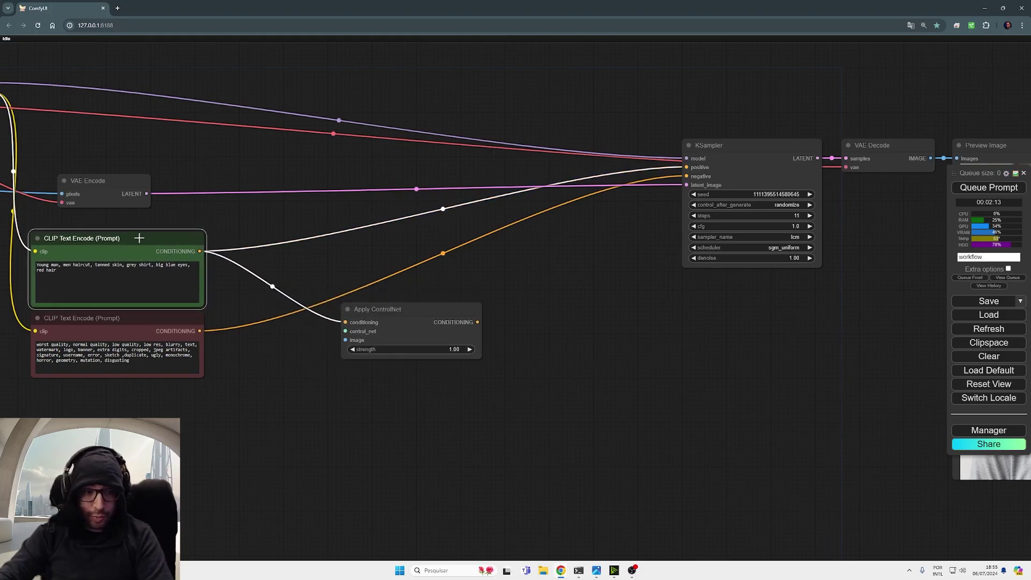
pyautogui.moveTo(352, 310); pyautogui.dragTo(382, 323)
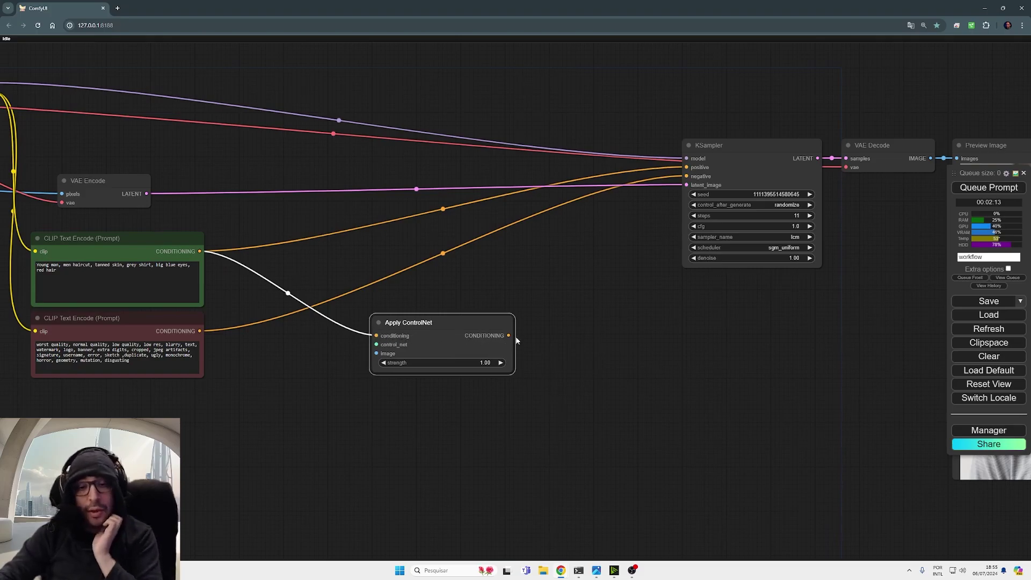
pyautogui.moveTo(508, 335); pyautogui.dragTo(733, 175)
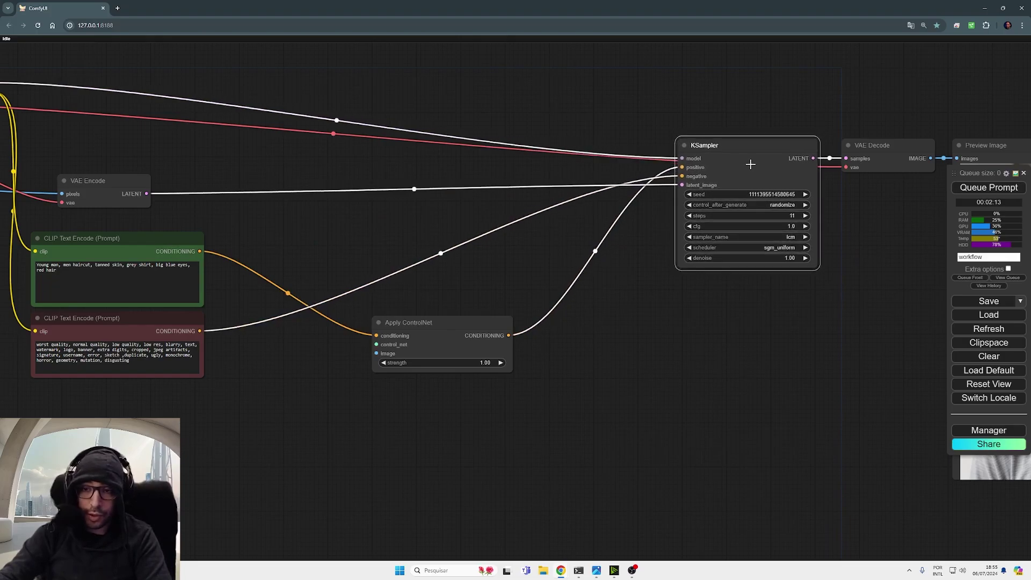
pyautogui.click(609, 84)
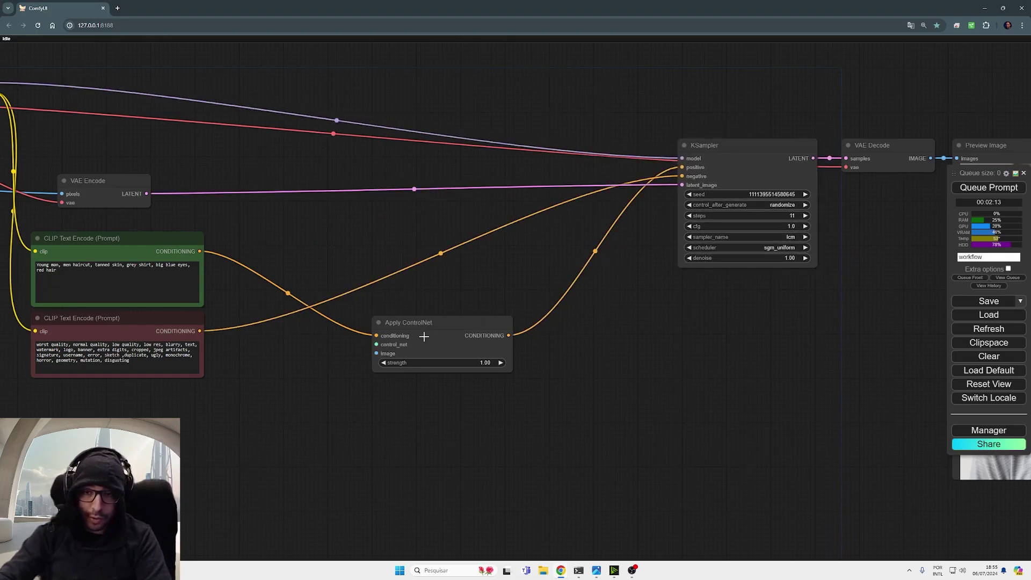
# Connect Load Image's IMAGE output to the image input of Apply ControlNet and shift that node slightly upward
pyautogui.click(454, 326)
pyautogui.moveTo(453, 325); pyautogui.dragTo(456, 281)
pyautogui.moveTo(537, 430); pyautogui.dragTo(823, 409)
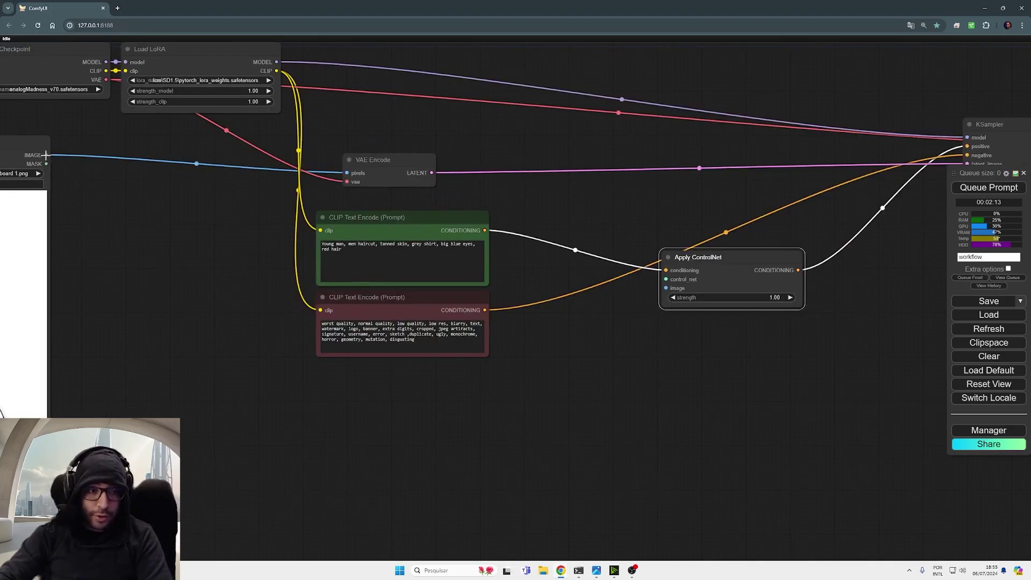
pyautogui.moveTo(59, 220); pyautogui.dragTo(390, 236)
pyautogui.moveTo(479, 245); pyautogui.dragTo(352, 240)
pyautogui.moveTo(272, 163); pyautogui.dragTo(771, 287)
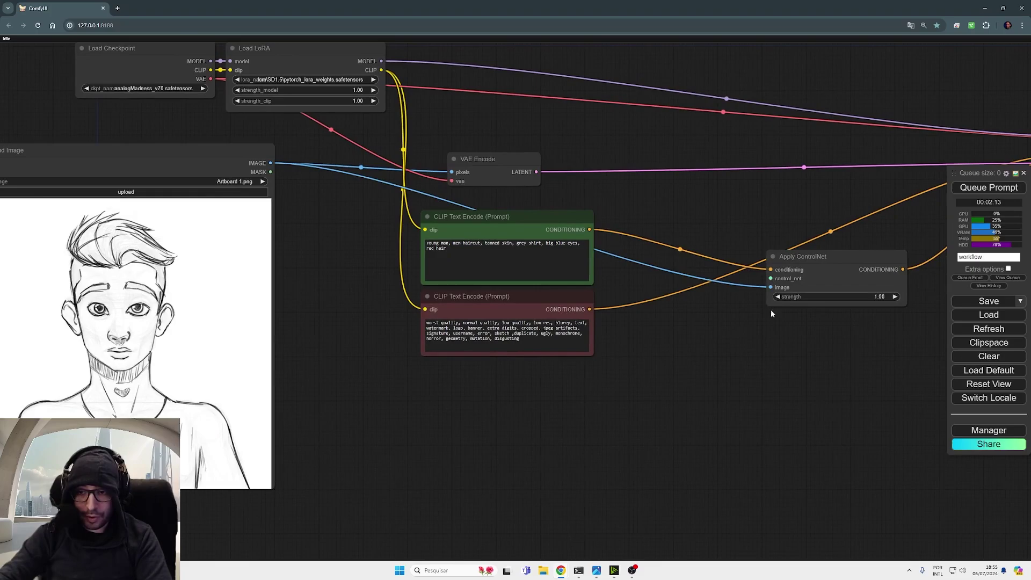
pyautogui.moveTo(823, 251); pyautogui.dragTo(832, 233)
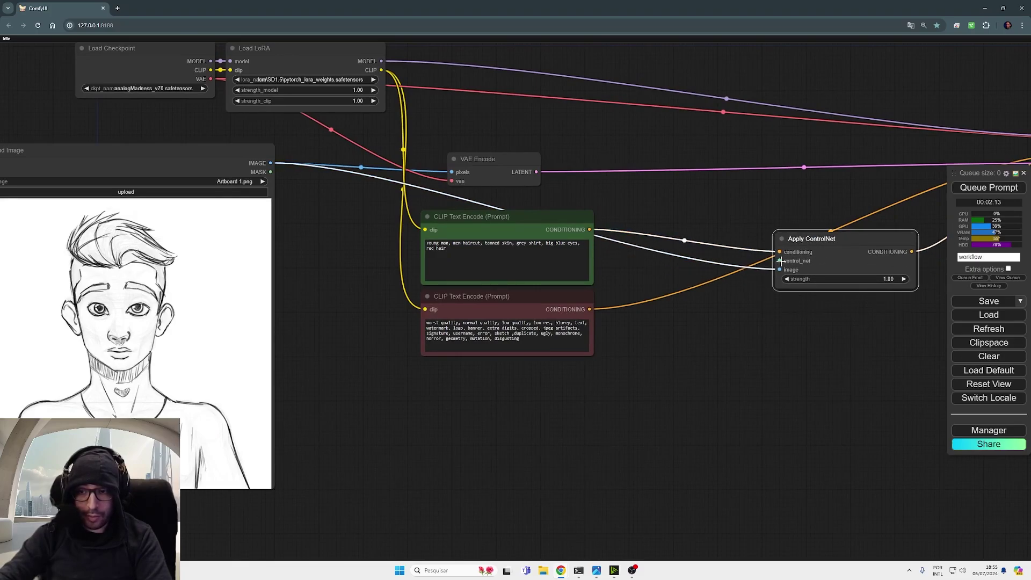
# Add a Load ControlNet Model node (ControlNetLoader) feeding the control_net input of Apply ControlNet
pyautogui.moveTo(781, 260); pyautogui.dragTo(803, 310)
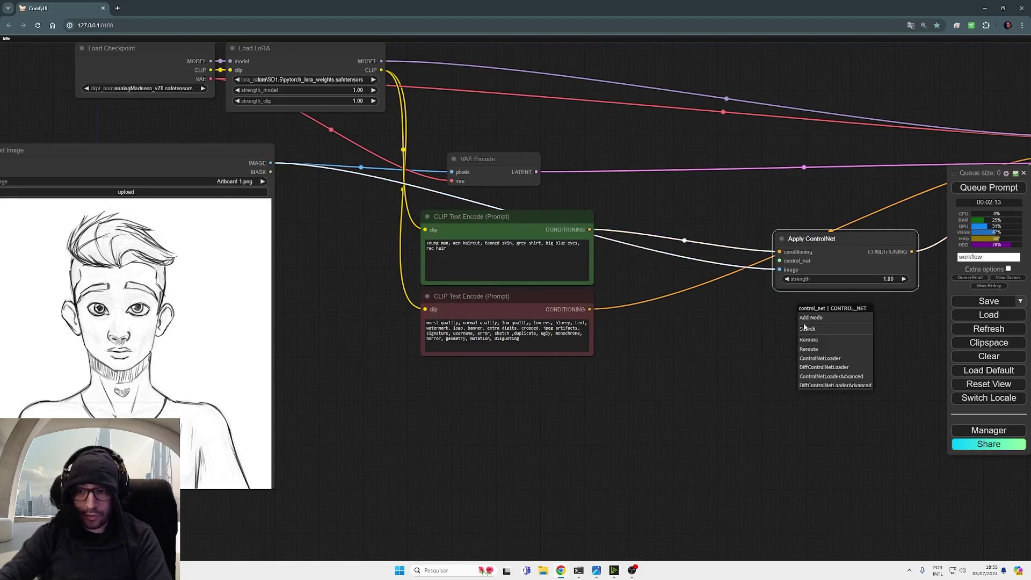
pyautogui.click(757, 308)
pyautogui.scroll(9, 834, 253)
pyautogui.moveTo(752, 365); pyautogui.dragTo(445, 297)
pyautogui.moveTo(400, 203); pyautogui.dragTo(398, 261)
pyautogui.scroll(-8, 405, 279)
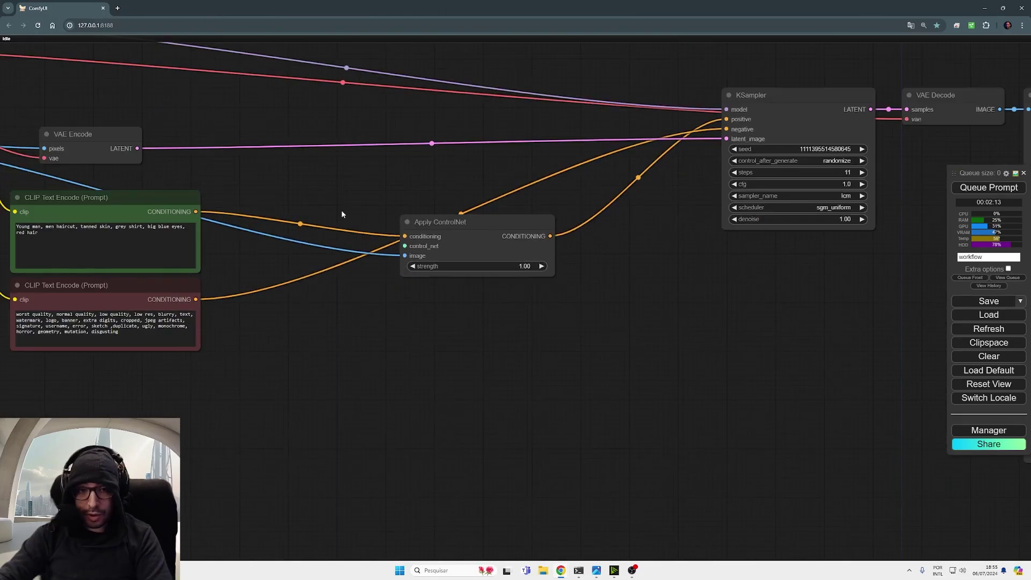
pyautogui.scroll(8, 439, 220)
pyautogui.click(407, 332)
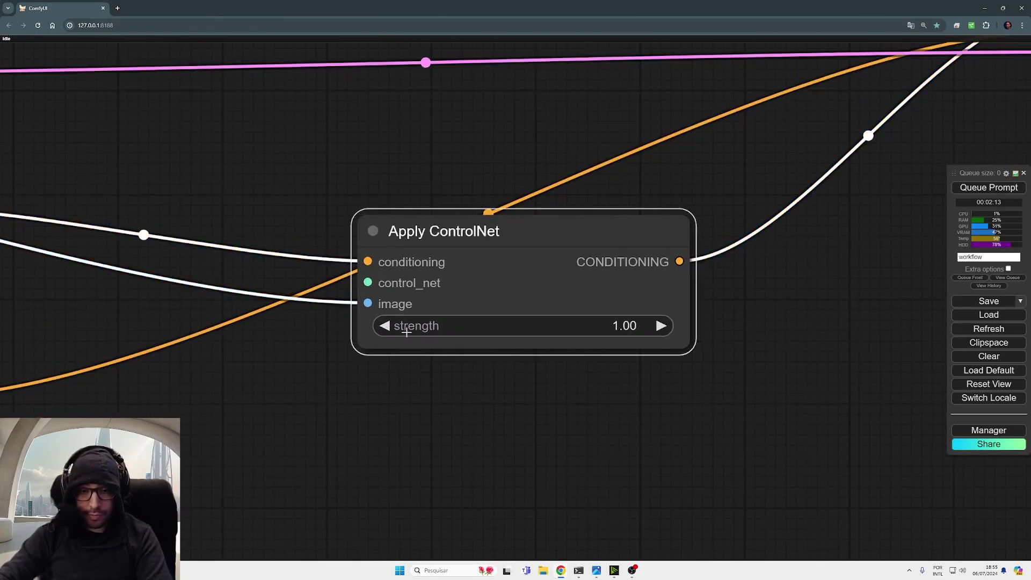
pyautogui.moveTo(359, 287); pyautogui.dragTo(341, 414)
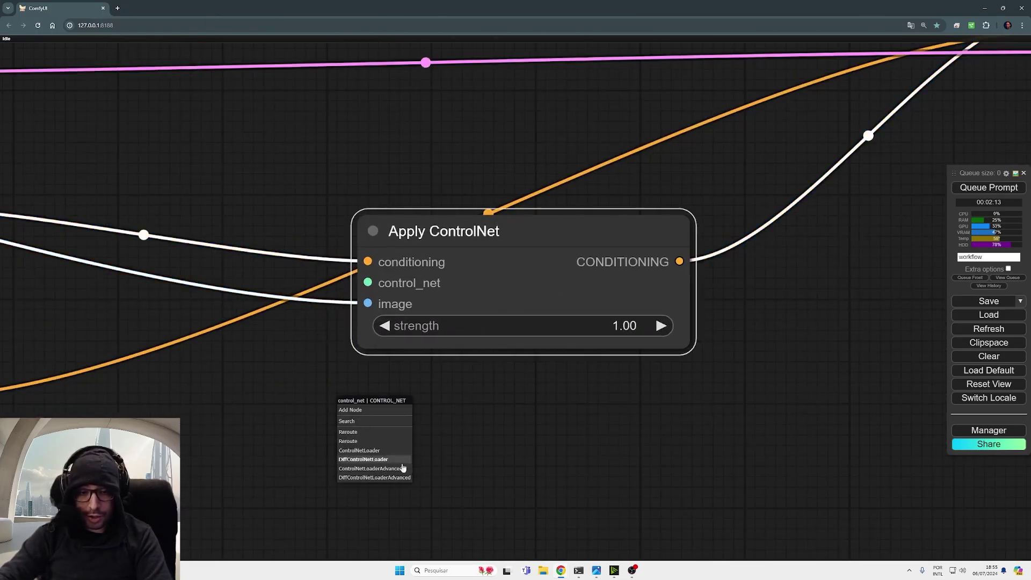
pyautogui.click(376, 451)
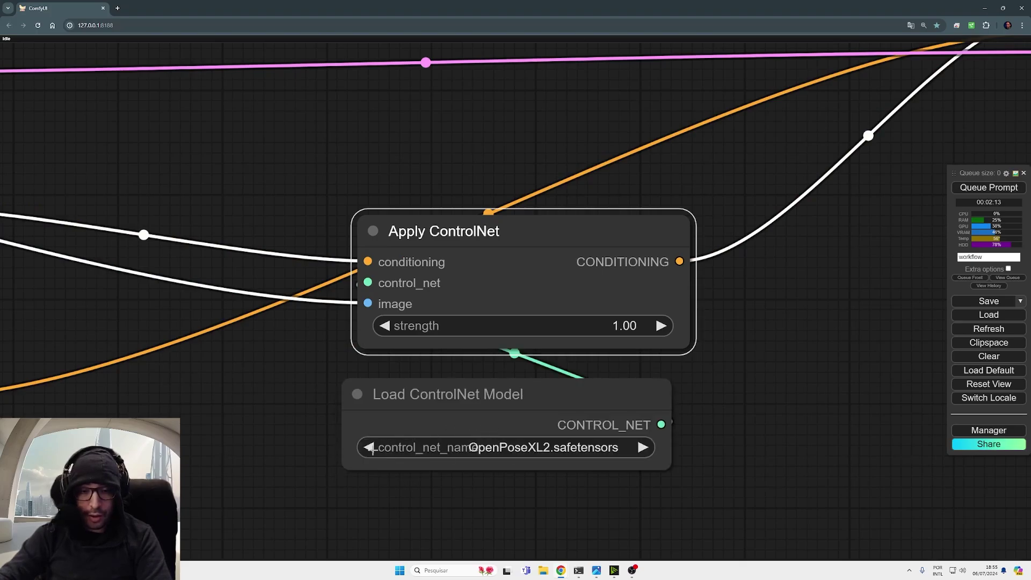
# Look through the available models for the Load ControlNet Model node
pyautogui.scroll(-5, 371, 449)
pyautogui.moveTo(237, 433); pyautogui.dragTo(609, 296)
pyautogui.scroll(2, 656, 314)
pyautogui.click(596, 304)
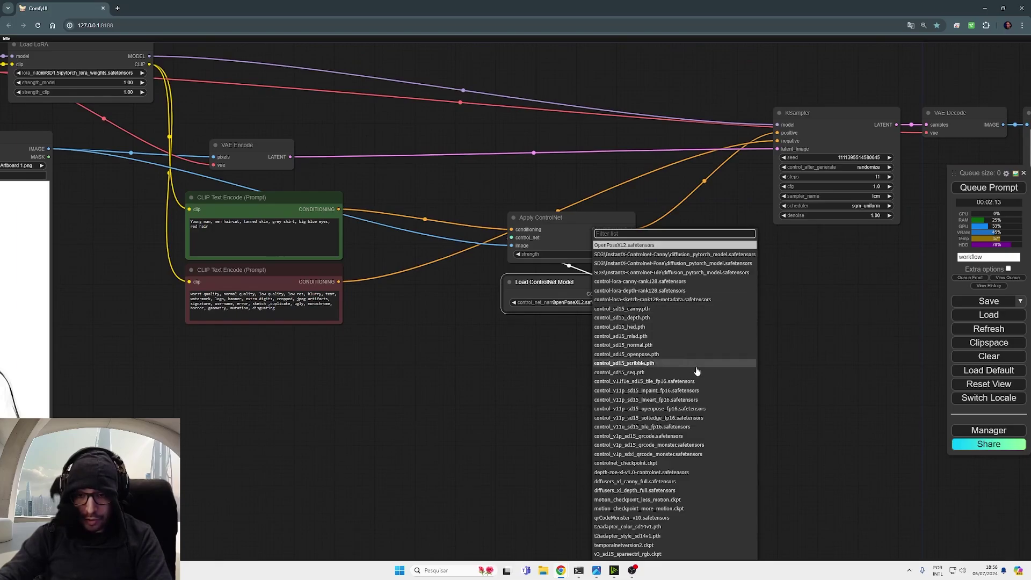
# Examine the line drawing in Load Image to judge which kind of ControlNet model suits it
pyautogui.moveTo(294, 344); pyautogui.dragTo(420, 355)
pyautogui.scroll(3, 375, 333)
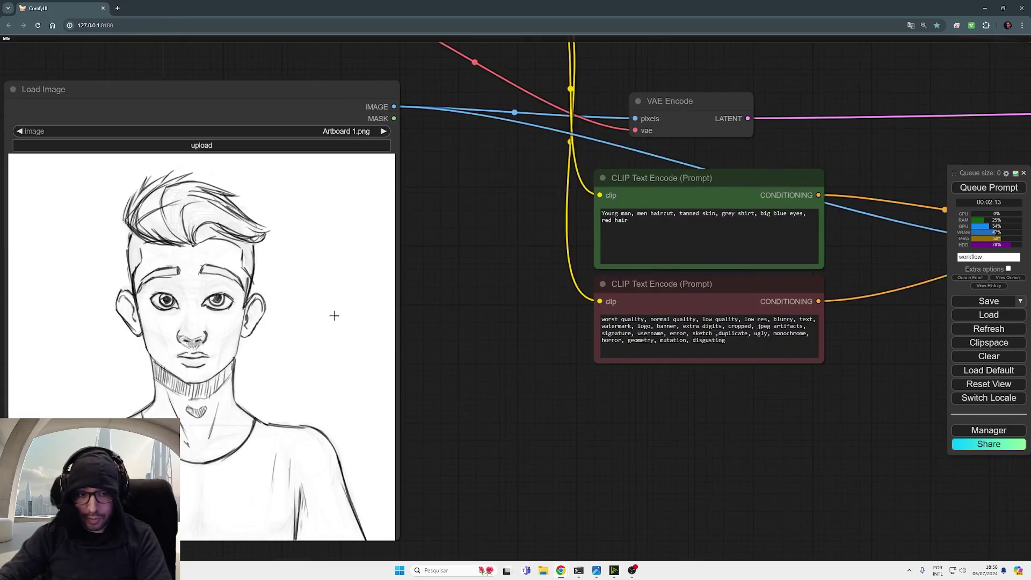
pyautogui.moveTo(334, 316); pyautogui.dragTo(395, 308)
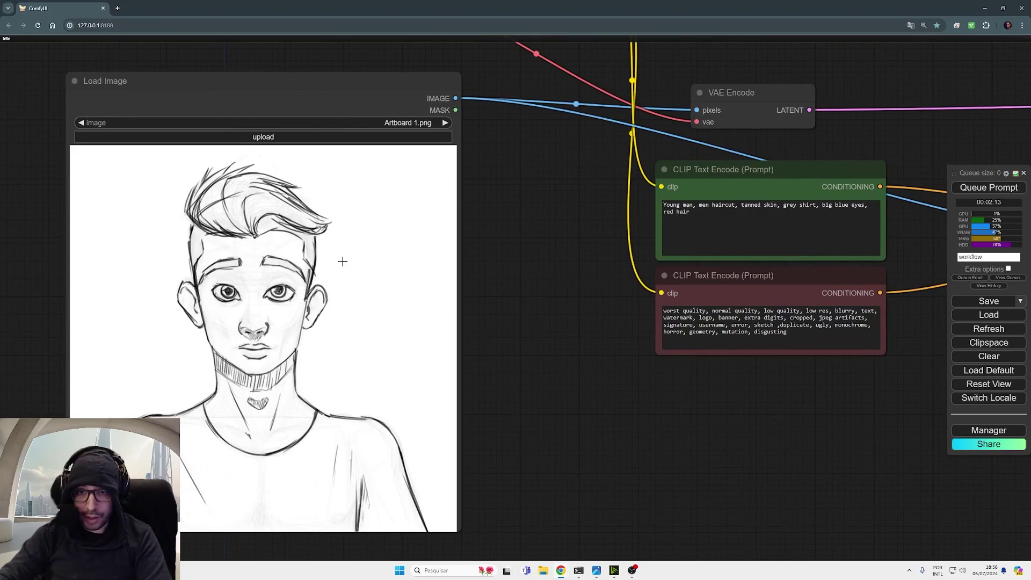
pyautogui.click(189, 222)
pyautogui.moveTo(616, 361)
pyautogui.mouseDown()
pyautogui.moveTo(563, 300)
pyautogui.moveTo(606, 362)
pyautogui.mouseUp()
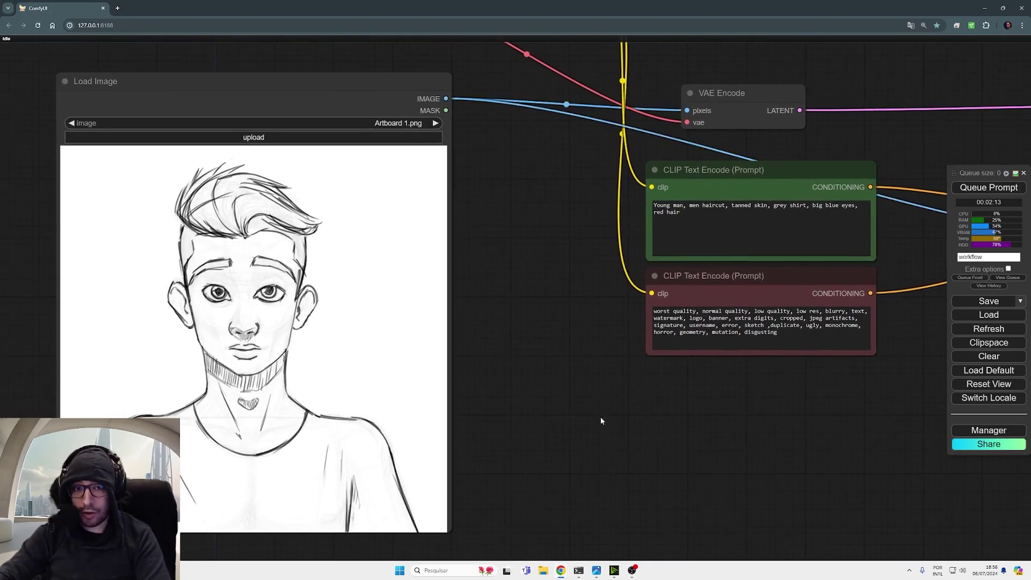
pyautogui.moveTo(601, 421); pyautogui.dragTo(396, 451)
pyautogui.moveTo(240, 128); pyautogui.dragTo(917, 270)
pyautogui.moveTo(870, 308); pyautogui.dragTo(230, 325)
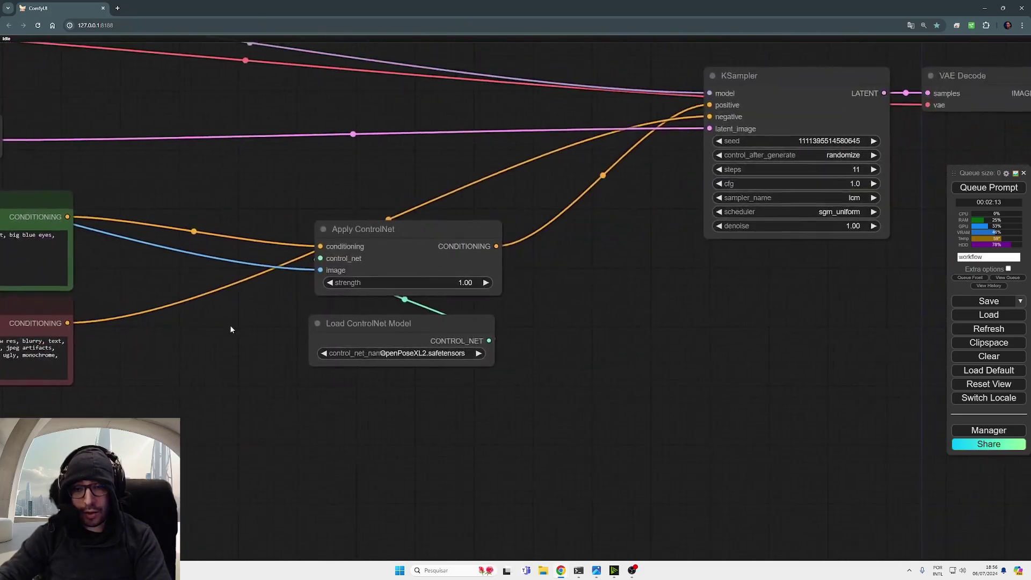
# Set the ControlNet model to control_v11p_sd15_lineart_fp16.safetensors, and widen and reposition the Load ControlNet Model node so the name is readable
pyautogui.click(444, 352)
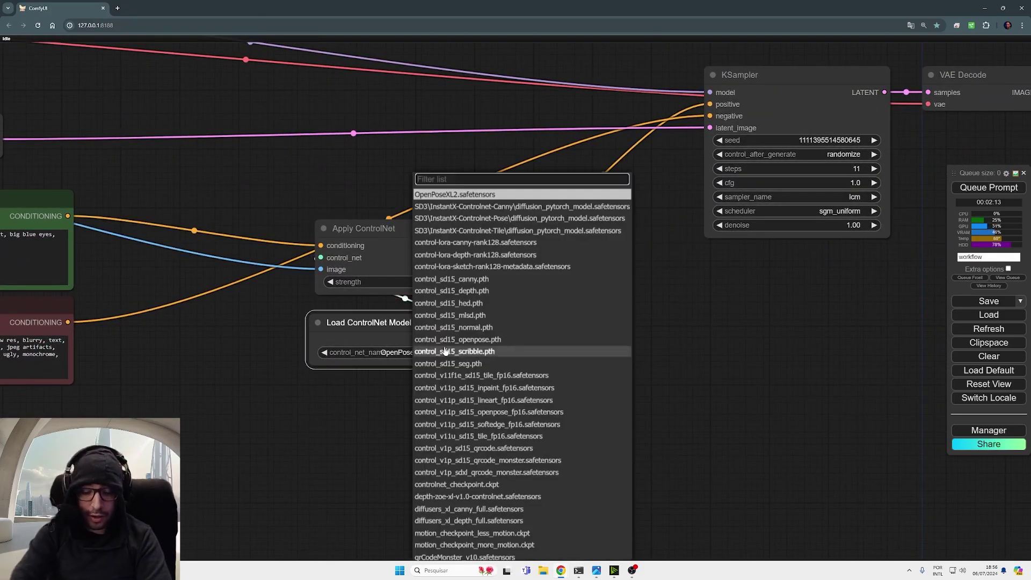
pyautogui.write('lin')
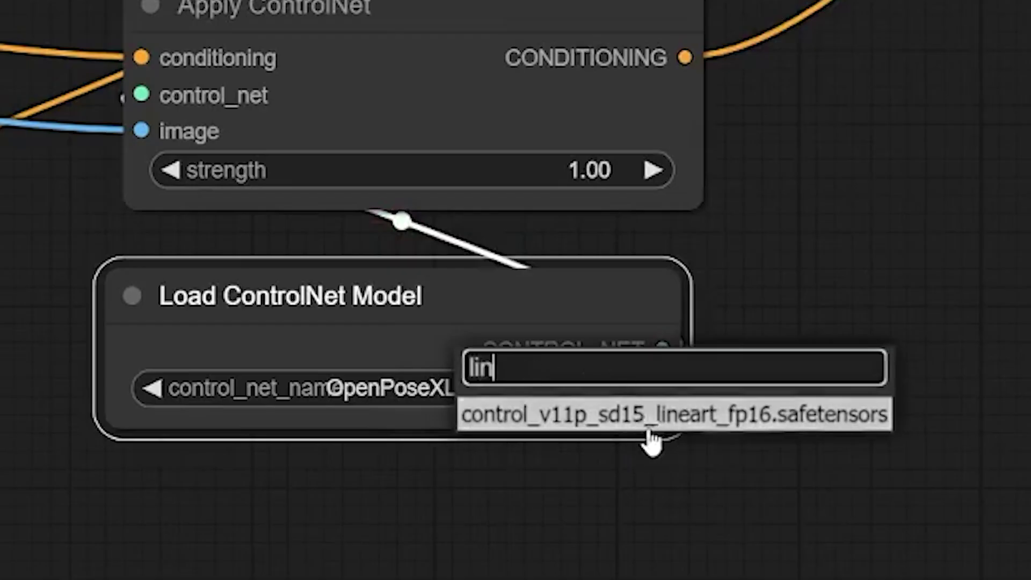
pyautogui.click(511, 361)
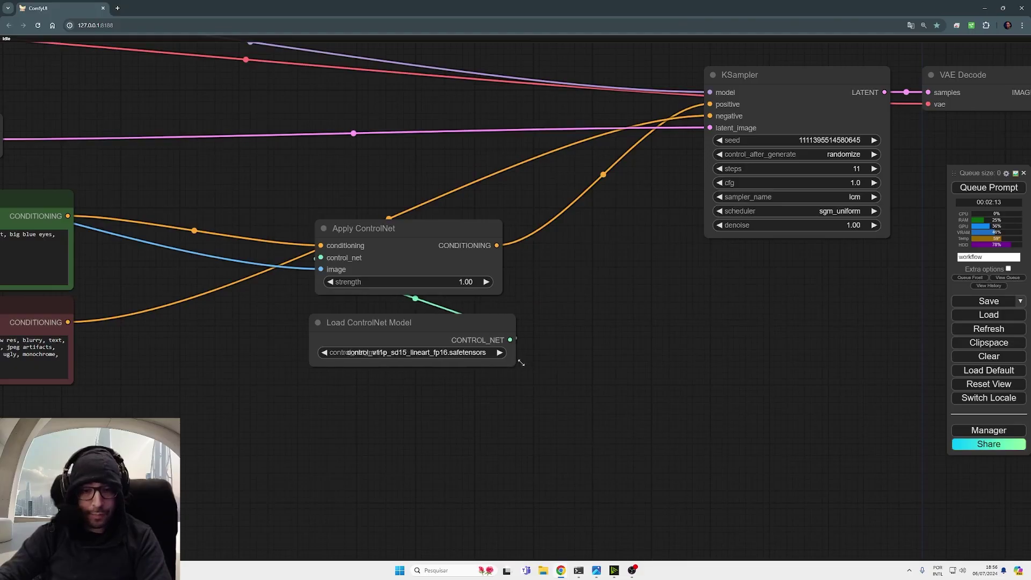
pyautogui.moveTo(537, 365); pyautogui.dragTo(574, 363)
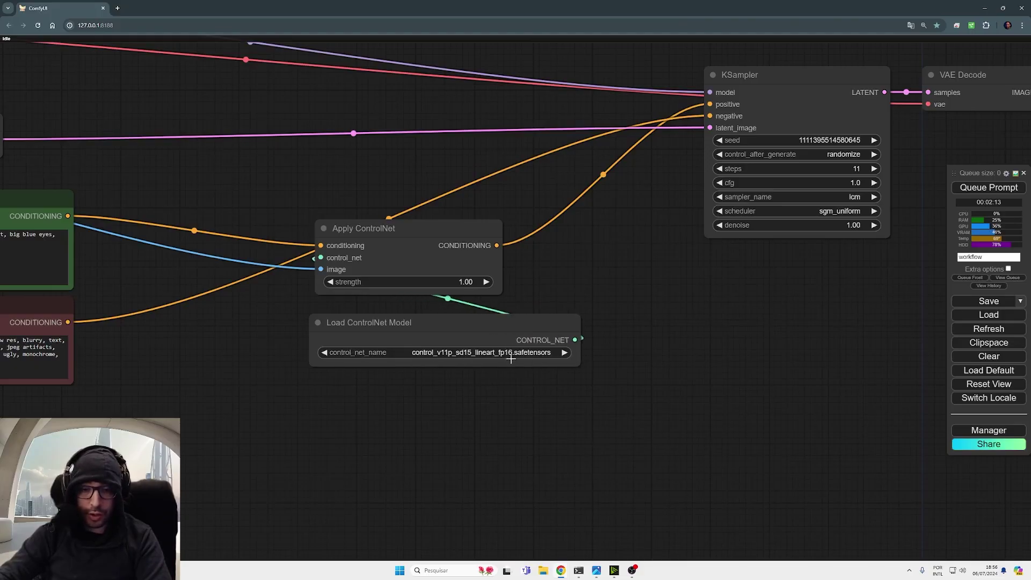
pyautogui.moveTo(478, 336); pyautogui.dragTo(397, 329)
# Move the Load Checkpoint node slightly farther from Load LoRA to widen the gap between them
pyautogui.moveTo(296, 210); pyautogui.dragTo(850, 418)
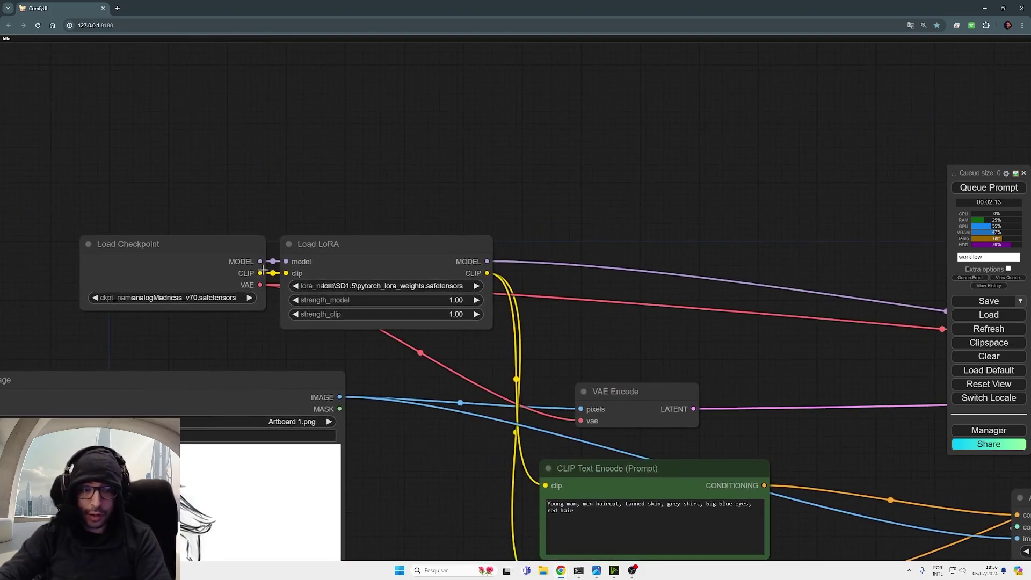
pyautogui.moveTo(183, 247); pyautogui.dragTo(140, 247)
pyautogui.scroll(-5, 768, 369)
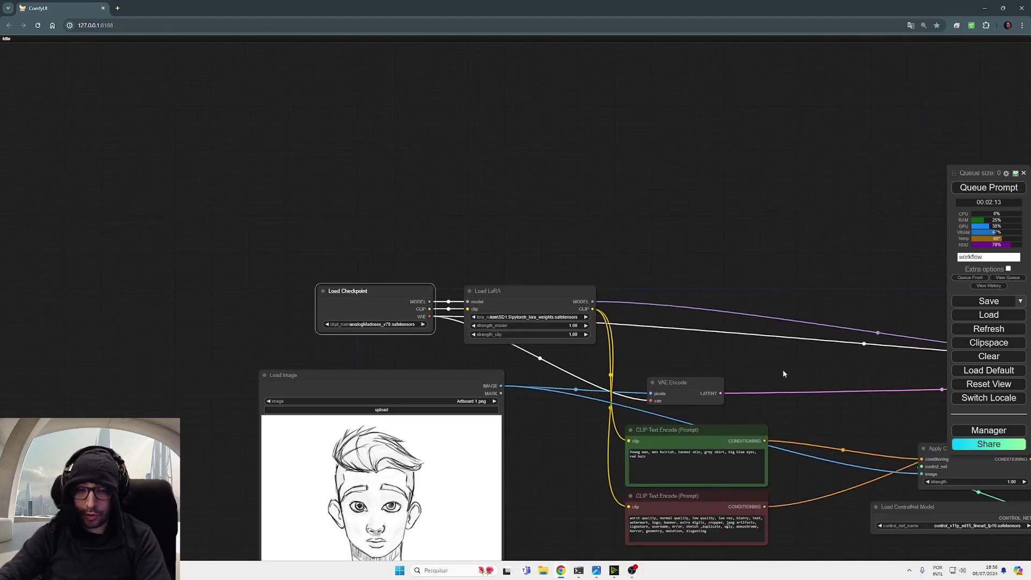
# Tidy the ControlNet pair by placing Apply ControlNet just above the Load ControlNet Model node
pyautogui.moveTo(784, 372); pyautogui.dragTo(53, 293)
pyautogui.moveTo(589, 460); pyautogui.dragTo(803, 391)
pyautogui.moveTo(509, 365); pyautogui.dragTo(500, 370)
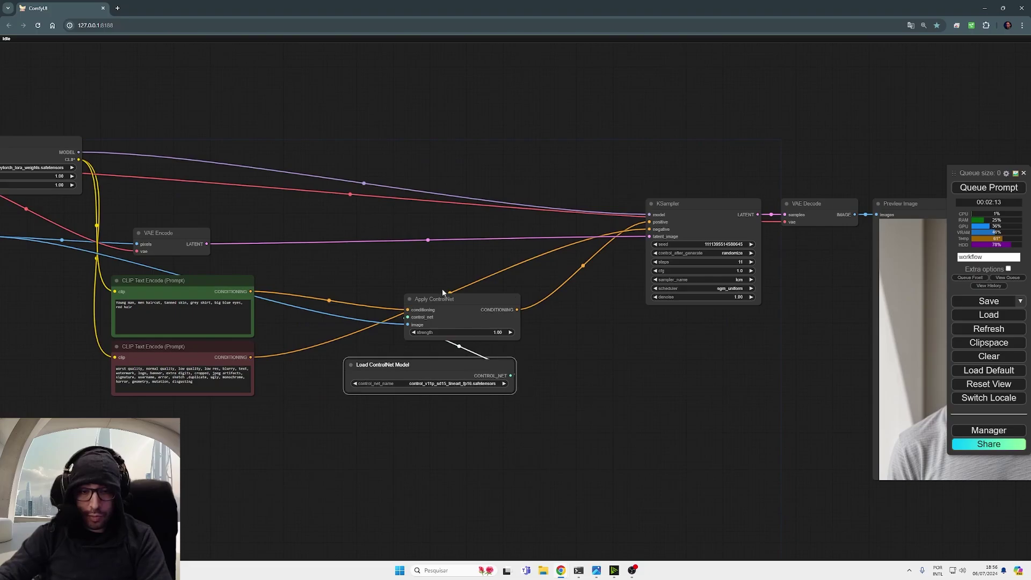
pyautogui.moveTo(508, 317); pyautogui.dragTo(496, 324)
pyautogui.click(626, 346)
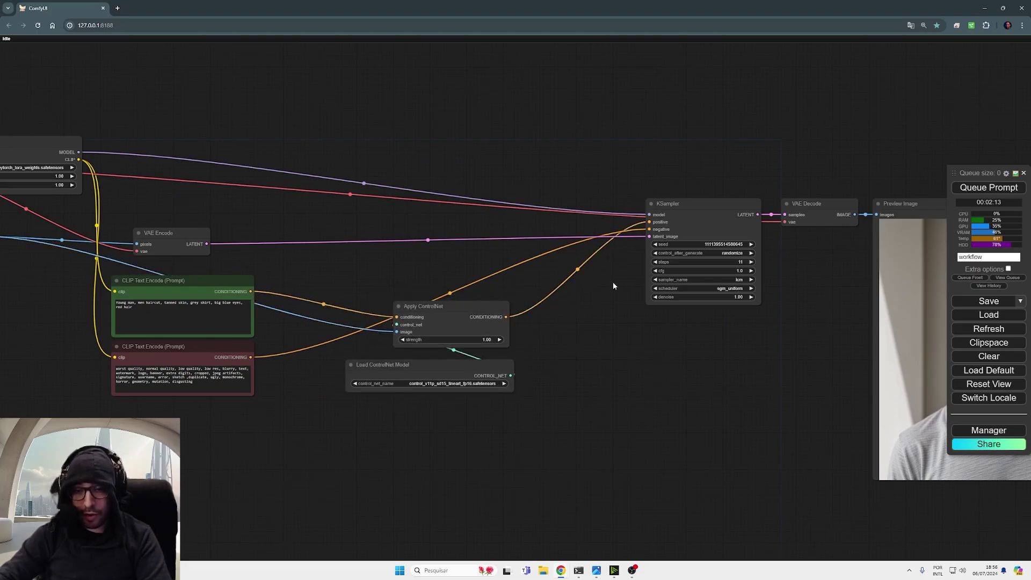
# Queue the prompt with the lineart ControlNet and examine the generated portrait in Preview Image
pyautogui.click(989, 187)
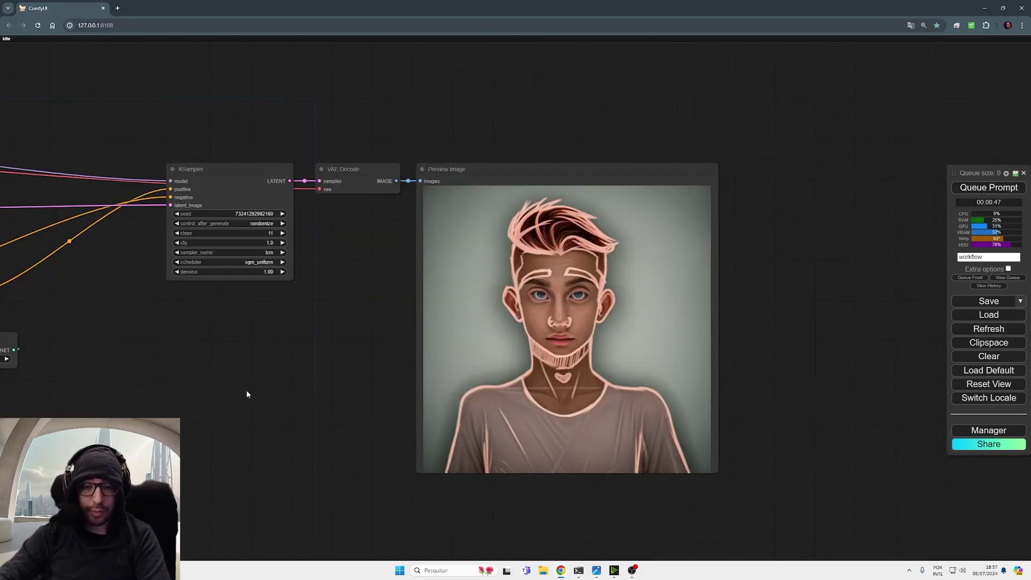
pyautogui.scroll(10, 613, 305)
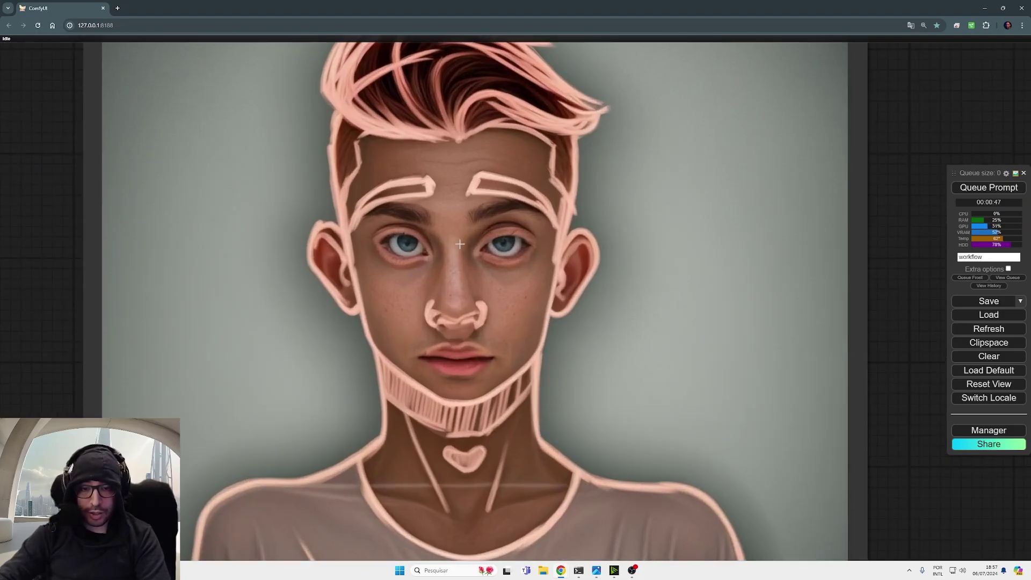
pyautogui.scroll(-9, 548, 404)
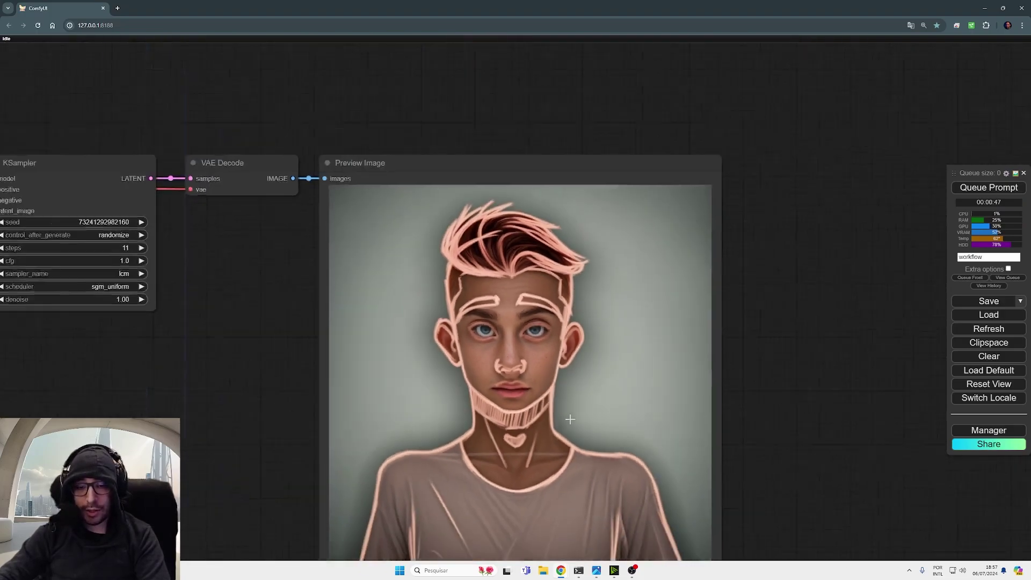
pyautogui.moveTo(369, 380); pyautogui.dragTo(555, 295)
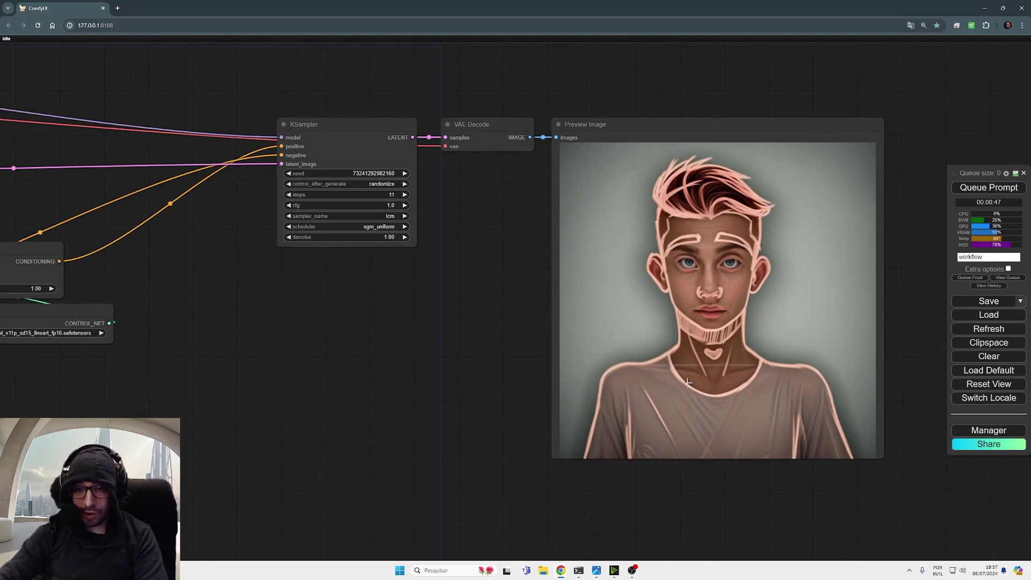
pyautogui.moveTo(435, 362); pyautogui.dragTo(504, 347)
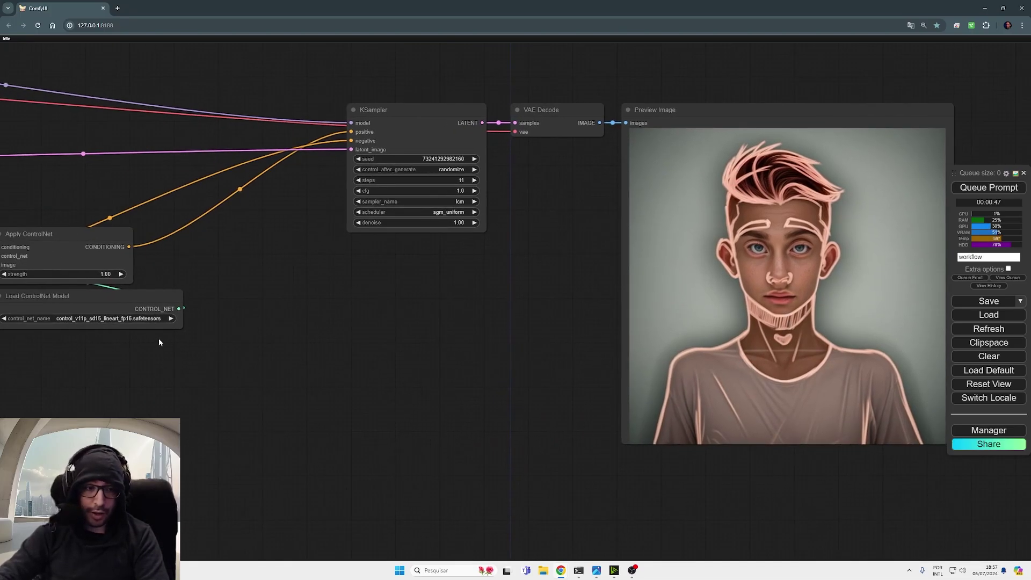
# Set the Apply ControlNet strength to 0.5 and queue the prompt to generate another portrait
pyautogui.moveTo(159, 339); pyautogui.dragTo(307, 335)
pyautogui.moveTo(206, 259); pyautogui.dragTo(230, 256)
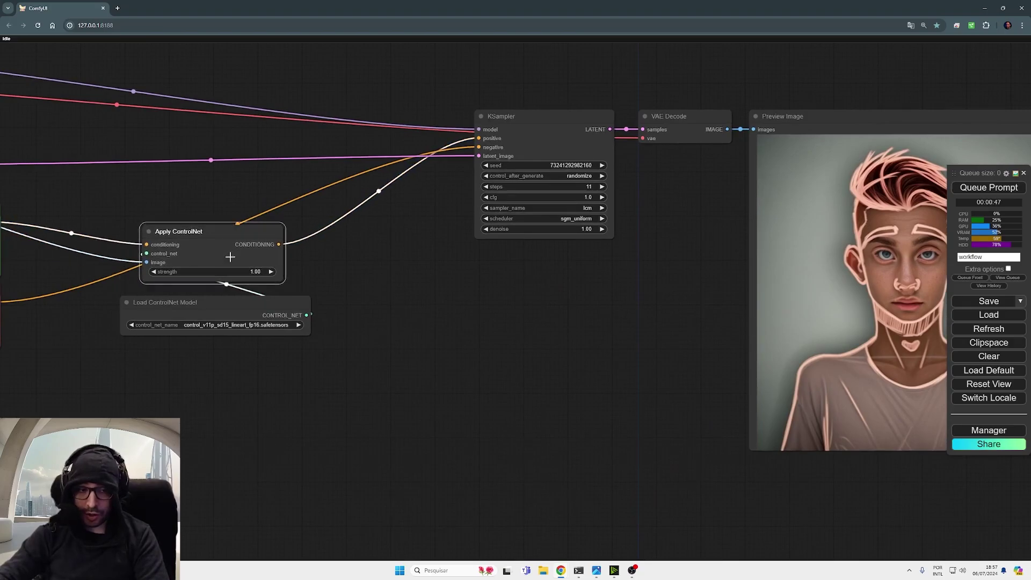
pyautogui.click(256, 272)
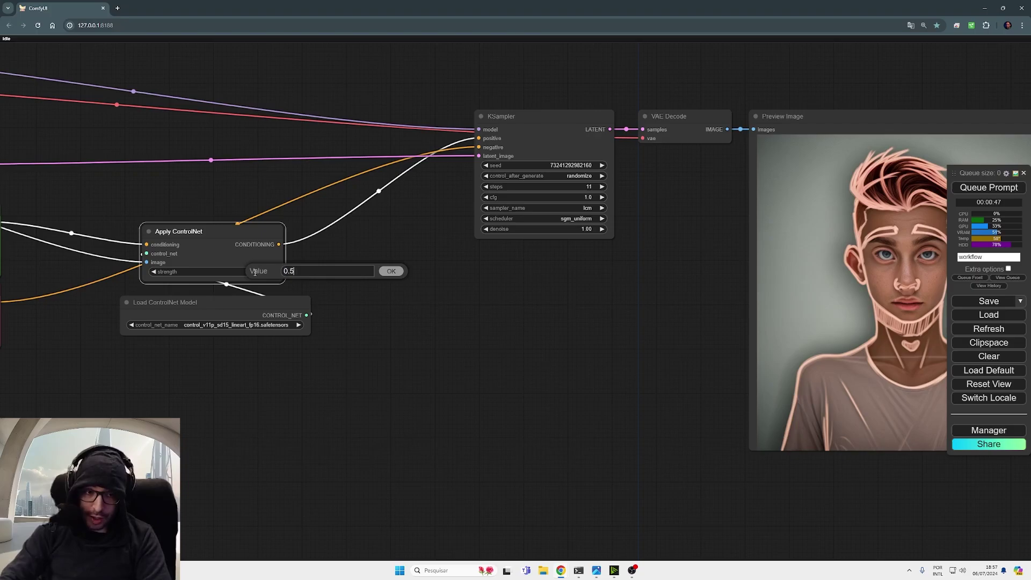
pyautogui.write('0.5')
pyautogui.press('Return')
pyautogui.click(989, 188)
pyautogui.moveTo(587, 306); pyautogui.dragTo(610, 449)
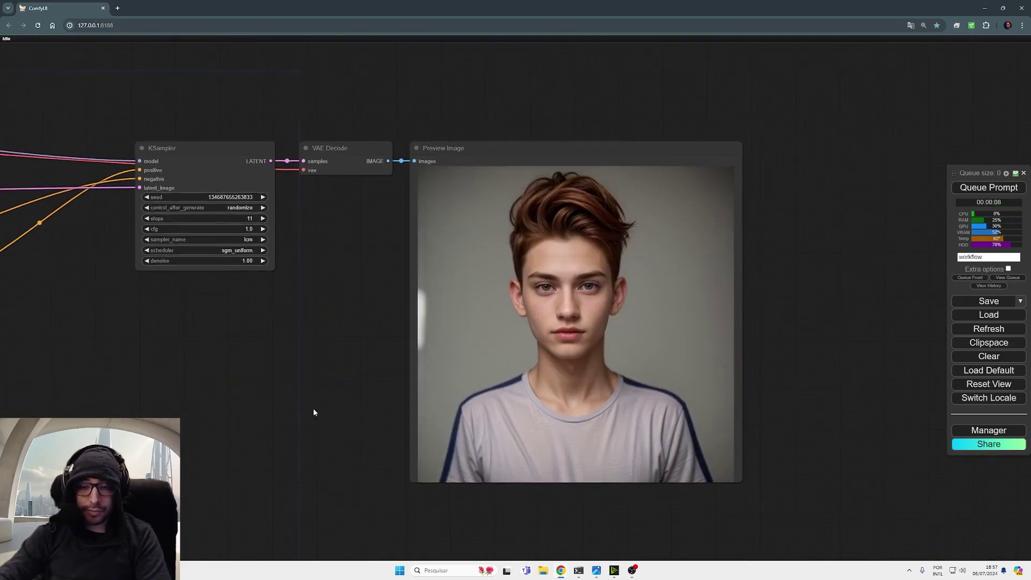
# Place the Load Image node with the sketch beside Preview Image and compare the two portraits
pyautogui.moveTo(313, 412); pyautogui.dragTo(506, 387)
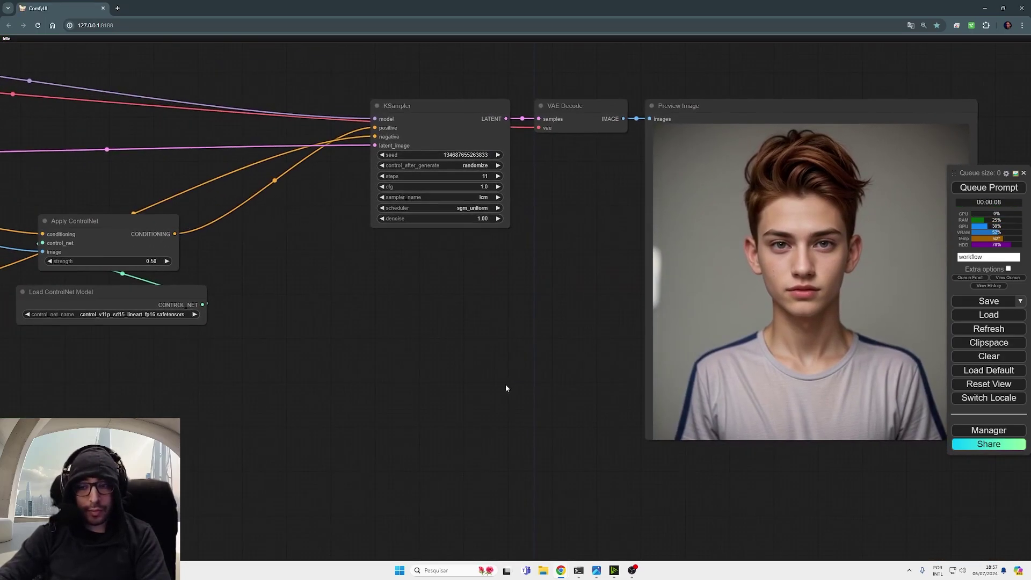
pyautogui.scroll(-3, 412, 399)
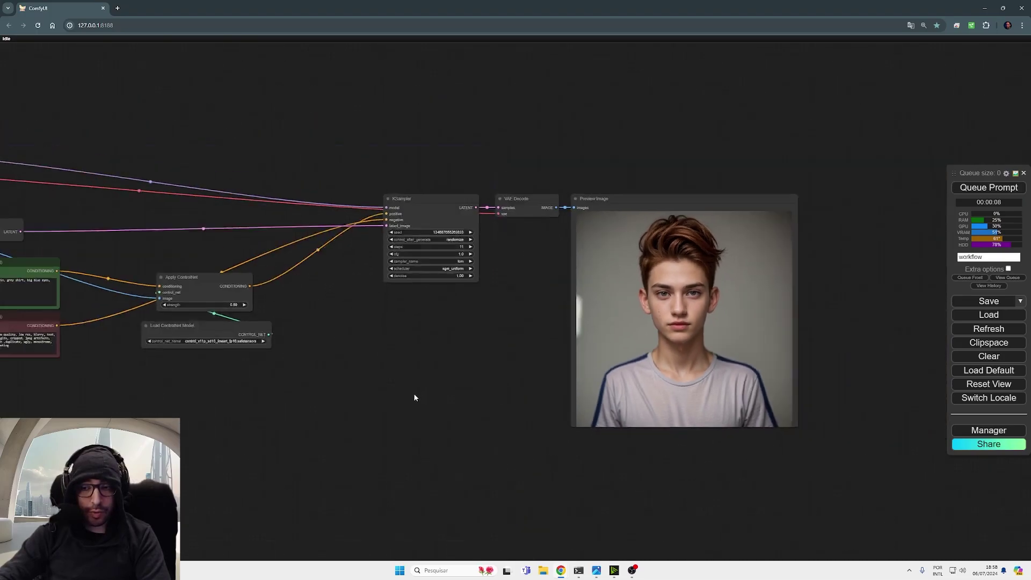
pyautogui.moveTo(329, 436); pyautogui.dragTo(608, 403)
pyautogui.moveTo(138, 260); pyautogui.dragTo(758, 330)
pyautogui.moveTo(532, 383); pyautogui.dragTo(130, 458)
pyautogui.moveTo(389, 459); pyautogui.dragTo(696, 383)
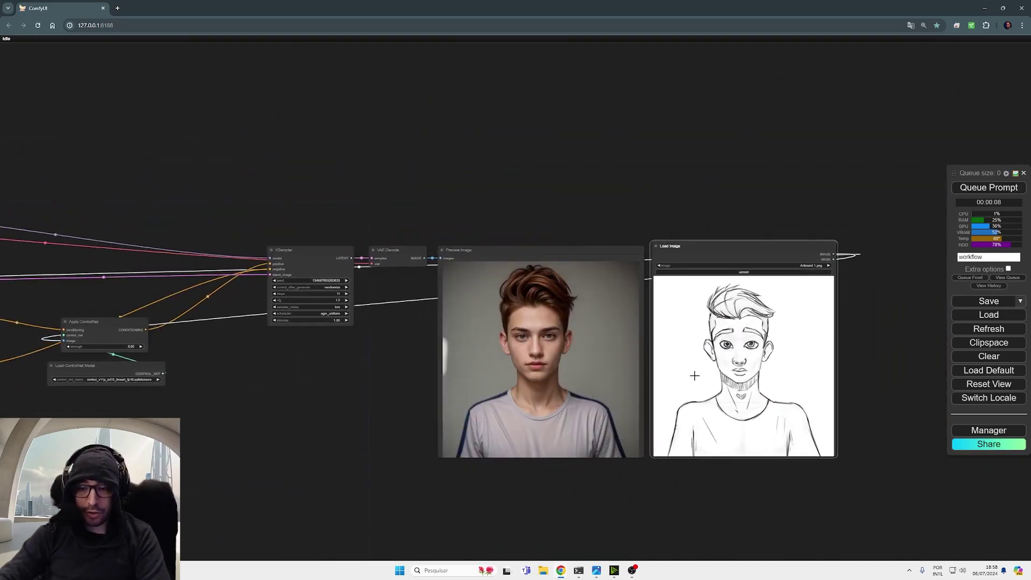
pyautogui.scroll(4, 615, 379)
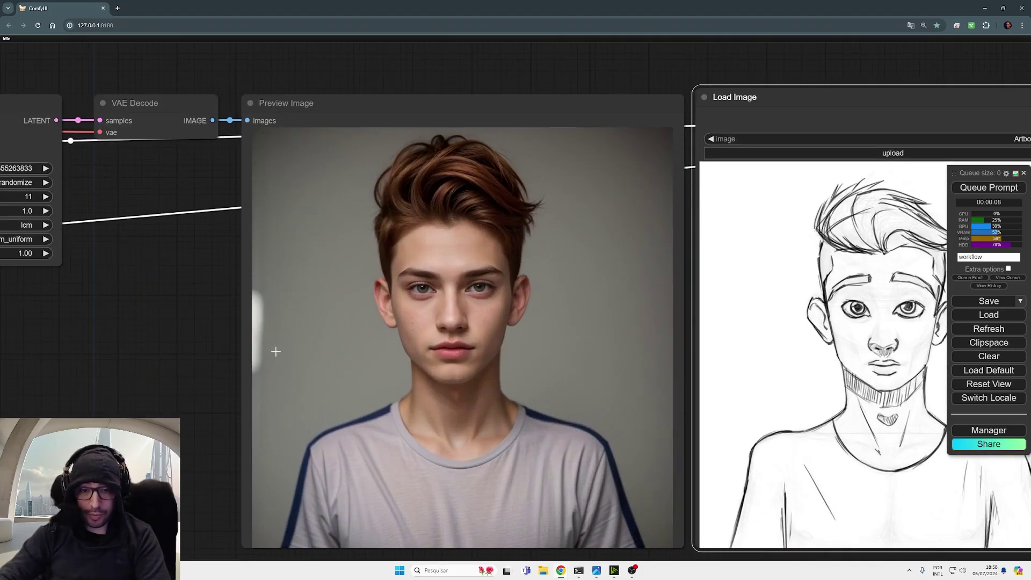
pyautogui.moveTo(274, 350); pyautogui.dragTo(218, 327)
pyautogui.scroll(-2, 615, 320)
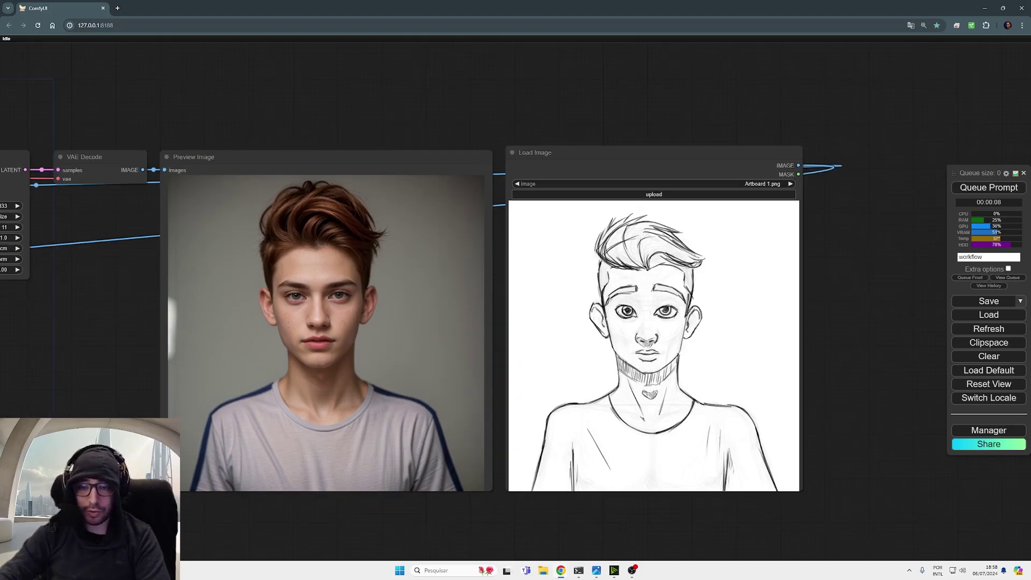
# Move the two ControlNet nodes closer to KSampler and set the Apply ControlNet strength to 0.6
pyautogui.moveTo(107, 349); pyautogui.dragTo(510, 362)
pyautogui.scroll(-2, 511, 360)
pyautogui.moveTo(443, 367); pyautogui.dragTo(368, 368)
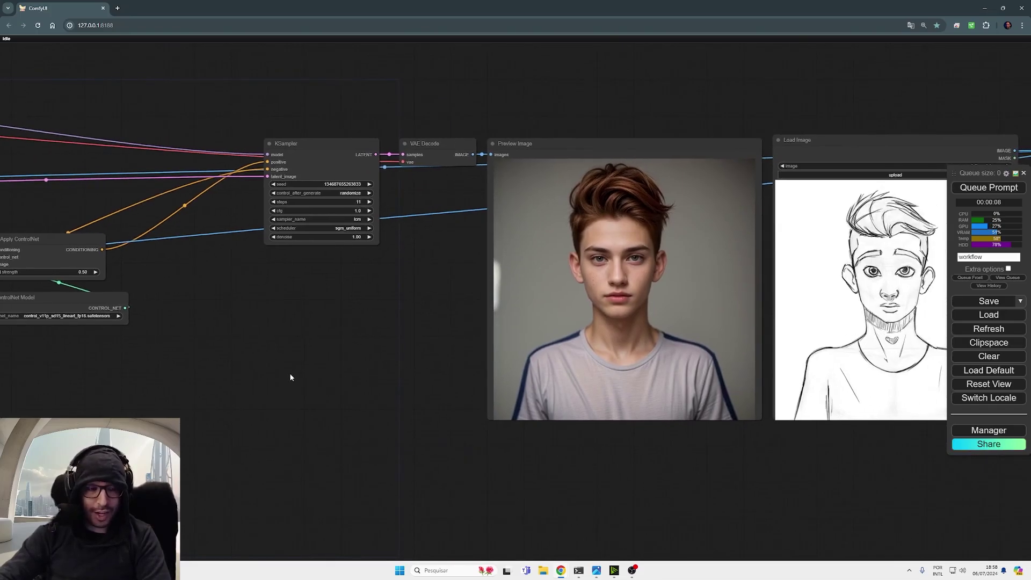
pyautogui.moveTo(81, 295); pyautogui.dragTo(322, 361)
pyautogui.moveTo(71, 243); pyautogui.dragTo(208, 283)
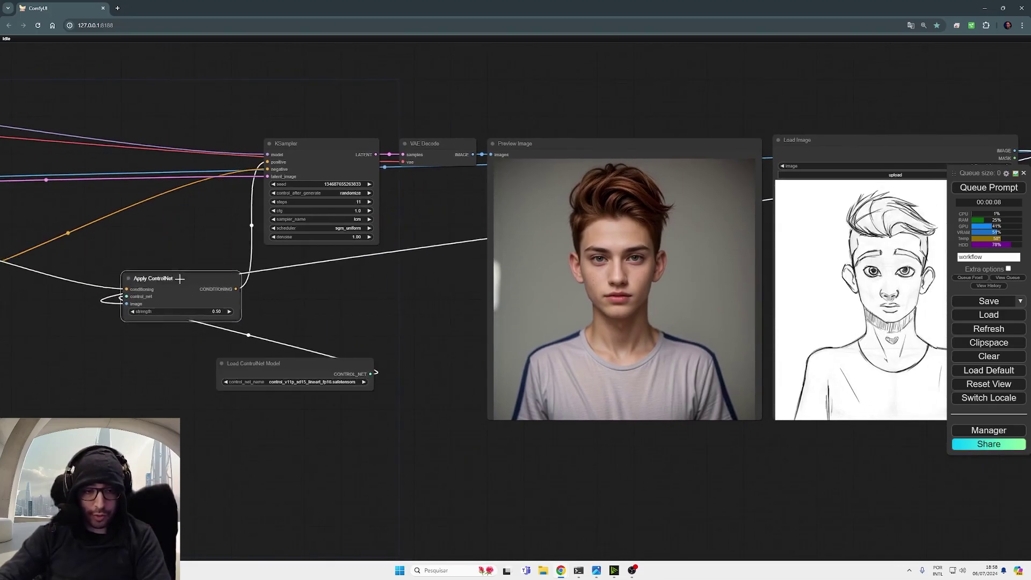
pyautogui.click(208, 310)
pyautogui.write('0.6')
pyautogui.press('Return')
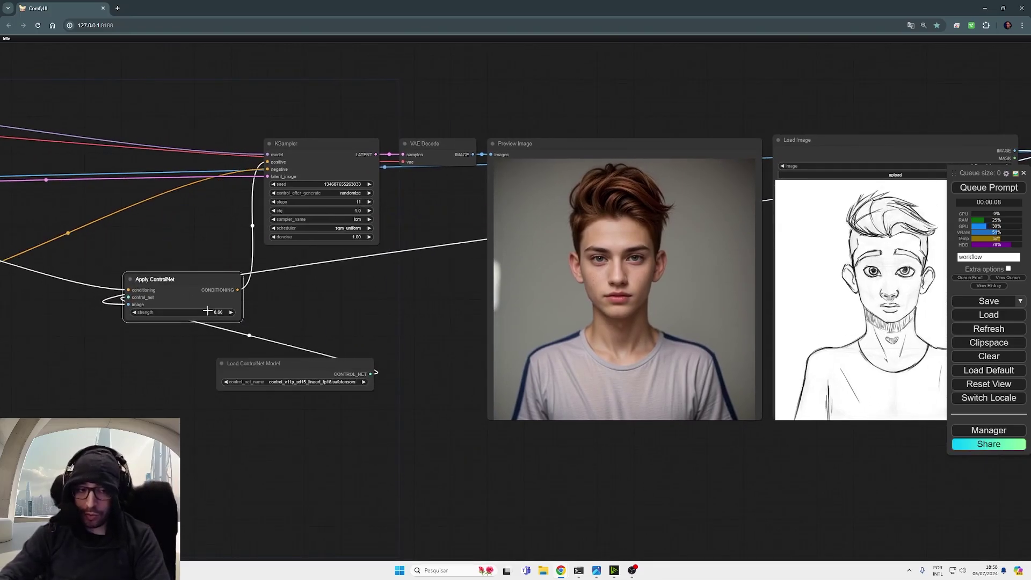
# Put Load ControlNet Model directly below Apply ControlNet and queue the prompt with the new strength
pyautogui.moveTo(313, 365); pyautogui.dragTo(189, 337)
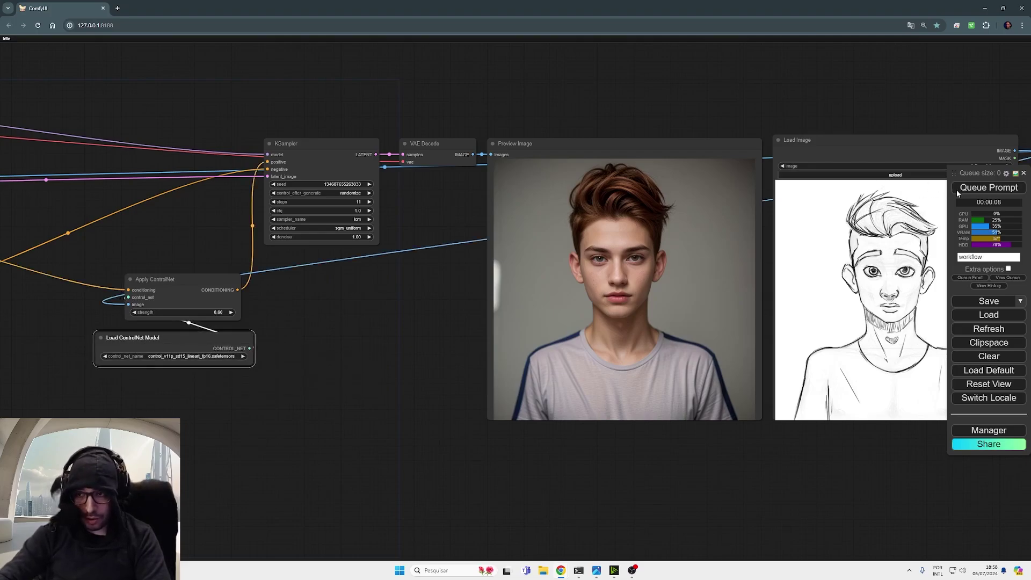
pyautogui.click(956, 189)
pyautogui.moveTo(461, 268); pyautogui.dragTo(705, 393)
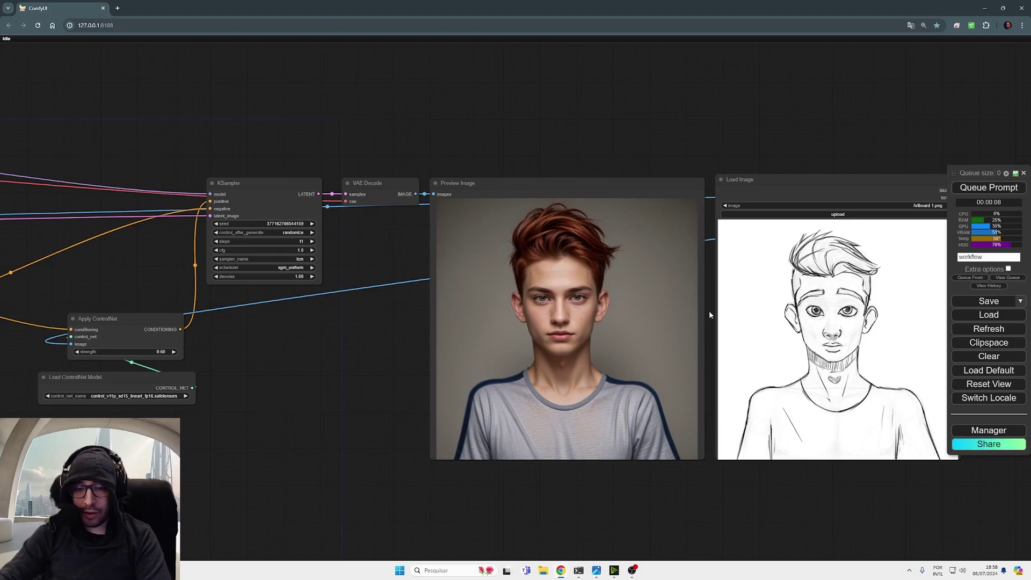
# Set the Apply ControlNet strength to 0.7, queue the prompt and compare the portrait with the sketch
pyautogui.click(159, 352)
pyautogui.write('0.7')
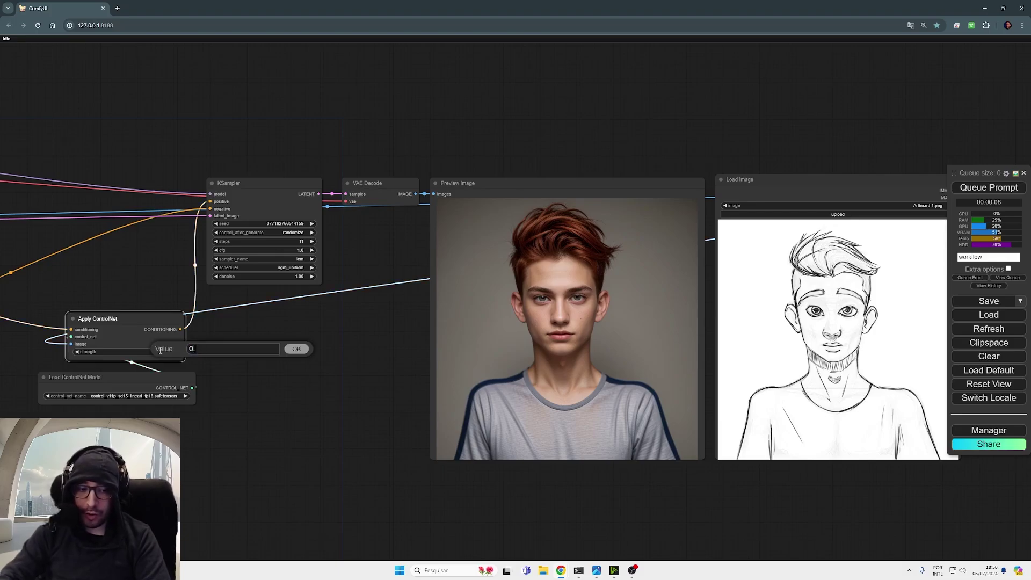
pyautogui.press('Return')
pyautogui.hotkey('ctrl', 'Return')
pyautogui.scroll(2, 392, 286)
pyautogui.scroll(3, 401, 287)
pyautogui.scroll(-2, 397, 291)
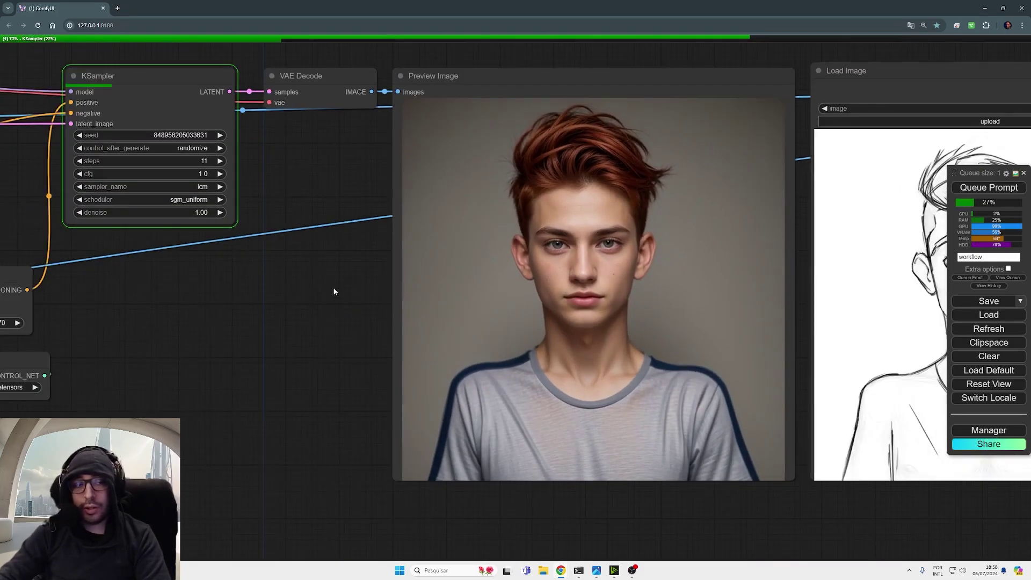
pyautogui.moveTo(340, 276)
pyautogui.mouseDown()
pyautogui.moveTo(317, 292)
pyautogui.moveTo(362, 296)
pyautogui.moveTo(147, 279)
pyautogui.moveTo(82, 306)
pyautogui.mouseUp()
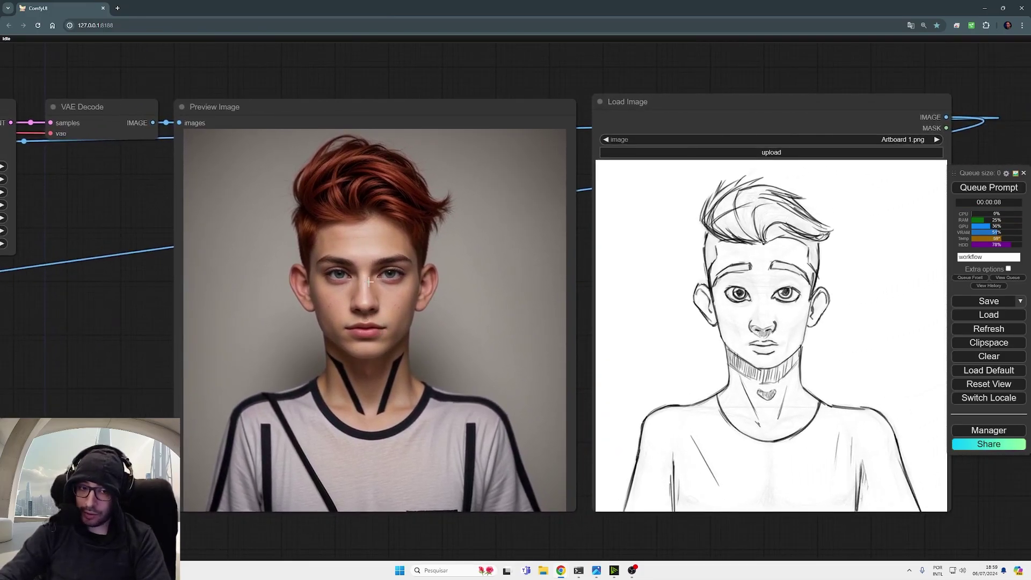
pyautogui.scroll(-2, 116, 305)
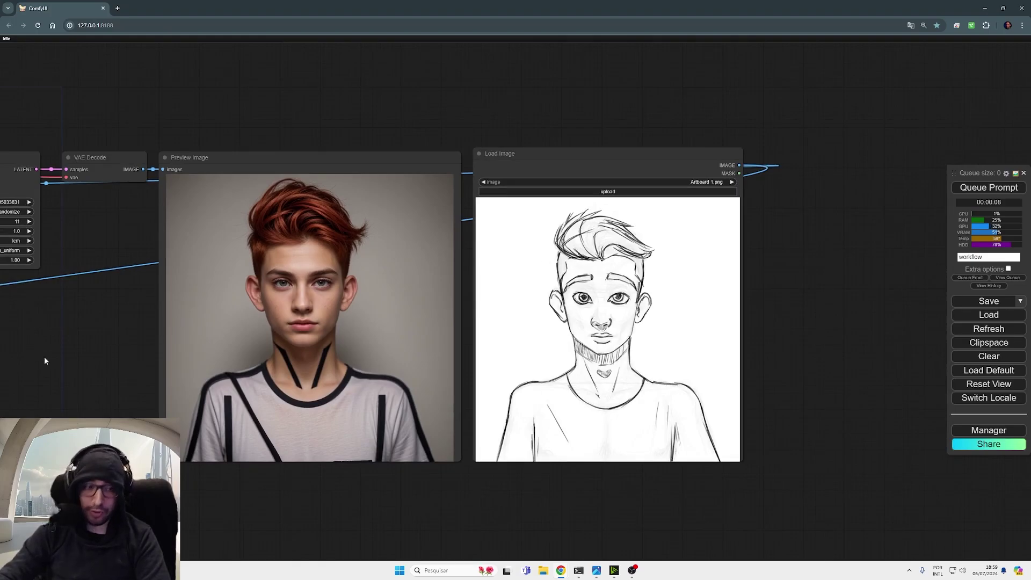
# Spread the ControlNet pair apart by moving Load ControlNet Model below and well to the left of Apply ControlNet
pyautogui.moveTo(49, 359); pyautogui.dragTo(600, 339)
pyautogui.moveTo(357, 289); pyautogui.dragTo(380, 288)
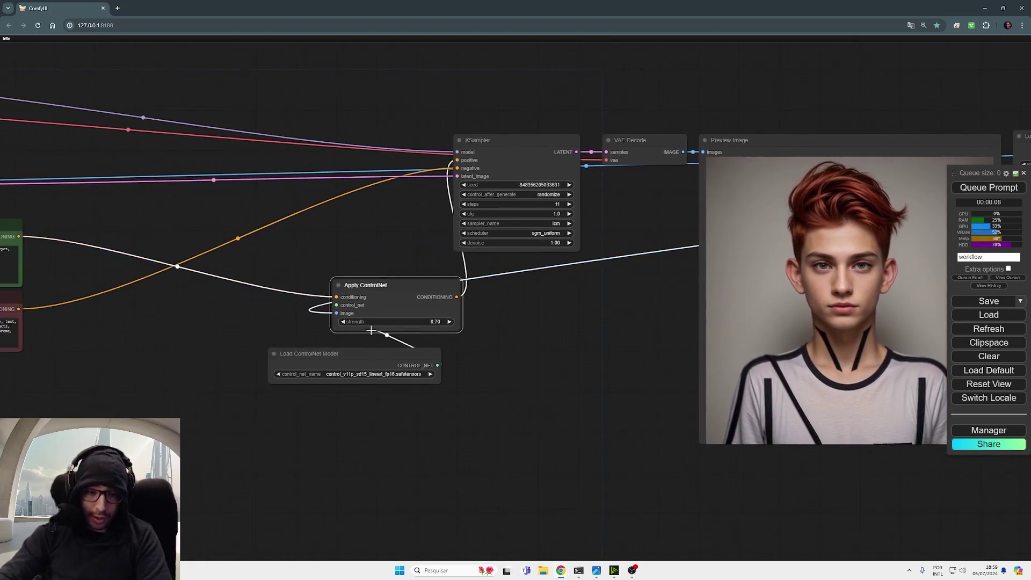
pyautogui.moveTo(370, 355); pyautogui.dragTo(183, 390)
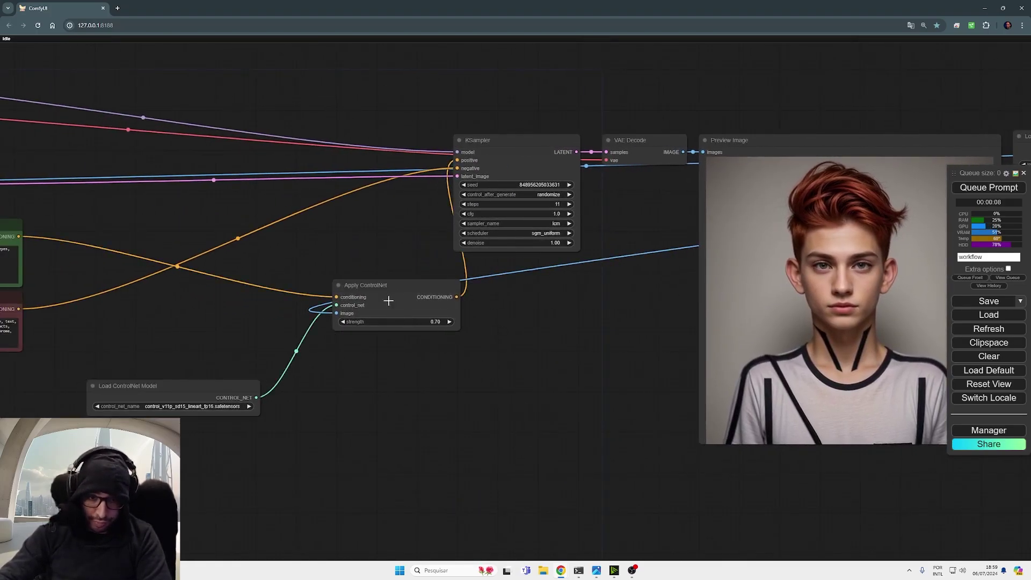
pyautogui.moveTo(386, 299); pyautogui.dragTo(390, 299)
# Move the Load Image node back from beside Preview Image to just below the negative prompt node
pyautogui.moveTo(349, 379); pyautogui.dragTo(747, 357)
pyautogui.moveTo(267, 357); pyautogui.dragTo(204, 324)
pyautogui.scroll(-3, 204, 324)
pyautogui.scroll(-5, 246, 333)
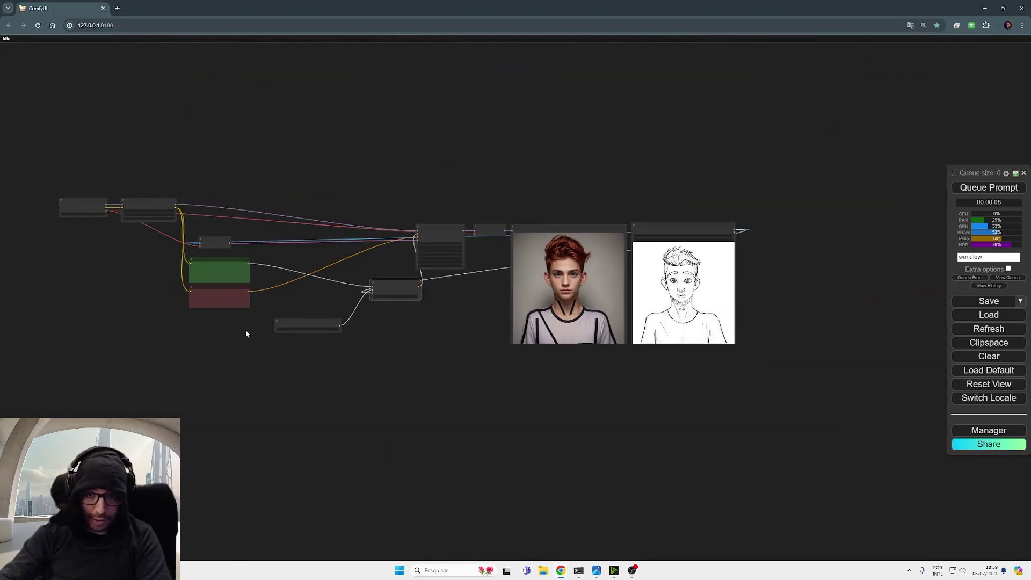
pyautogui.moveTo(725, 277)
pyautogui.mouseDown()
pyautogui.moveTo(198, 394)
pyautogui.moveTo(133, 302)
pyautogui.mouseUp()
pyautogui.scroll(12, 173, 343)
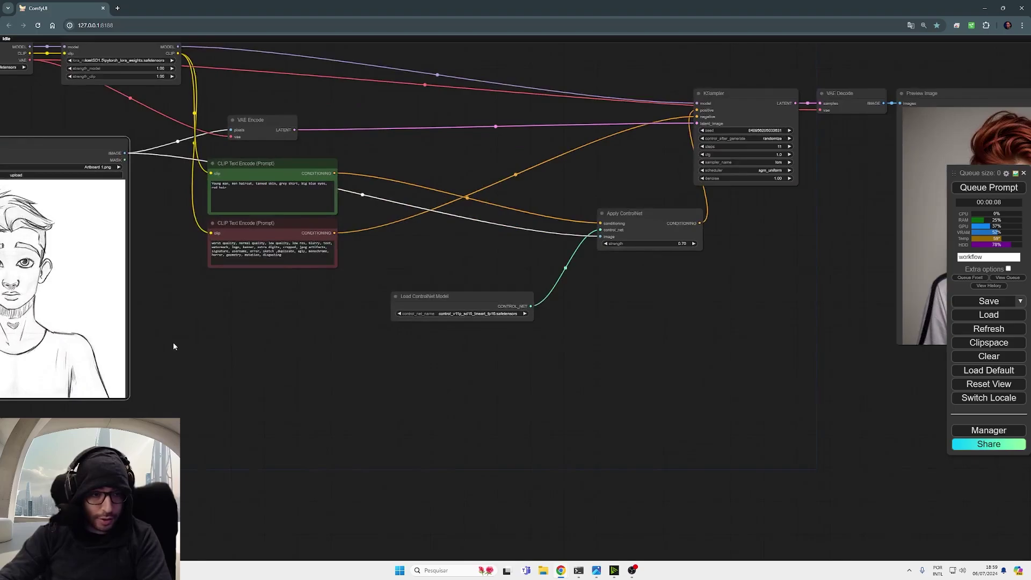
pyautogui.moveTo(257, 346)
pyautogui.mouseDown()
pyautogui.moveTo(323, 352)
pyautogui.moveTo(551, 434)
pyautogui.mouseUp()
pyautogui.moveTo(322, 386); pyautogui.dragTo(625, 568)
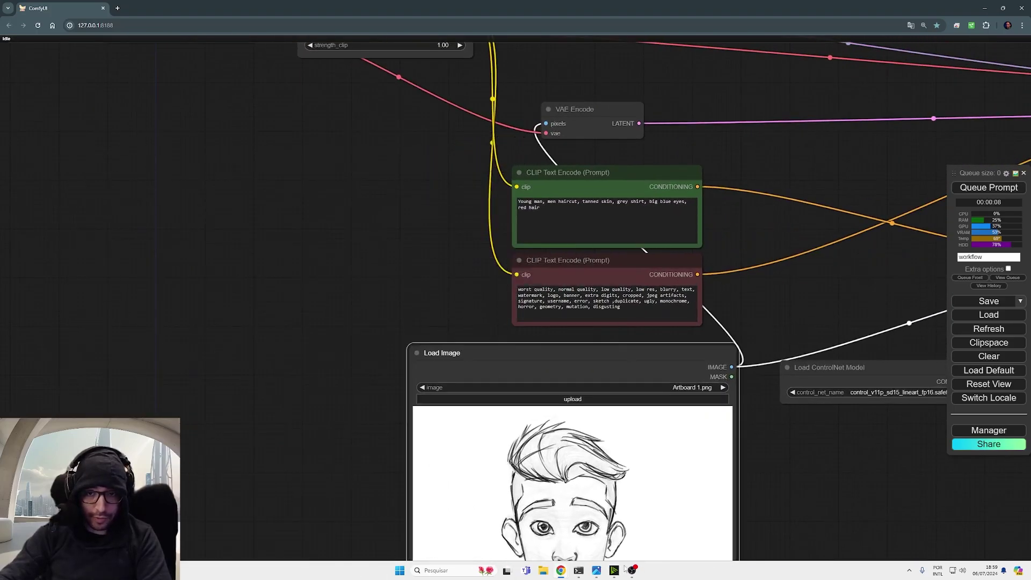
# Move the Load ControlNet Model and Apply ControlNet nodes lower and farther from Load Image to make room between them
pyautogui.moveTo(829, 501); pyautogui.dragTo(2, 403)
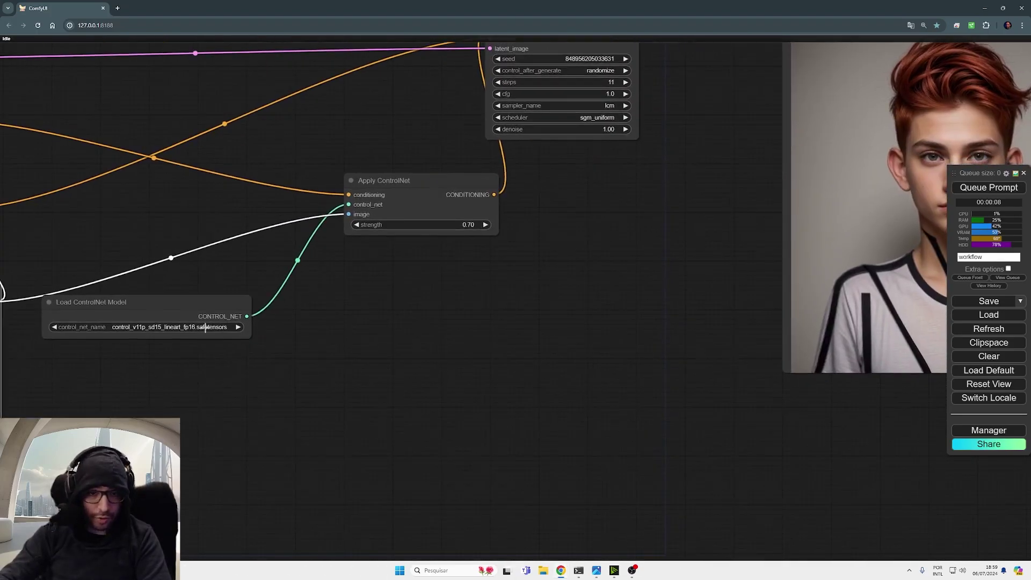
pyautogui.moveTo(107, 301); pyautogui.dragTo(165, 349)
pyautogui.moveTo(327, 399); pyautogui.dragTo(356, 470)
pyautogui.moveTo(460, 207); pyautogui.dragTo(479, 362)
pyautogui.click(287, 408)
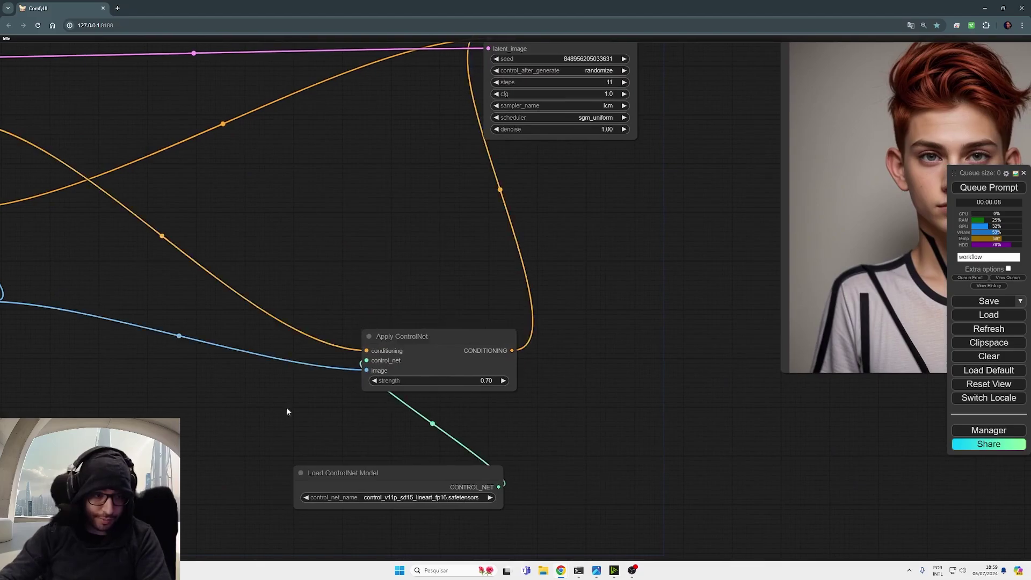
# Add a Realistic Lineart node fed by the Load Image output and position it between Load Image and Apply ControlNet
pyautogui.scroll(-3, 286, 407)
pyautogui.moveTo(285, 407); pyautogui.dragTo(560, 242)
pyautogui.moveTo(341, 179); pyautogui.dragTo(316, 233)
pyautogui.click(339, 244)
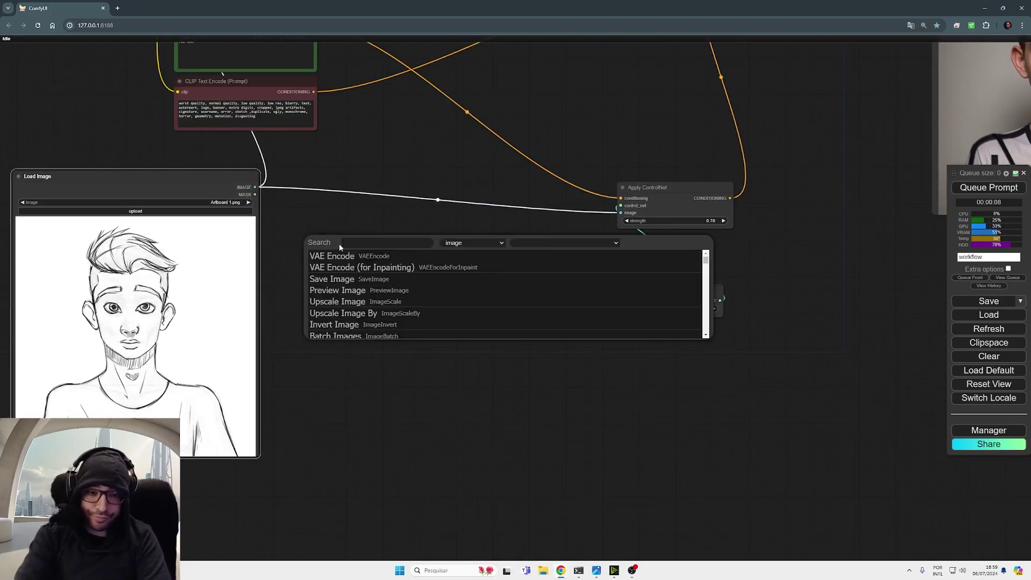
pyautogui.write('line')
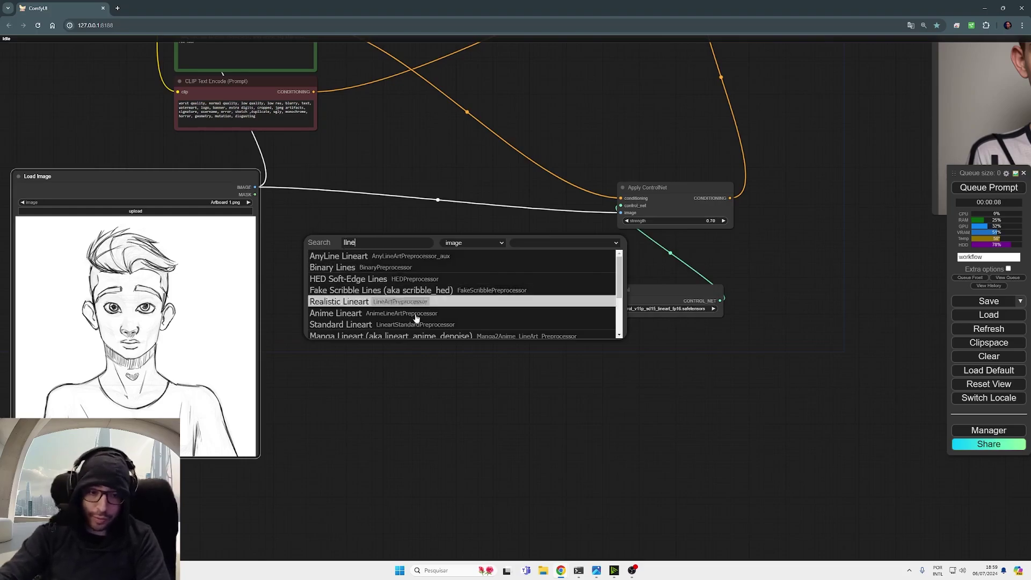
pyautogui.click(387, 302)
pyautogui.scroll(4, 368, 241)
pyautogui.moveTo(350, 236); pyautogui.dragTo(440, 234)
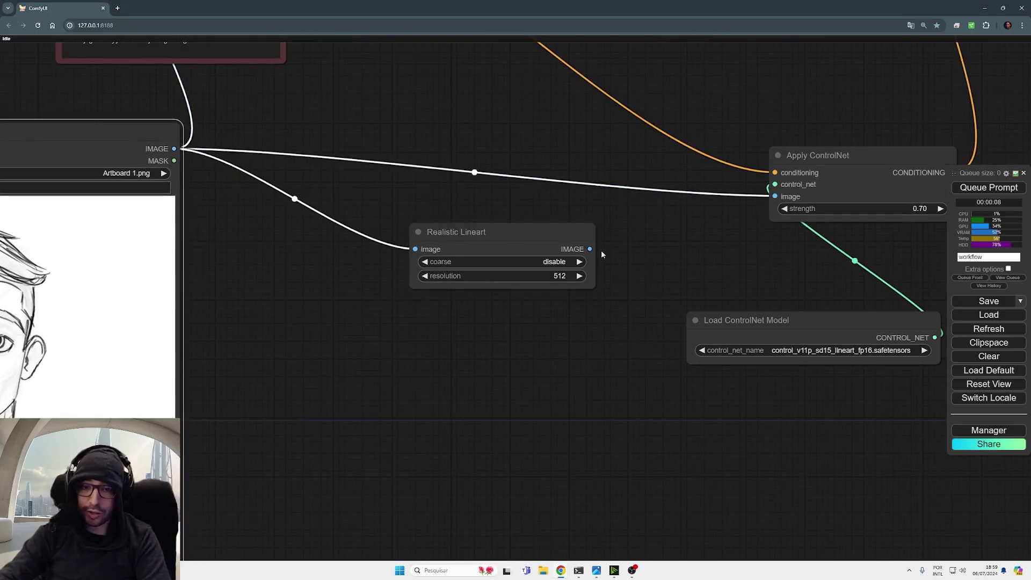
# Connect the Realistic Lineart image output to the image input of Apply ControlNet
pyautogui.moveTo(589, 249); pyautogui.dragTo(851, 365)
pyautogui.click(568, 173)
pyautogui.scroll(-3, 345, 152)
pyautogui.scroll(-1, 817, 213)
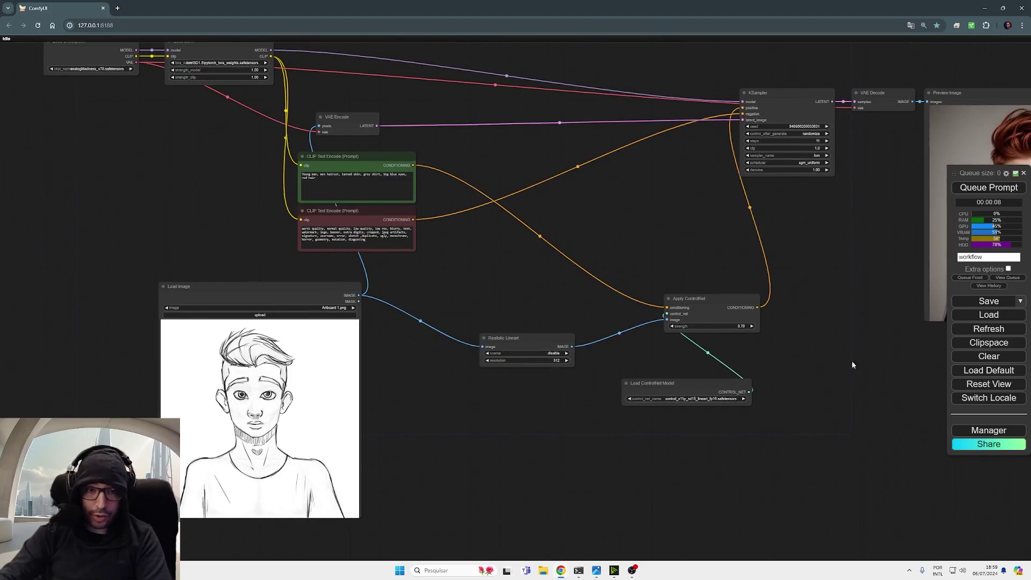
# Add an Upscale Image node fed by the Load Image output
pyautogui.moveTo(276, 292); pyautogui.dragTo(256, 292)
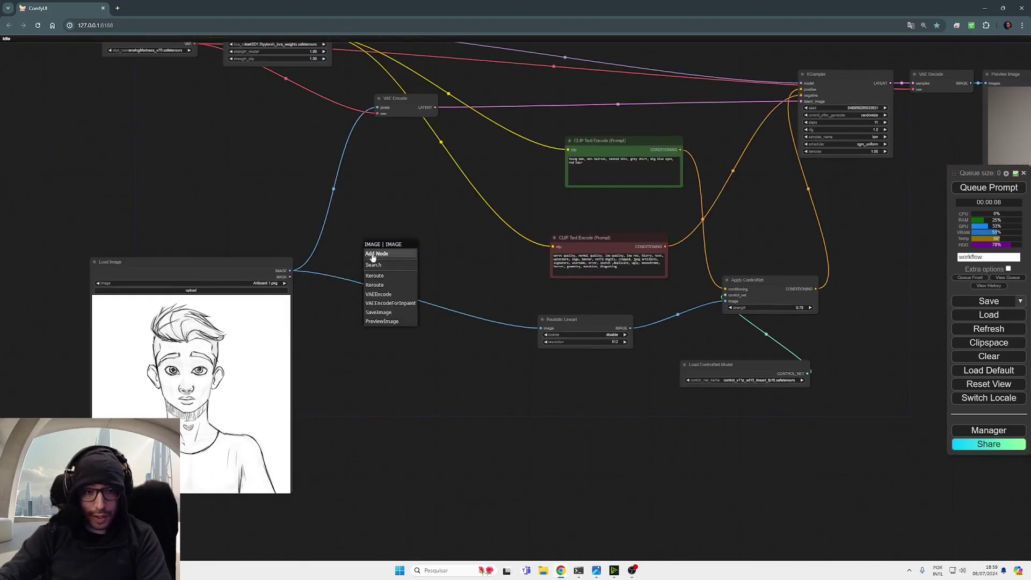
pyautogui.click(374, 265)
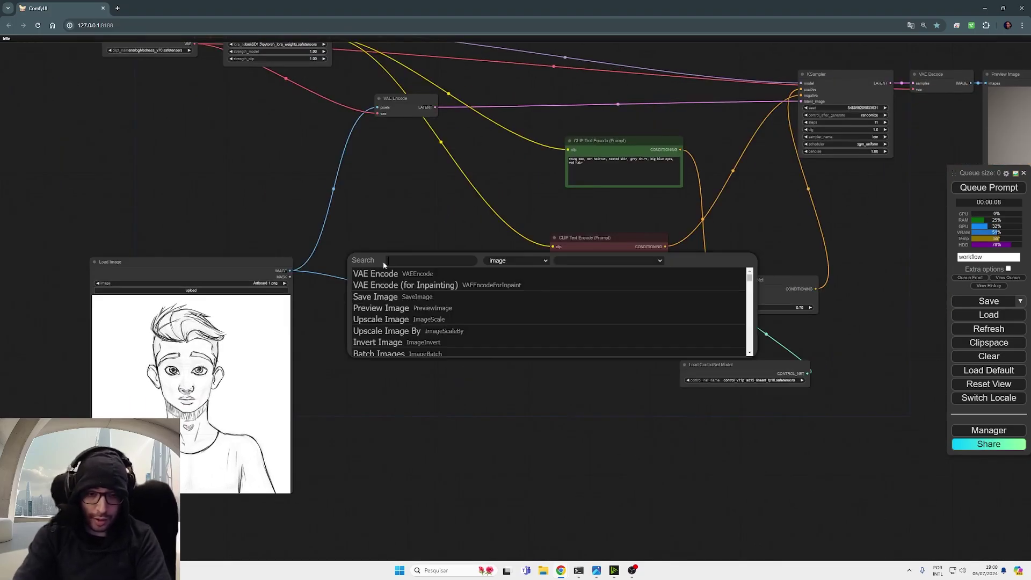
pyautogui.write('ups')
pyautogui.click(404, 274)
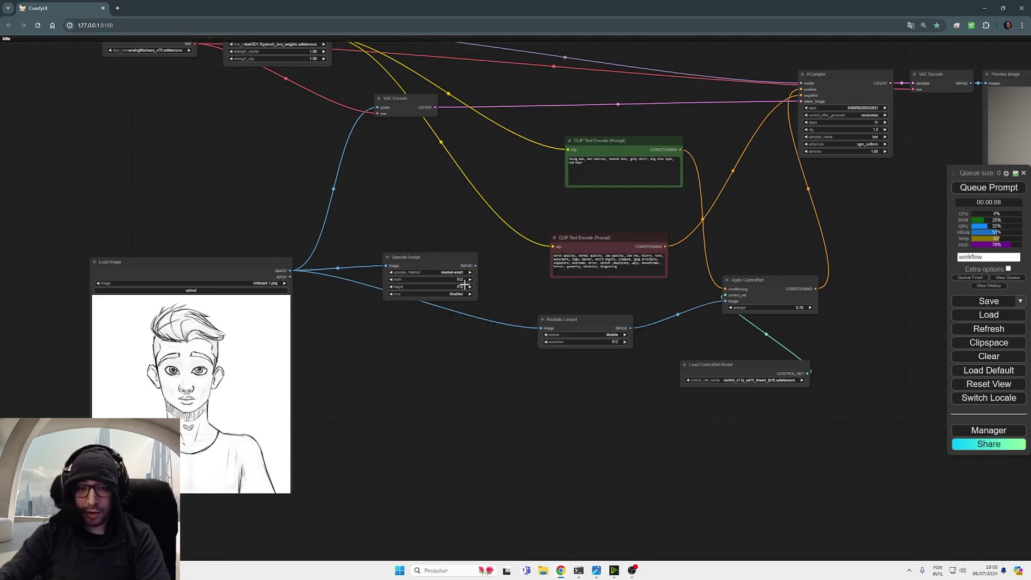
# Connect the Upscale Image output to Realistic Lineart and to the pixels input of VAE Encode, shifting VAE Encode aside
pyautogui.moveTo(441, 256); pyautogui.dragTo(540, 328)
pyautogui.moveTo(384, 107); pyautogui.dragTo(526, 114)
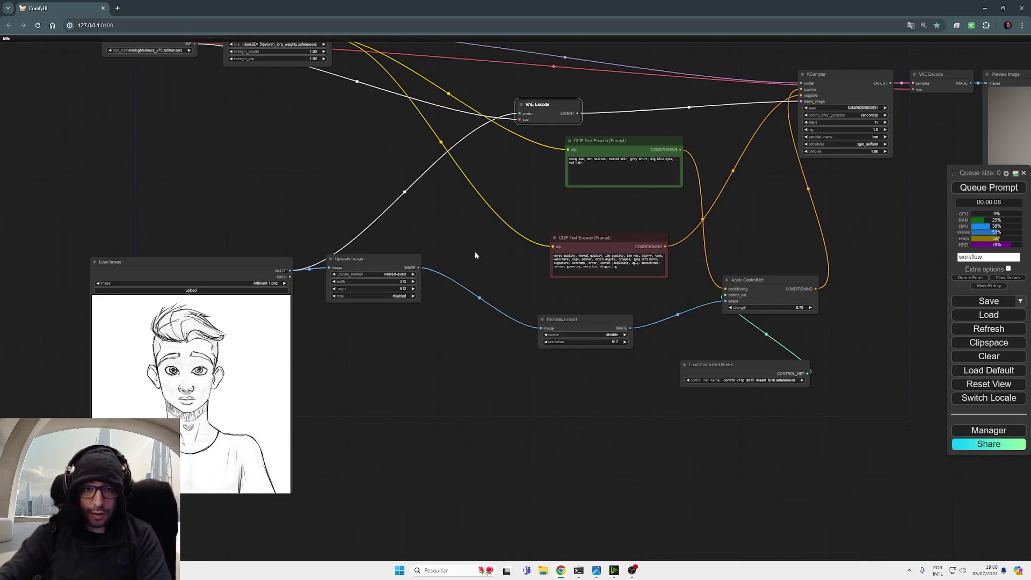
pyautogui.moveTo(418, 269); pyautogui.dragTo(519, 113)
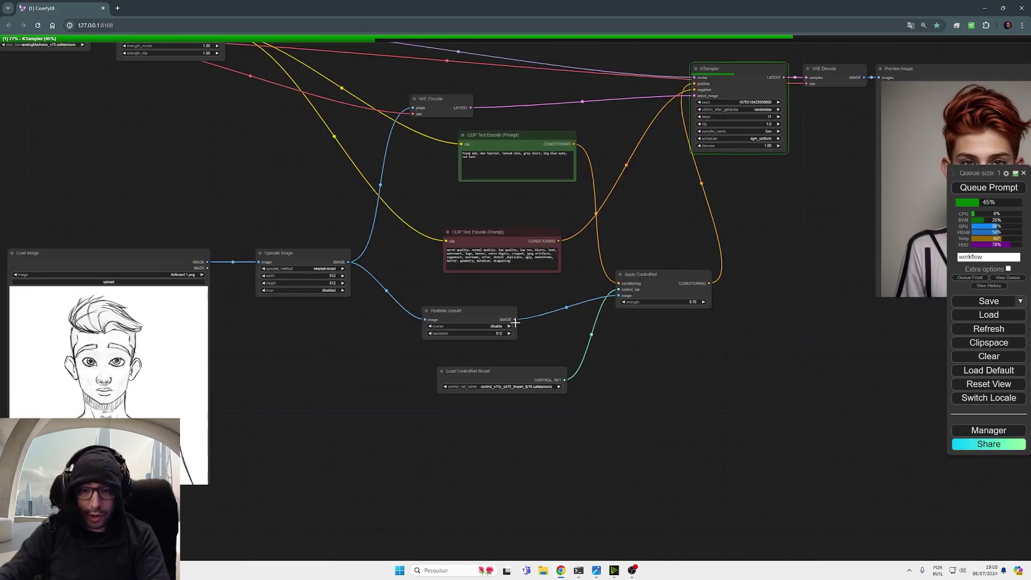
# Add a Preview Image node to the Realistic Lineart output and compare the newly generated portrait with the sketch
pyautogui.moveTo(514, 322); pyautogui.dragTo(671, 352)
pyautogui.click(699, 430)
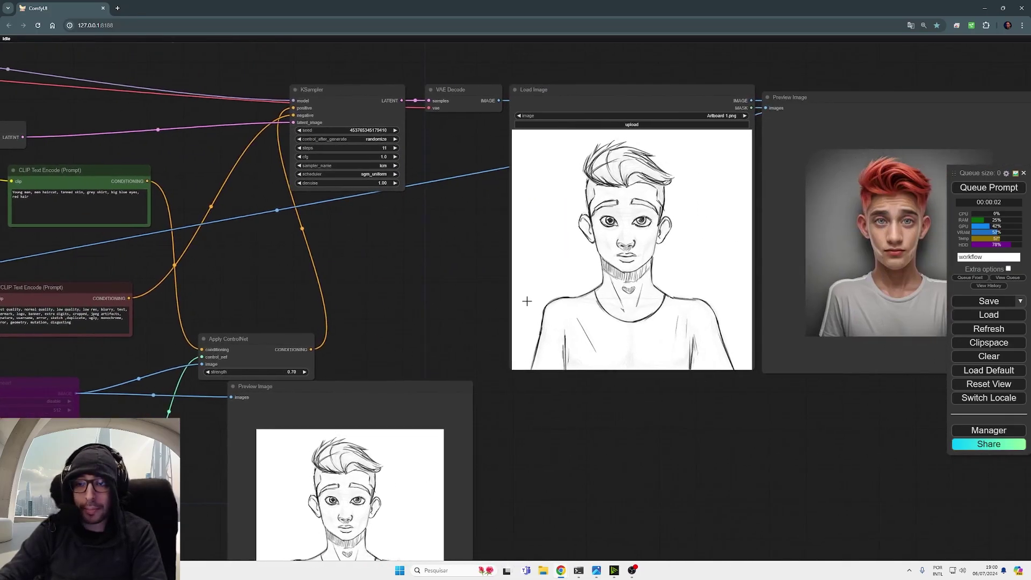
pyautogui.scroll(5, 778, 260)
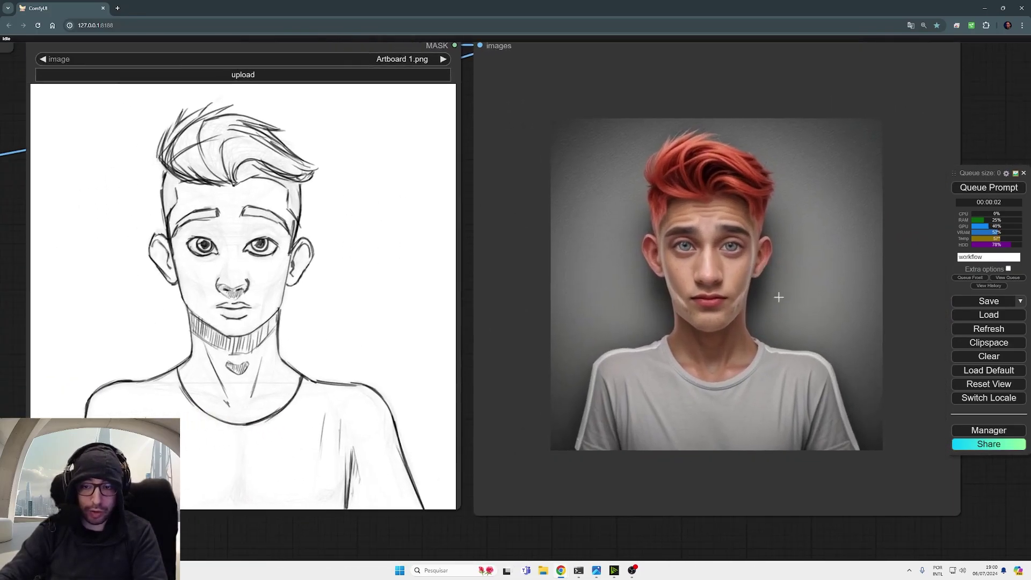
# Generate a new portrait using the Realistic Lineart preprocessing and examine the result beside the sketch
pyautogui.scroll(-3, 778, 295)
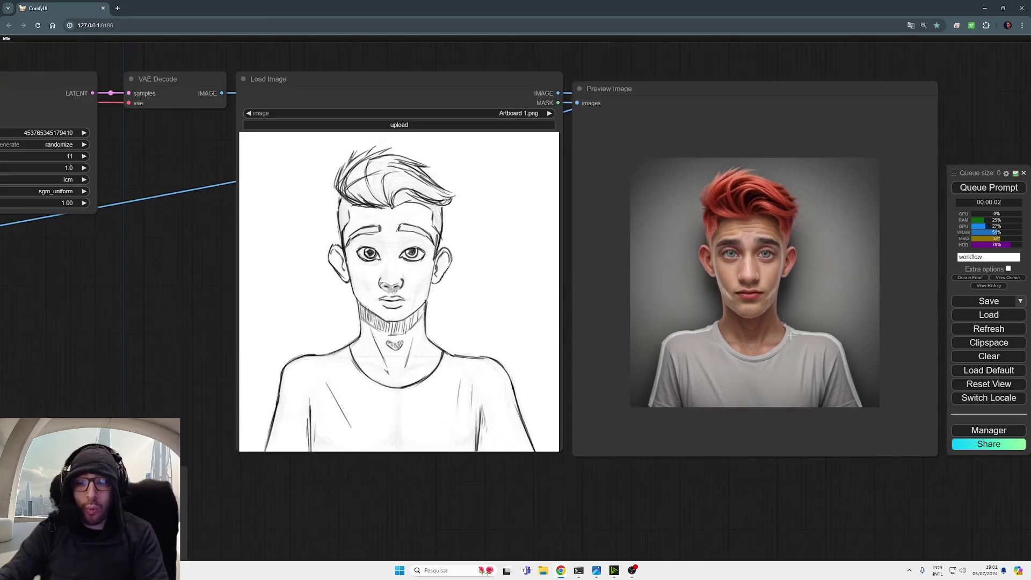
pyautogui.moveTo(791, 336); pyautogui.dragTo(732, 271)
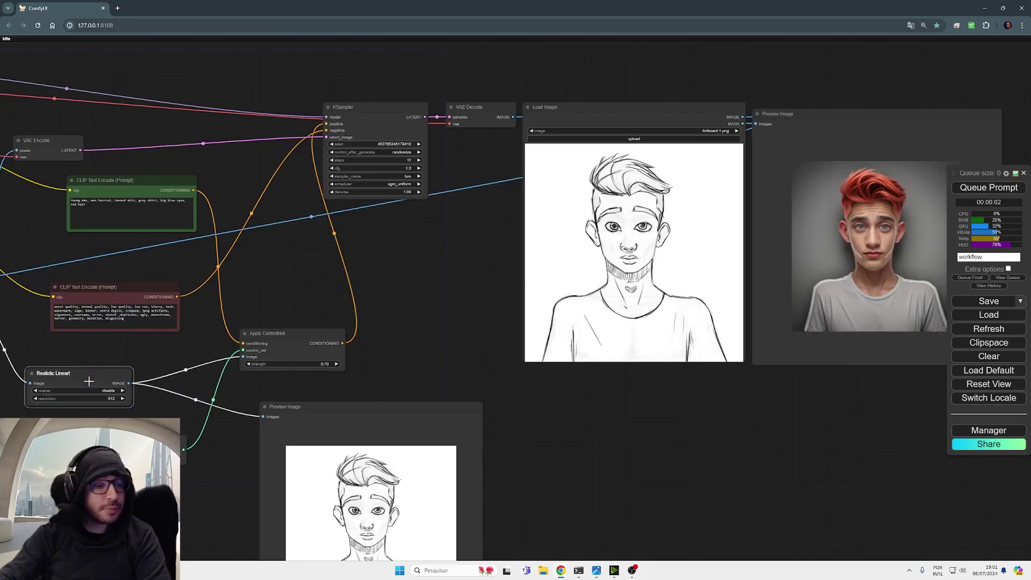
pyautogui.click(989, 187)
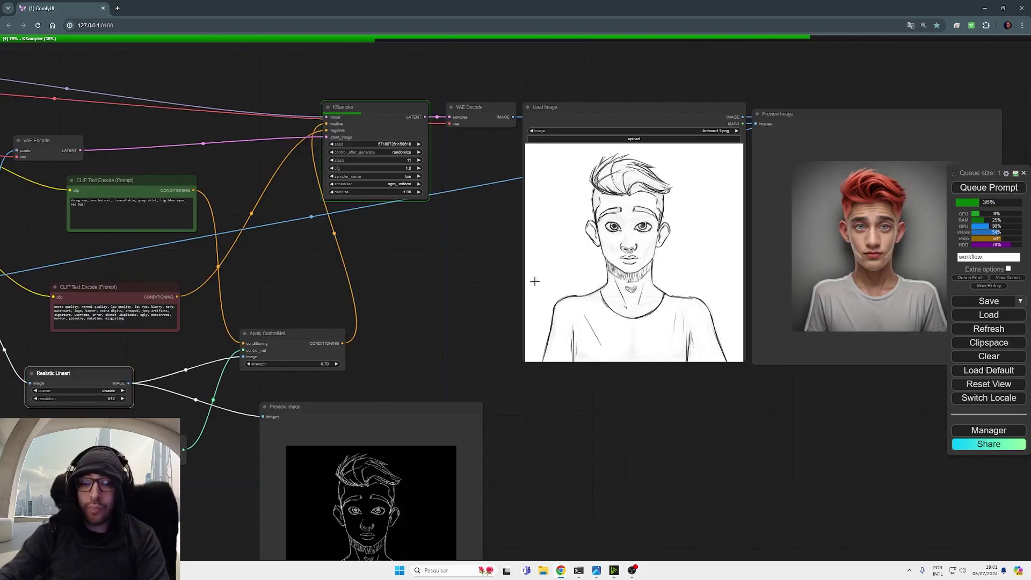
pyautogui.moveTo(483, 362); pyautogui.dragTo(460, 195)
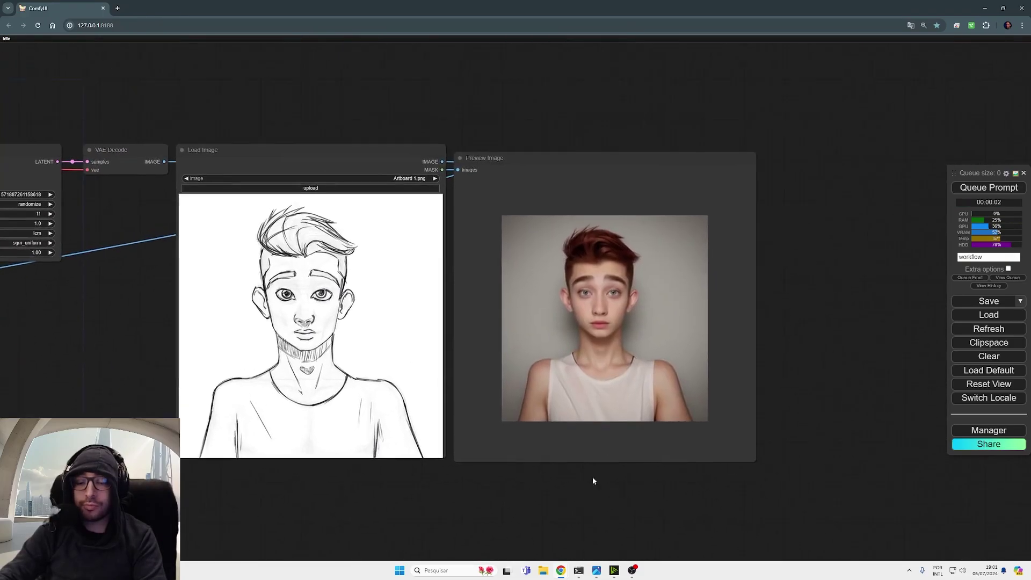
pyautogui.scroll(5, 646, 306)
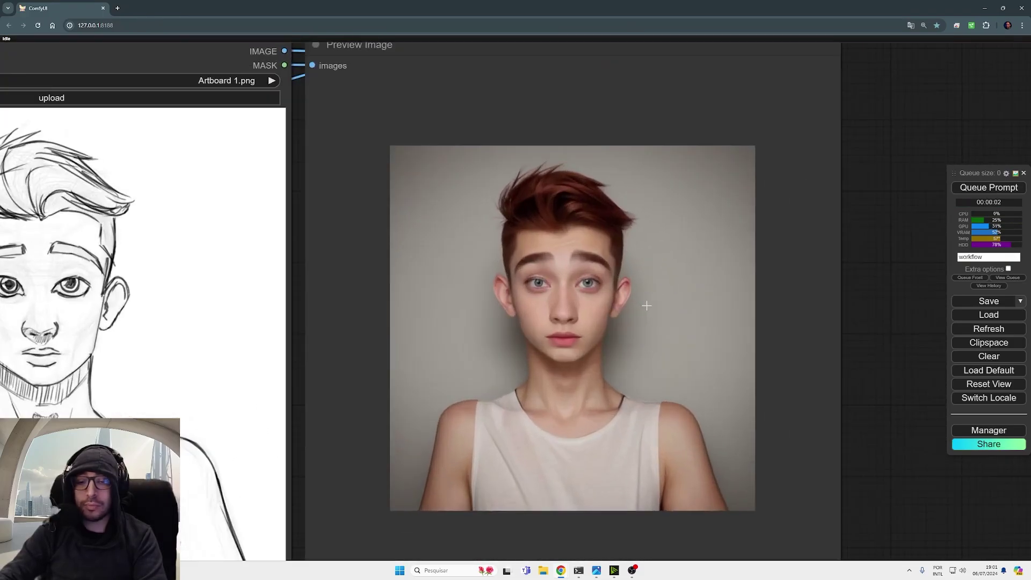
pyautogui.scroll(-3, 851, 438)
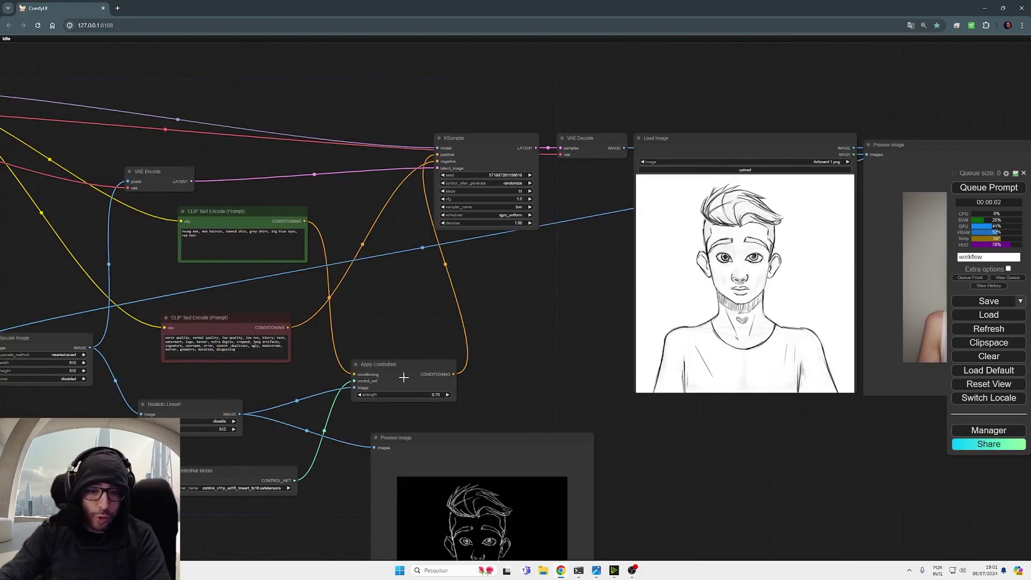
# Shift Apply ControlNet aside and add an Apply ControlNet (Advanced) node in the free space beside it
pyautogui.click(393, 370)
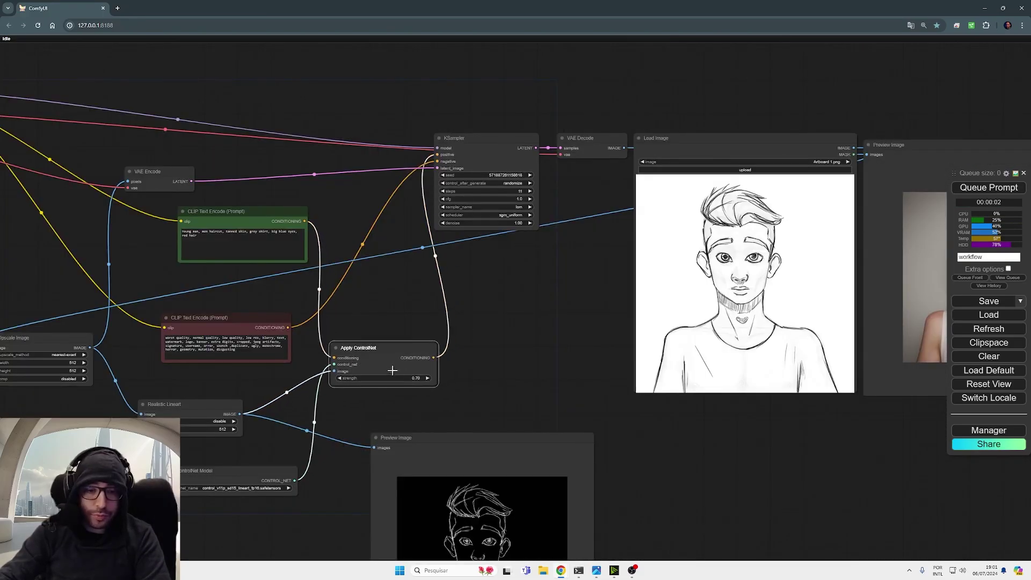
pyautogui.doubleClick(487, 287)
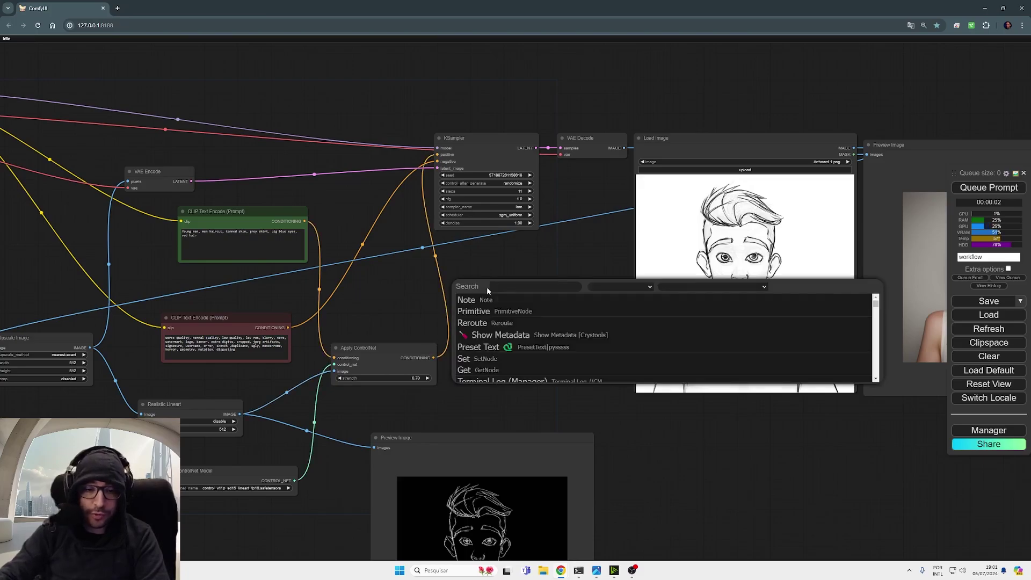
pyautogui.write('control')
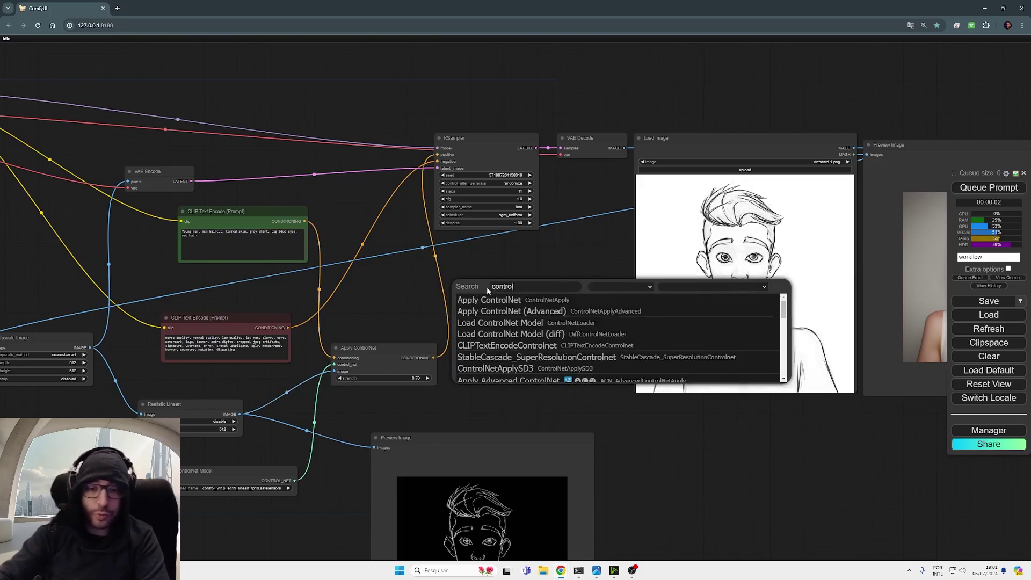
pyautogui.click(511, 311)
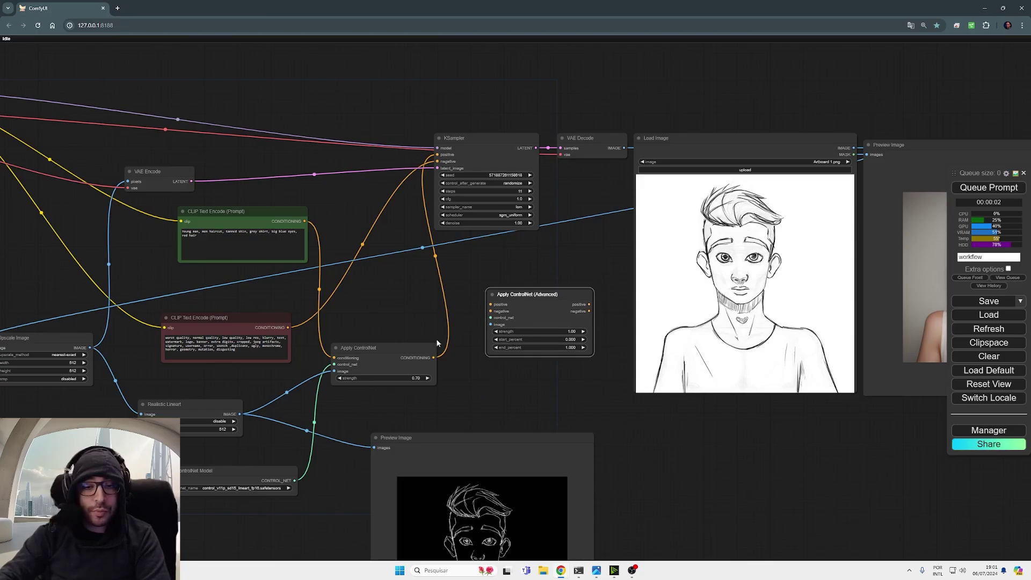
# Wire both prompts, the ControlNet model and the Realistic Lineart image through Apply ControlNet (Advanced) to KSampler's positive and negative inputs
pyautogui.scroll(5, 437, 344)
pyautogui.moveTo(375, 370); pyautogui.dragTo(394, 326)
pyautogui.moveTo(542, 329); pyautogui.dragTo(495, 305)
pyautogui.click(405, 302)
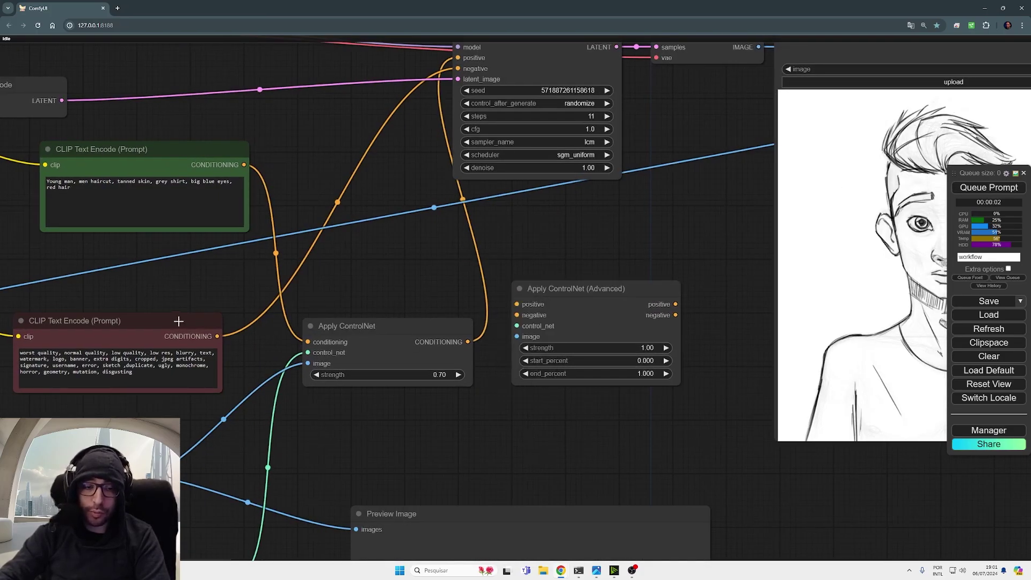
pyautogui.moveTo(239, 166); pyautogui.dragTo(516, 304)
pyautogui.moveTo(218, 337); pyautogui.dragTo(517, 315)
pyautogui.moveTo(675, 304); pyautogui.dragTo(457, 58)
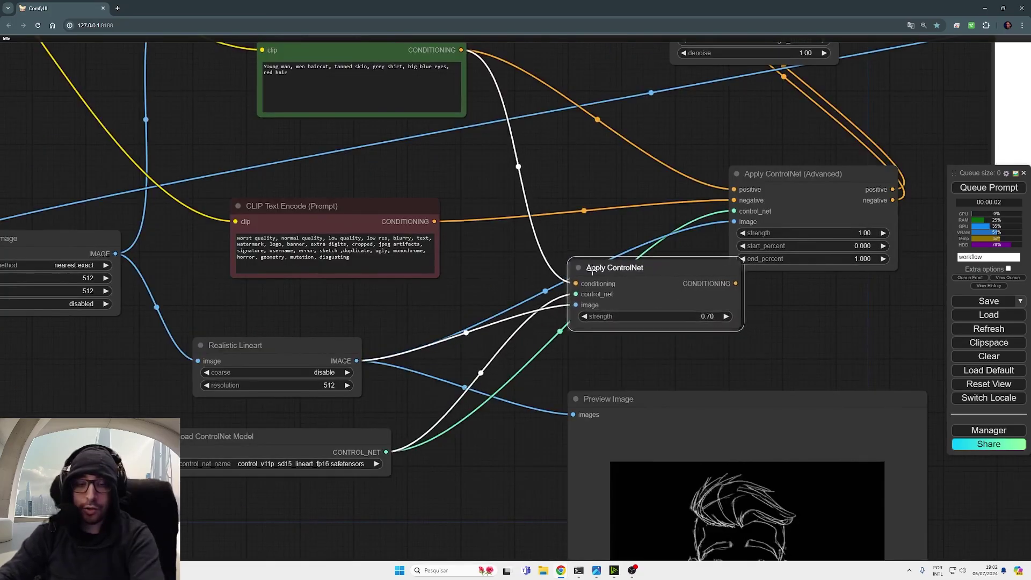
# Delete the basic Apply ControlNet node and move Apply ControlNet (Advanced) closer to the prompt nodes
pyautogui.moveTo(669, 288); pyautogui.dragTo(624, 292)
pyautogui.press('Delete')
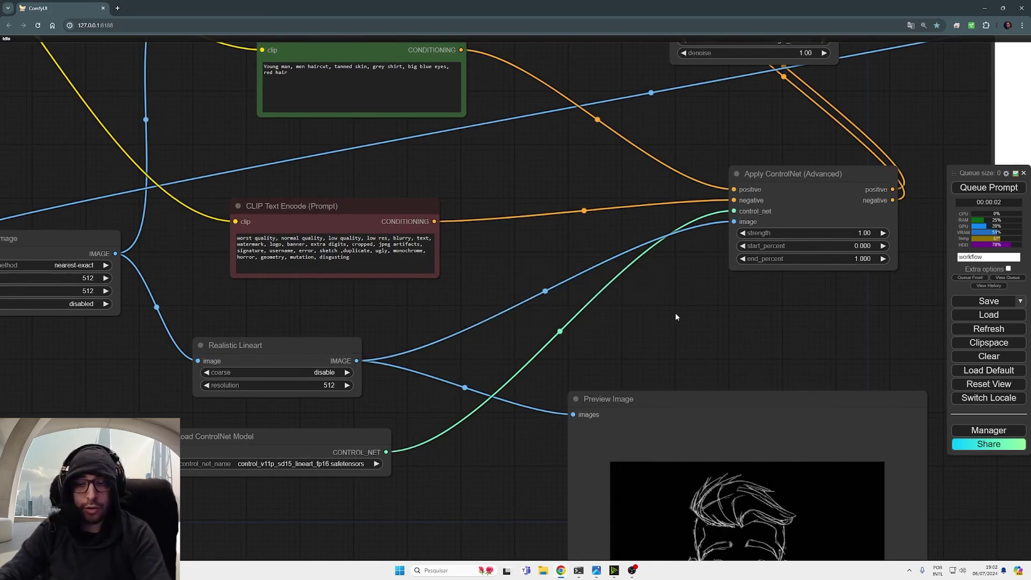
pyautogui.click(784, 173)
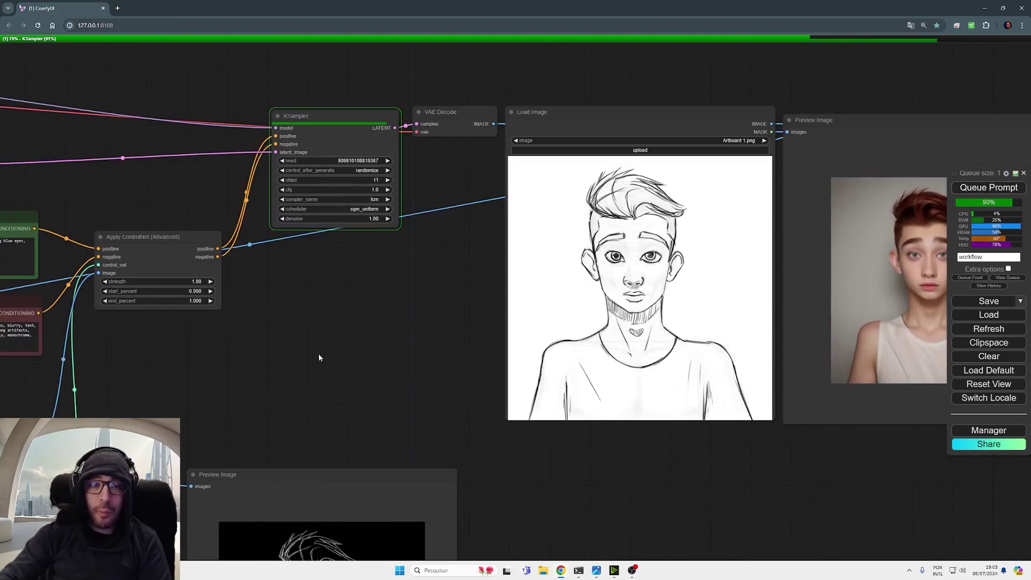
# Generate several portraits with the advanced ControlNet at strength 1.00 and compare them with the sketch
pyautogui.moveTo(334, 357); pyautogui.dragTo(257, 352)
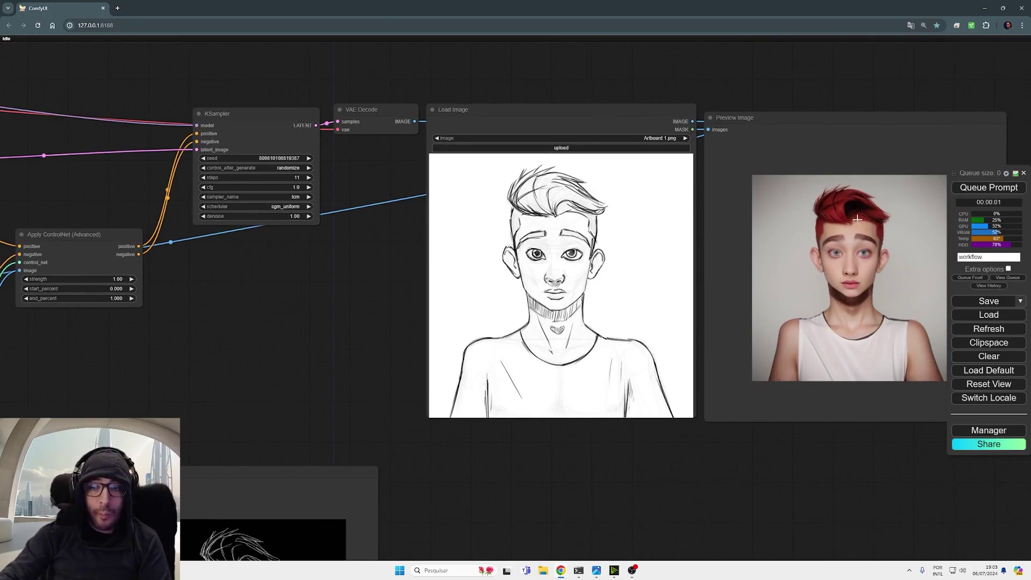
pyautogui.click(991, 187)
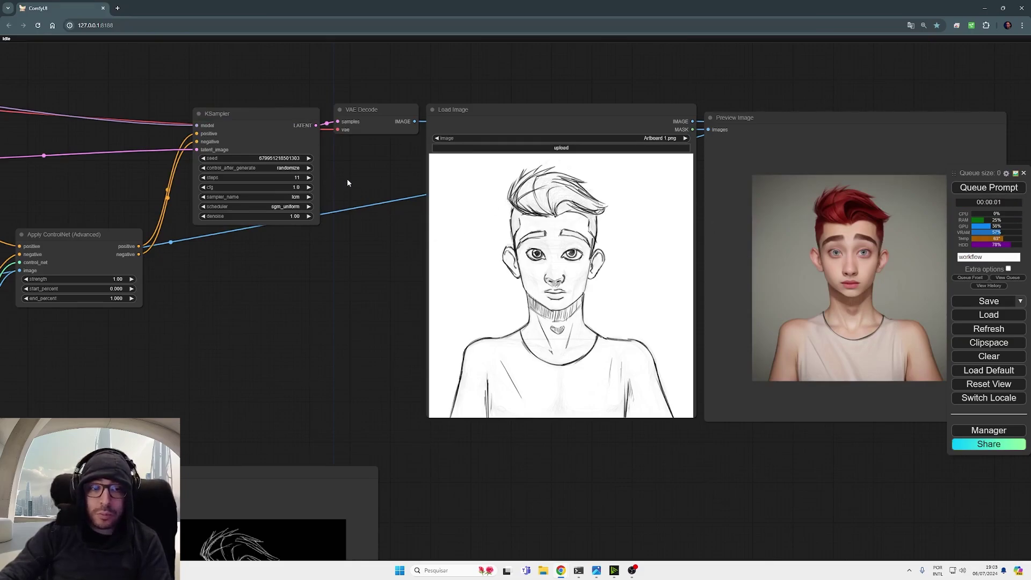
pyautogui.click(988, 188)
pyautogui.scroll(8, 873, 204)
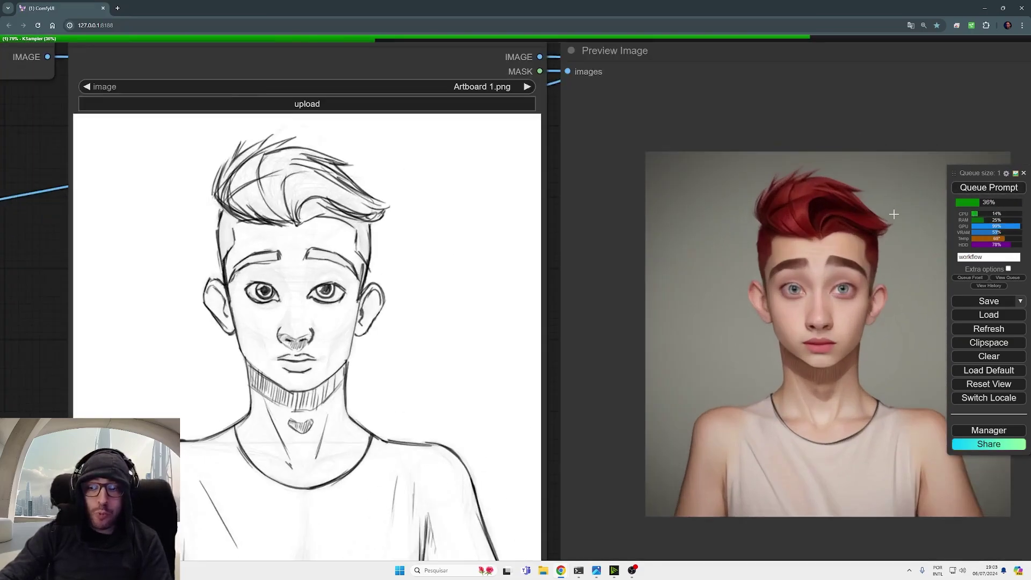
pyautogui.moveTo(714, 220); pyautogui.dragTo(576, 170)
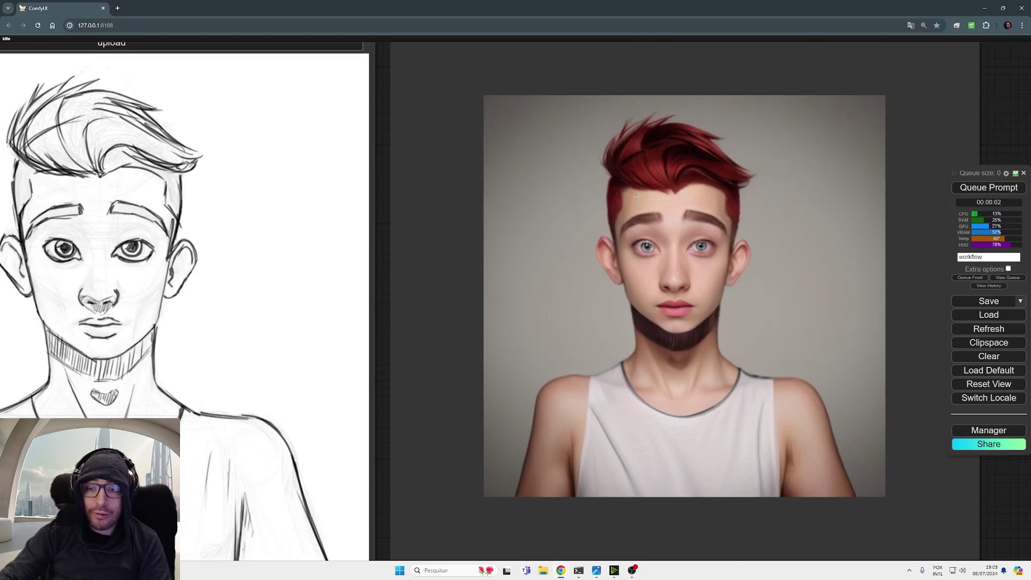
pyautogui.click(988, 187)
pyautogui.scroll(-6, 628, 233)
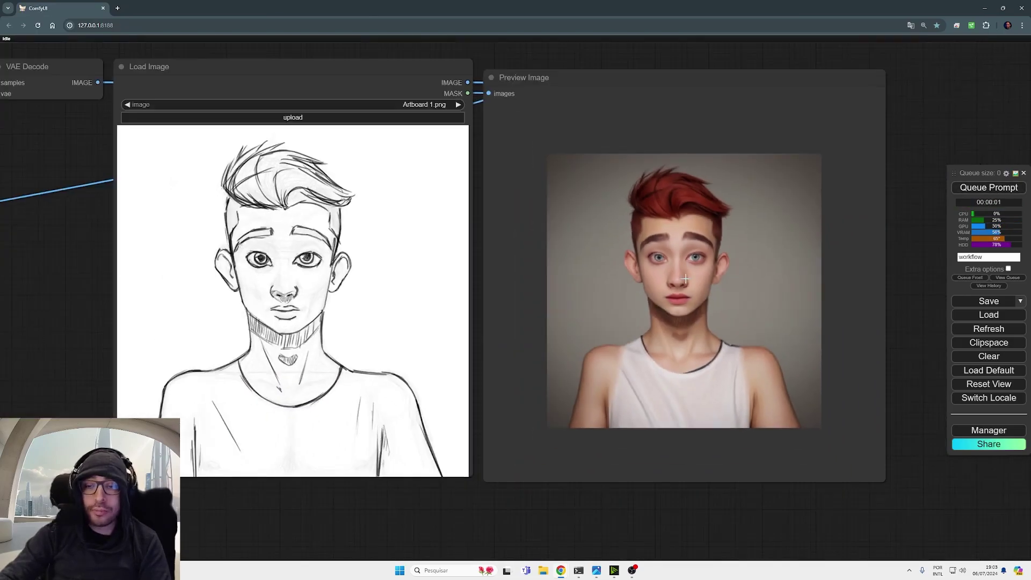
pyautogui.moveTo(551, 284); pyautogui.dragTo(765, 263)
pyautogui.scroll(-4, 766, 263)
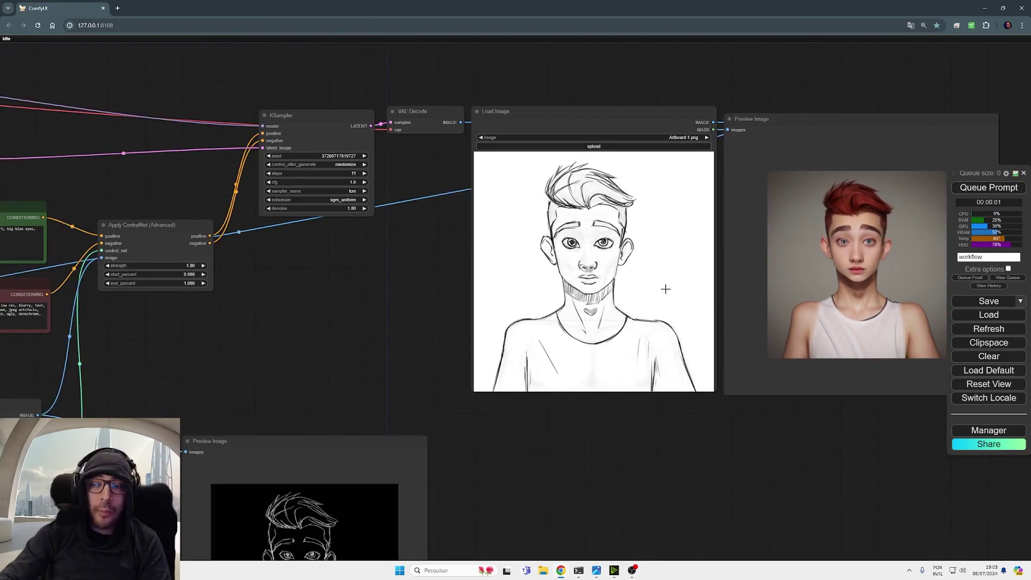
# Set the Apply ControlNet (Advanced) strength to 0.60, generate a portrait and examine it against the sketch
pyautogui.click(186, 265)
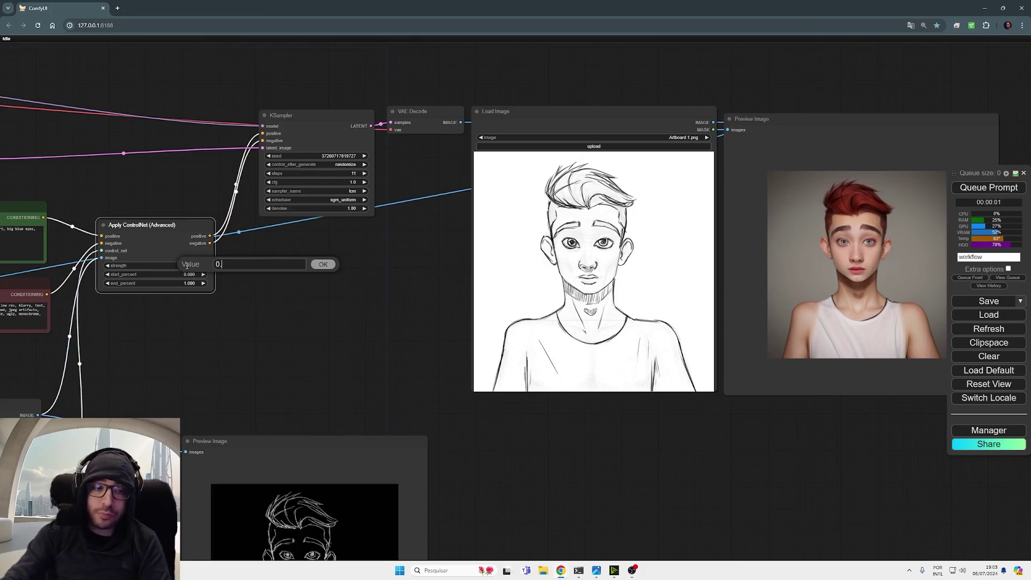
pyautogui.press('Return')
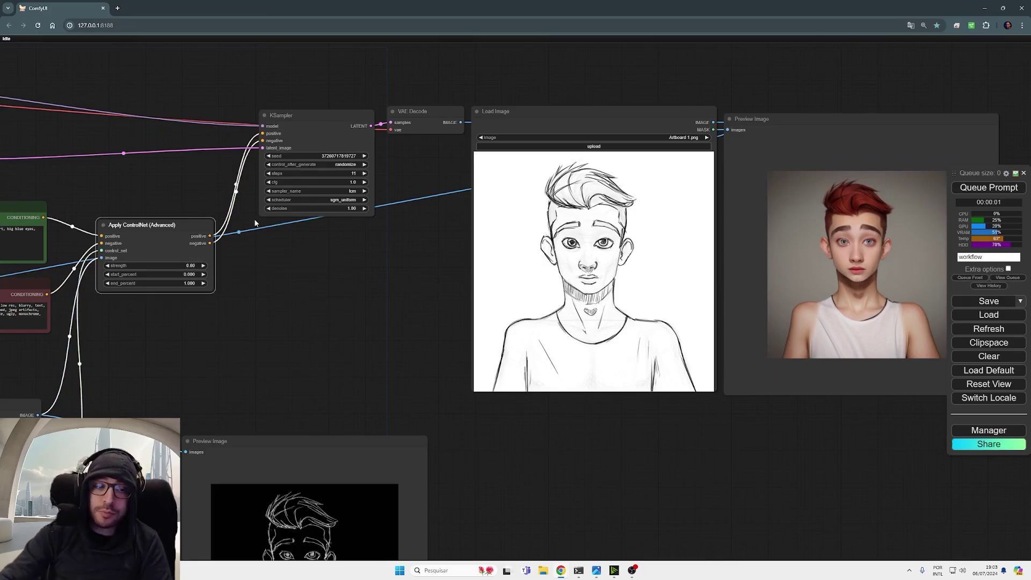
pyautogui.click(964, 186)
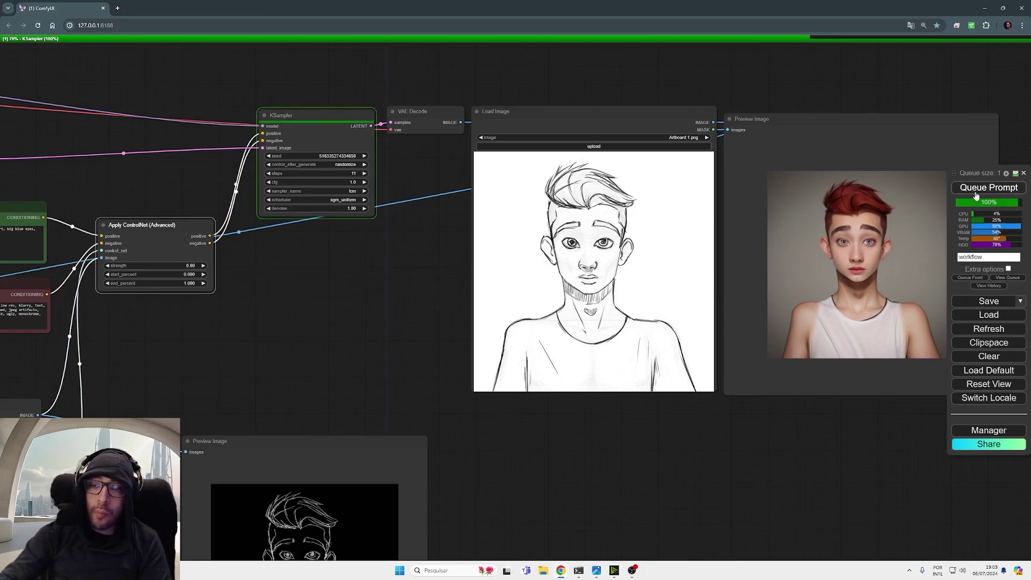
pyautogui.scroll(7, 886, 264)
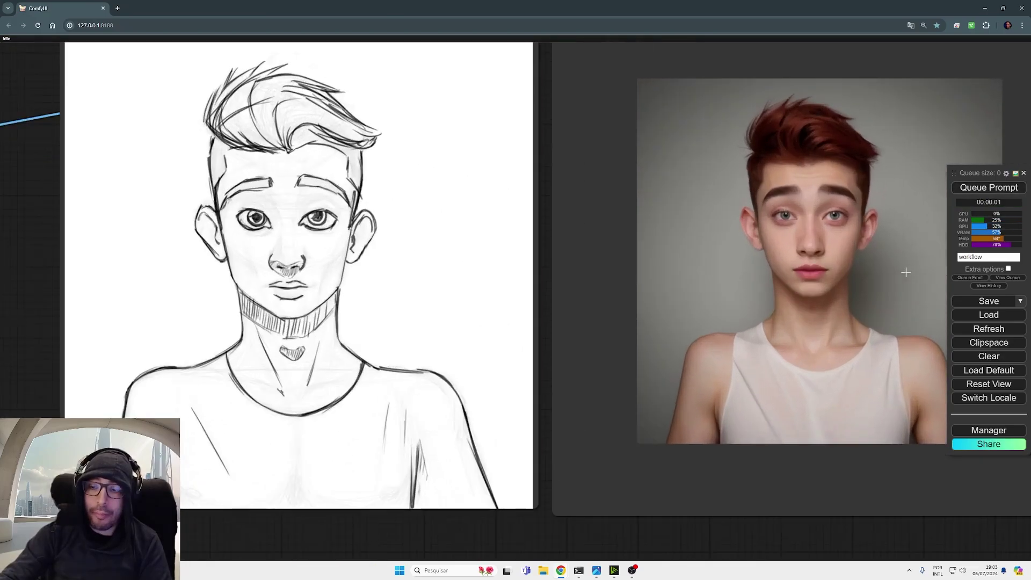
pyautogui.scroll(-7, 870, 281)
pyautogui.scroll(-2, 242, 384)
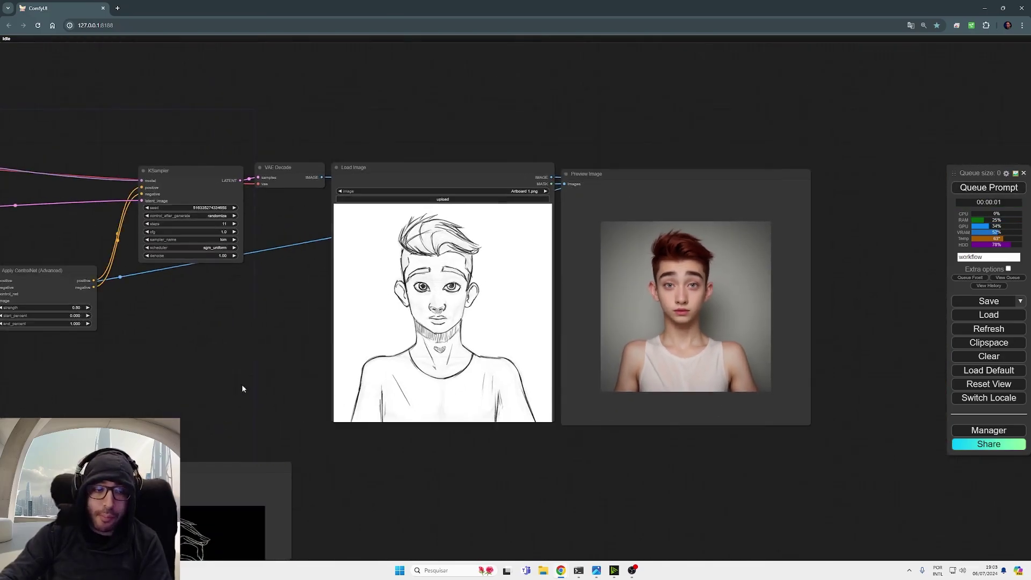
# Set the Apply ControlNet (Advanced) end_percent to 0.5, generate a portrait and examine how it follows the sketch
pyautogui.click(73, 324)
pyautogui.write('0.')
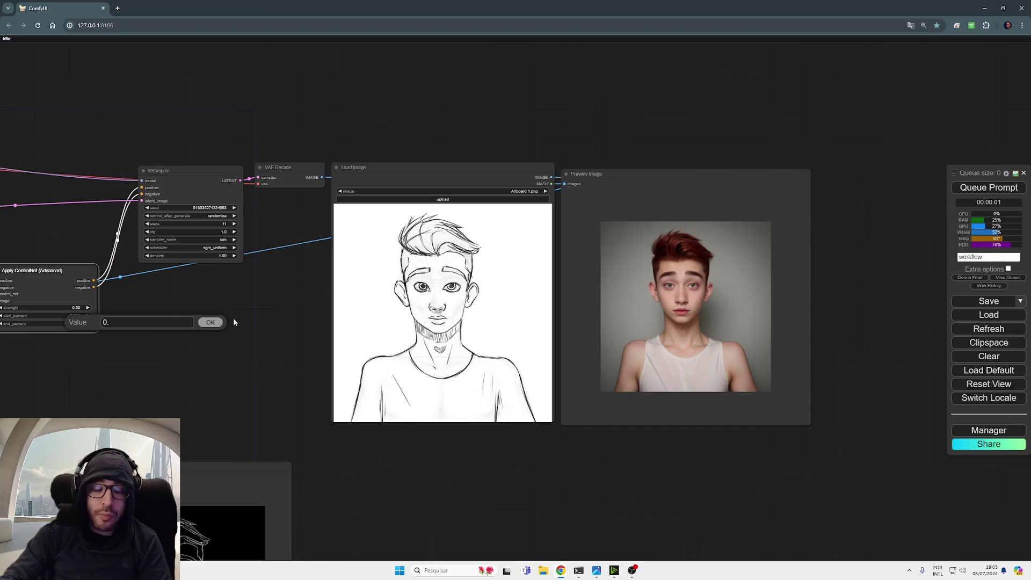
pyautogui.write('5')
pyautogui.press('Return')
pyautogui.click(988, 188)
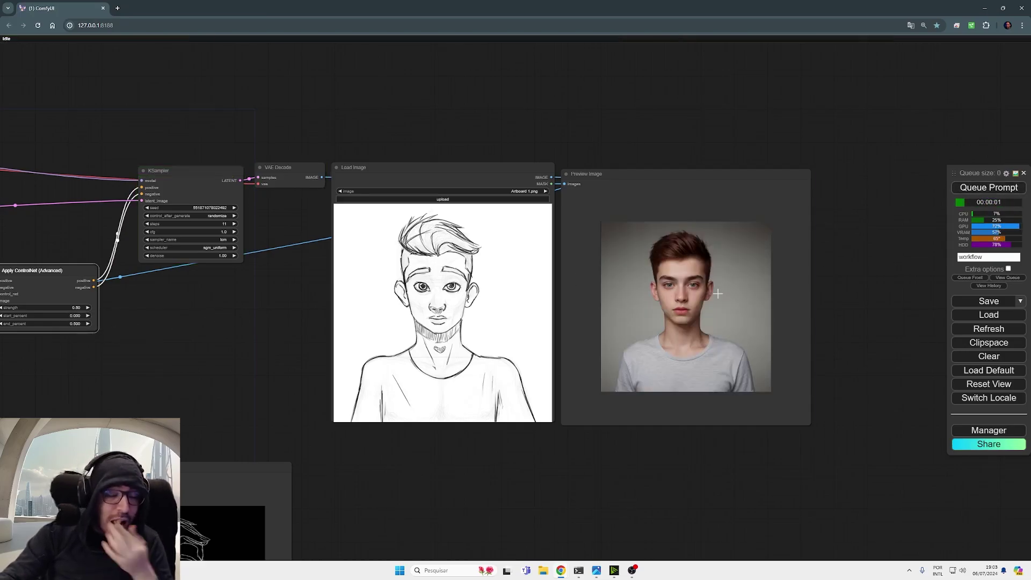
pyautogui.scroll(3, 718, 293)
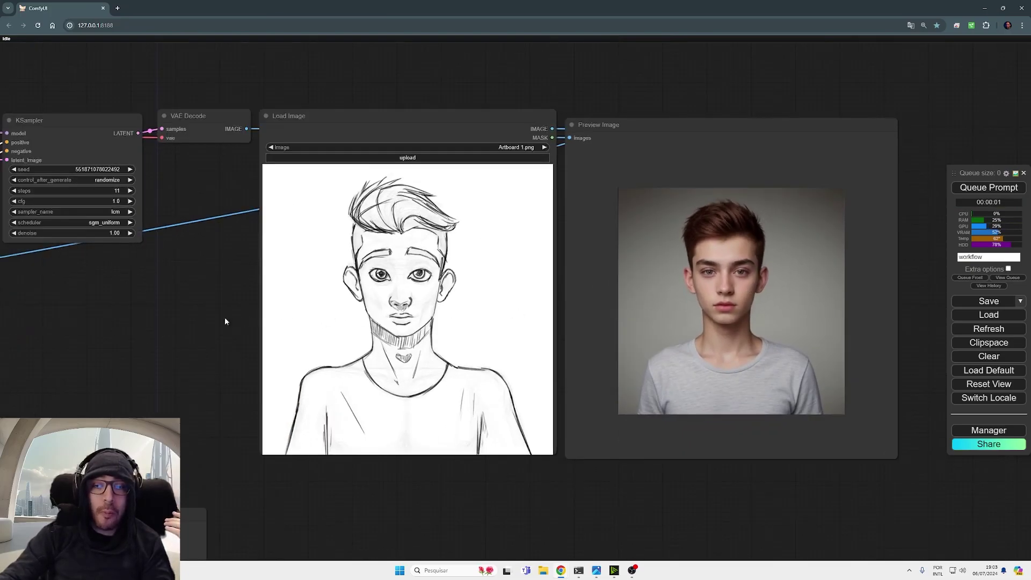
# Set end_percent on Apply ControlNet (Advanced) to 0.8, generate a portrait and inspect it up close
pyautogui.scroll(-1, 224, 321)
pyautogui.moveTo(224, 321); pyautogui.dragTo(306, 315)
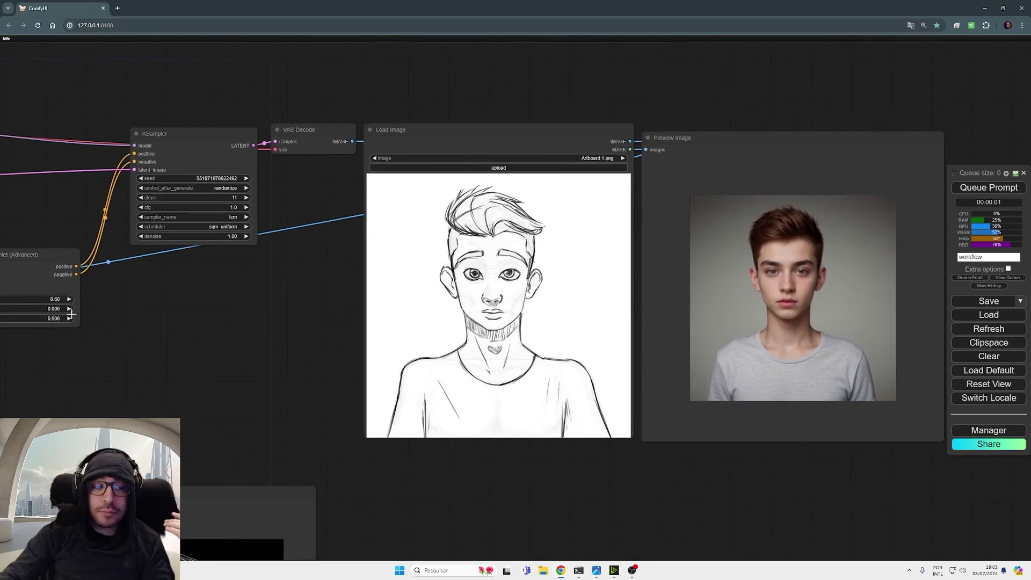
pyautogui.click(11, 323)
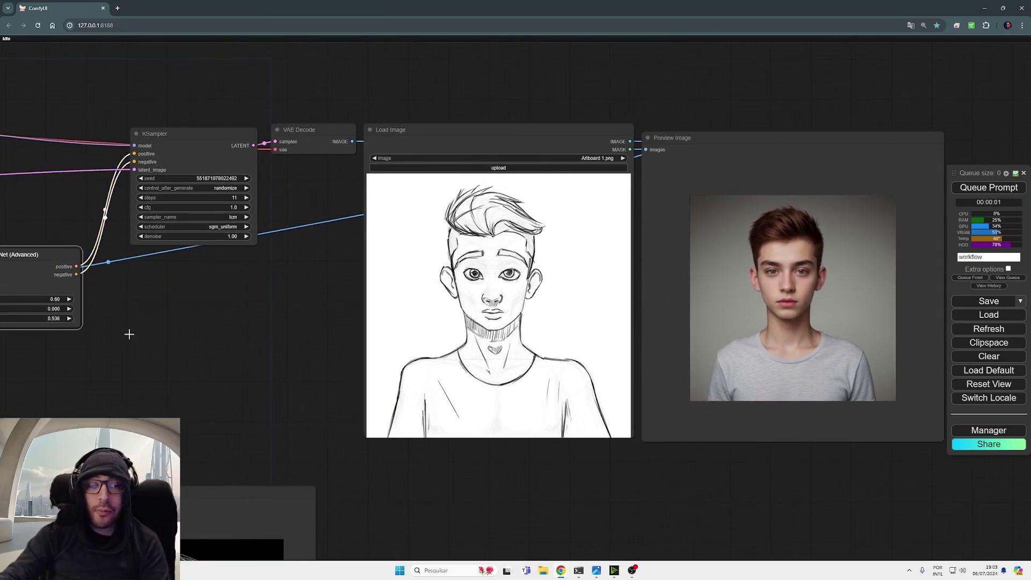
pyautogui.click(59, 318)
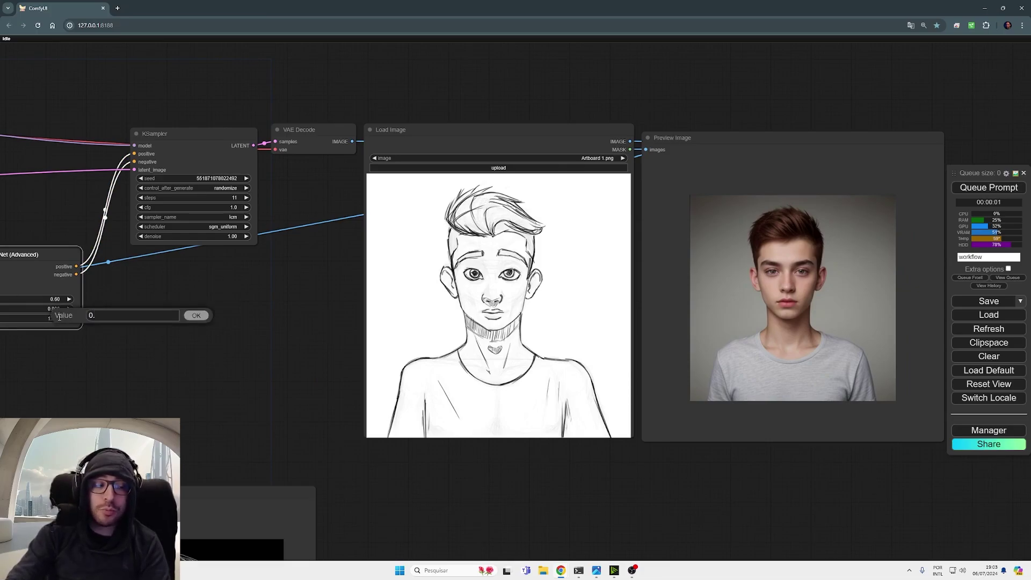
pyautogui.press('Return')
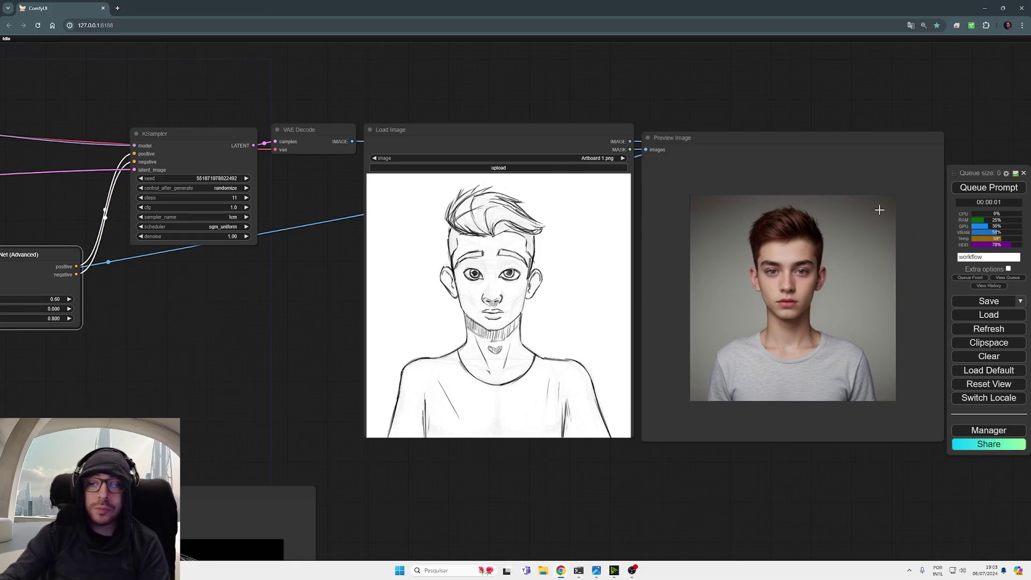
pyautogui.click(989, 188)
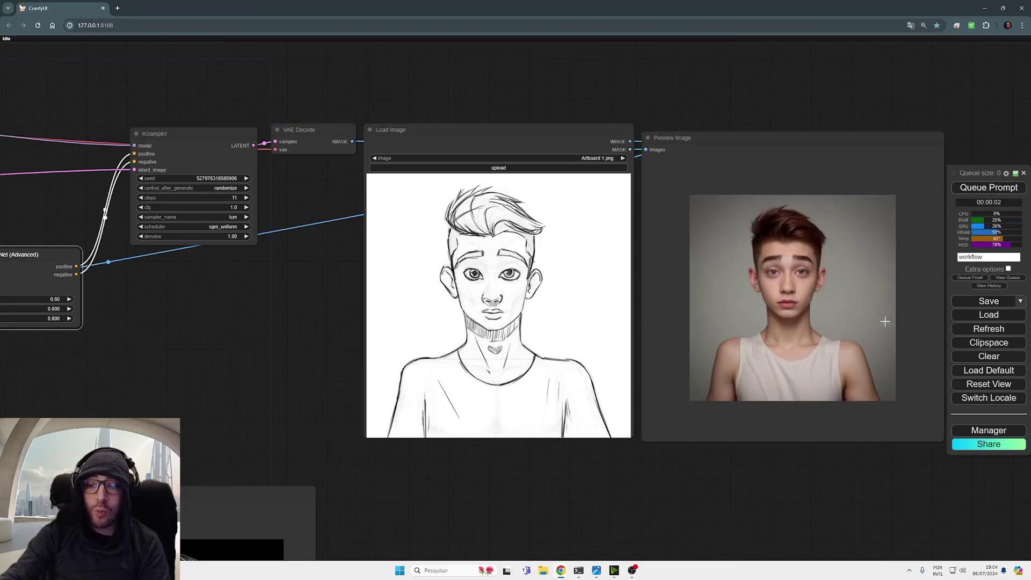
pyautogui.scroll(8, 885, 321)
pyautogui.scroll(-8, 782, 272)
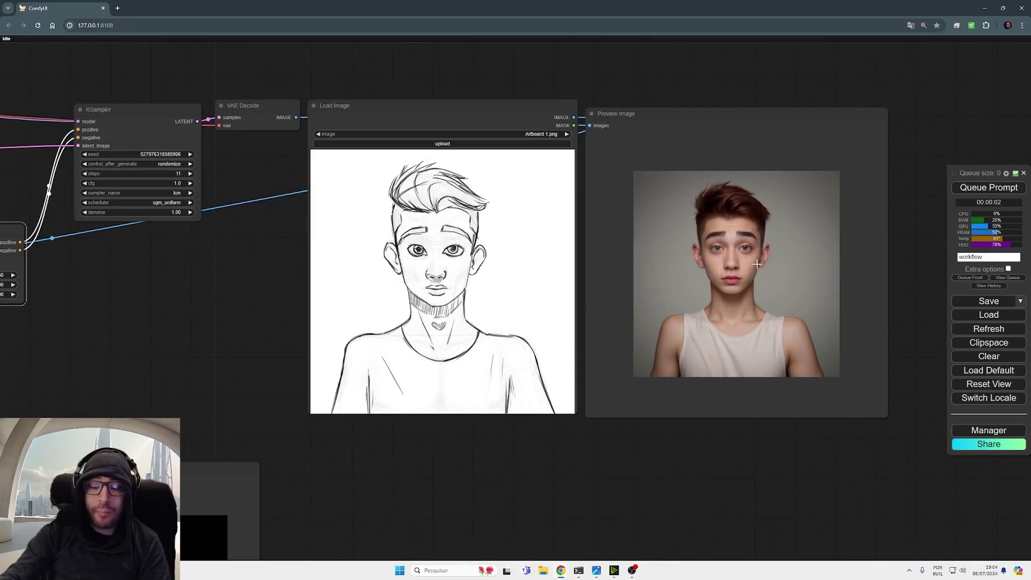
# Move the Apply ControlNet (Advanced) node next to the generated portrait, over the Load Image and Preview Image nodes
pyautogui.moveTo(15, 239); pyautogui.dragTo(640, 218)
pyautogui.scroll(7, 799, 237)
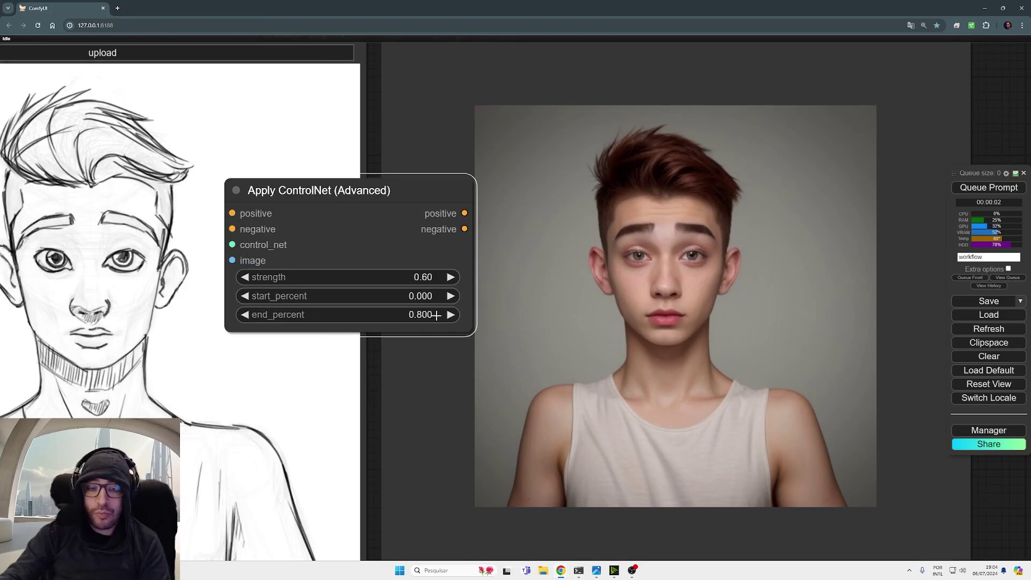
# Shift the Apply ControlNet (Advanced) node slightly away from the portrait and generate another image
pyautogui.moveTo(411, 177); pyautogui.dragTo(397, 177)
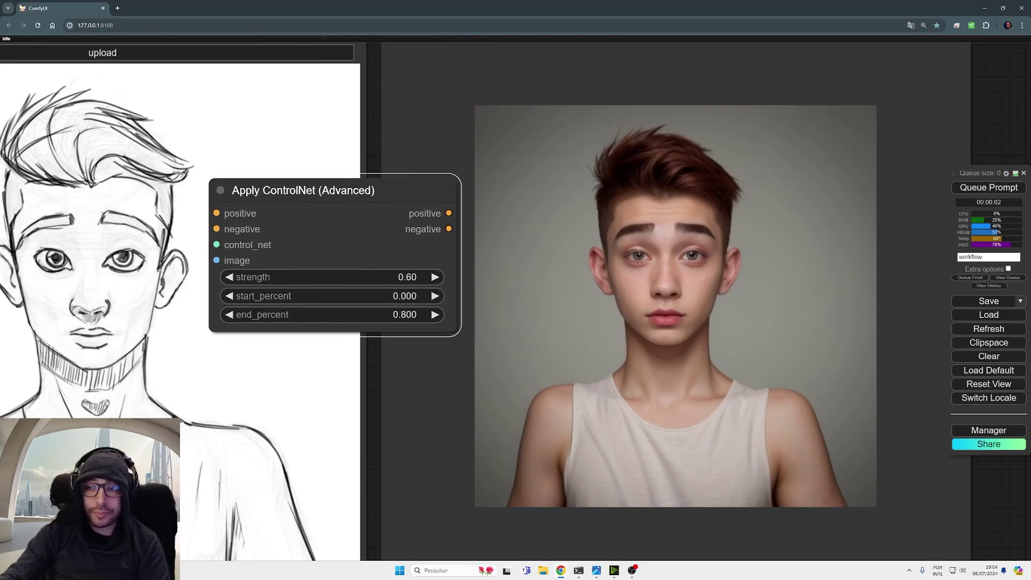
pyautogui.hotkey('ctrl', 'Return')
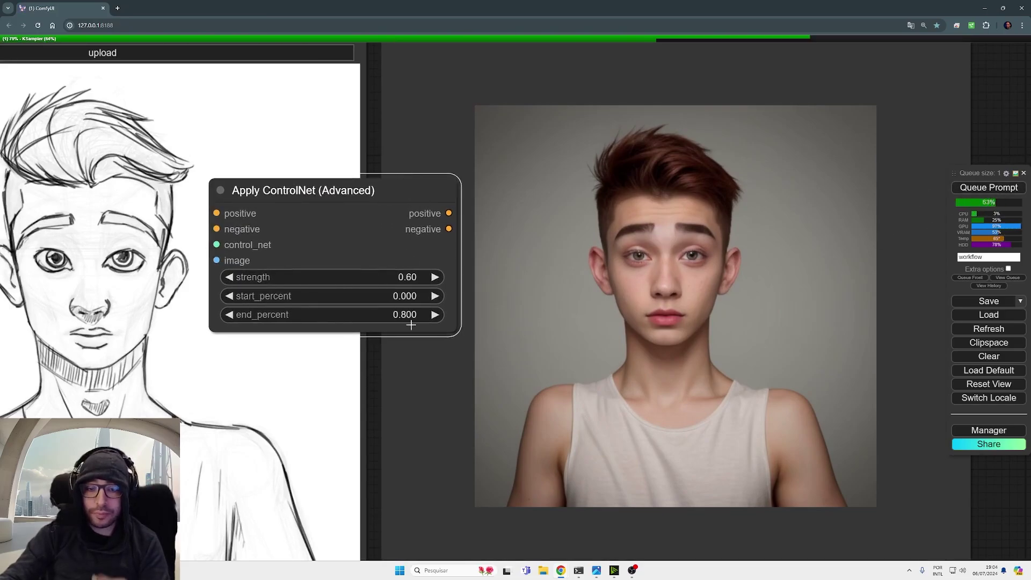
# Set end_percent on Apply ControlNet (Advanced) to 1.0, generate two portraits and inspect the result up close
pyautogui.click(390, 315)
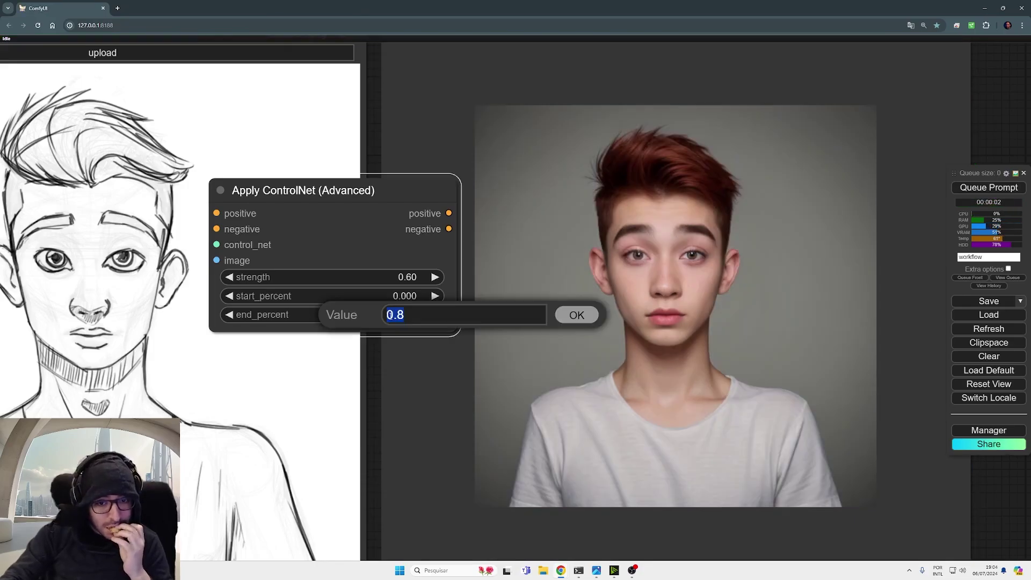
pyautogui.write('1')
pyautogui.press('Return')
pyautogui.click(991, 191)
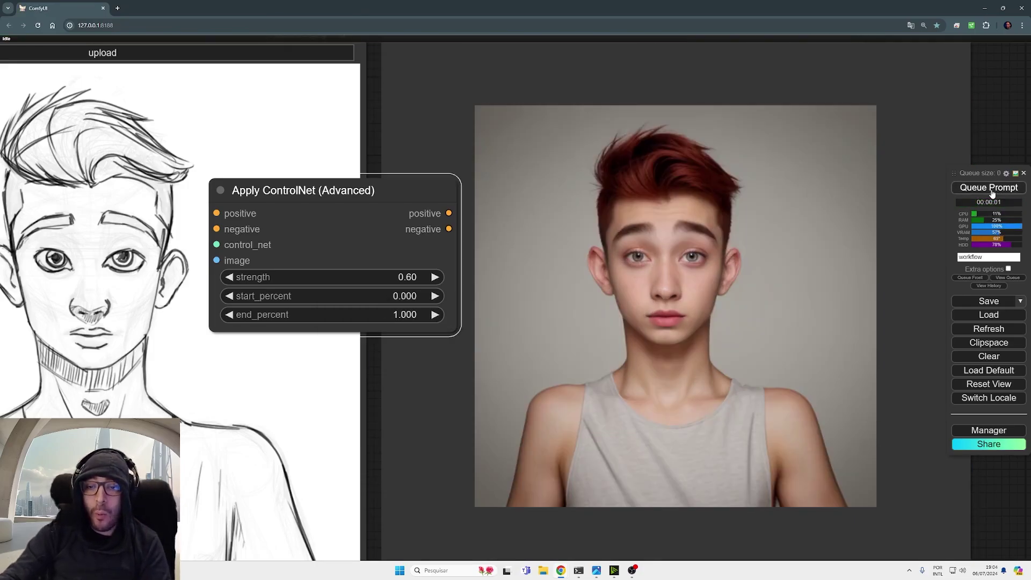
pyautogui.scroll(3, 830, 271)
pyautogui.moveTo(664, 318); pyautogui.dragTo(614, 288)
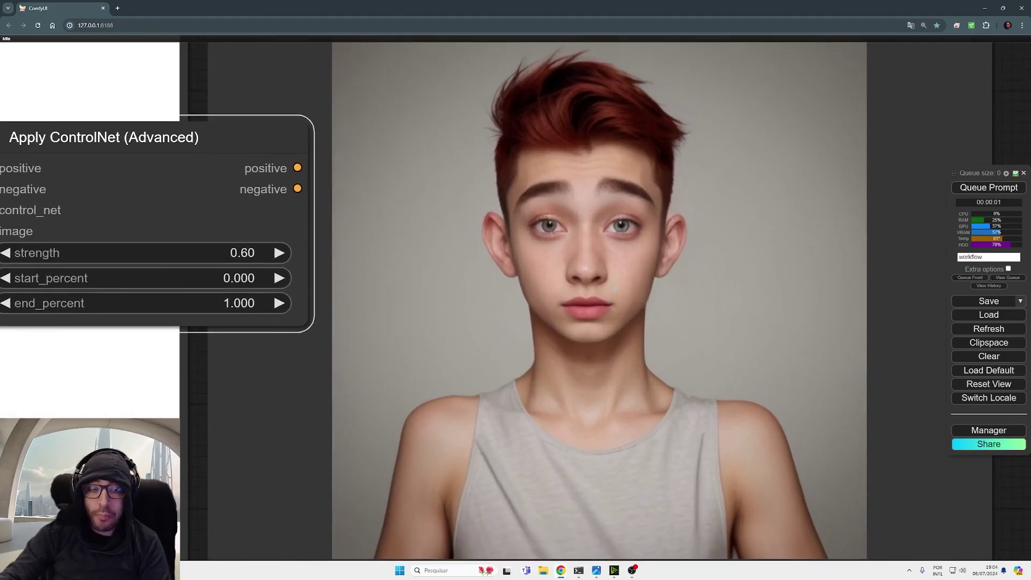
pyautogui.click(989, 187)
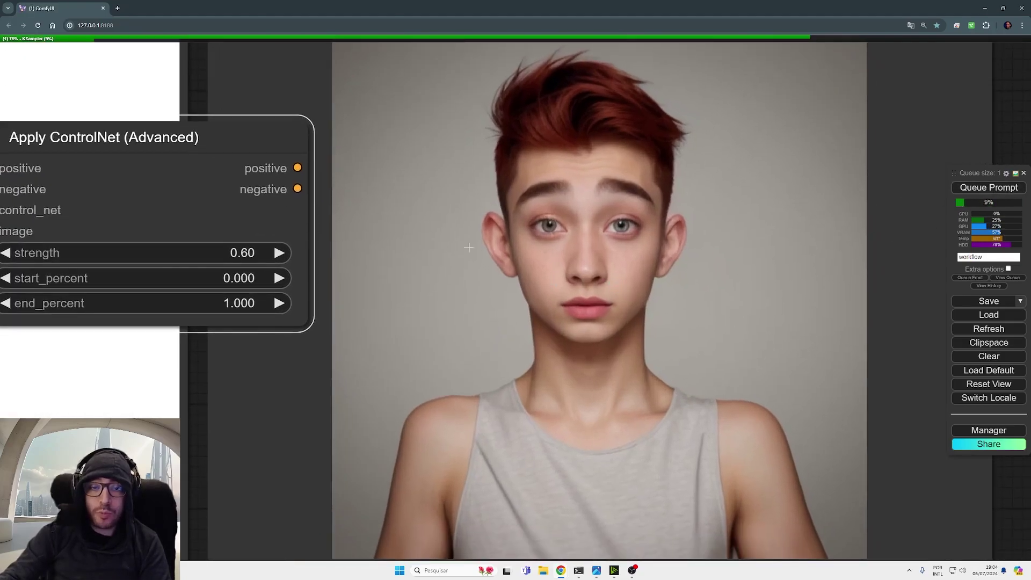
# Return the Apply ControlNet (Advanced) end_percent to 0.8 and generate another portrait
pyautogui.click(247, 303)
pyautogui.write('0.8')
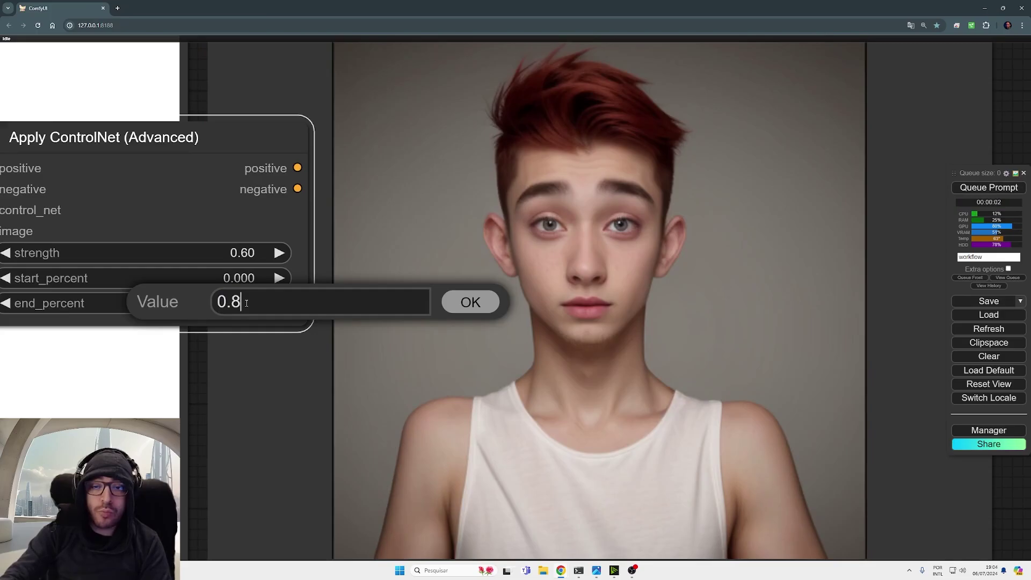
pyautogui.press('Return')
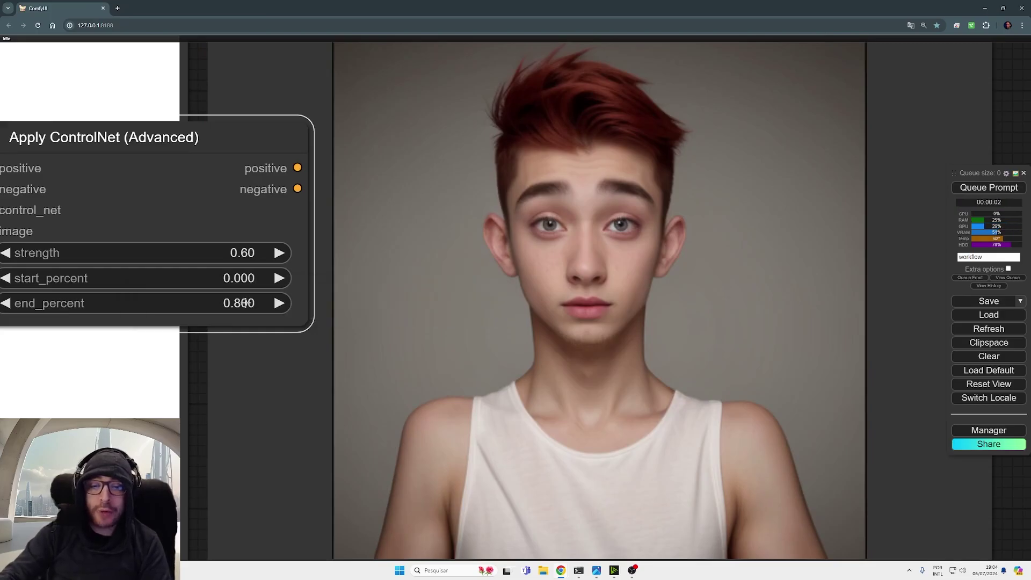
pyautogui.click(988, 187)
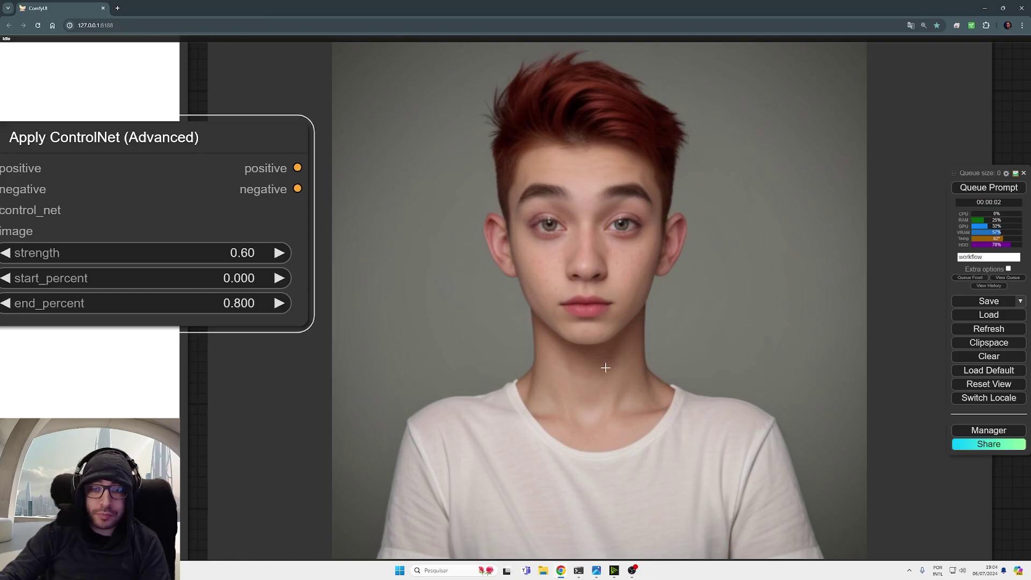
# Put Apply ControlNet (Advanced) back beside the prompt nodes and move Load Image to the left of Upscale Image
pyautogui.scroll(-5, 604, 367)
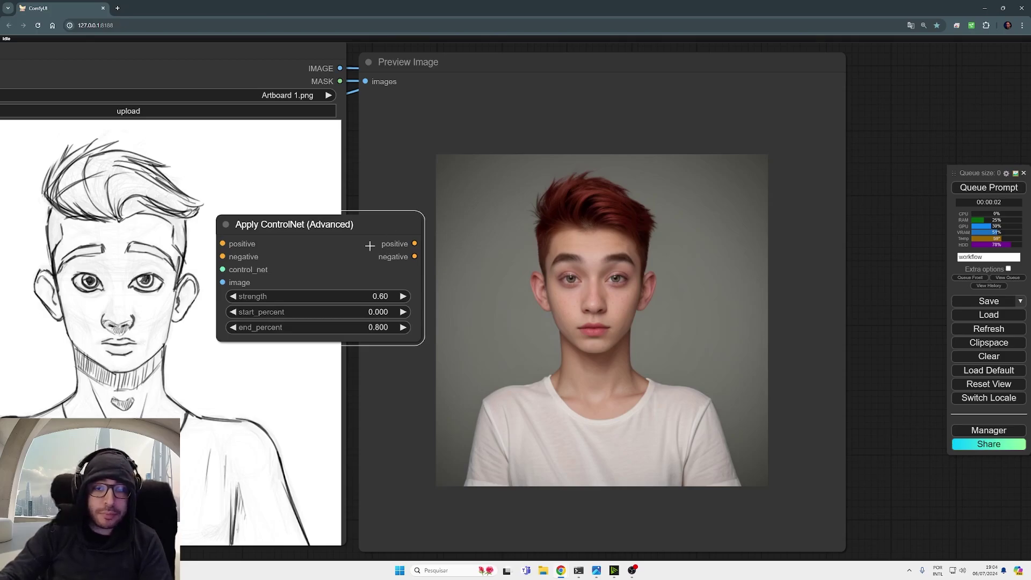
pyautogui.scroll(-5, 370, 245)
pyautogui.moveTo(373, 230); pyautogui.dragTo(97, 277)
pyautogui.moveTo(279, 284); pyautogui.dragTo(727, 304)
pyautogui.moveTo(449, 302); pyautogui.dragTo(116, 316)
pyautogui.moveTo(316, 357); pyautogui.dragTo(436, 384)
pyautogui.scroll(-5, 596, 352)
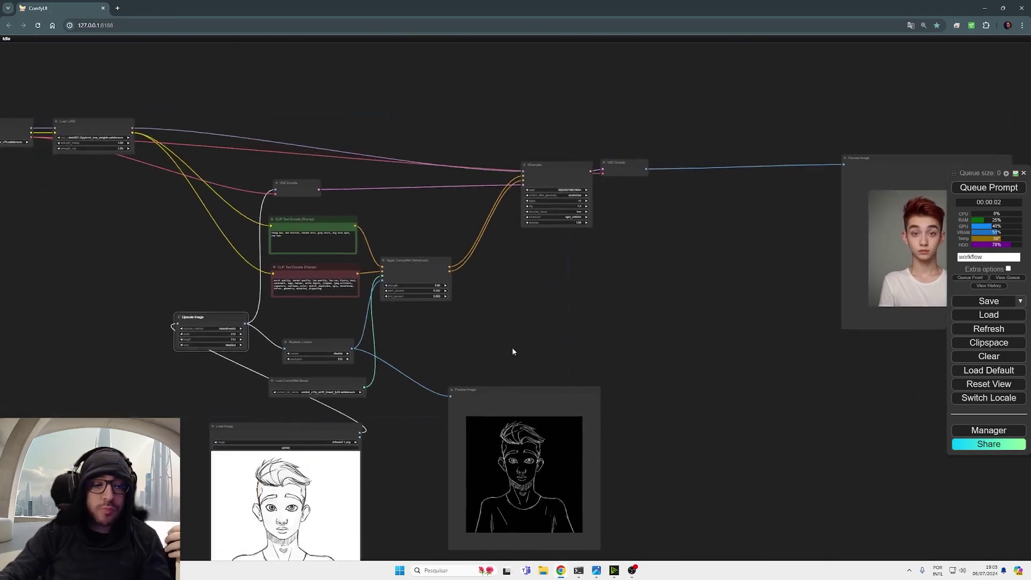
pyautogui.moveTo(257, 428); pyautogui.dragTo(57, 244)
# Set both the width and height of the Upscale Image node to 1024
pyautogui.scroll(5, 221, 339)
pyautogui.scroll(4, 222, 340)
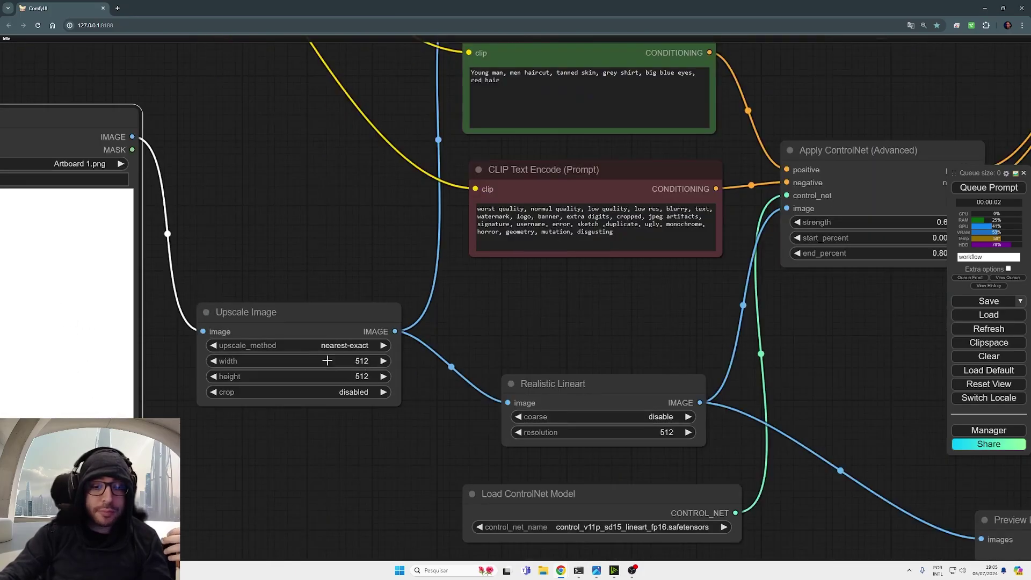
pyautogui.click(353, 358)
pyautogui.write('1024')
pyautogui.press('Return')
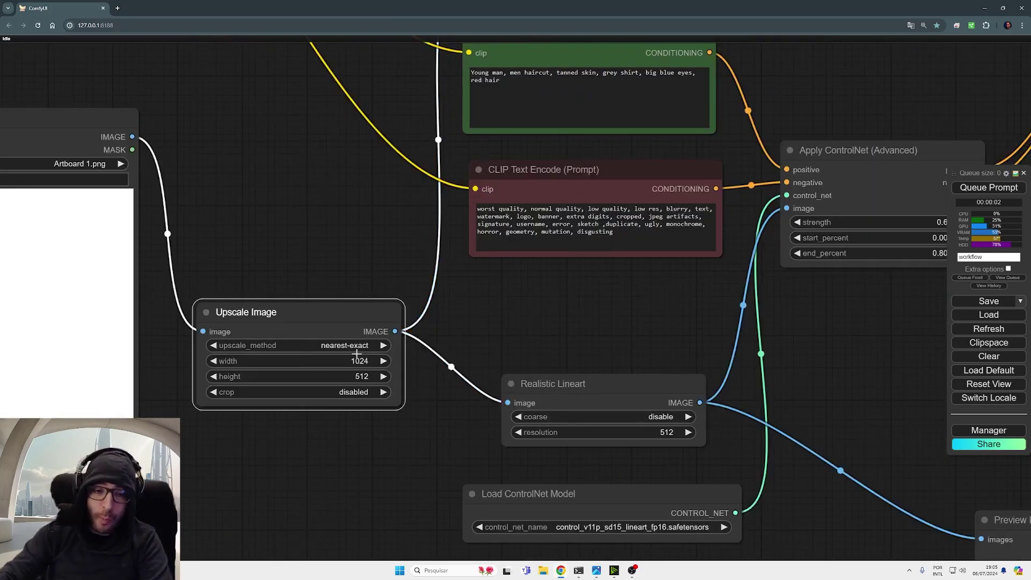
pyautogui.click(359, 371)
pyautogui.write('1024')
pyautogui.press('Return')
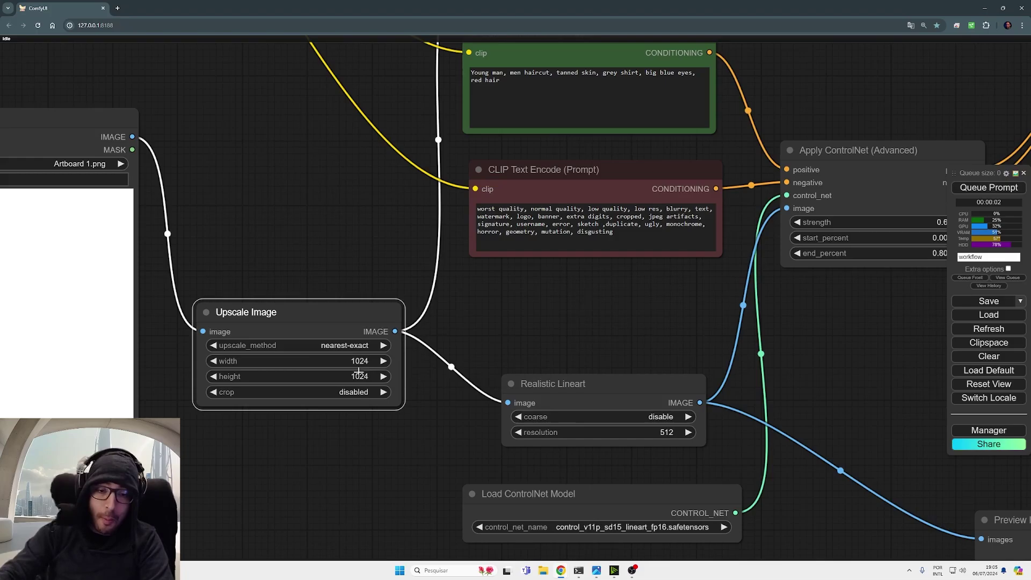
# Bring the output Preview Image node closer to VAE Decode, generate a portrait at the new size and inspect it
pyautogui.scroll(-7, 541, 316)
pyautogui.scroll(-4, 542, 316)
pyautogui.moveTo(701, 303); pyautogui.dragTo(202, 315)
pyautogui.moveTo(591, 179); pyautogui.dragTo(419, 184)
pyautogui.click(989, 187)
pyautogui.scroll(12, 492, 253)
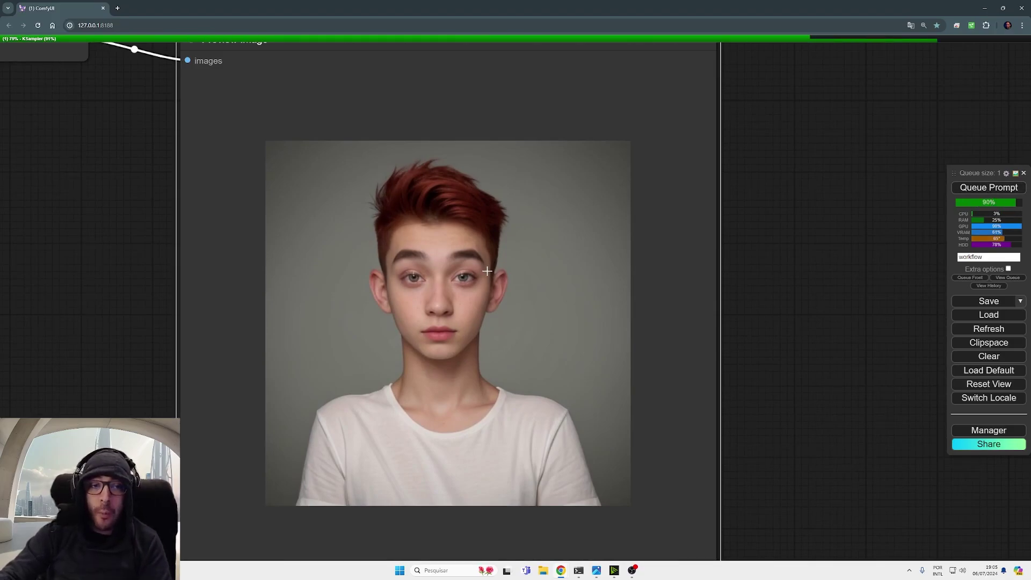
pyautogui.scroll(-1, 487, 271)
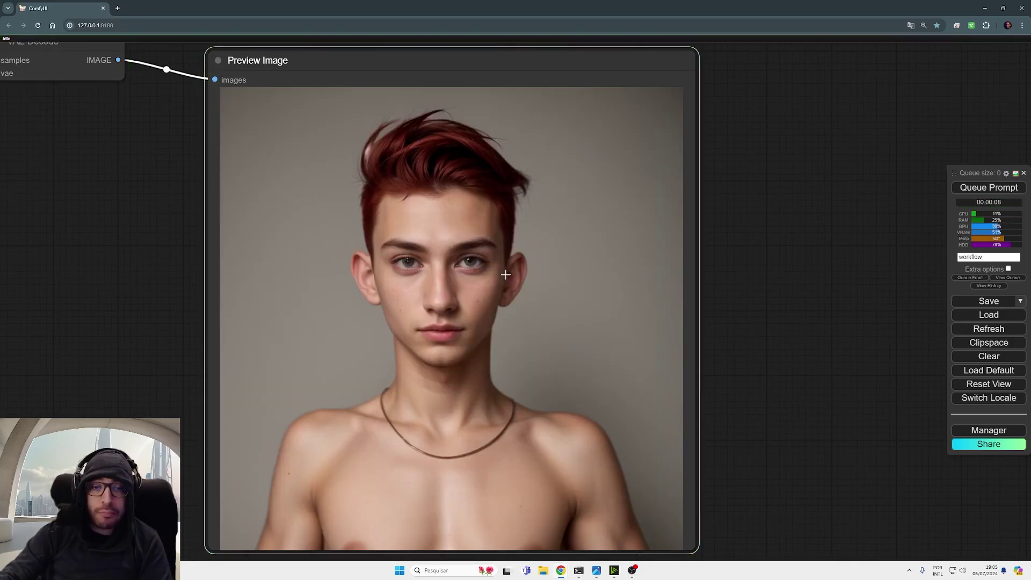
# Enlarge the output Preview Image node, place it right beside VAE Decode and generate another portrait to examine
pyautogui.scroll(-4, 506, 275)
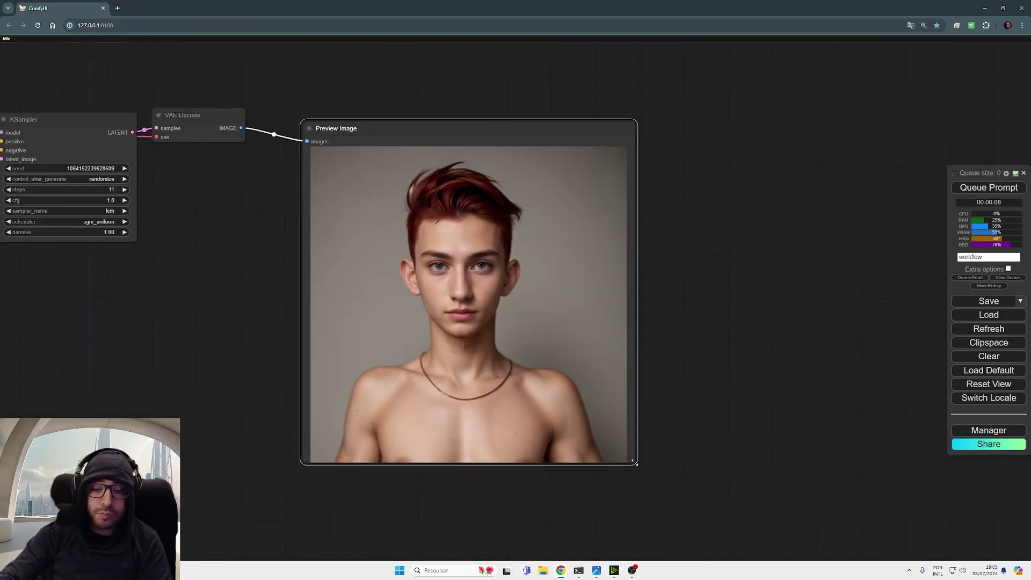
pyautogui.moveTo(635, 463); pyautogui.dragTo(732, 567)
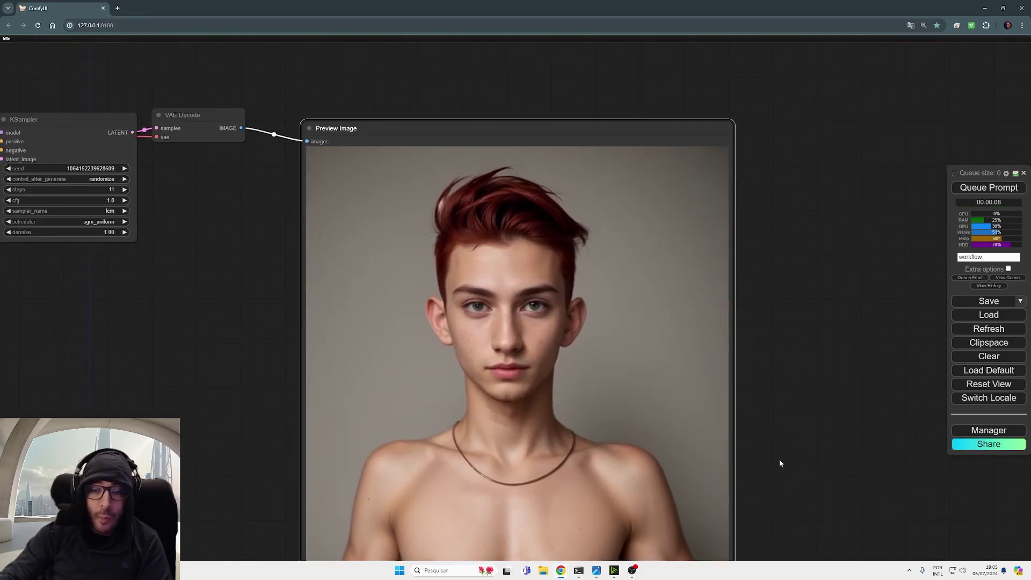
pyautogui.moveTo(780, 463); pyautogui.dragTo(859, 443)
pyautogui.scroll(-3, 870, 317)
pyautogui.moveTo(456, 212); pyautogui.dragTo(433, 374)
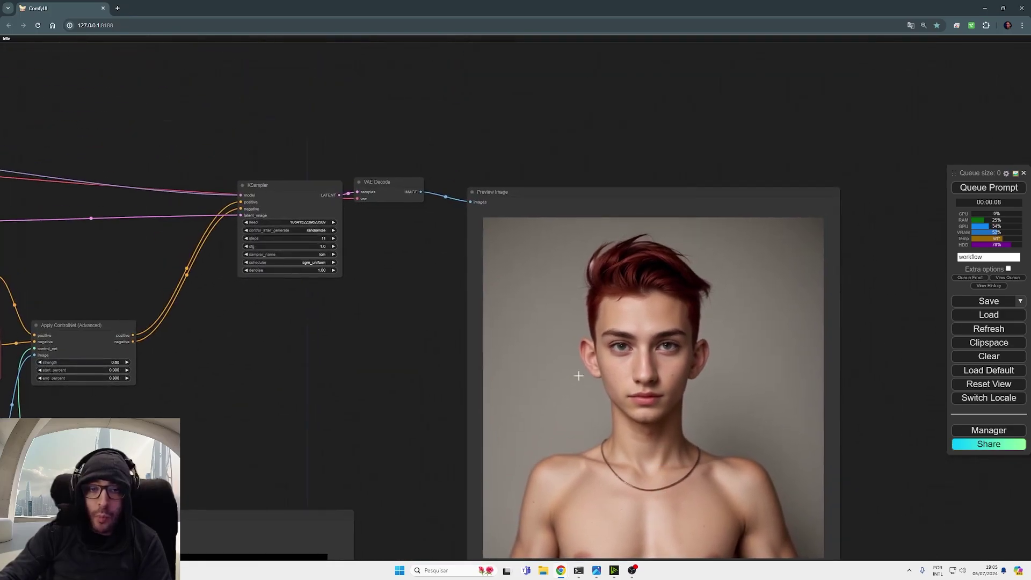
pyautogui.moveTo(578, 376); pyautogui.dragTo(542, 361)
pyautogui.click(983, 188)
pyautogui.scroll(5, 859, 448)
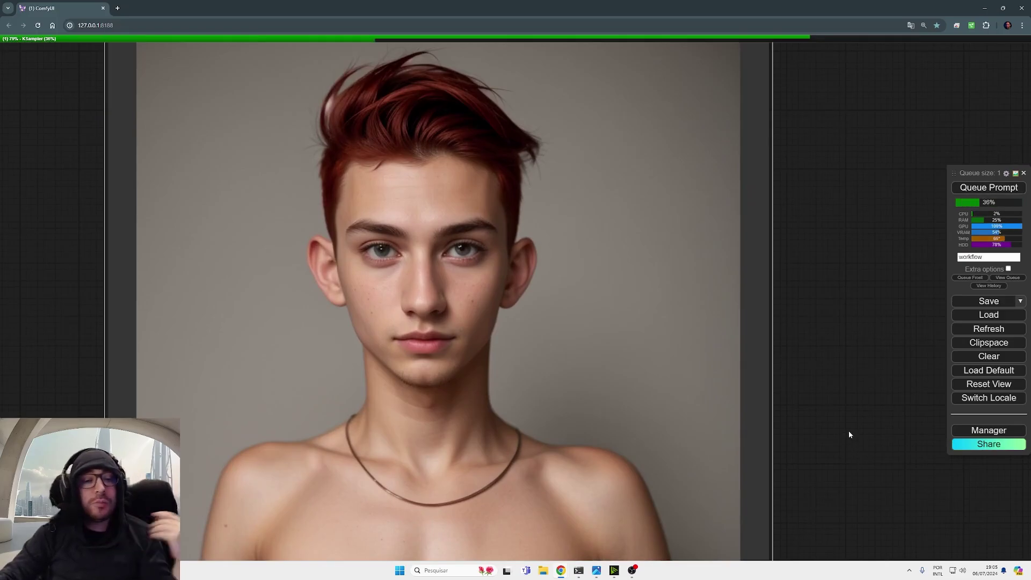
pyautogui.scroll(-5, 849, 431)
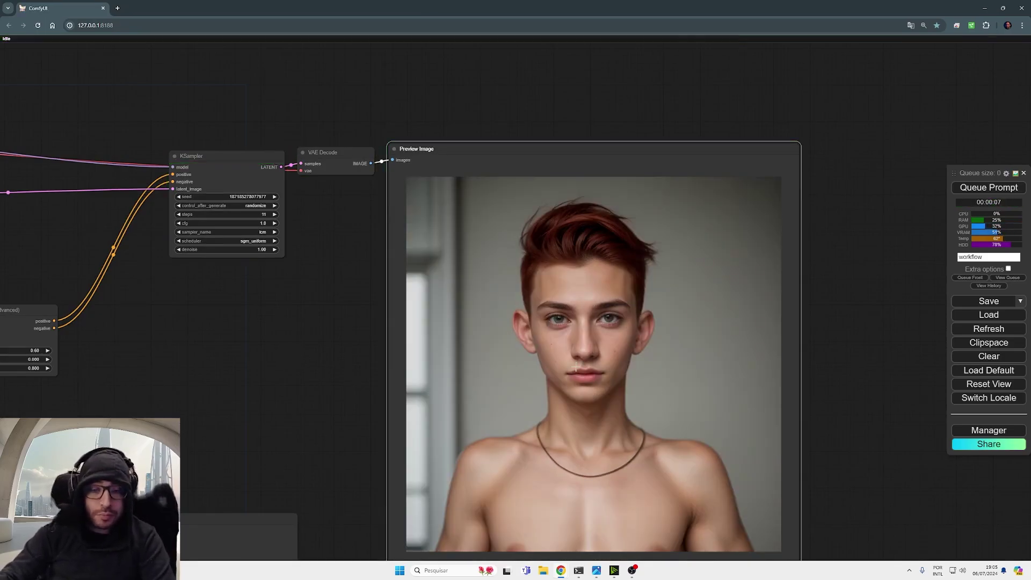
# Add a KSampler (Efficient) node and place it directly below the existing KSampler
pyautogui.scroll(5, 575, 368)
pyautogui.moveTo(258, 323); pyautogui.dragTo(753, 288)
pyautogui.scroll(-2, 497, 394)
pyautogui.doubleClick(451, 392)
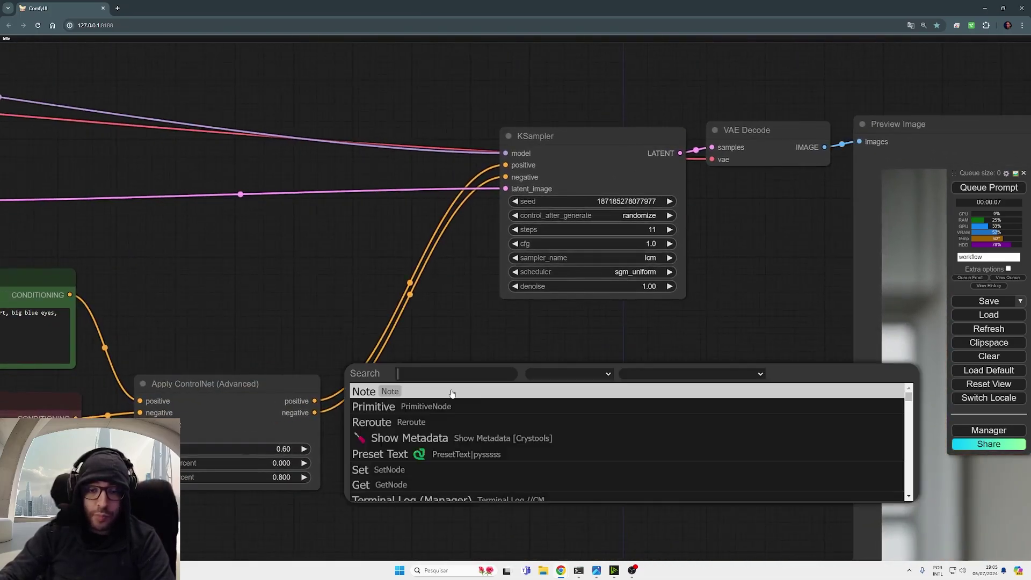
pyautogui.write('ksampl')
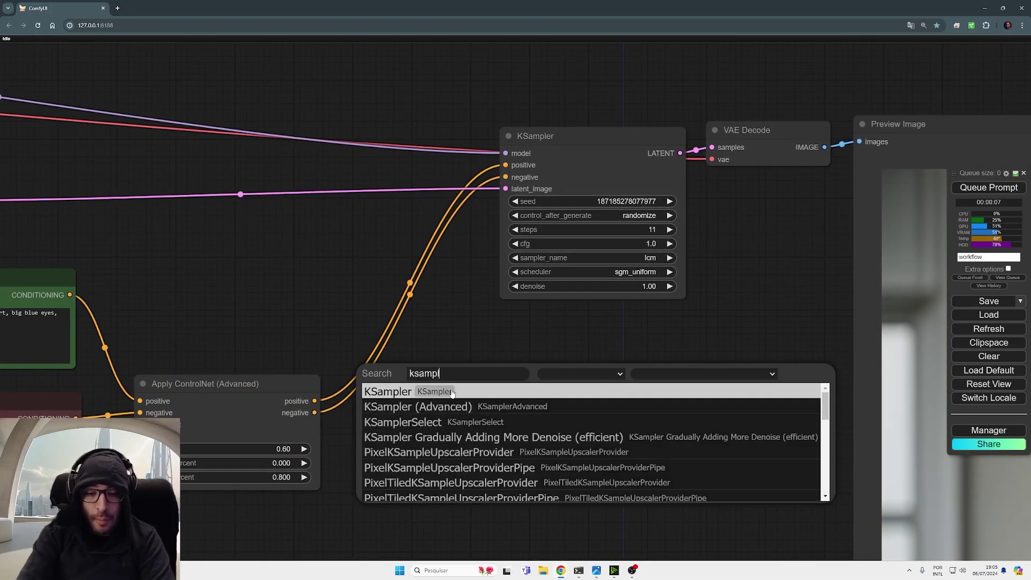
pyautogui.write('eref')
pyautogui.hotkey('ctrl', 'a')
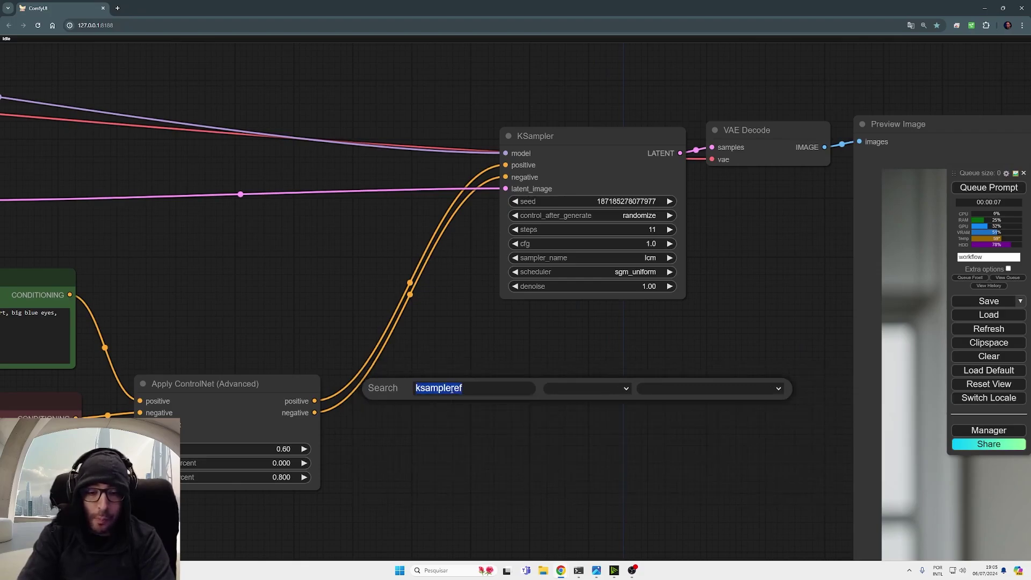
pyautogui.write('effi')
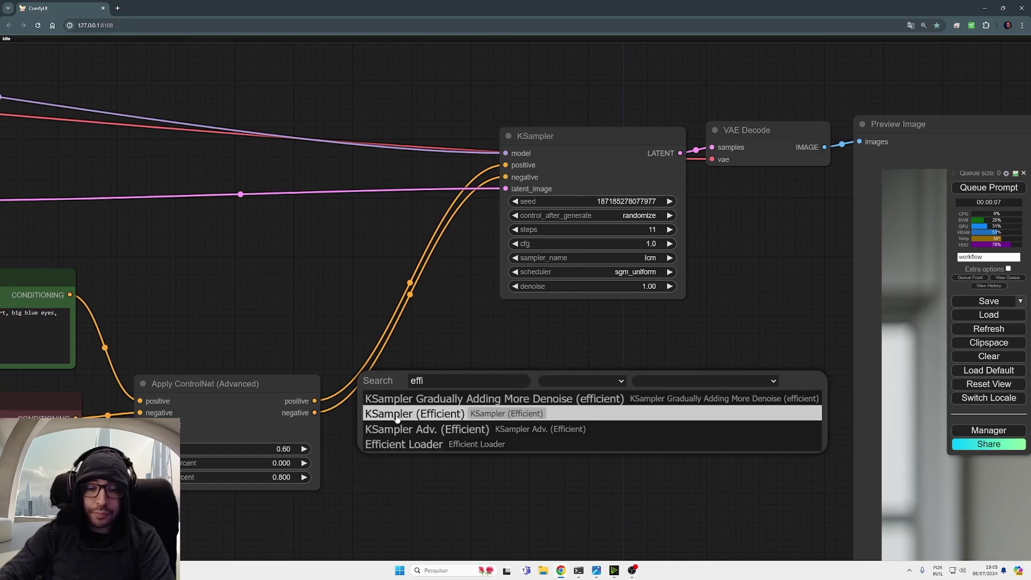
pyautogui.click(485, 417)
pyautogui.moveTo(537, 397); pyautogui.dragTo(582, 340)
# Replace the KSampler with KSampler (Efficient), rewiring model, positive, negative, latent and VAE inputs and linking its LATENT and VAE outputs to VAE Decode
pyautogui.moveTo(505, 154); pyautogui.dragTo(506, 354)
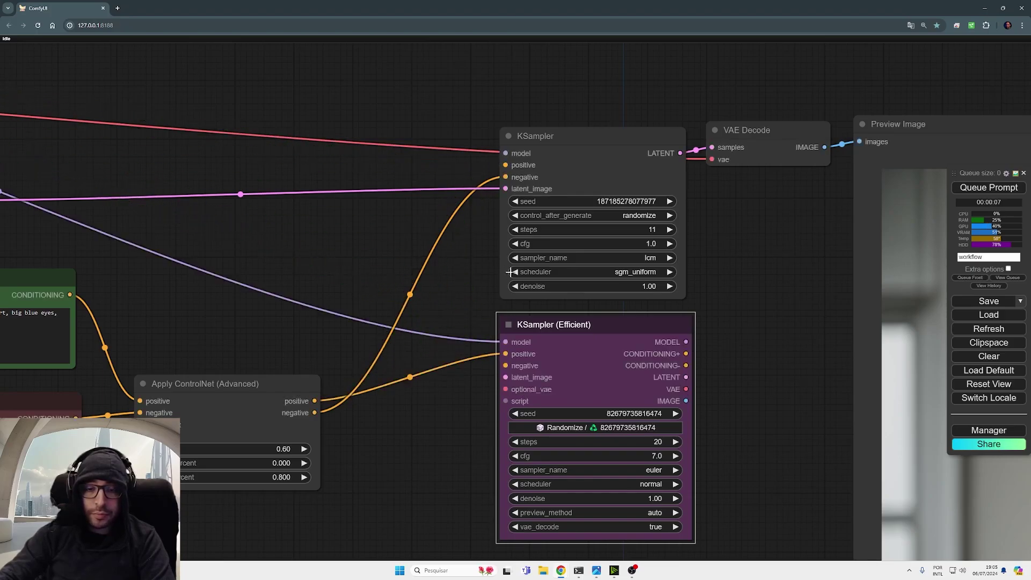
pyautogui.moveTo(506, 176); pyautogui.dragTo(505, 377)
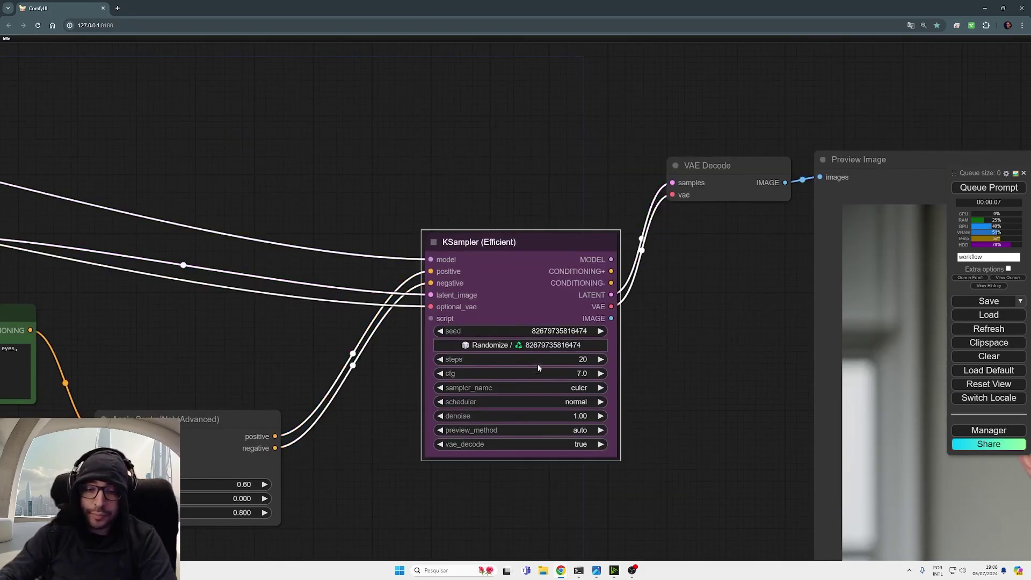
# Configure KSampler (Efficient) with 11 steps, cfg 1.0, the lcm sampler and the sgm_uniform scheduler
pyautogui.click(537, 360)
pyautogui.write('11')
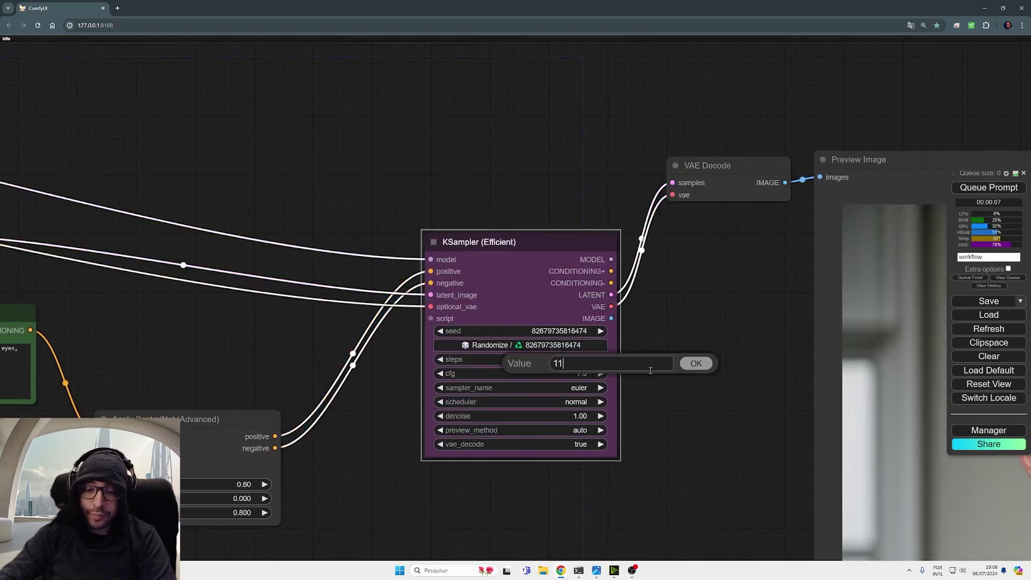
pyautogui.click(695, 367)
pyautogui.click(588, 374)
pyautogui.write('1')
pyautogui.press('Return')
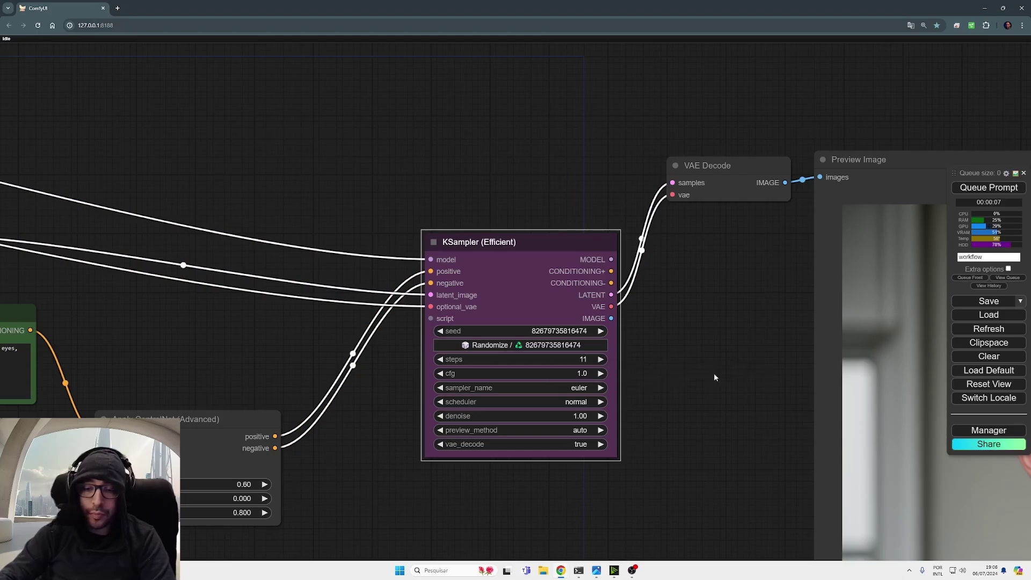
pyautogui.click(572, 386)
pyautogui.click(584, 531)
pyautogui.click(583, 405)
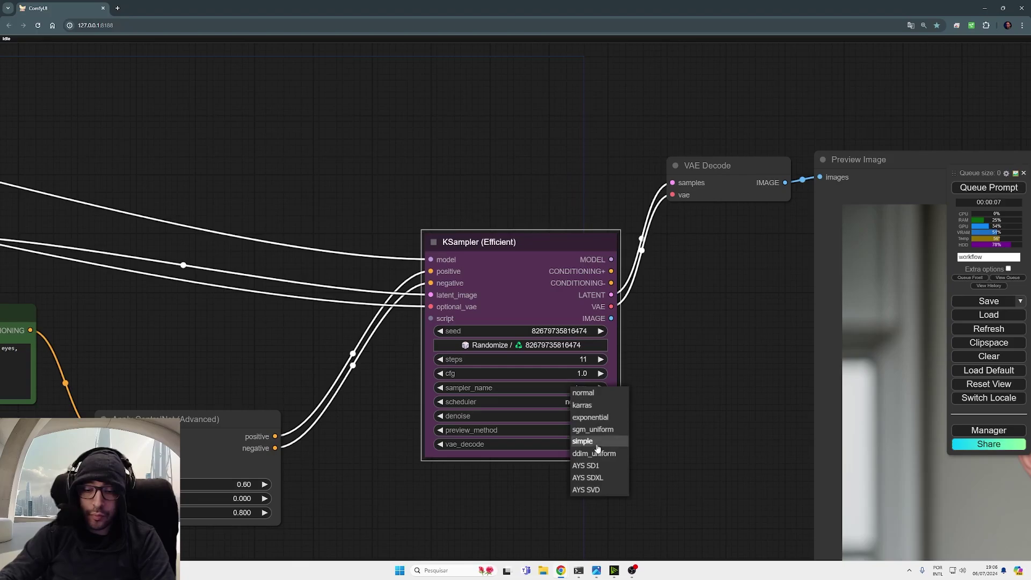
pyautogui.click(582, 429)
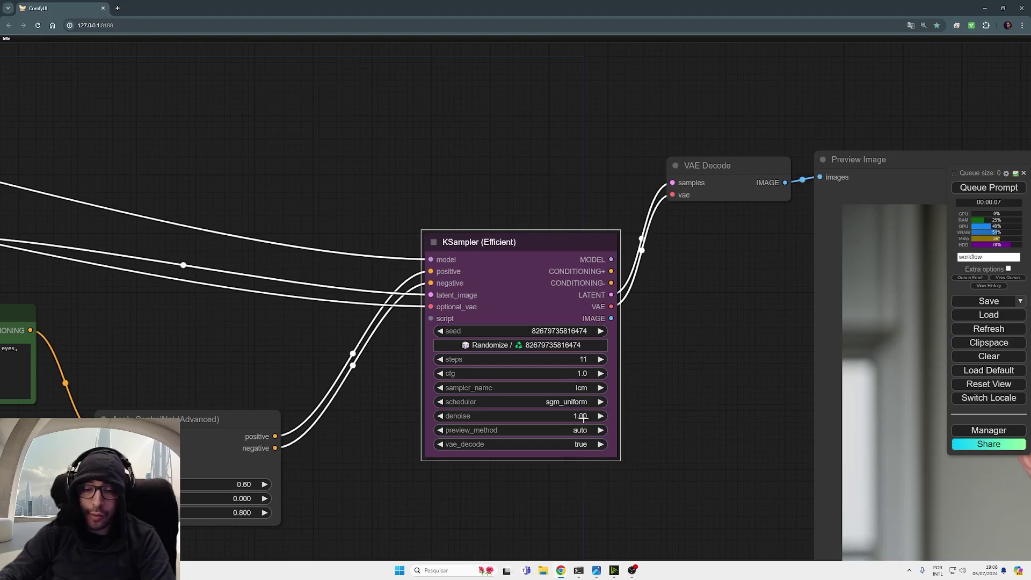
# Reposition KSampler (Efficient) before VAE Decode, generate a portrait and watch the live preview inside the node
pyautogui.scroll(-3, 612, 488)
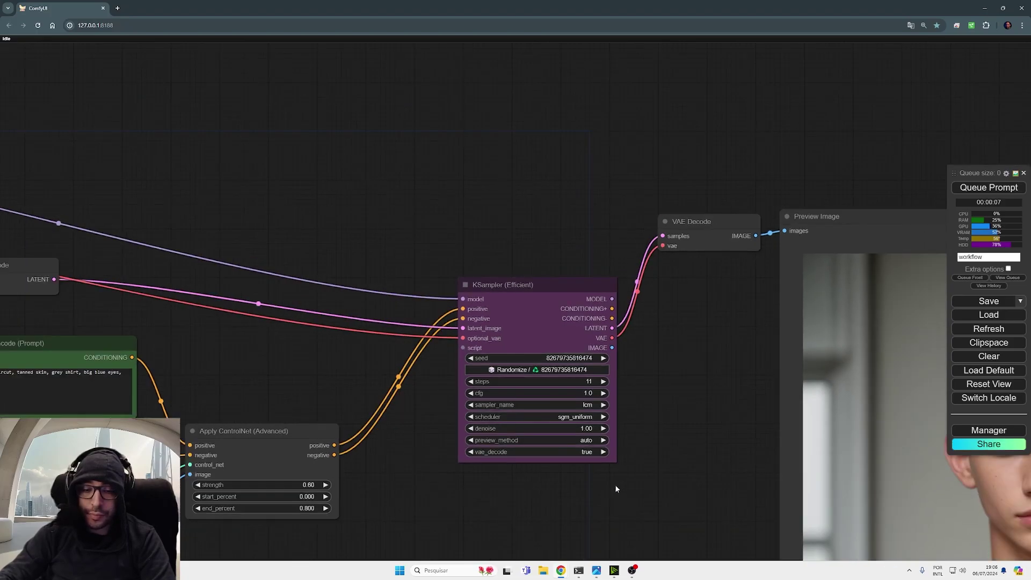
pyautogui.moveTo(587, 317); pyautogui.dragTo(611, 293)
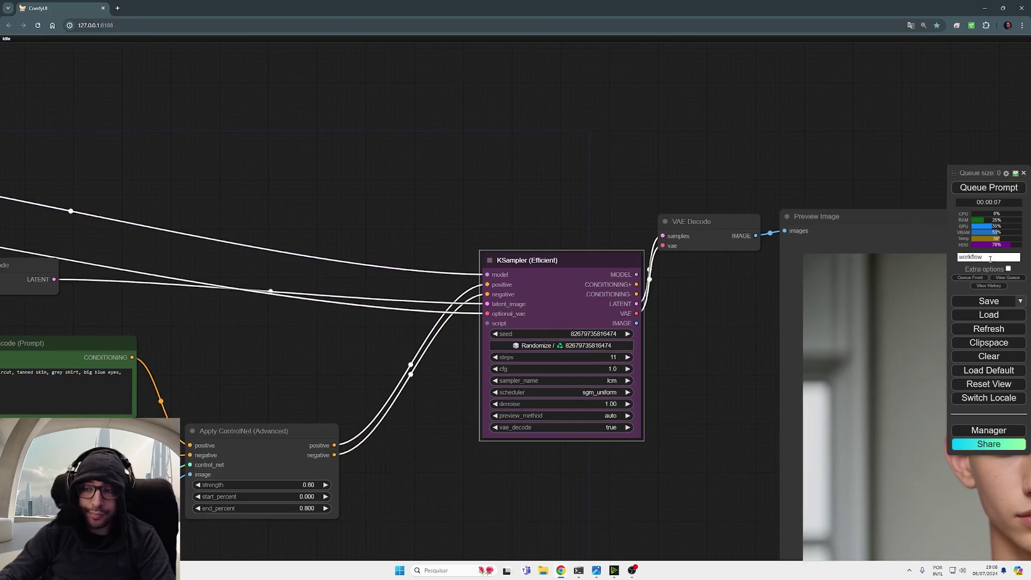
pyautogui.click(972, 193)
pyautogui.click(714, 435)
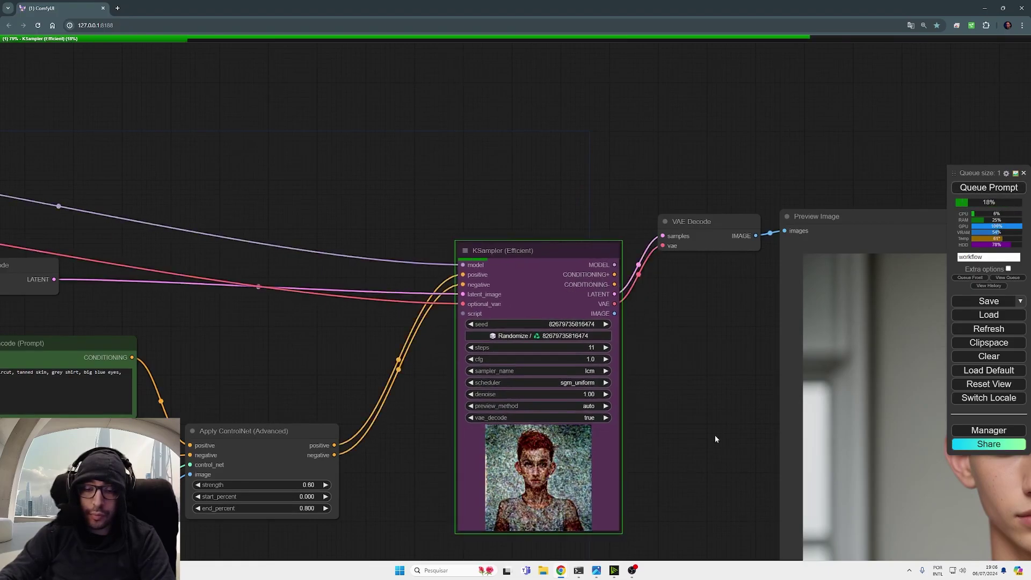
pyautogui.moveTo(714, 435); pyautogui.dragTo(653, 325)
pyautogui.scroll(7, 511, 411)
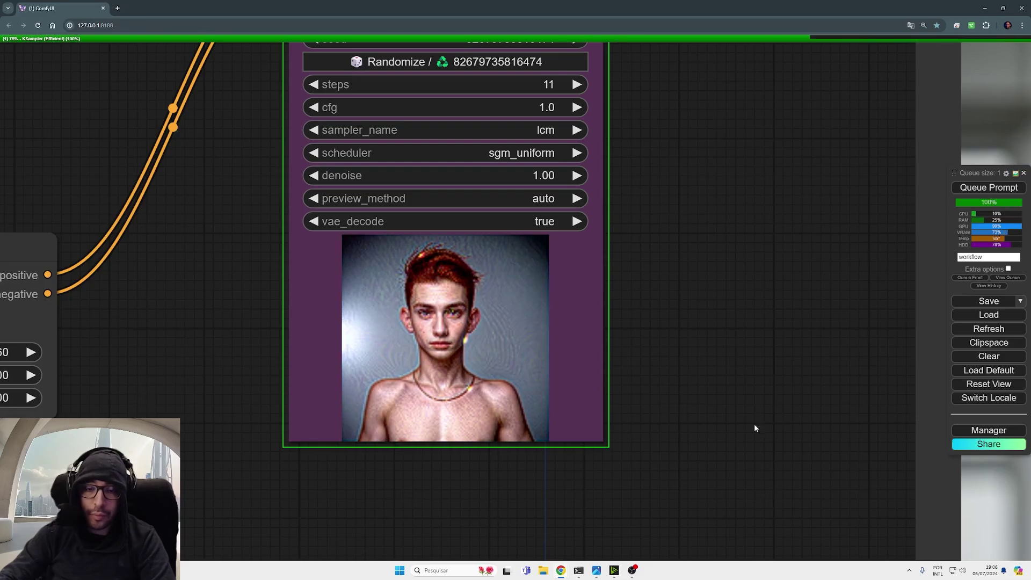
# Set the Upscale Image node's width and height to 512
pyautogui.scroll(-5, 754, 424)
pyautogui.moveTo(755, 409); pyautogui.dragTo(314, 259)
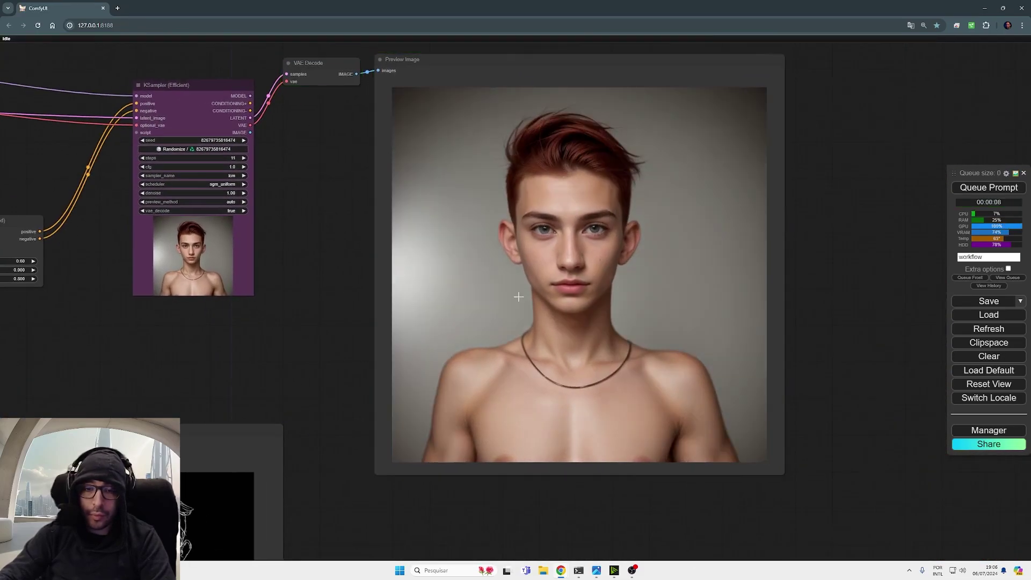
pyautogui.moveTo(339, 373); pyautogui.dragTo(398, 309)
pyautogui.click(439, 365)
pyautogui.write('512')
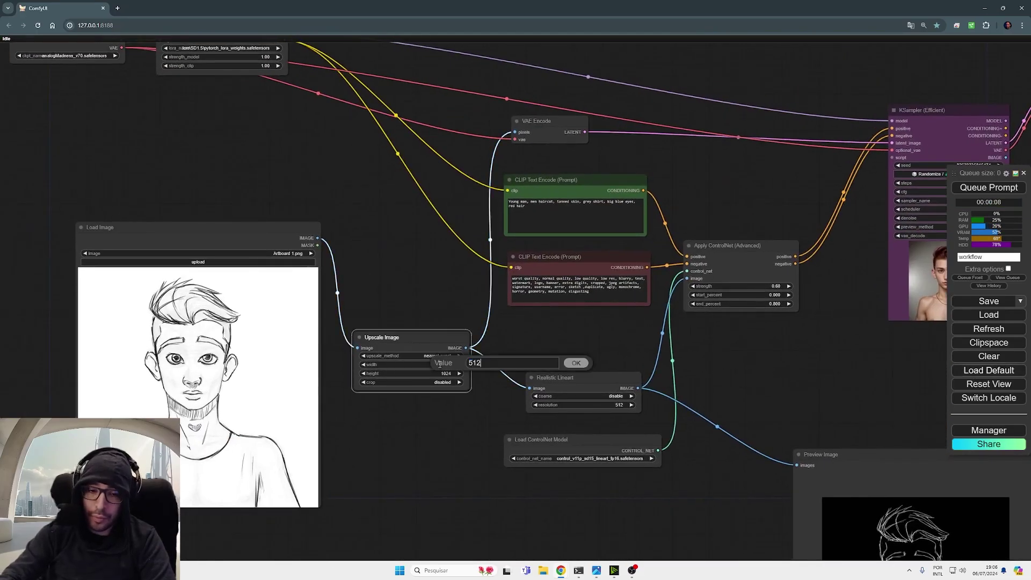
pyautogui.press('Return')
pyautogui.click(441, 374)
pyautogui.write('512')
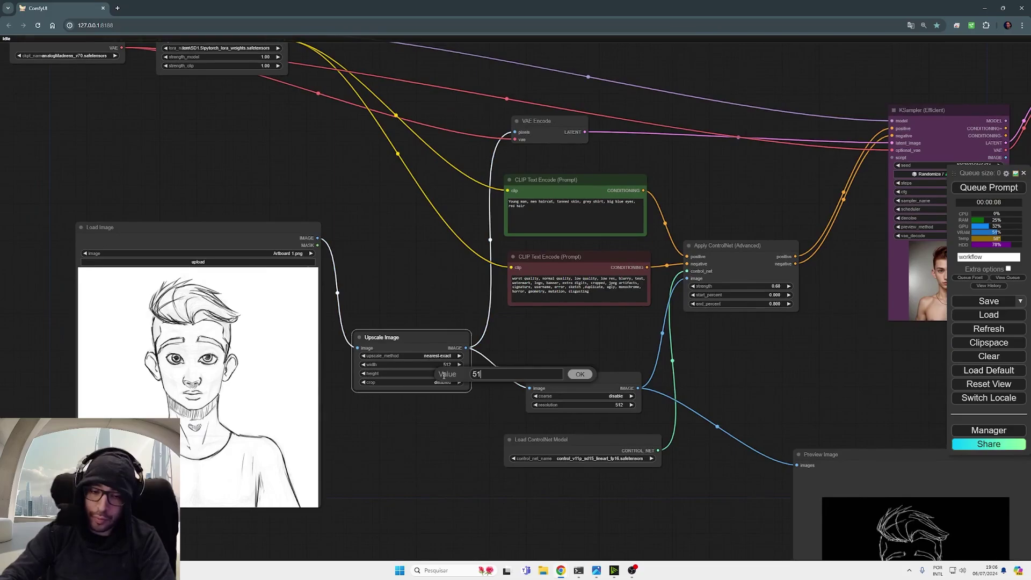
pyautogui.press('Return')
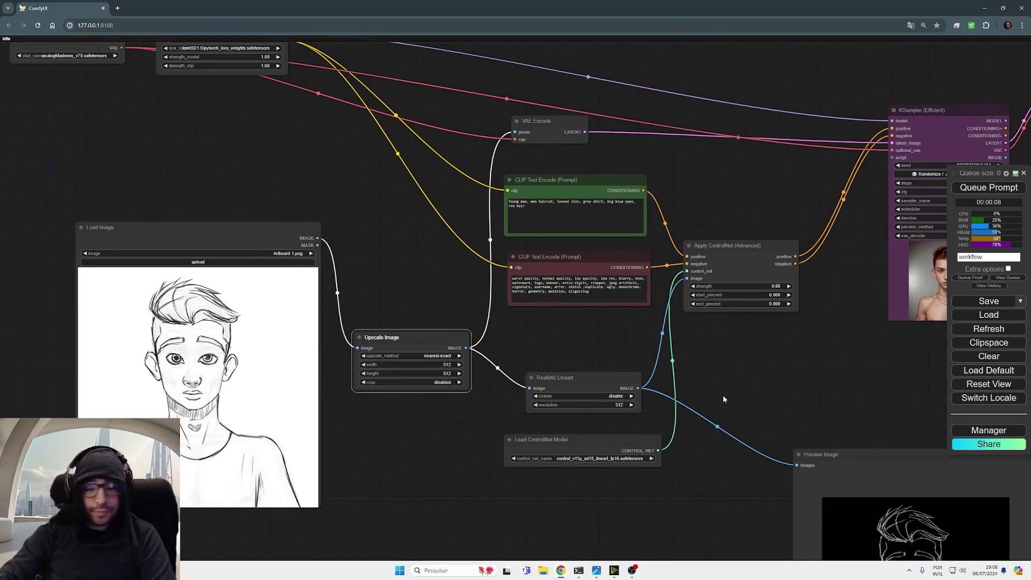
# Generate the portrait at the 512 px input size
pyautogui.moveTo(845, 320); pyautogui.dragTo(354, 388)
pyautogui.moveTo(618, 417); pyautogui.dragTo(415, 333)
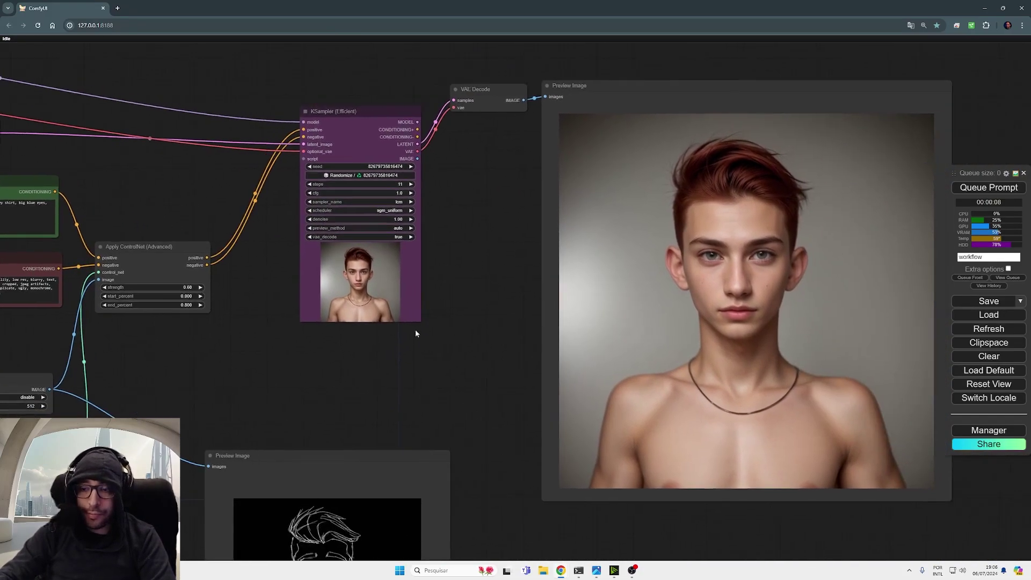
pyautogui.click(1004, 187)
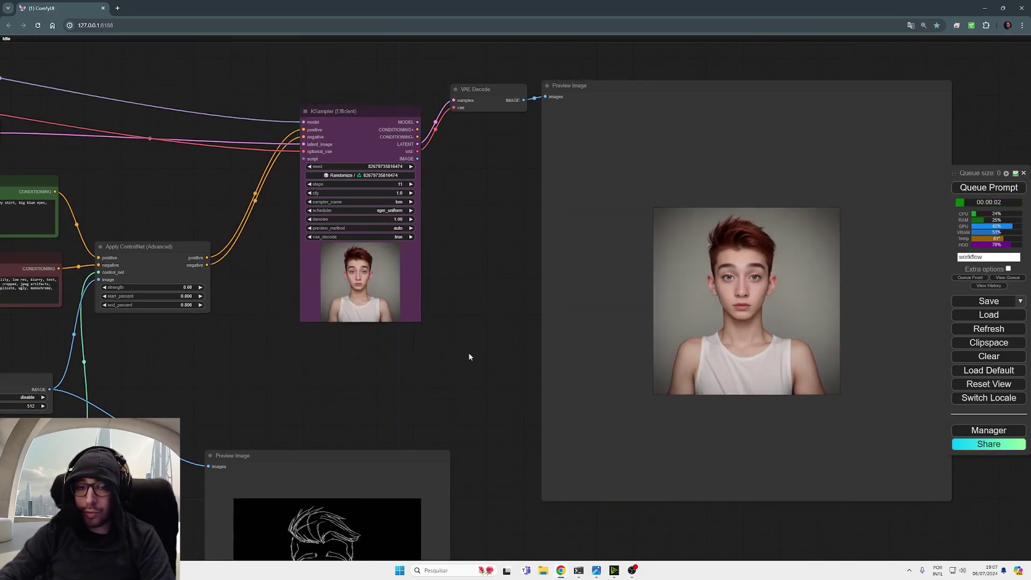
# Shift Preview Image, VAE Decode and KSampler (Efficient) away from Apply ControlNet to make room between the nodes
pyautogui.moveTo(634, 285); pyautogui.dragTo(740, 293)
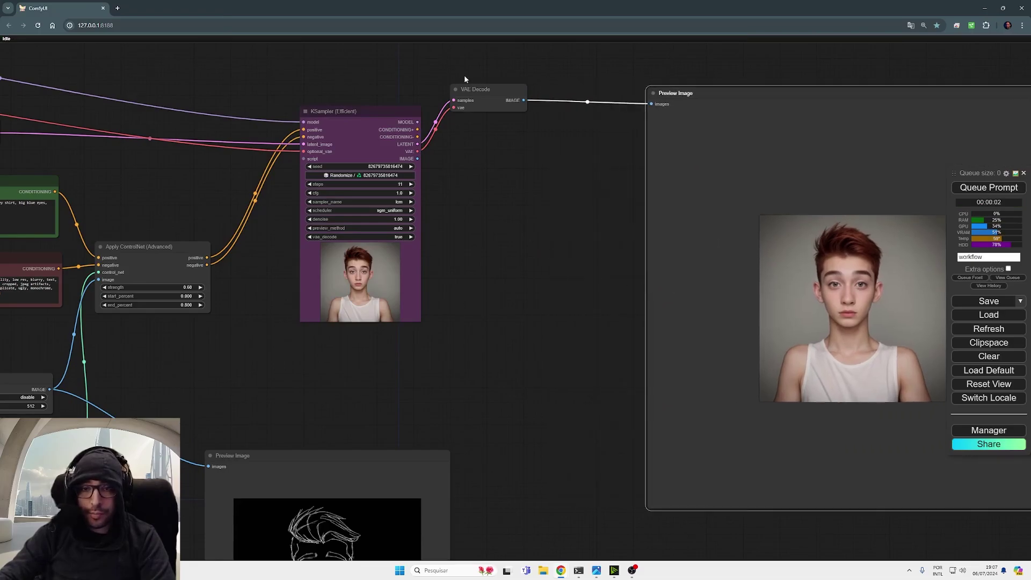
pyautogui.moveTo(465, 87); pyautogui.dragTo(540, 87)
pyautogui.moveTo(206, 258); pyautogui.dragTo(420, 102)
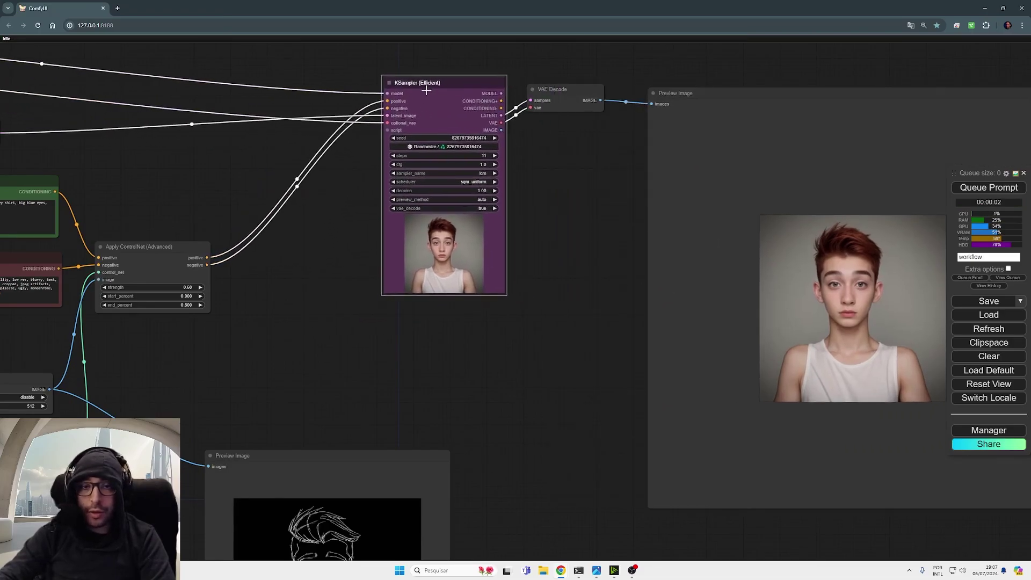
# Add a HighRes-Fix Script node linked to KSampler (Efficient)'s script input and set its upscale_by to 2
pyautogui.scroll(5, 337, 166)
pyautogui.scroll(-4, 337, 166)
pyautogui.moveTo(304, 355); pyautogui.dragTo(387, 238)
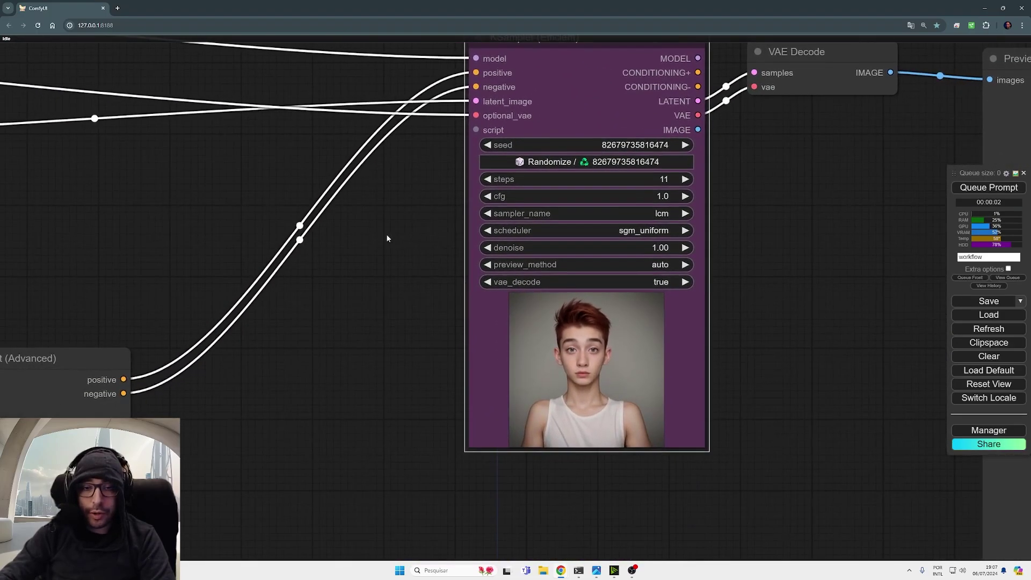
pyautogui.moveTo(433, 165); pyautogui.dragTo(421, 202)
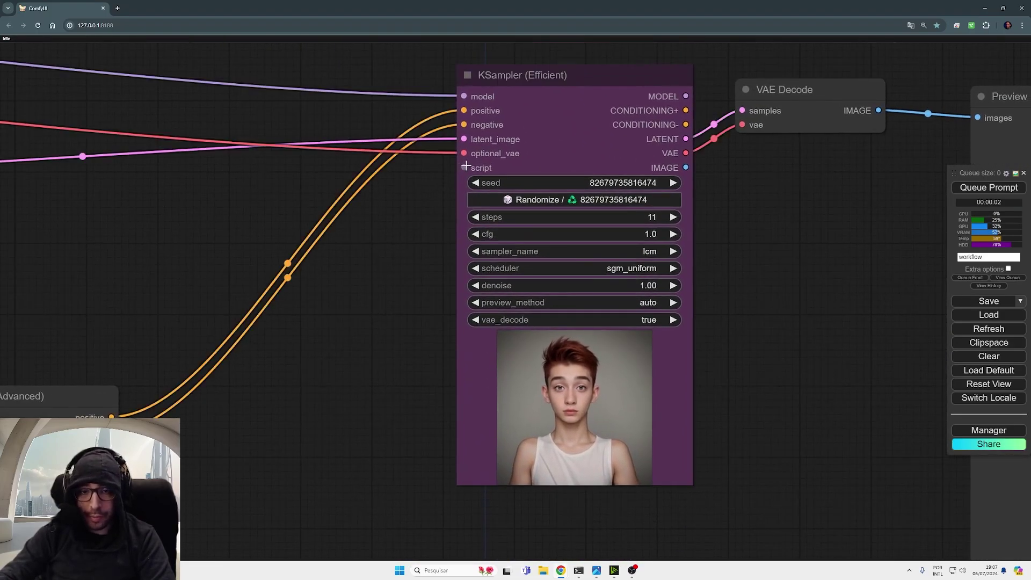
pyautogui.moveTo(547, 79); pyautogui.dragTo(535, 62)
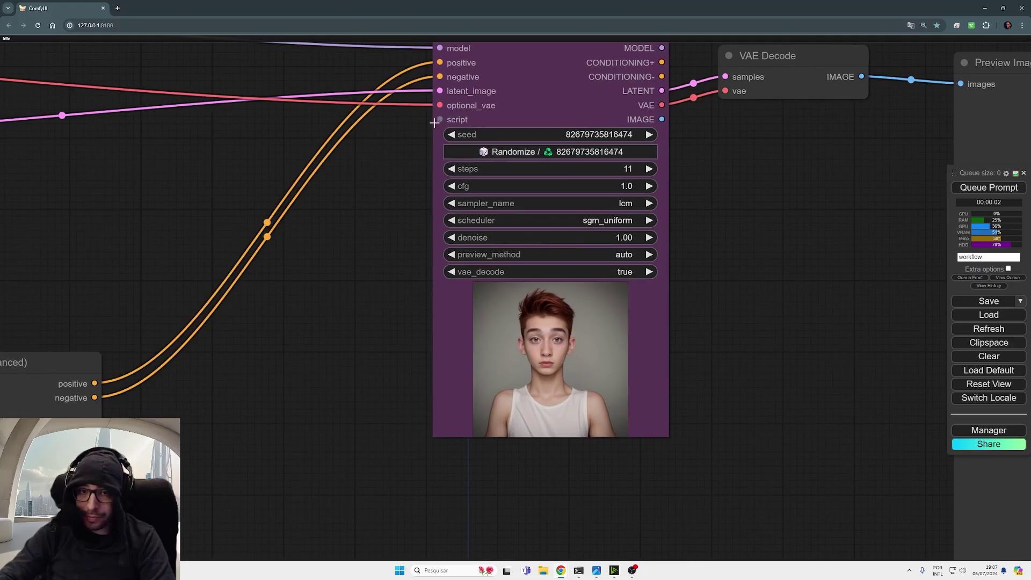
pyautogui.moveTo(434, 123); pyautogui.dragTo(347, 348)
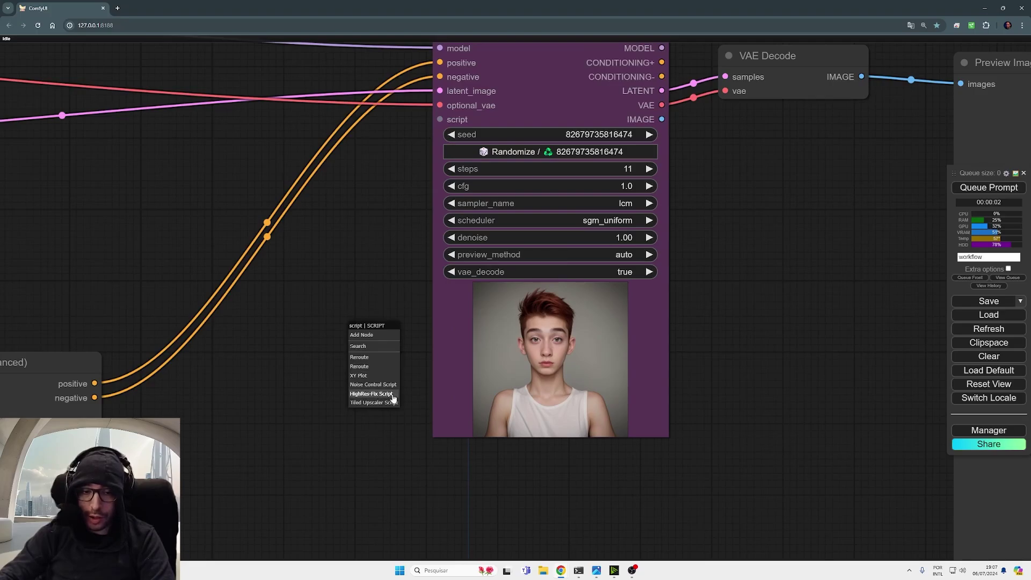
pyautogui.click(369, 398)
pyautogui.click(356, 386)
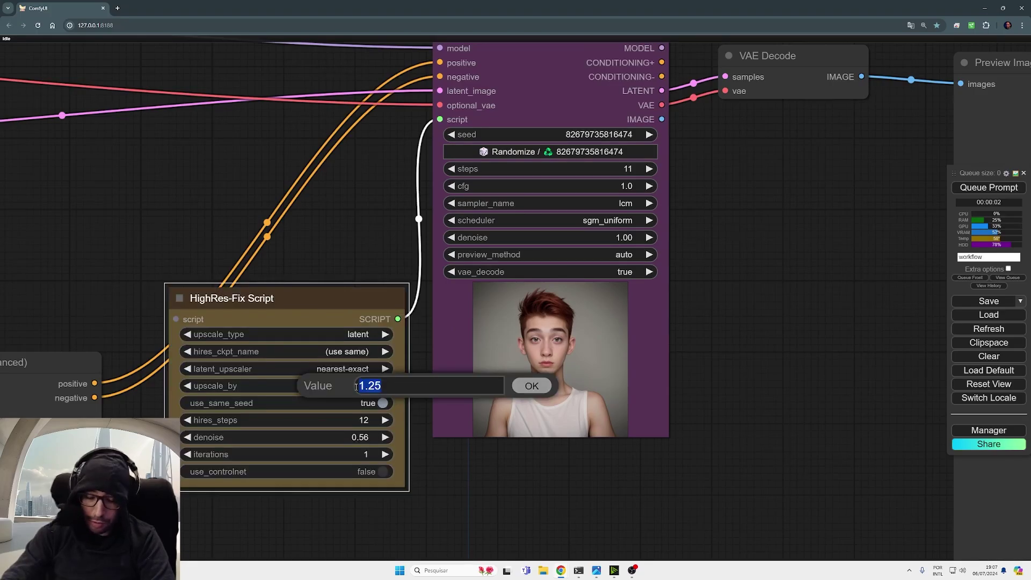
pyautogui.write('2')
pyautogui.press('Return')
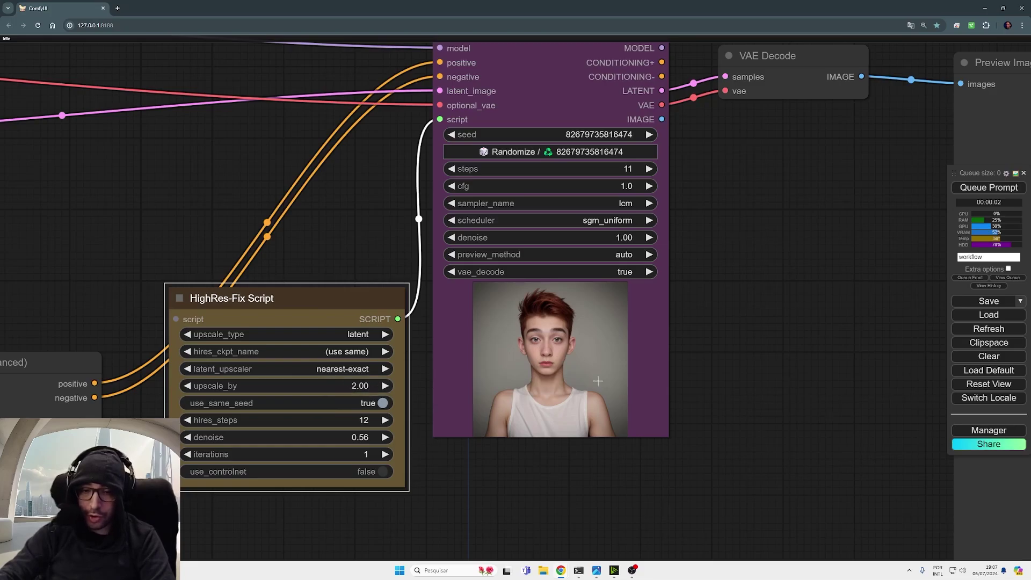
# Generate the portrait with HighRes-Fix upscaling, watch the live preview and examine the image in Preview Image
pyautogui.click(974, 192)
pyautogui.scroll(-6, 773, 376)
pyautogui.moveTo(770, 416); pyautogui.dragTo(637, 333)
pyautogui.scroll(9, 496, 314)
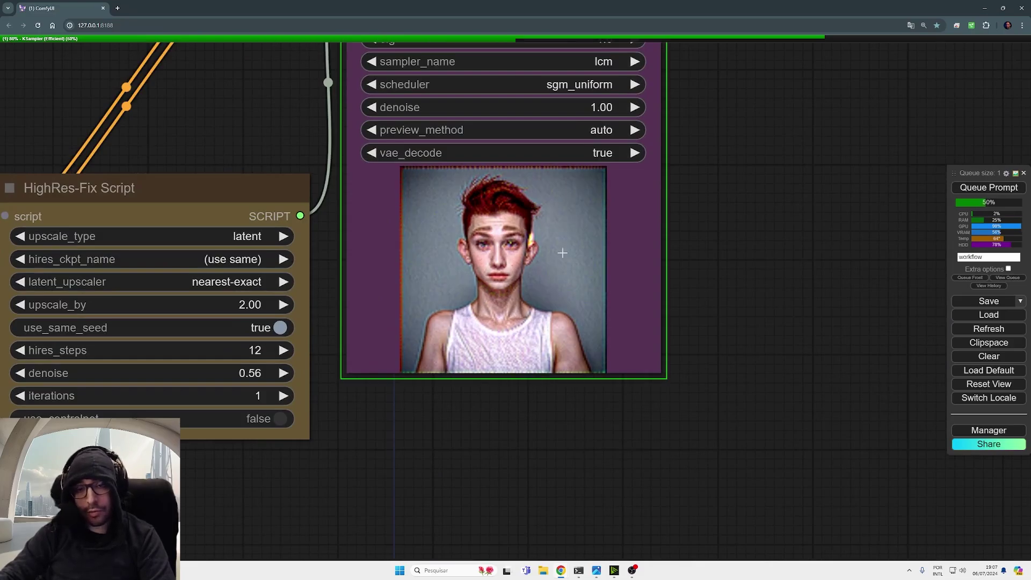
pyautogui.scroll(-4, 797, 167)
pyautogui.moveTo(797, 166); pyautogui.dragTo(704, 340)
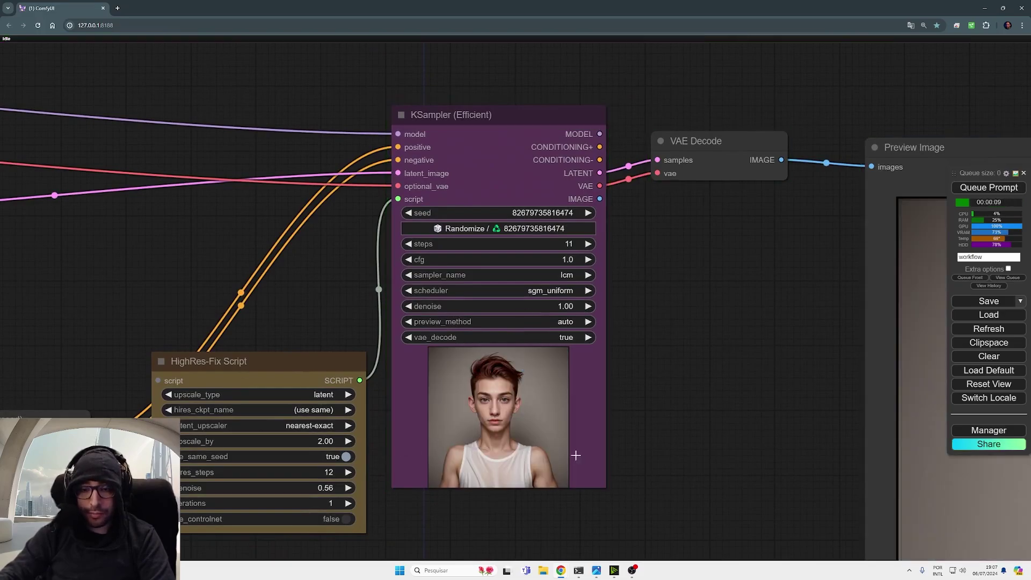
pyautogui.moveTo(700, 458); pyautogui.dragTo(119, 208)
pyautogui.scroll(-2, 410, 280)
pyautogui.moveTo(454, 317); pyautogui.dragTo(519, 358)
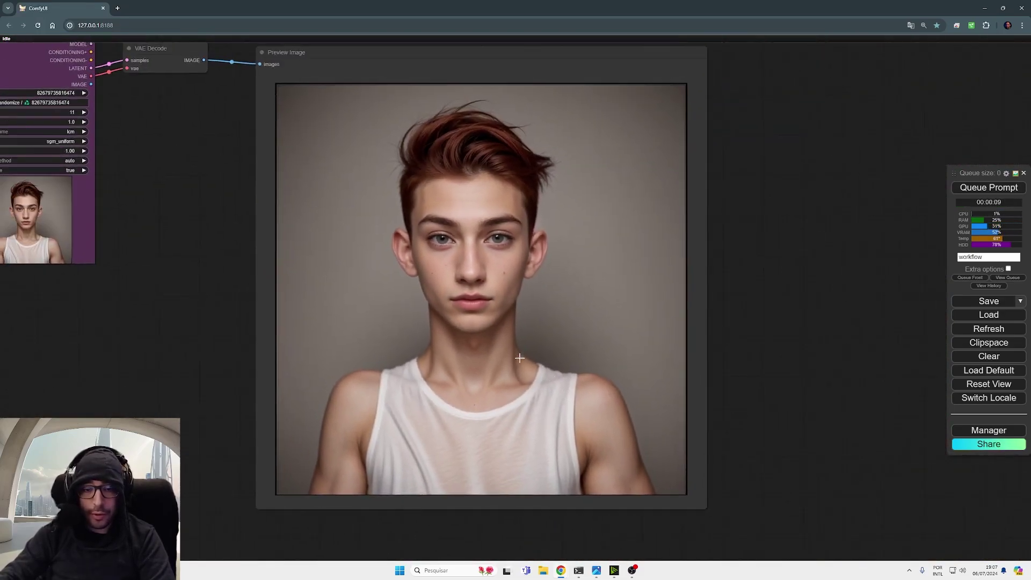
pyautogui.scroll(3, 515, 344)
pyautogui.scroll(-2, 502, 295)
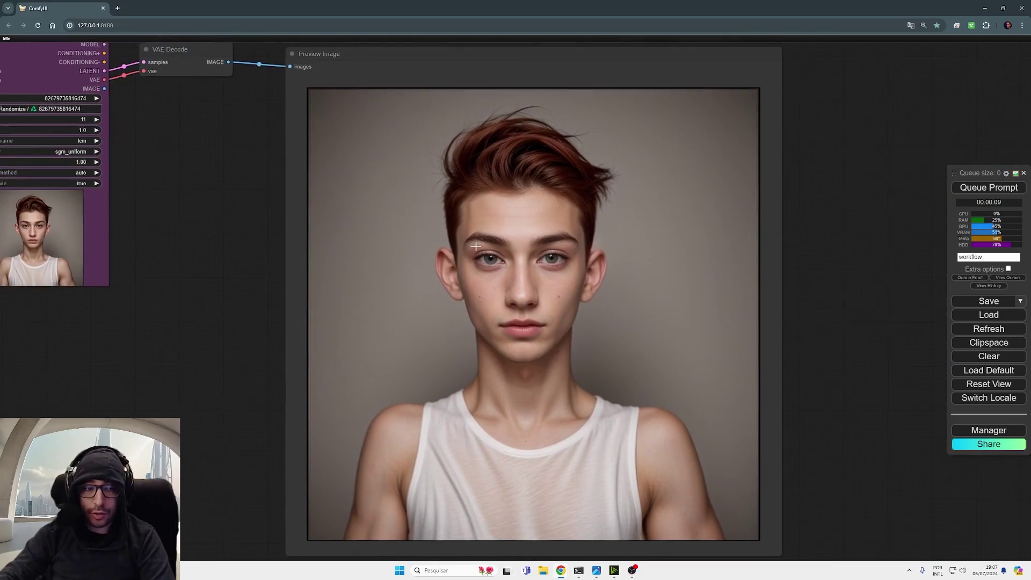
pyautogui.scroll(-1, 237, 364)
# Set Apply ControlNet (Advanced) strength to 0.70, regenerate the portrait and watch the KSampler preview
pyautogui.moveTo(237, 377); pyautogui.dragTo(504, 370)
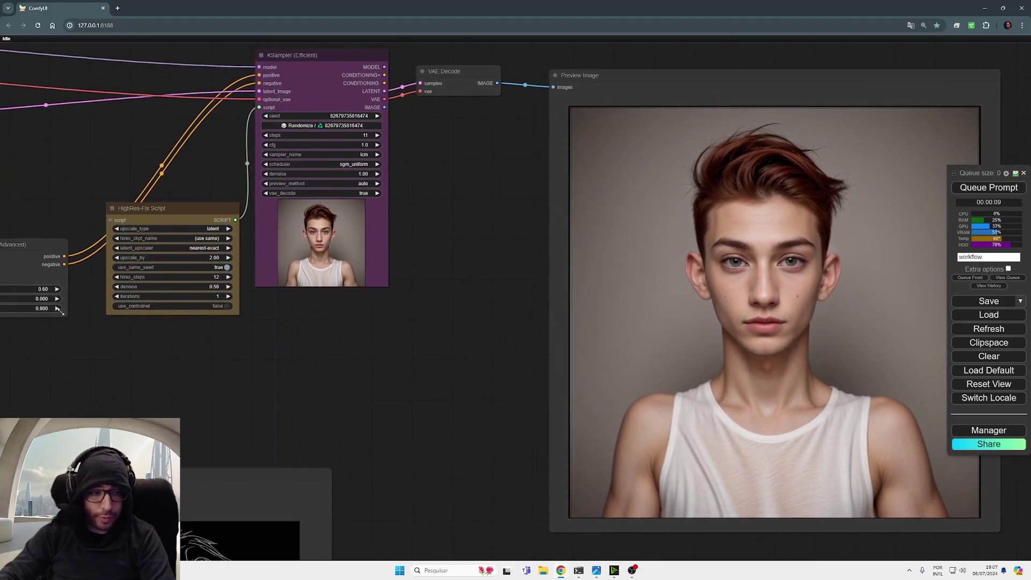
pyautogui.moveTo(41, 287); pyautogui.dragTo(51, 287)
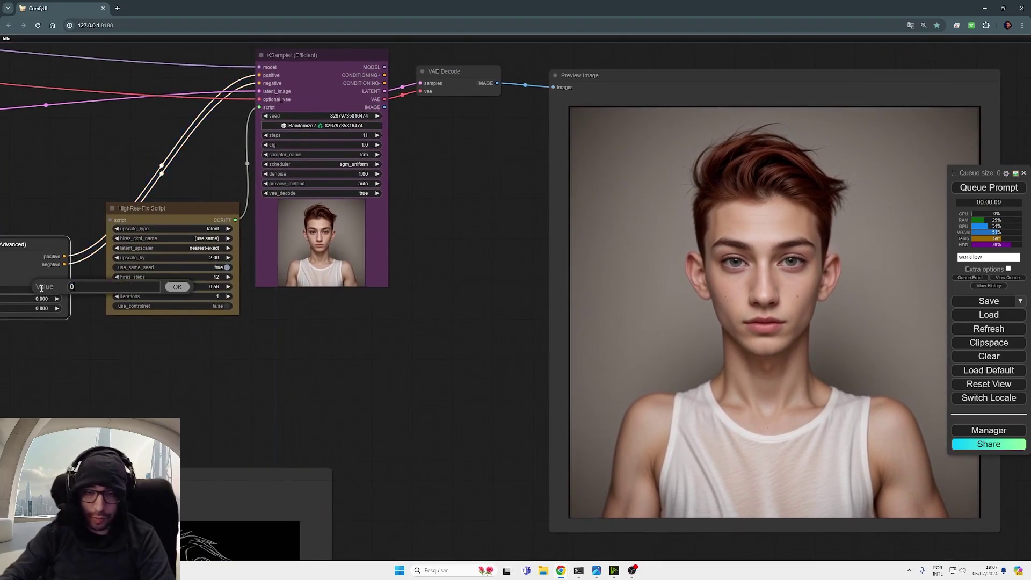
pyautogui.hotkey('ctrl', 'Return')
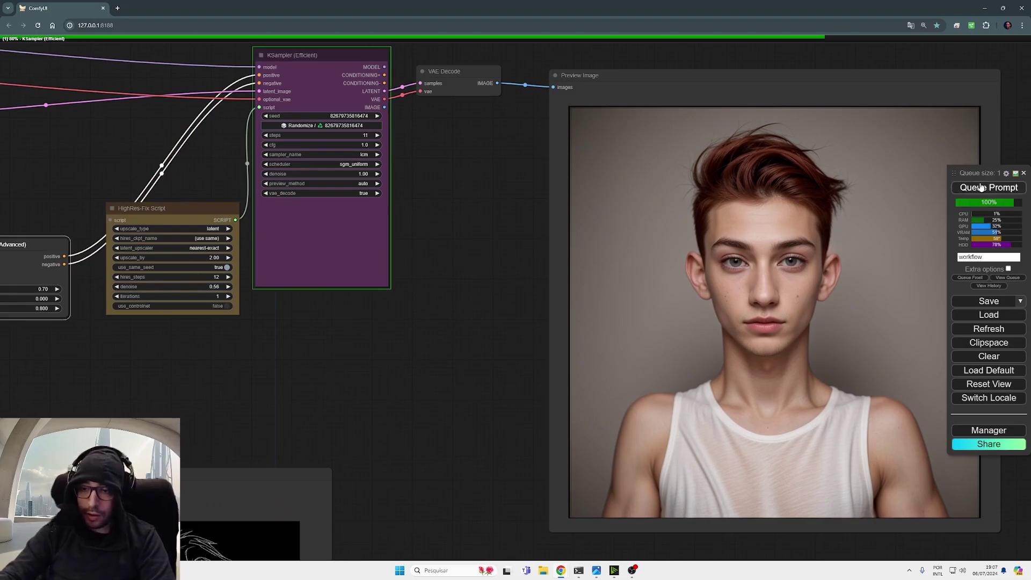
pyautogui.moveTo(246, 342); pyautogui.dragTo(326, 338)
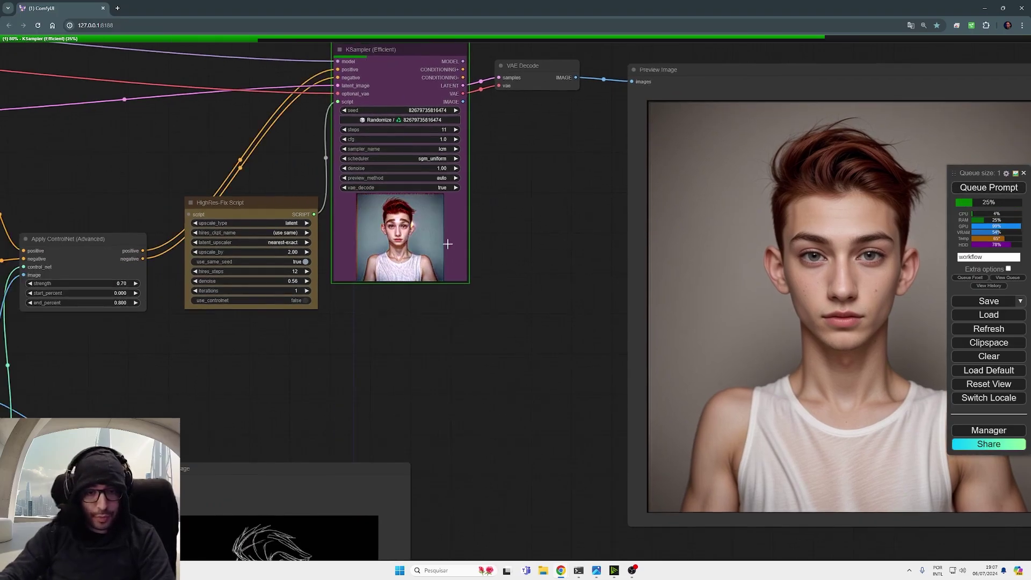
pyautogui.scroll(10, 394, 199)
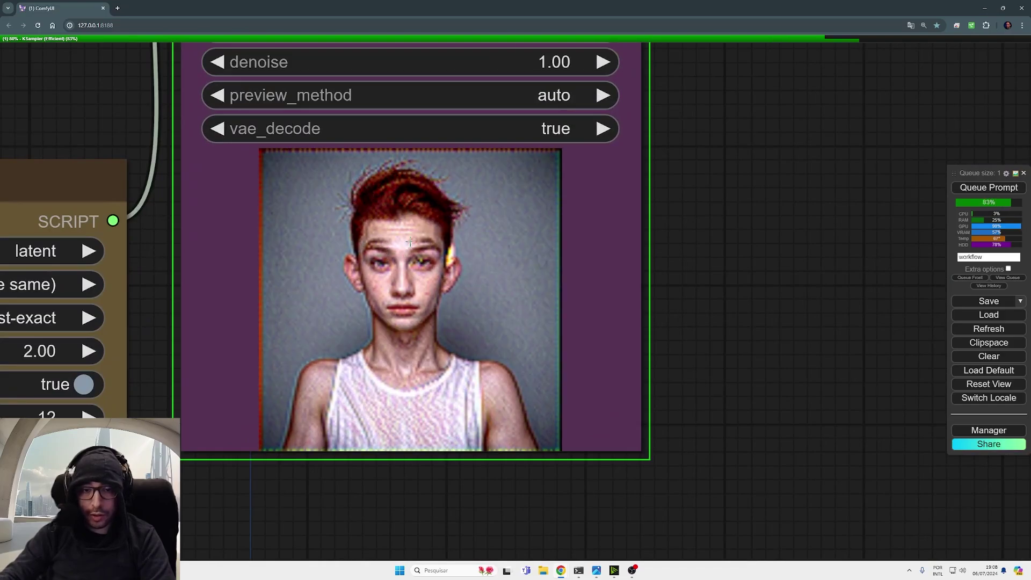
pyautogui.scroll(-7, 617, 470)
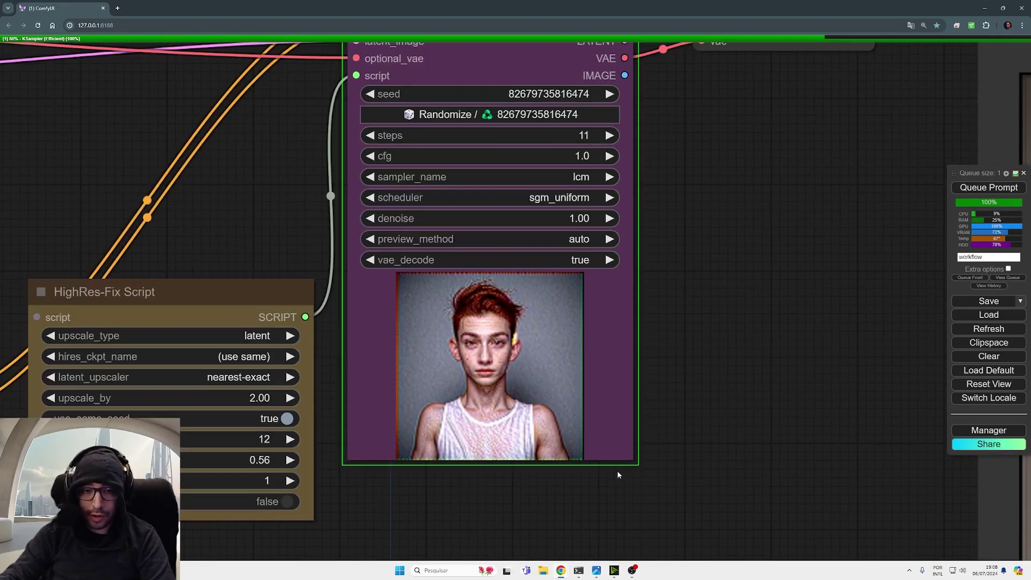
# Set Apply ControlNet (Advanced) end_percent to 0.9 and regenerate the portrait
pyautogui.moveTo(617, 471); pyautogui.dragTo(939, 240)
pyautogui.click(158, 278)
pyautogui.write('0')
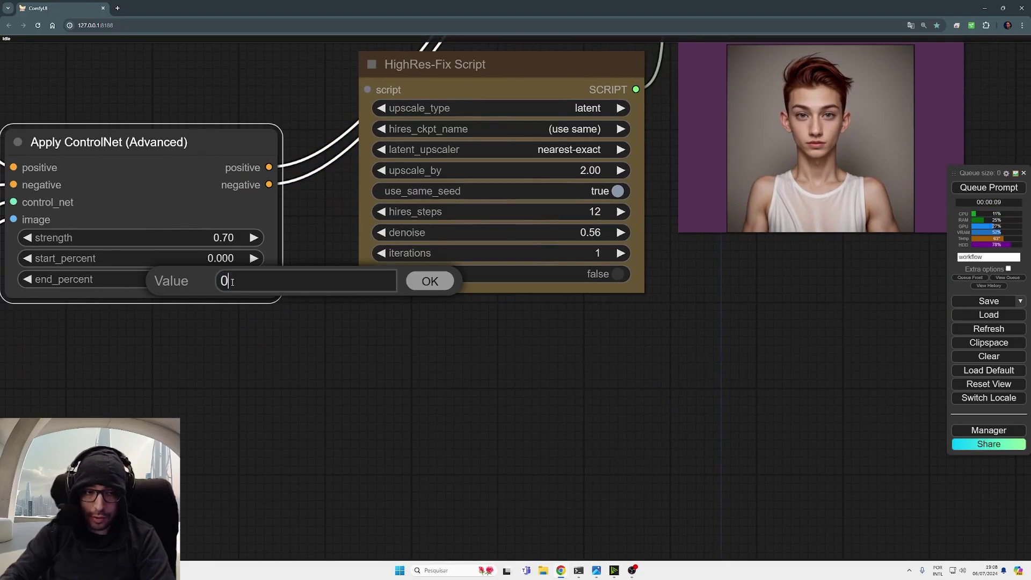
pyautogui.write('.5')
pyautogui.press('Return')
pyautogui.scroll(-3, 357, 311)
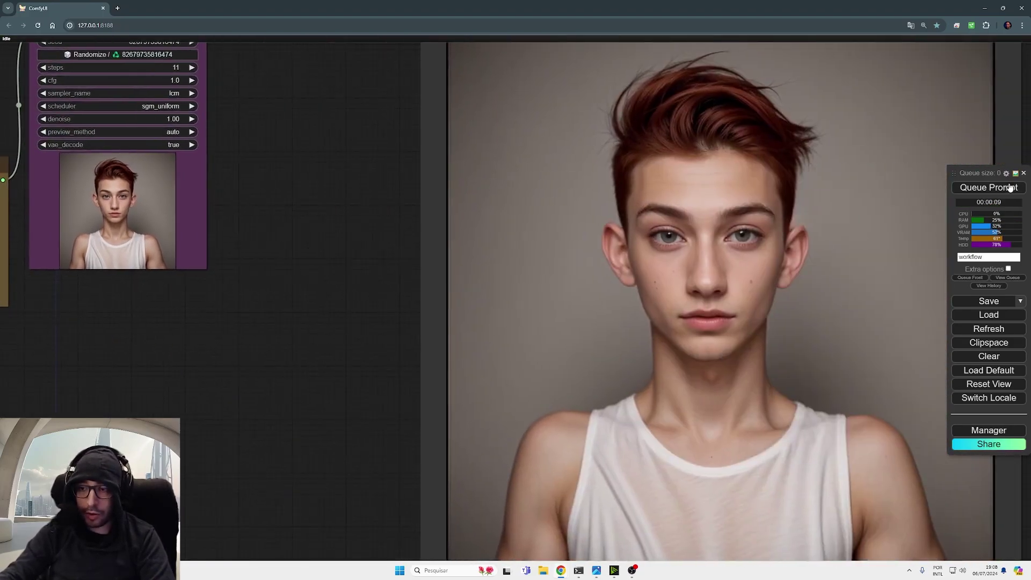
pyautogui.click(1010, 188)
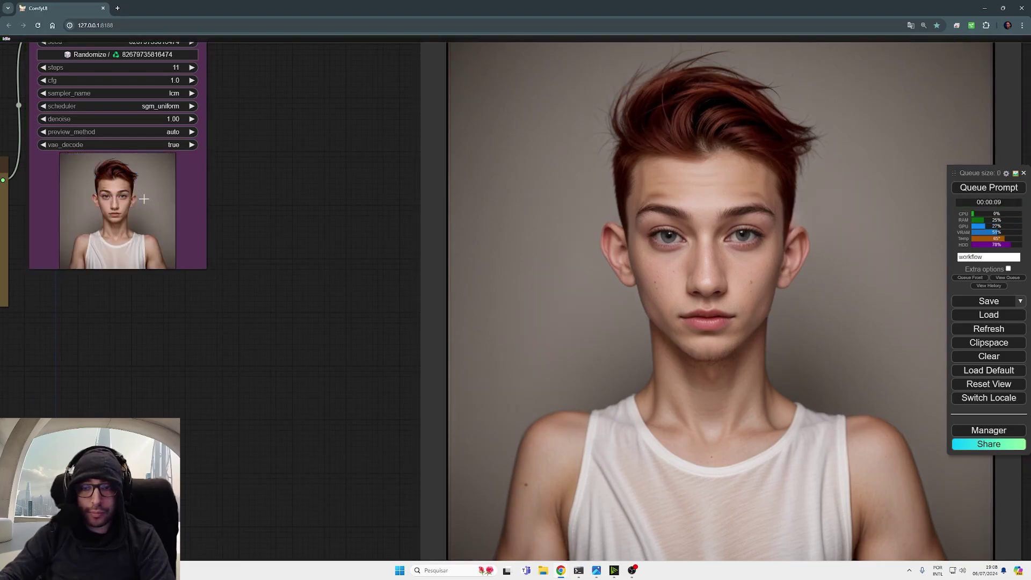
# Set Apply ControlNet (Advanced) strength to 0.75, nudge the node slightly and regenerate the portrait
pyautogui.scroll(-3, 254, 301)
pyautogui.moveTo(273, 310); pyautogui.dragTo(562, 308)
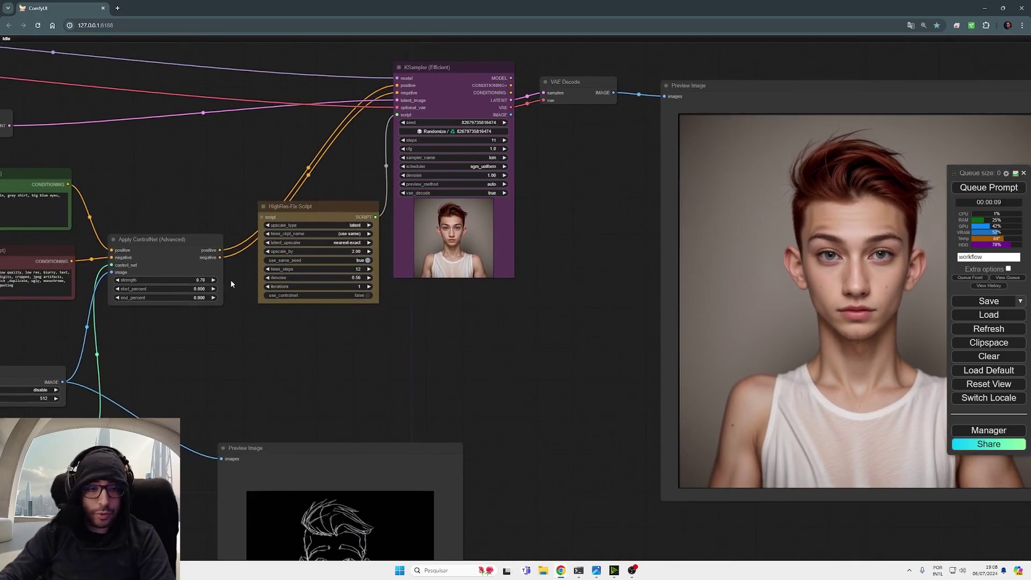
pyautogui.click(200, 280)
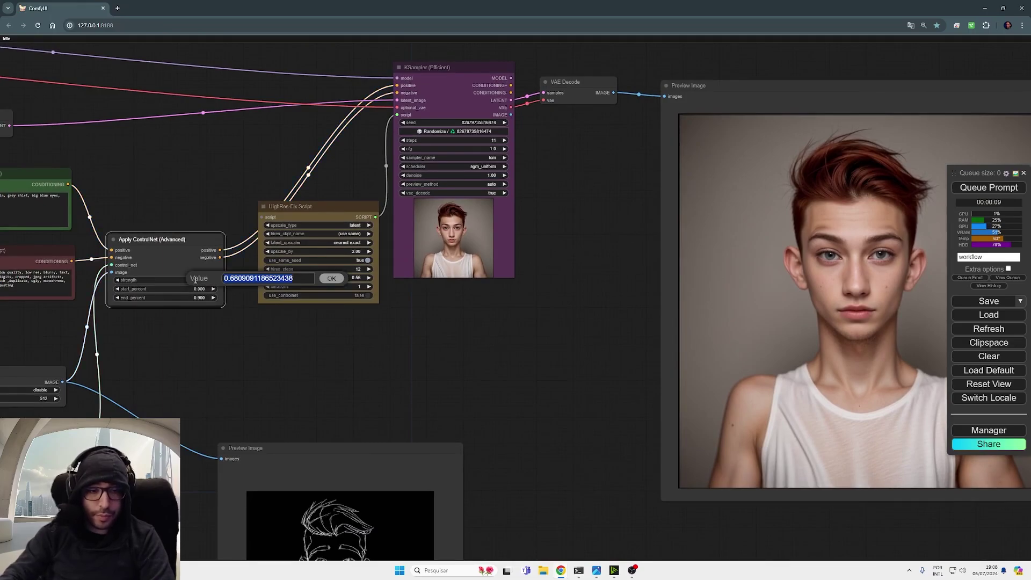
pyautogui.write('0.75')
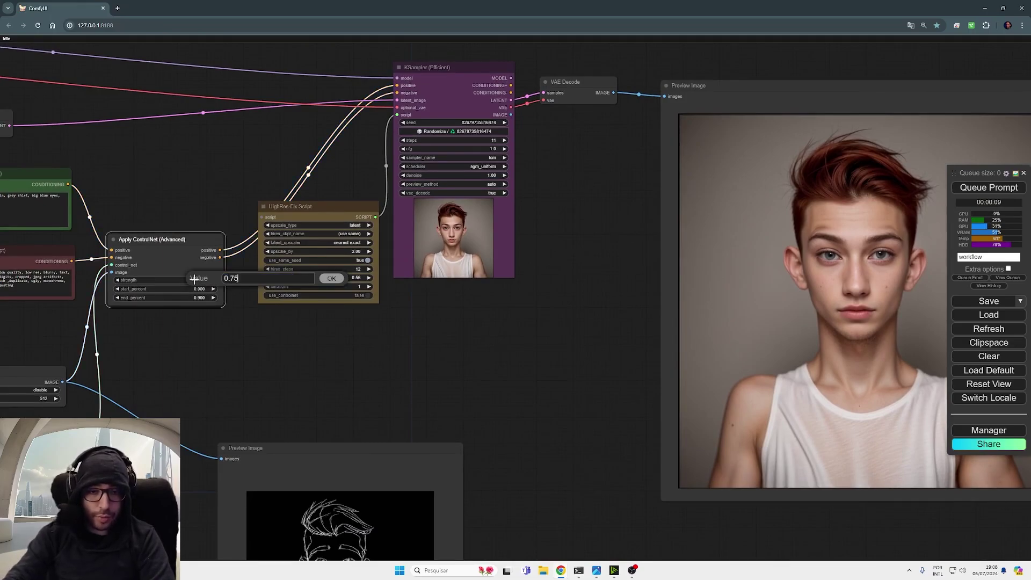
pyautogui.press('Return')
pyautogui.moveTo(181, 245); pyautogui.dragTo(185, 243)
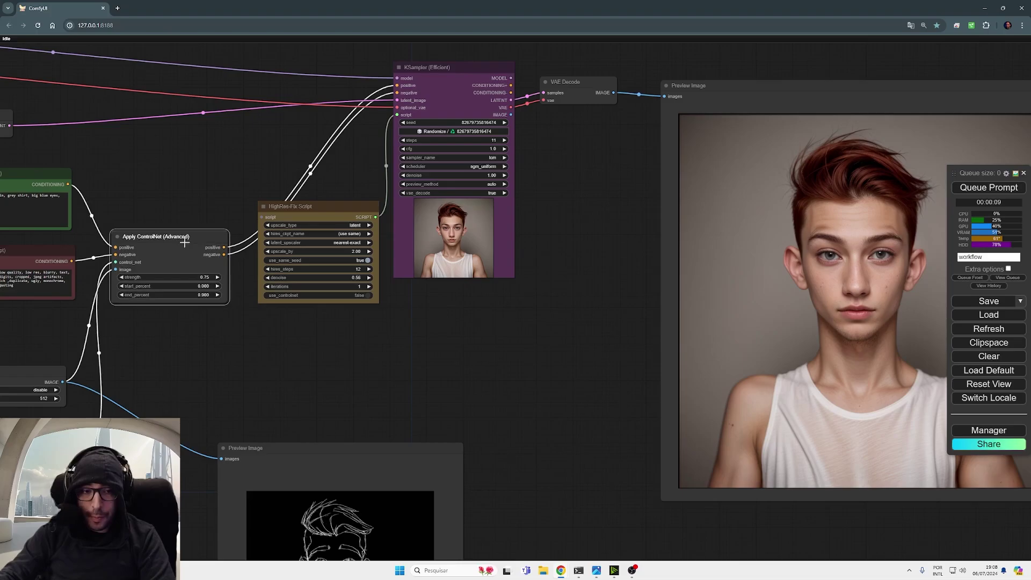
pyautogui.click(988, 187)
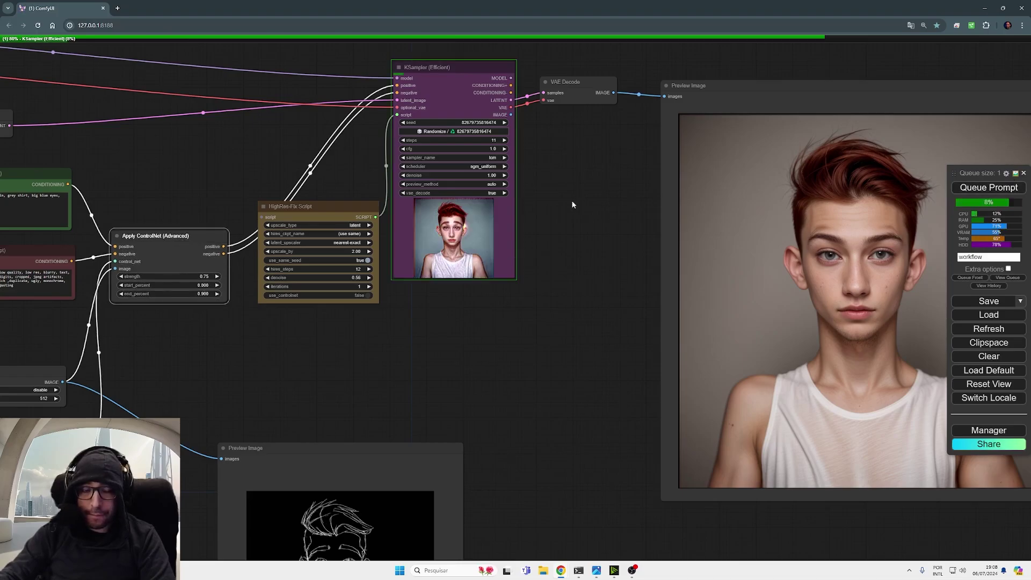
pyautogui.click(554, 306)
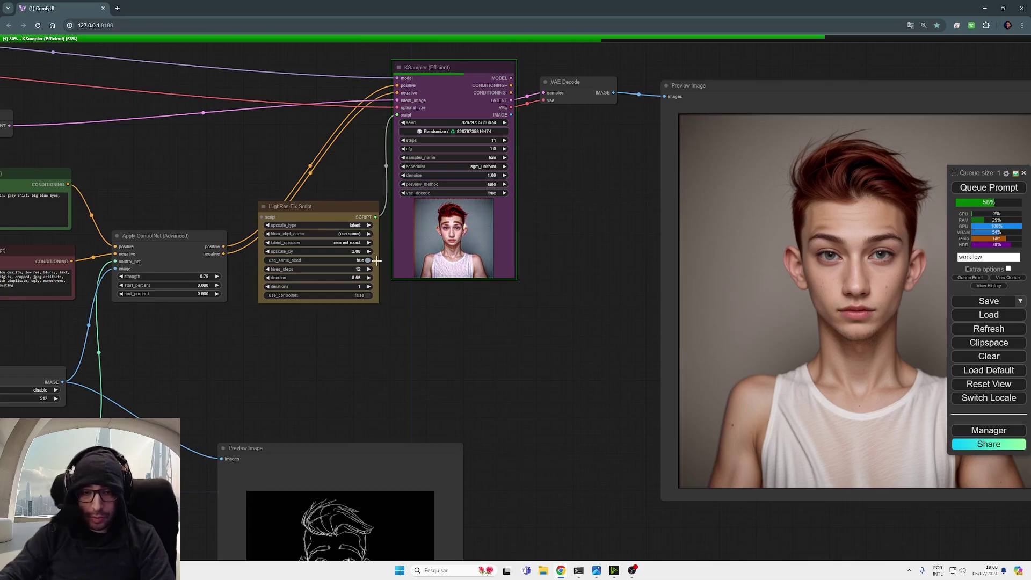
# Examine the portrait generated with the HighRes-Fix Script's tile ControlNet and compare it with the node's settings
pyautogui.scroll(5, 377, 260)
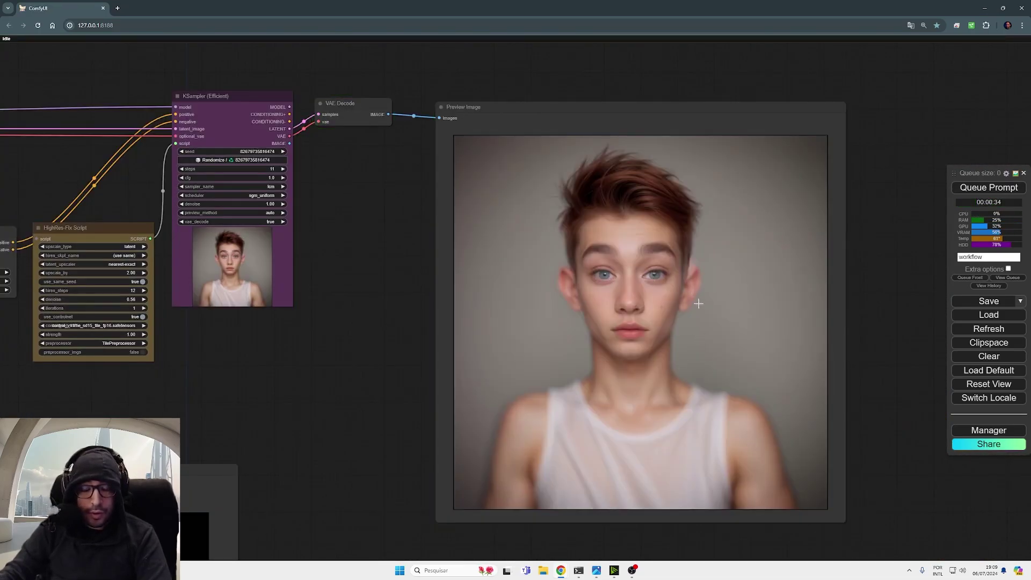
pyautogui.scroll(6, 698, 304)
pyautogui.scroll(-5, 718, 372)
pyautogui.moveTo(237, 370); pyautogui.dragTo(384, 372)
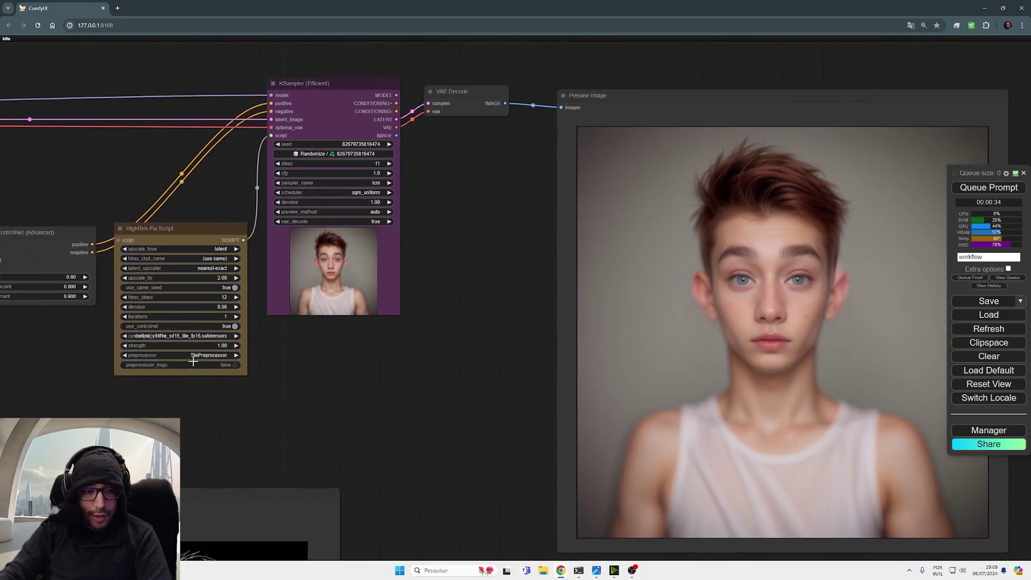
# Set the HighRes-Fix Script's ControlNet strength to 0.6 and regenerate the portrait
pyautogui.click(159, 346)
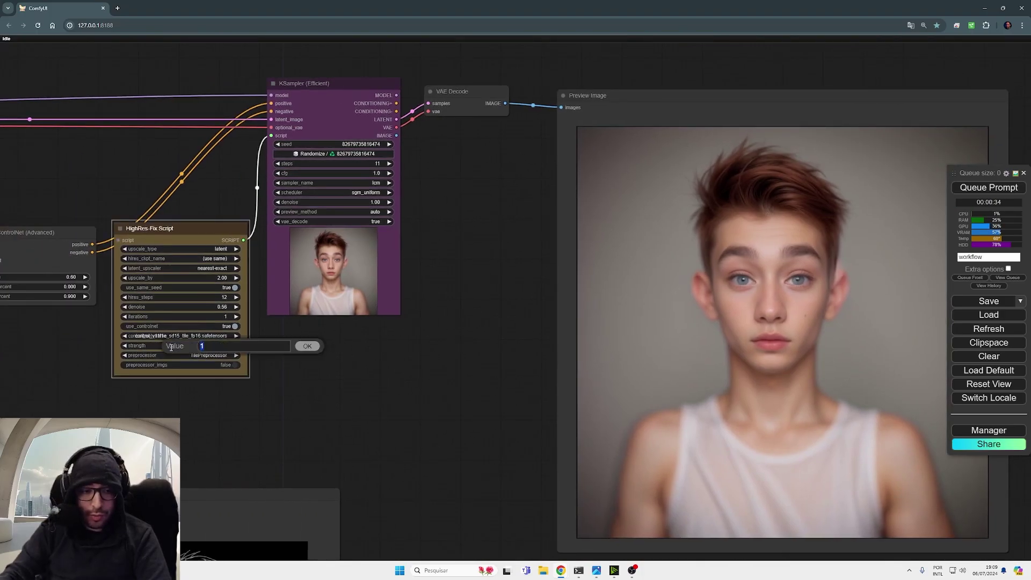
pyautogui.write('0.6')
pyautogui.press('Return')
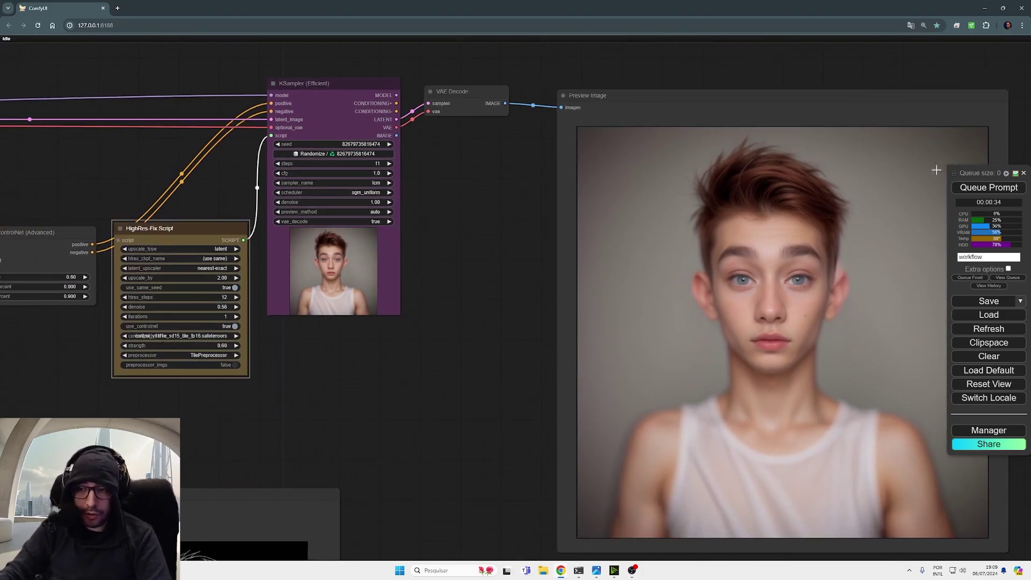
pyautogui.click(976, 193)
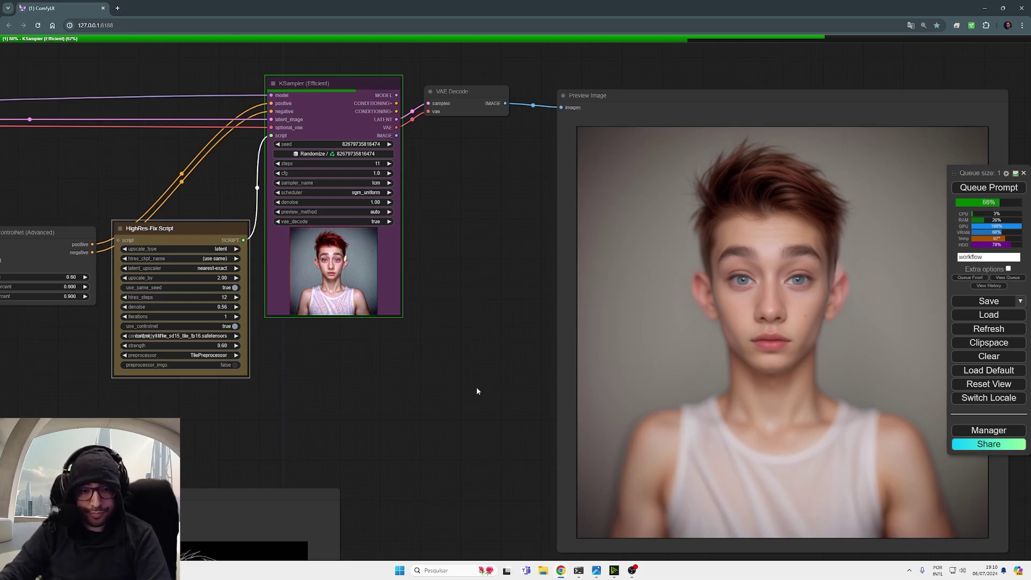
pyautogui.moveTo(524, 321); pyautogui.dragTo(429, 324)
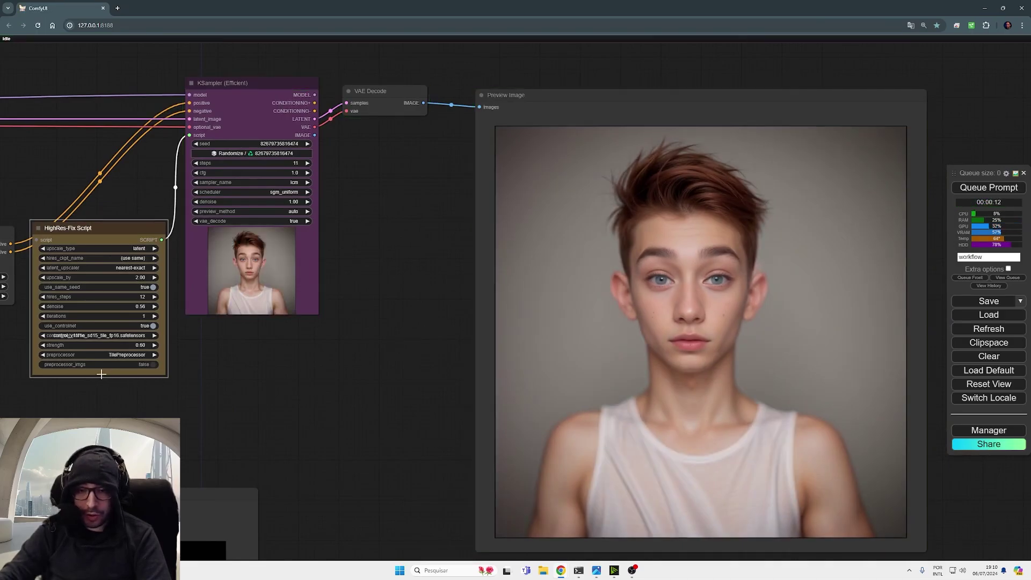
# Enable preprocessor_imgs in the HighRes-Fix Script, regenerate the portrait and inspect it up close
pyautogui.click(155, 365)
pyautogui.hotkey('ctrl', 'Return')
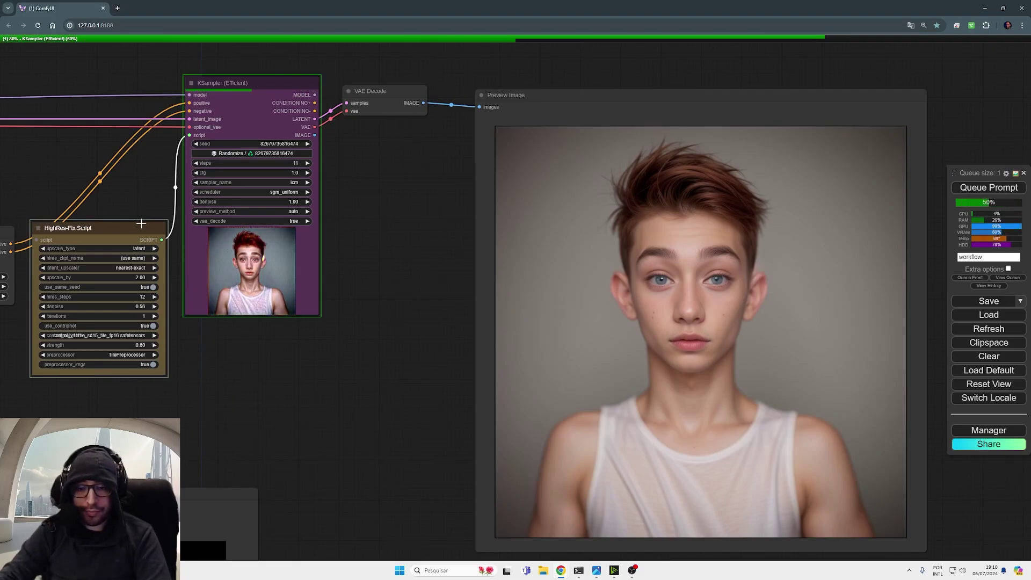
pyautogui.moveTo(141, 223); pyautogui.dragTo(137, 223)
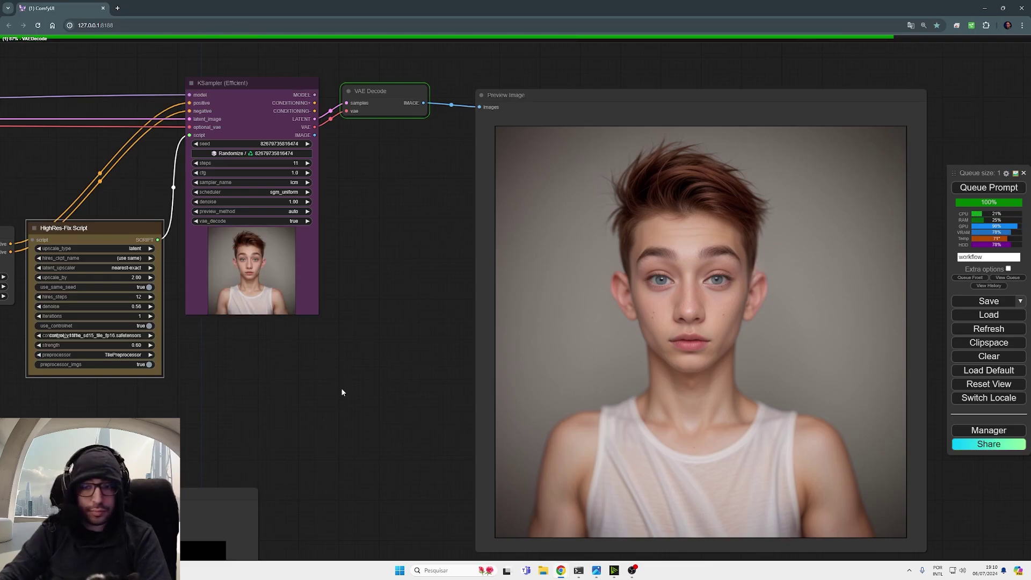
pyautogui.scroll(6, 725, 385)
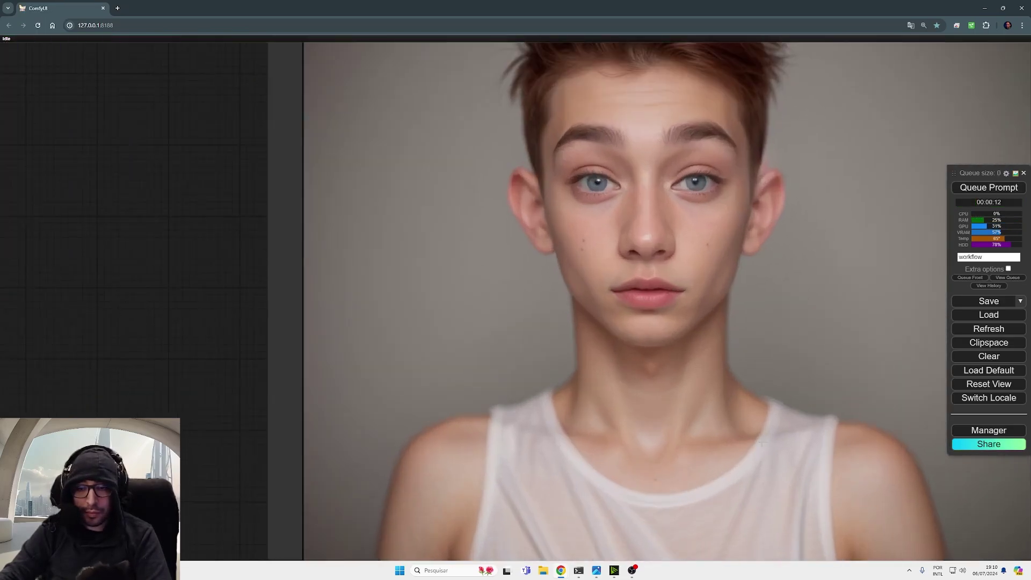
pyautogui.scroll(-5, 763, 444)
pyautogui.moveTo(328, 404); pyautogui.dragTo(448, 406)
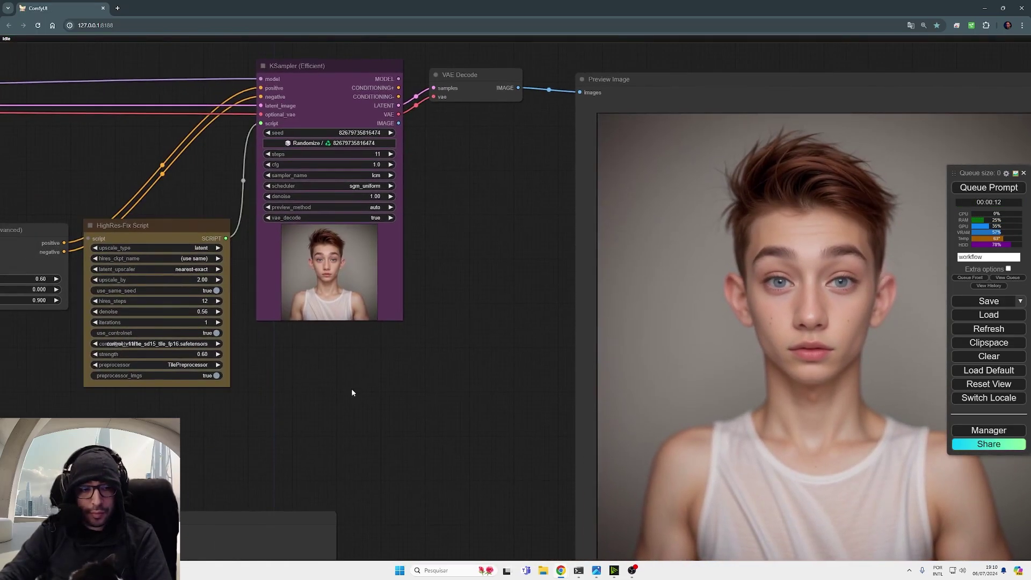
pyautogui.click(192, 356)
pyautogui.write('0.5')
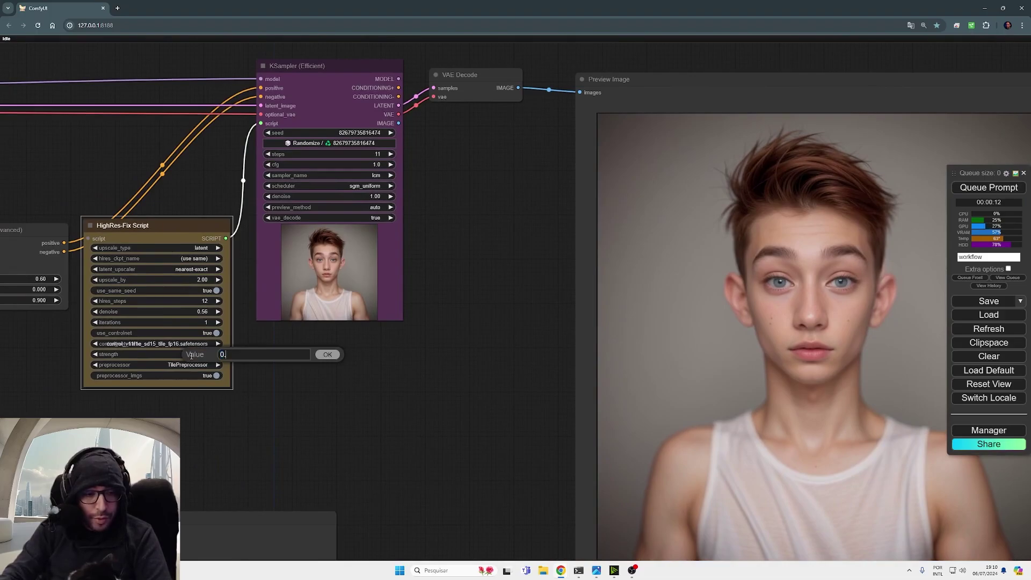
pyautogui.press('Return')
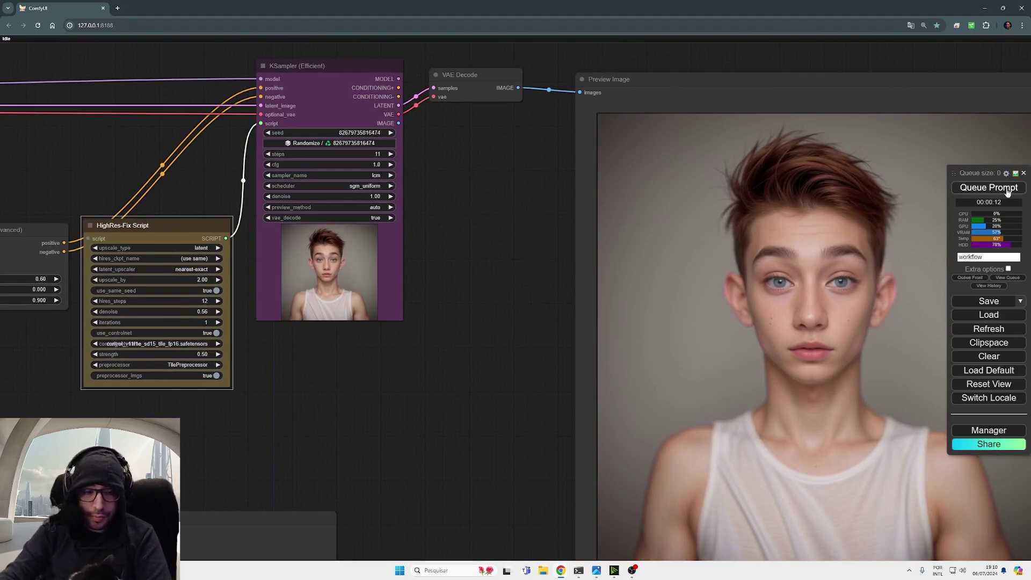
# Set the HighRes-Fix Script's ControlNet strength to 0.3, regenerate the portrait and inspect its details
pyautogui.click(200, 355)
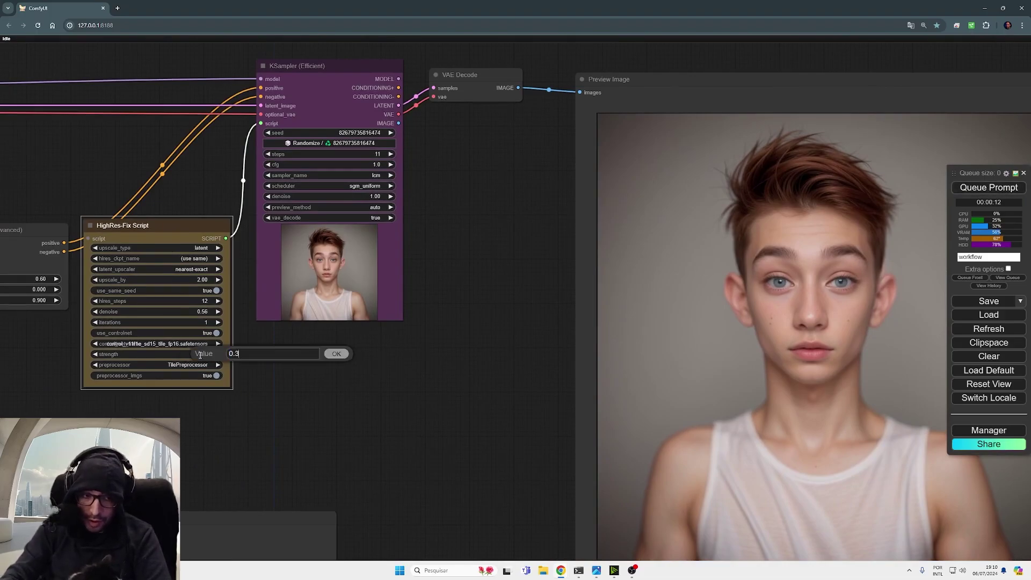
pyautogui.press('Return')
pyautogui.click(967, 187)
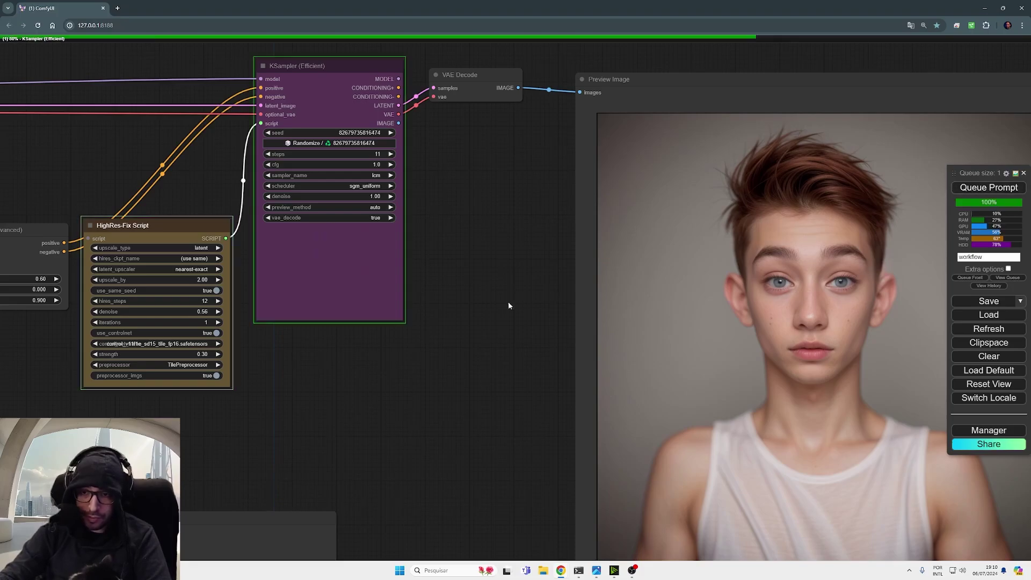
pyautogui.moveTo(462, 297); pyautogui.dragTo(325, 221)
pyautogui.scroll(-3, 361, 251)
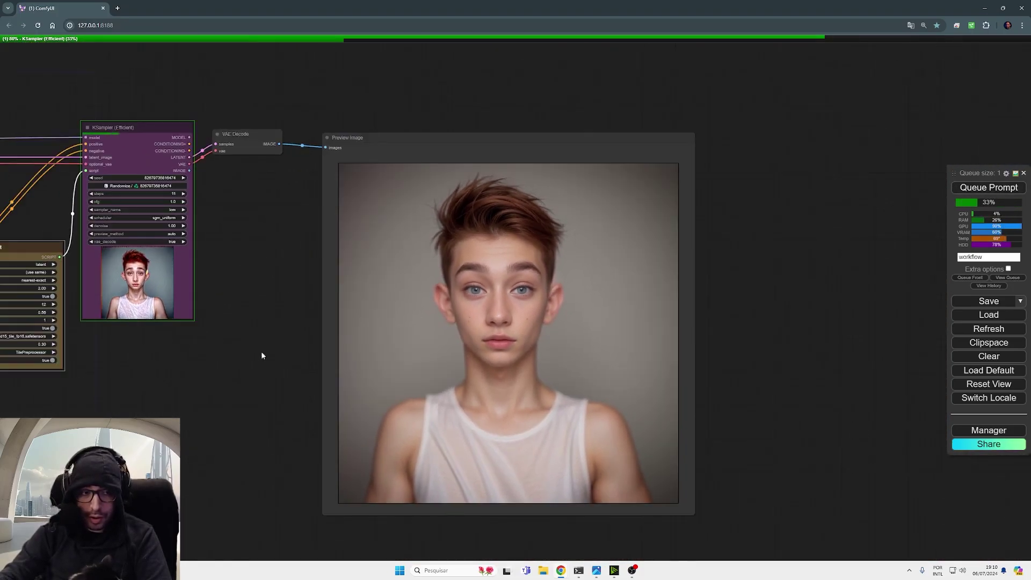
pyautogui.moveTo(262, 355); pyautogui.dragTo(339, 311)
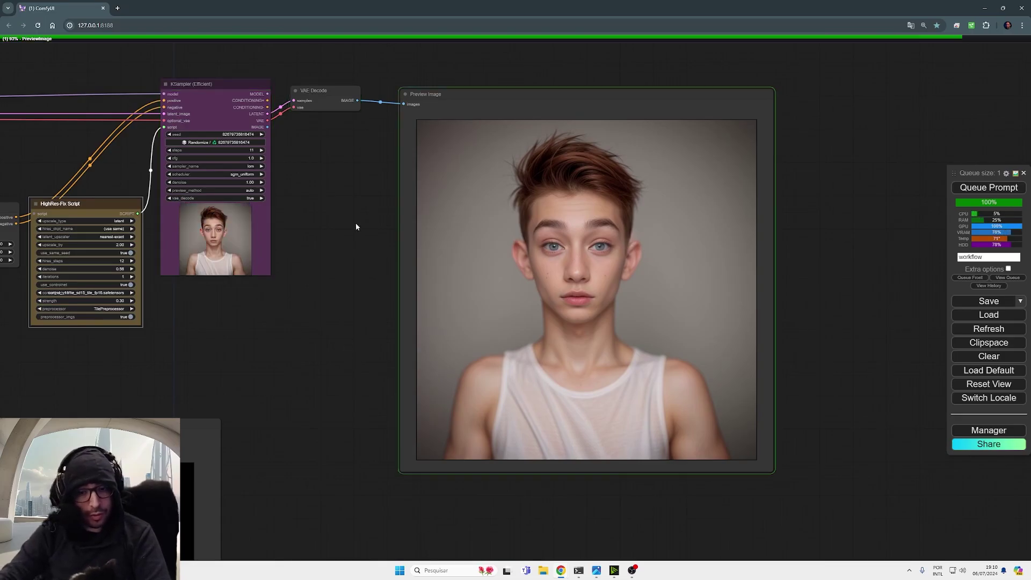
pyautogui.scroll(5, 670, 342)
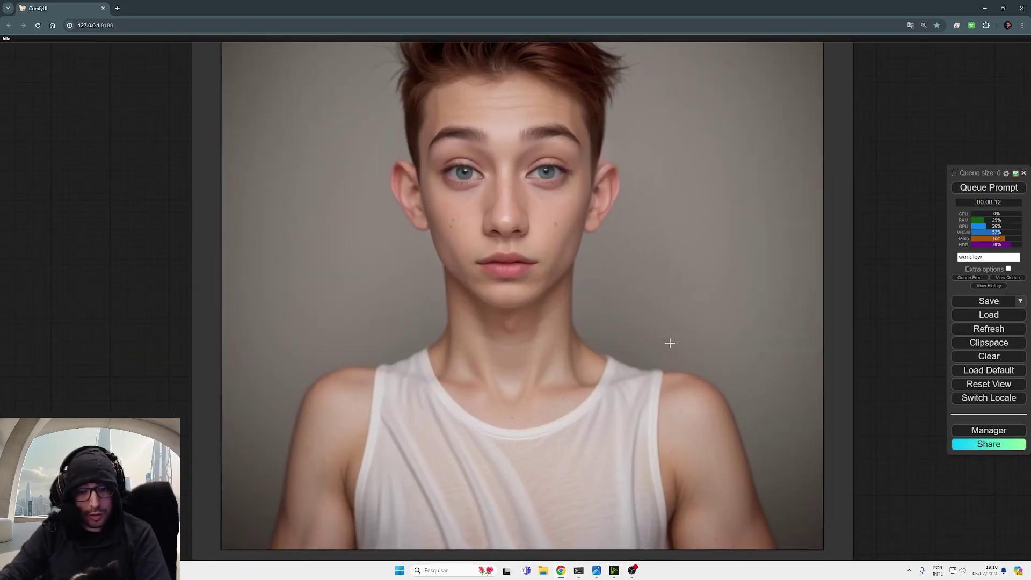
pyautogui.scroll(-2, 669, 343)
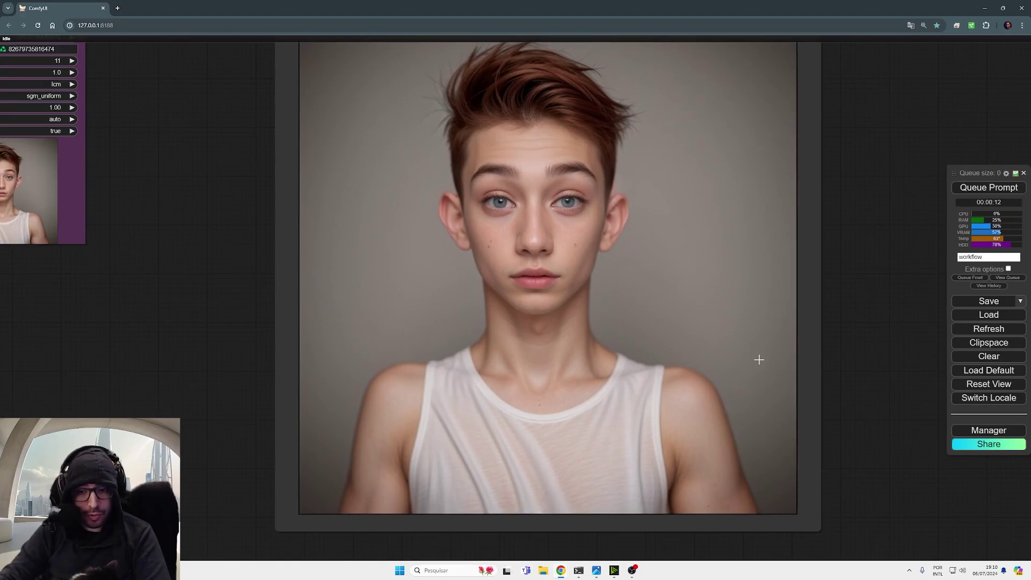
pyautogui.scroll(2, 645, 349)
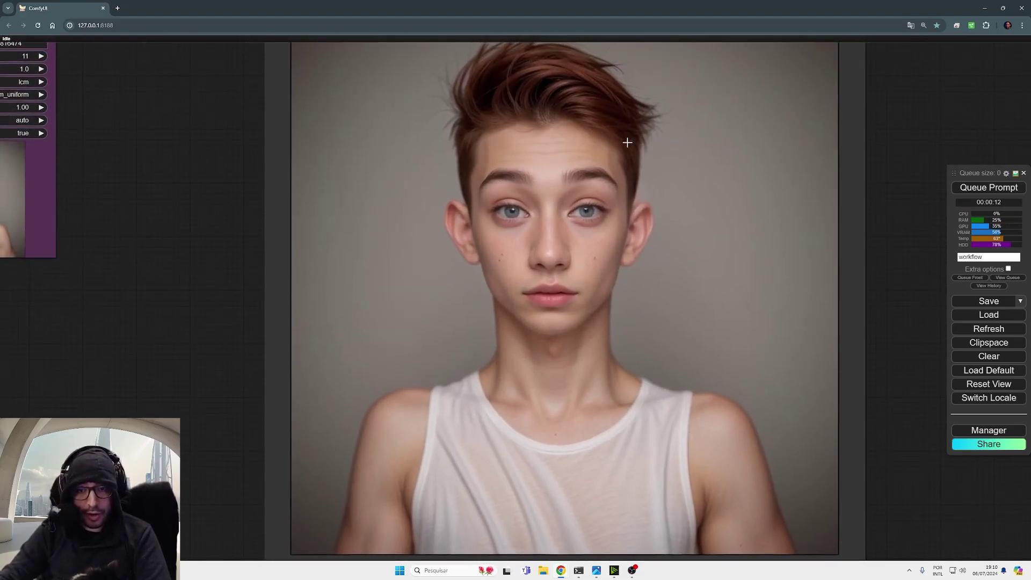
# Bypass the Load LoRA node that applies the LCM weights
pyautogui.scroll(-3, 653, 427)
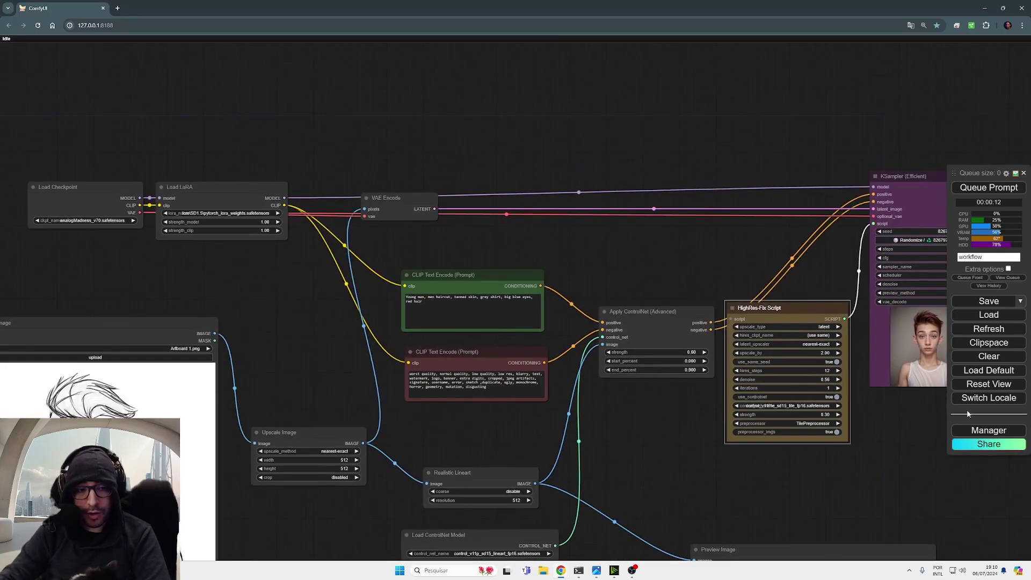
pyautogui.click(237, 193)
pyautogui.hotkey('ctrl', 'b')
# Set the KSampler (Efficient) steps to 30 and cfg to 7
pyautogui.moveTo(689, 245); pyautogui.dragTo(33, 199)
pyautogui.scroll(7, 262, 182)
pyautogui.click(363, 233)
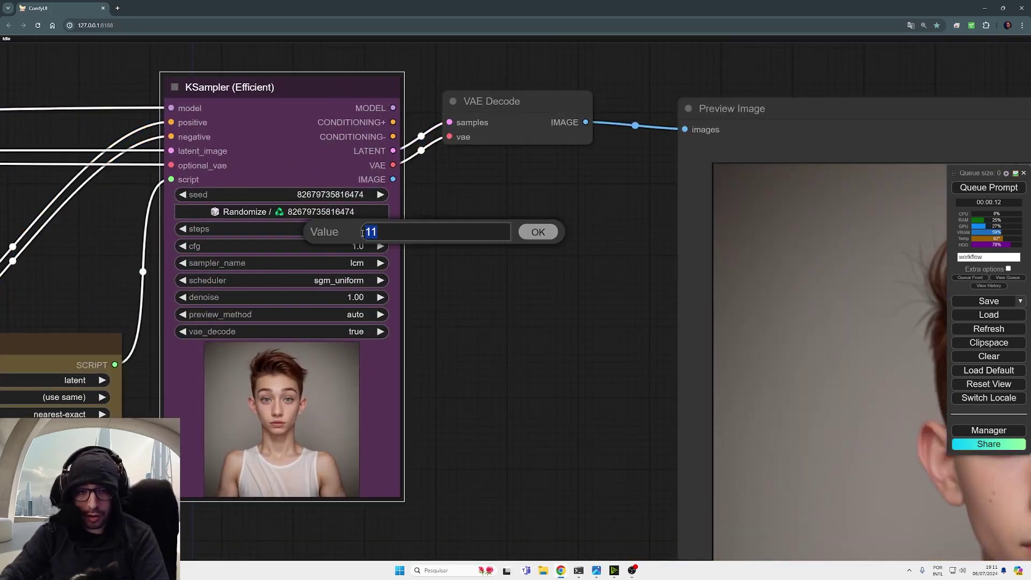
pyautogui.write('30')
pyautogui.press('Return')
pyautogui.click(361, 248)
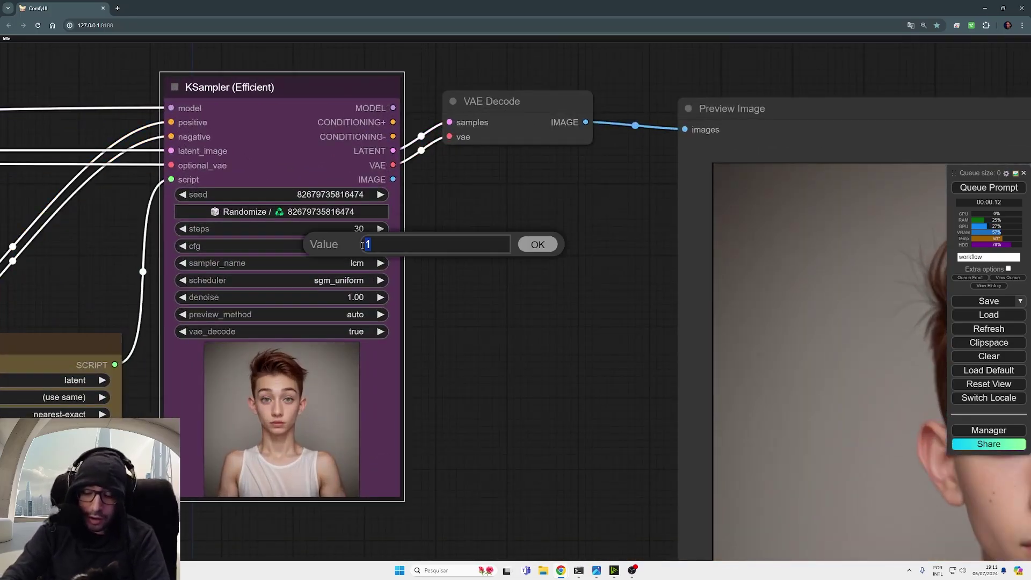
pyautogui.write('7')
pyautogui.press('Return')
# Change the KSampler's sampler to dpmpp_2m and its scheduler to karras, and regenerate the portrait
pyautogui.click(356, 263)
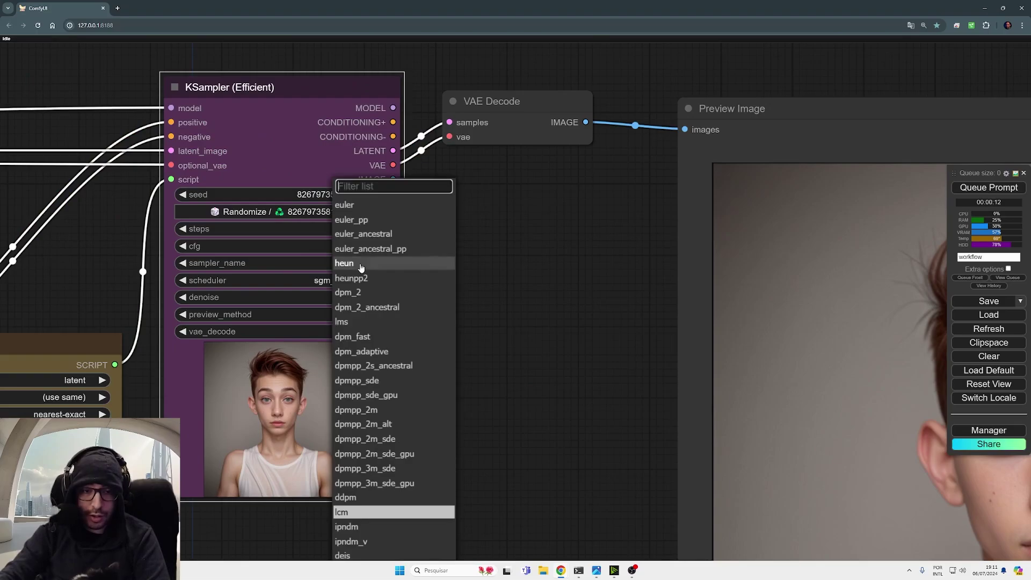
pyautogui.click(379, 411)
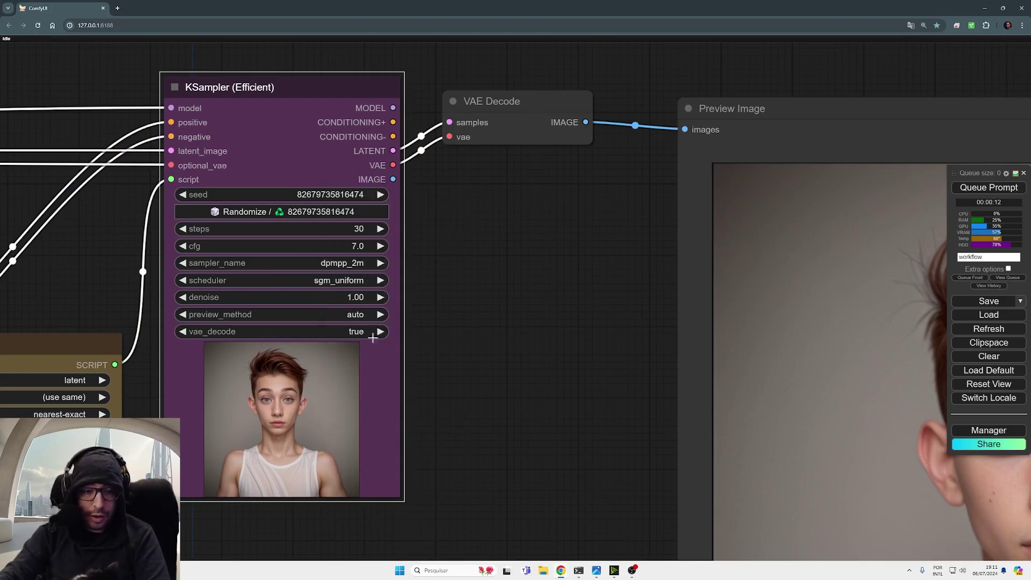
pyautogui.click(346, 280)
pyautogui.click(379, 274)
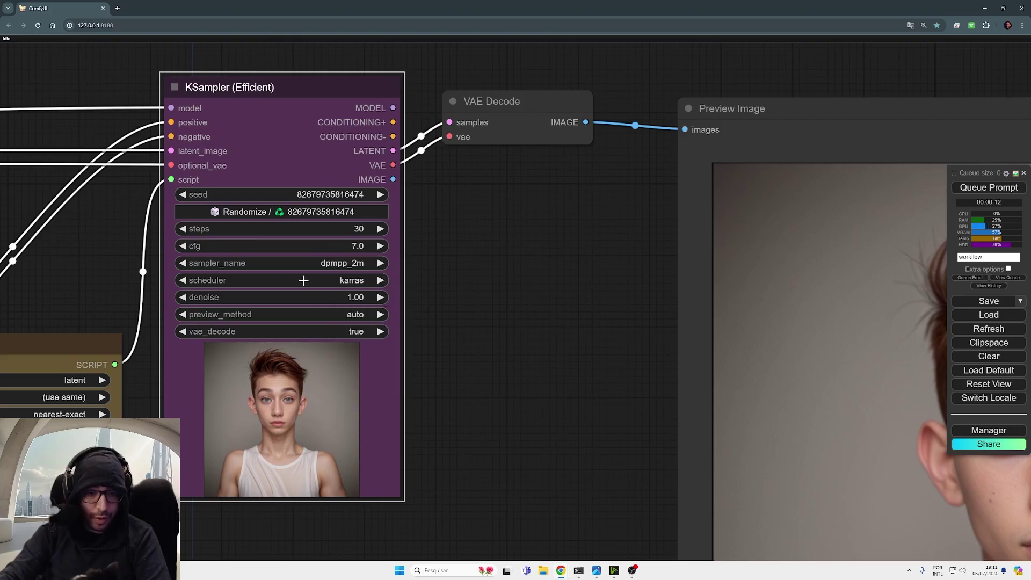
pyautogui.hotkey('ctrl', 'Return')
pyautogui.scroll(-5, 629, 312)
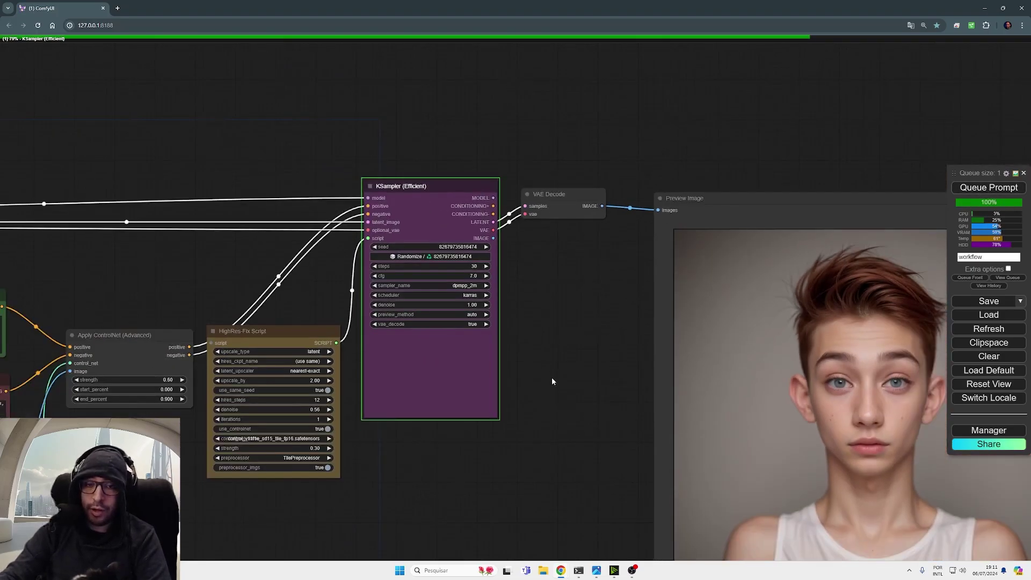
# Move the VAE Decode and Preview Image nodes to line up in a row beside the KSampler
pyautogui.moveTo(552, 377); pyautogui.dragTo(421, 201)
pyautogui.moveTo(430, 87); pyautogui.dragTo(422, 103)
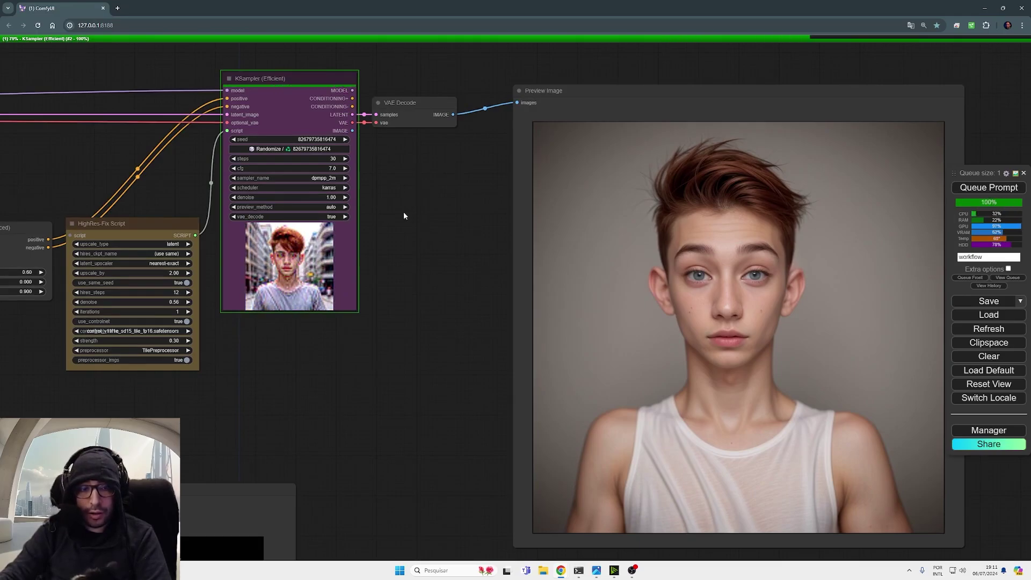
pyautogui.moveTo(549, 152); pyautogui.dragTo(507, 158)
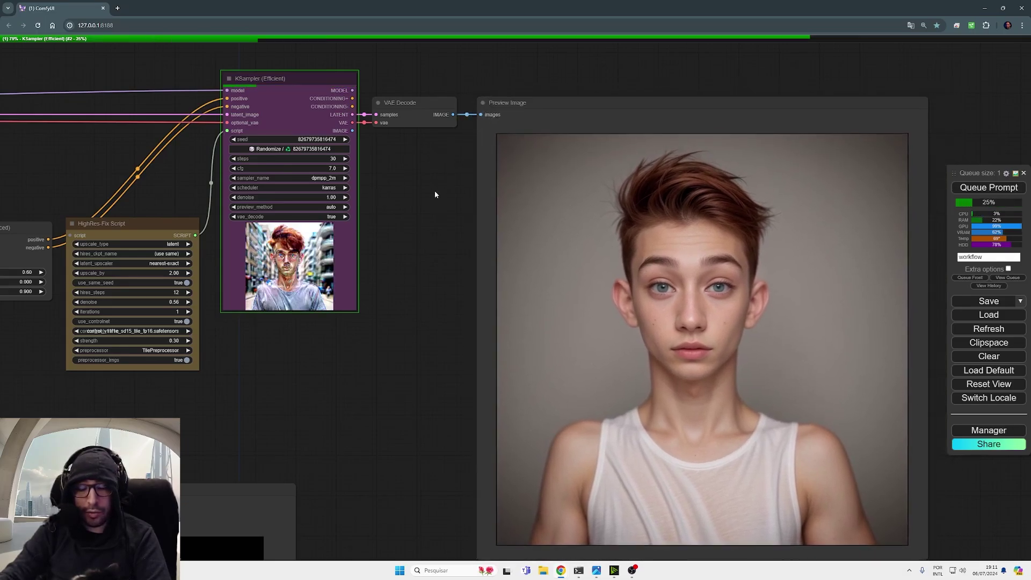
# Examine the KSampler preview during generation and the finished portrait in the Preview Image node
pyautogui.moveTo(434, 191); pyautogui.dragTo(310, 173)
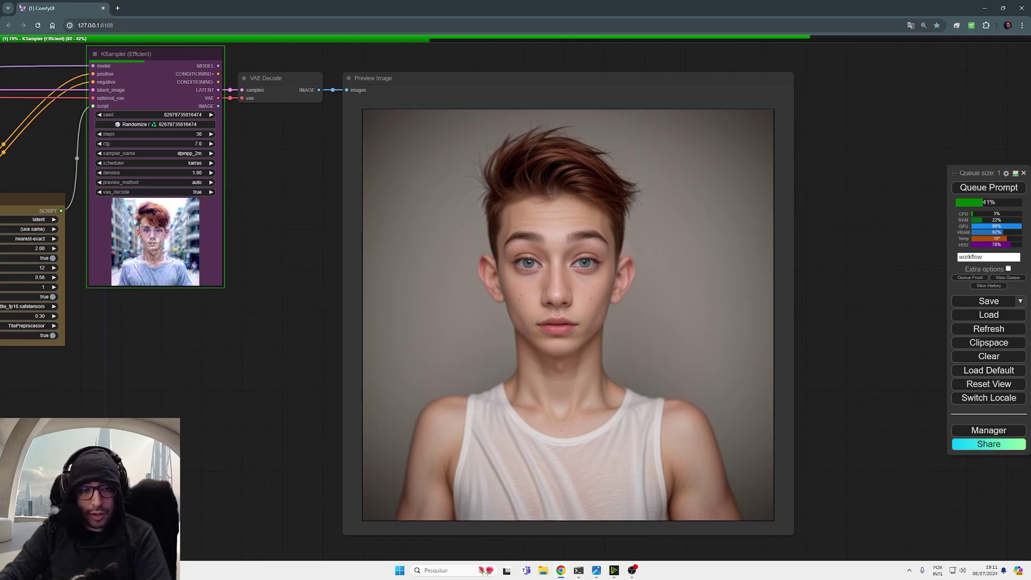
pyautogui.scroll(10, 189, 220)
pyautogui.scroll(-5, 263, 198)
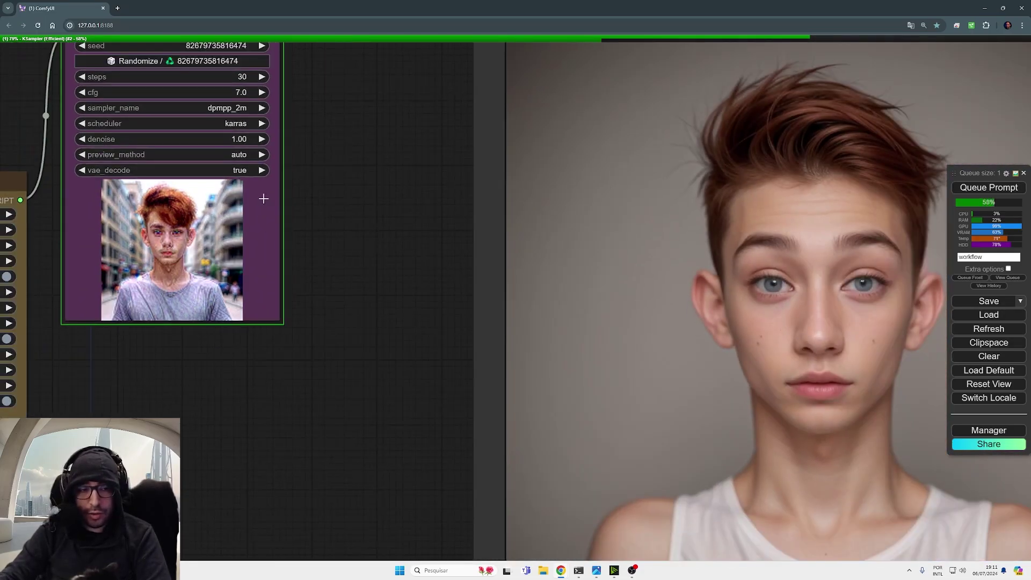
pyautogui.rightClick(226, 258)
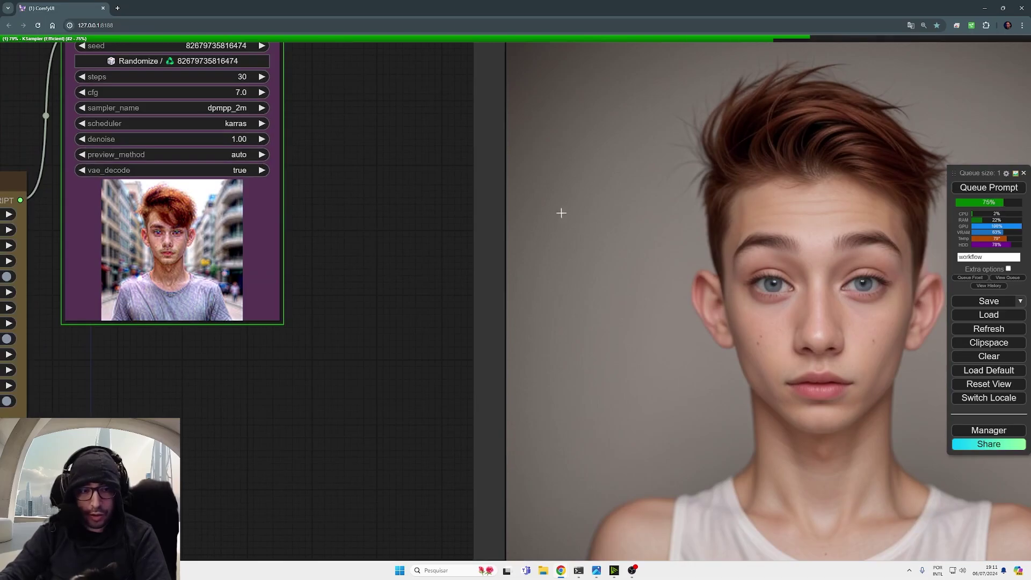
pyautogui.scroll(-3, 333, 342)
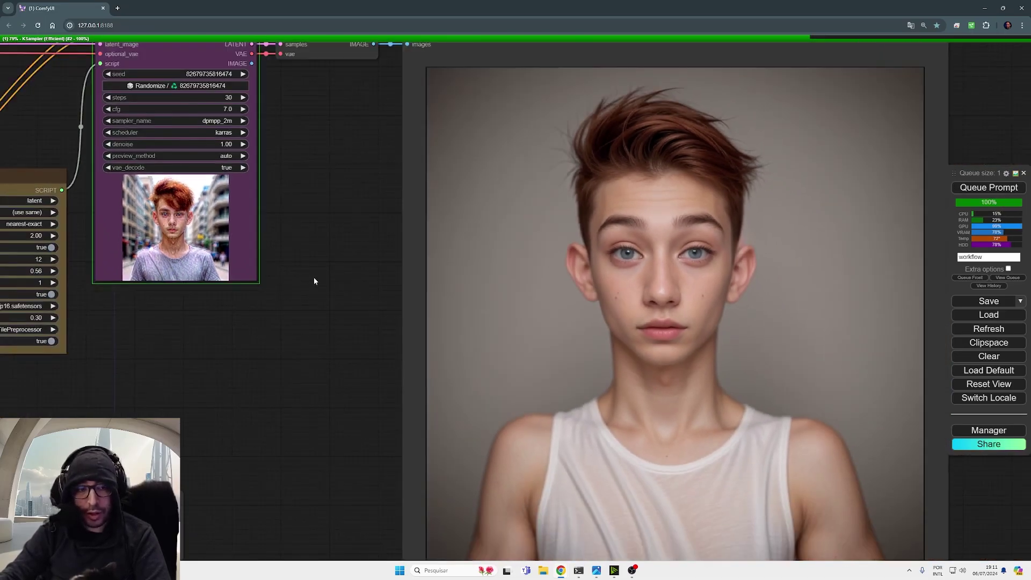
pyautogui.moveTo(324, 281); pyautogui.dragTo(264, 256)
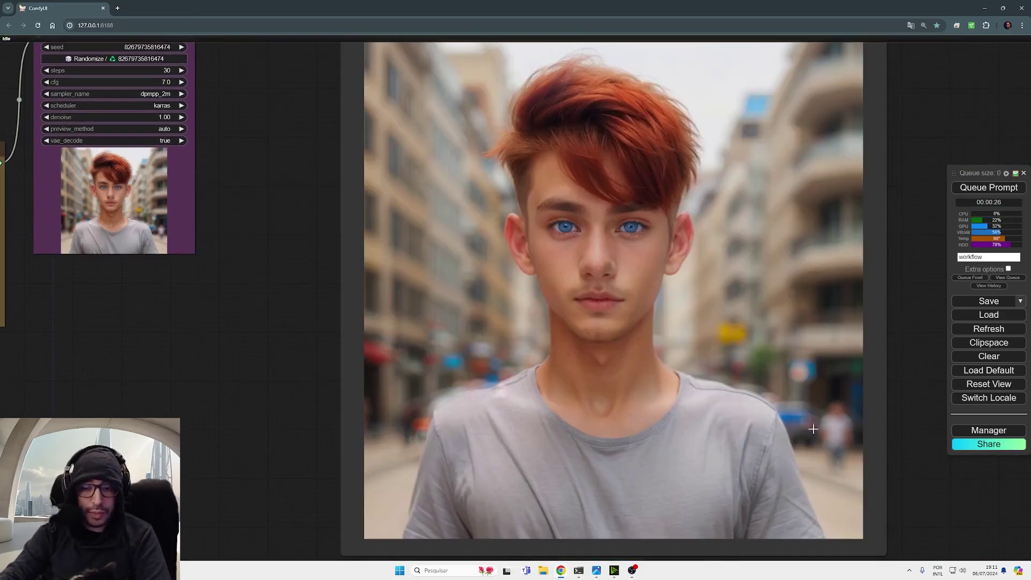
pyautogui.scroll(4, 797, 372)
pyautogui.scroll(-10, 609, 138)
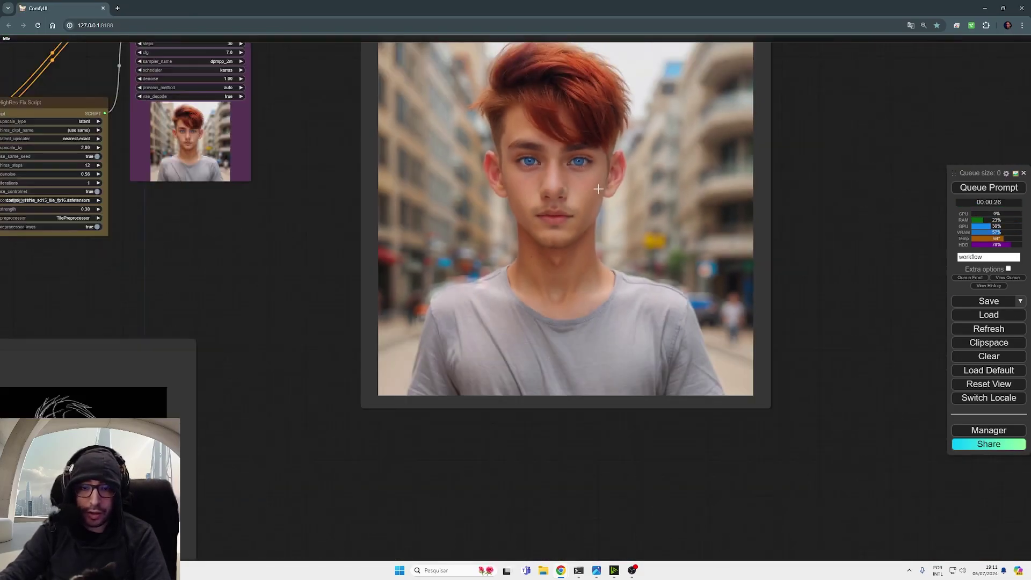
# Move the Load Image node containing the sketch next to the Preview Image node, leaving a gap between them
pyautogui.moveTo(311, 299); pyautogui.dragTo(488, 284)
pyautogui.moveTo(95, 296)
pyautogui.mouseDown()
pyautogui.moveTo(771, 267)
pyautogui.moveTo(894, 217)
pyautogui.mouseUp()
pyautogui.moveTo(878, 77)
pyautogui.mouseDown()
pyautogui.moveTo(542, 237)
pyautogui.moveTo(639, 341)
pyautogui.mouseUp()
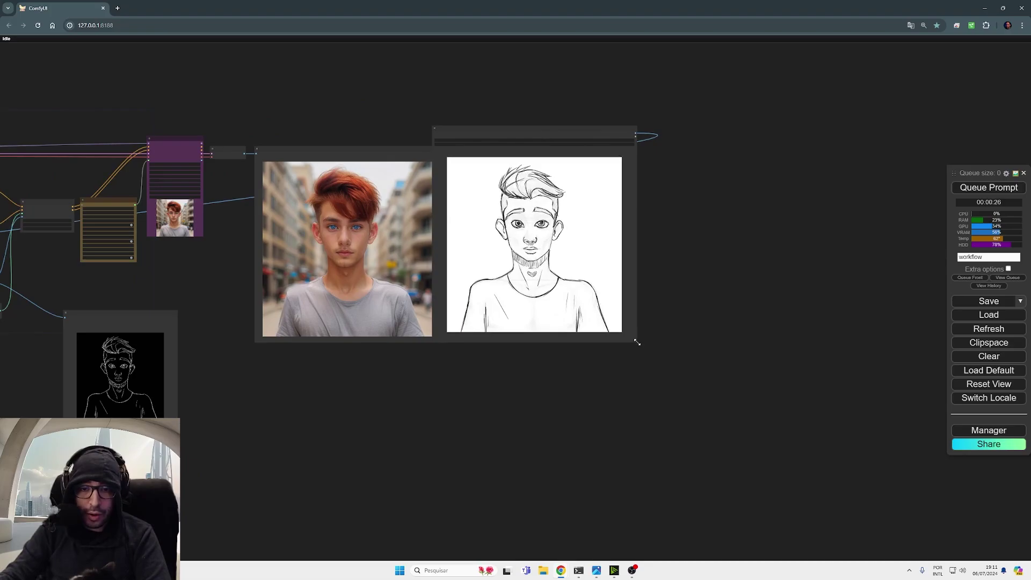
pyautogui.moveTo(576, 299); pyautogui.dragTo(603, 299)
# Enlarge the Preview Image node and align the Load Image node with it for a side-by-side comparison
pyautogui.scroll(6, 369, 198)
pyautogui.moveTo(479, 392); pyautogui.dragTo(475, 334)
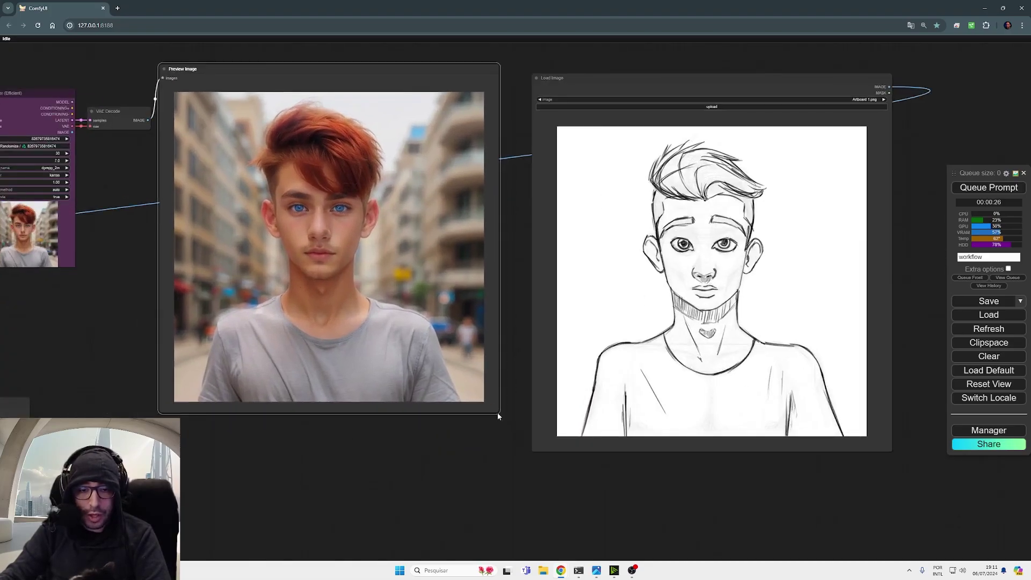
pyautogui.moveTo(499, 413); pyautogui.dragTo(524, 443)
pyautogui.moveTo(598, 373); pyautogui.dragTo(606, 370)
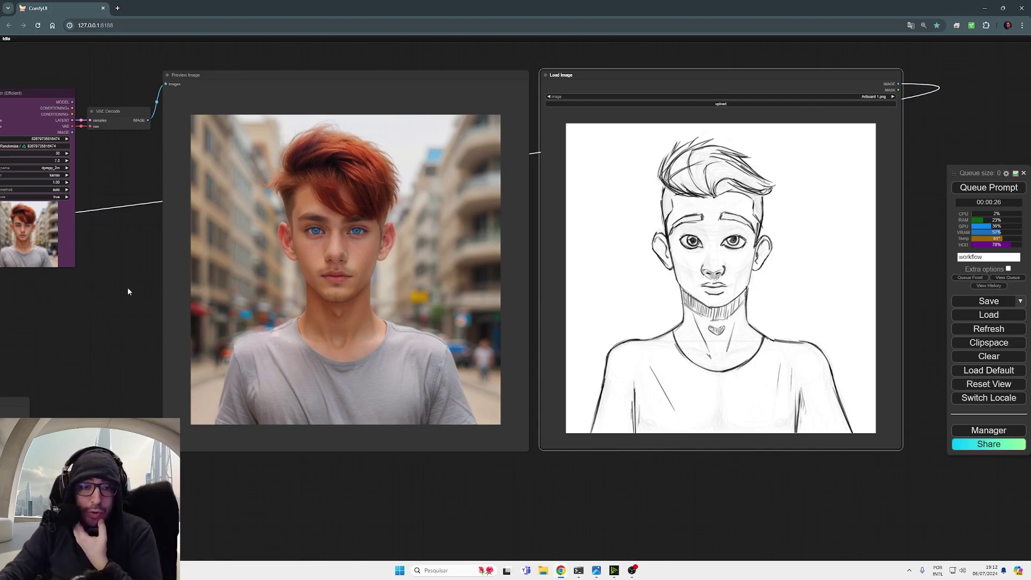
# Examine the generated portrait up close, then set the KSampler's cfg to 7.5
pyautogui.moveTo(113, 315); pyautogui.dragTo(219, 286)
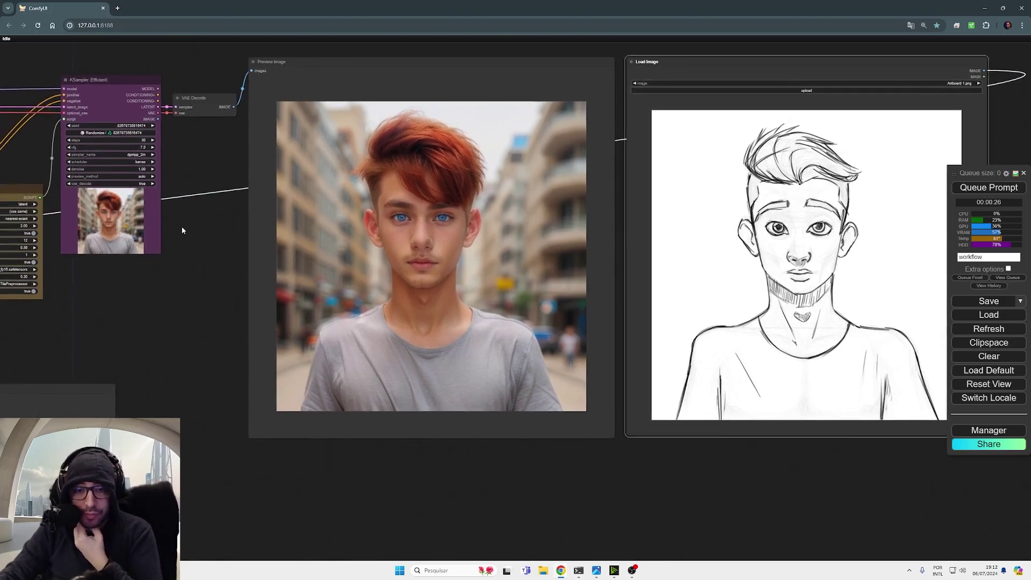
pyautogui.scroll(5, 448, 282)
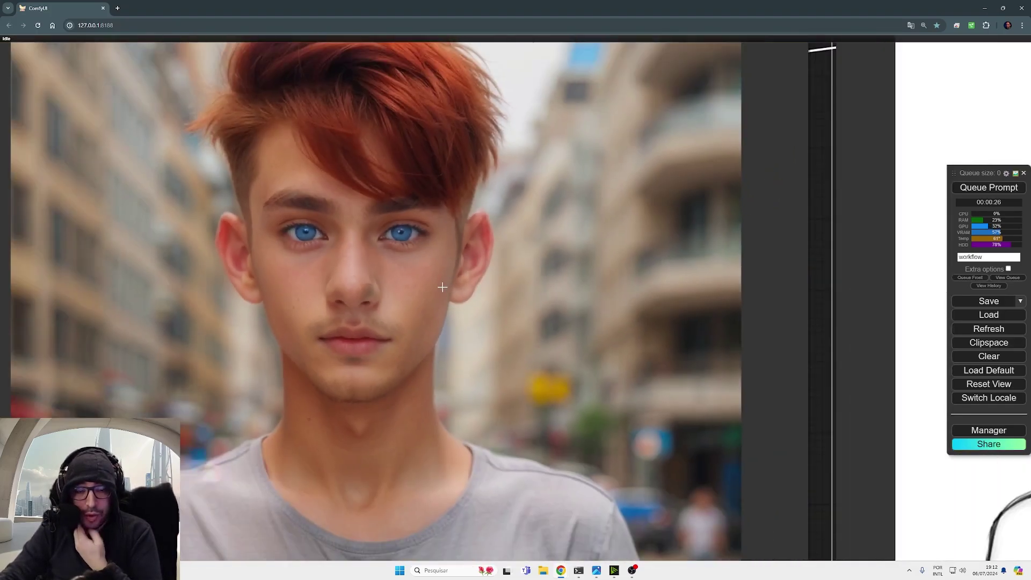
pyautogui.scroll(-5, 442, 287)
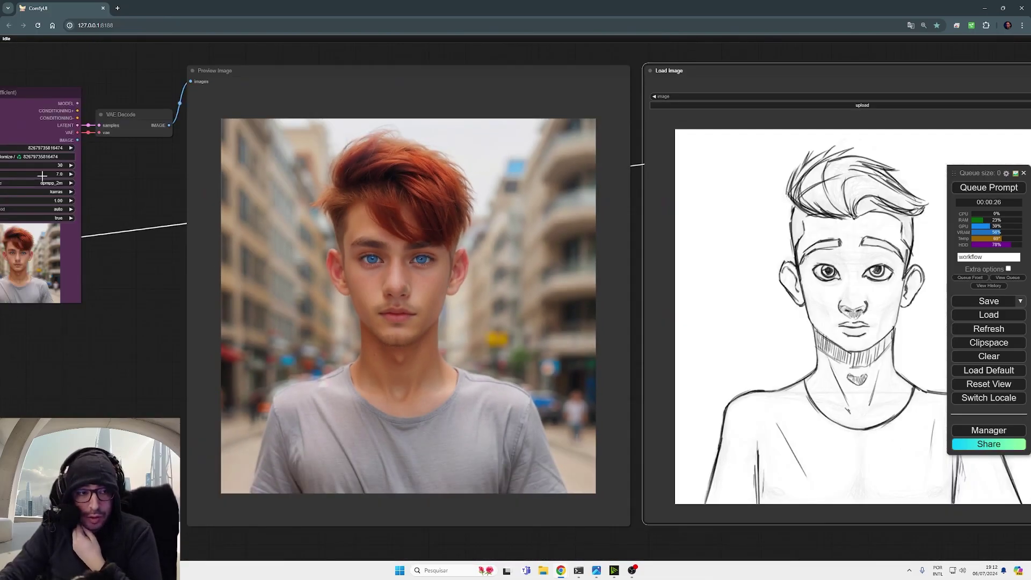
pyautogui.click(41, 175)
pyautogui.write('7.5')
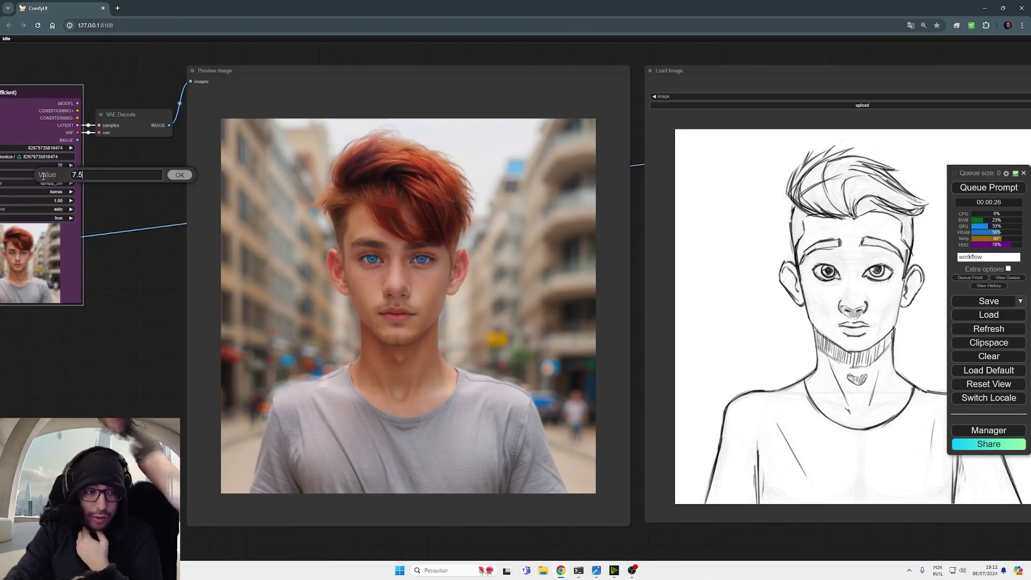
pyautogui.press('Return')
# Set the HighRes-Fix Script's ControlNet strength to 0.20 and denoise to 0.40, and queue a new generation
pyautogui.moveTo(129, 194); pyautogui.dragTo(392, 164)
pyautogui.moveTo(167, 196); pyautogui.dragTo(168, 191)
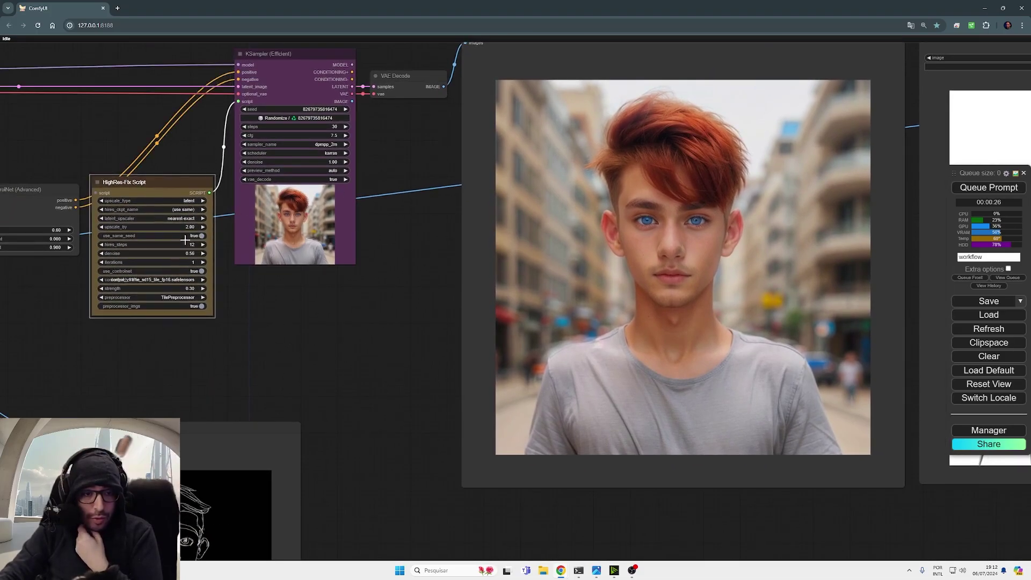
pyautogui.click(171, 290)
pyautogui.press('Return')
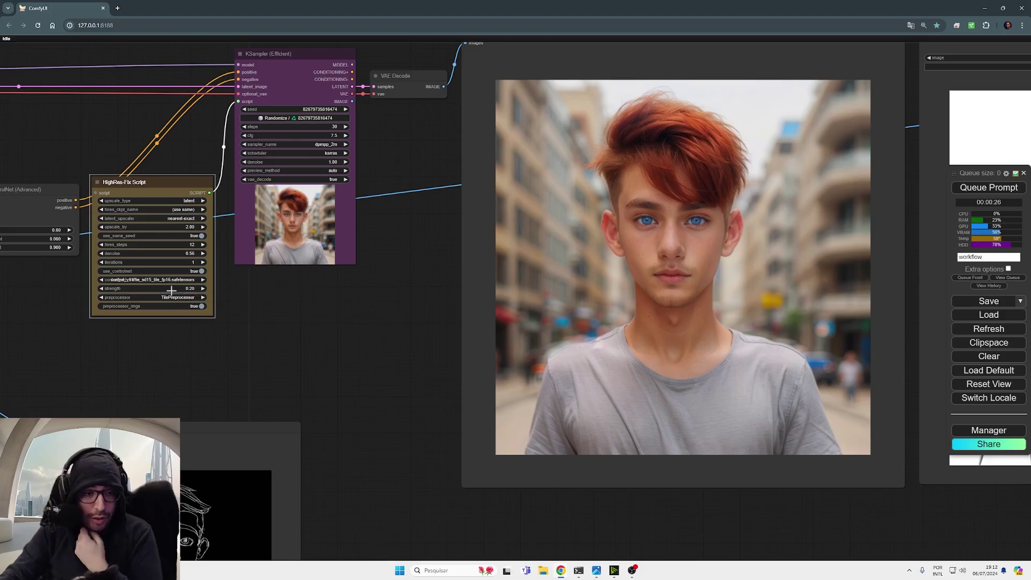
pyautogui.click(180, 253)
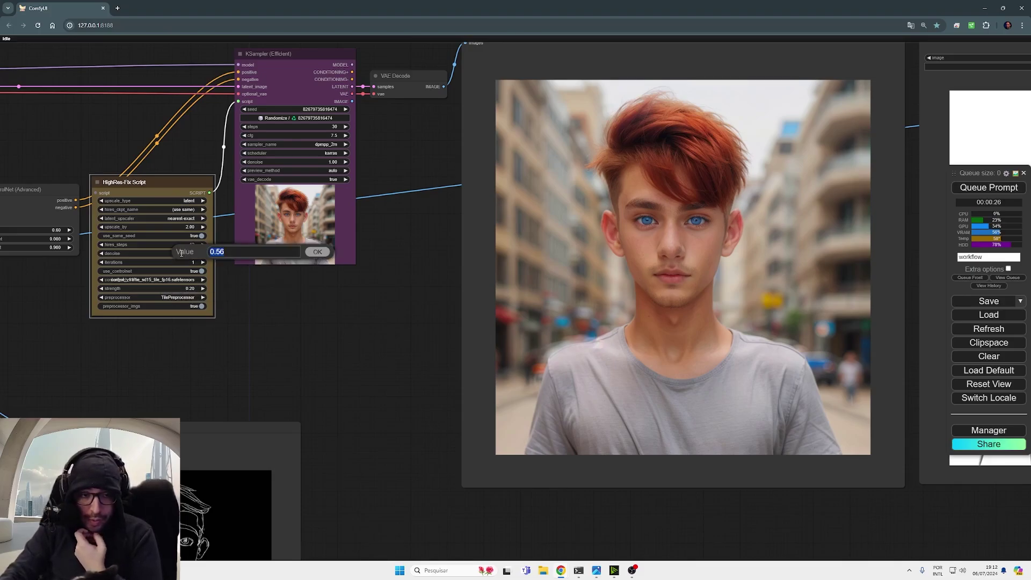
pyautogui.write('0.')
pyautogui.press('Return')
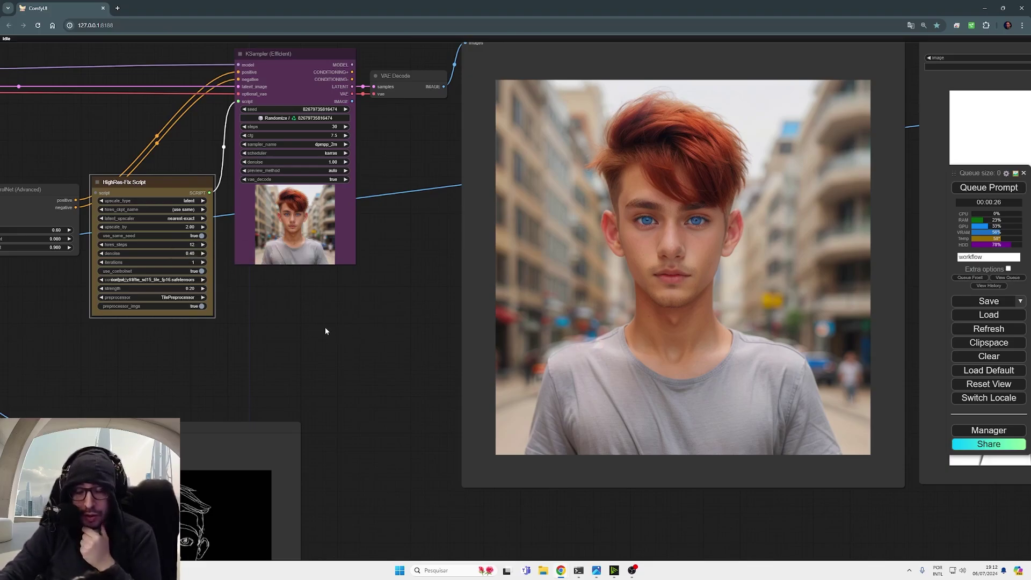
pyautogui.click(988, 187)
pyautogui.moveTo(357, 353); pyautogui.dragTo(415, 350)
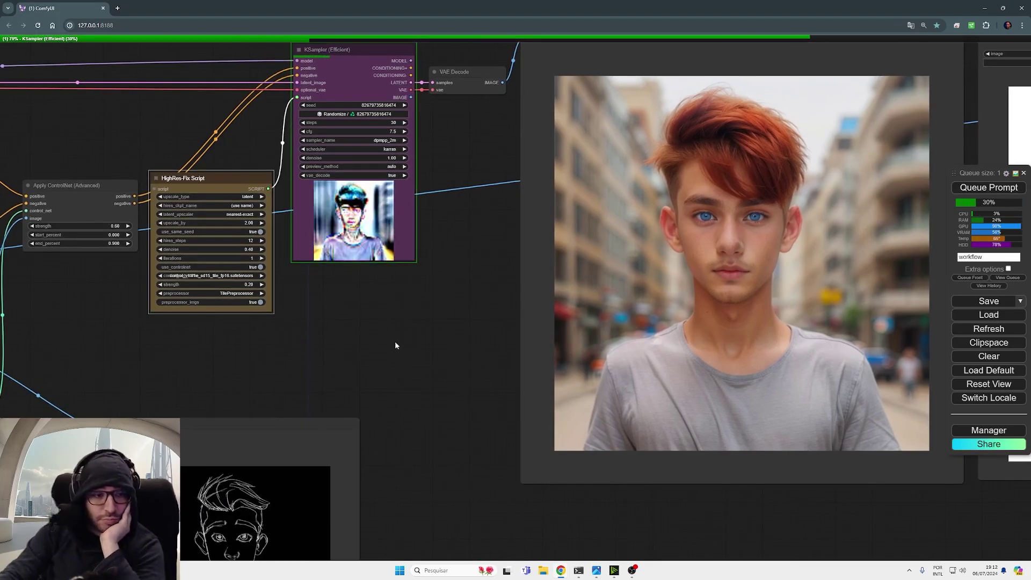
# Set the strength of the Apply ControlNet (Advanced) node to 0.65
pyautogui.moveTo(65, 186); pyautogui.dragTo(61, 185)
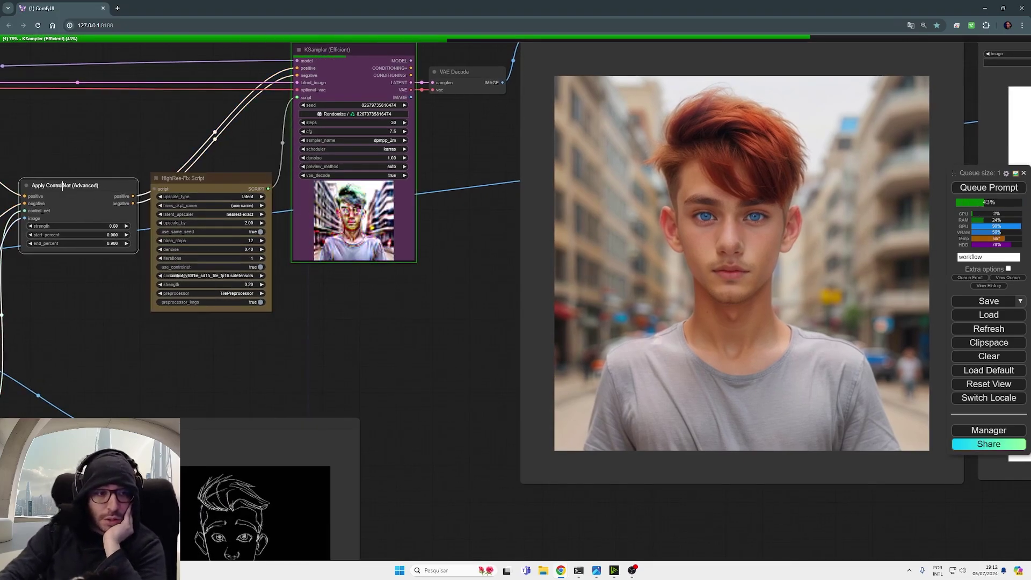
pyautogui.click(92, 226)
pyautogui.press('BackSpace')
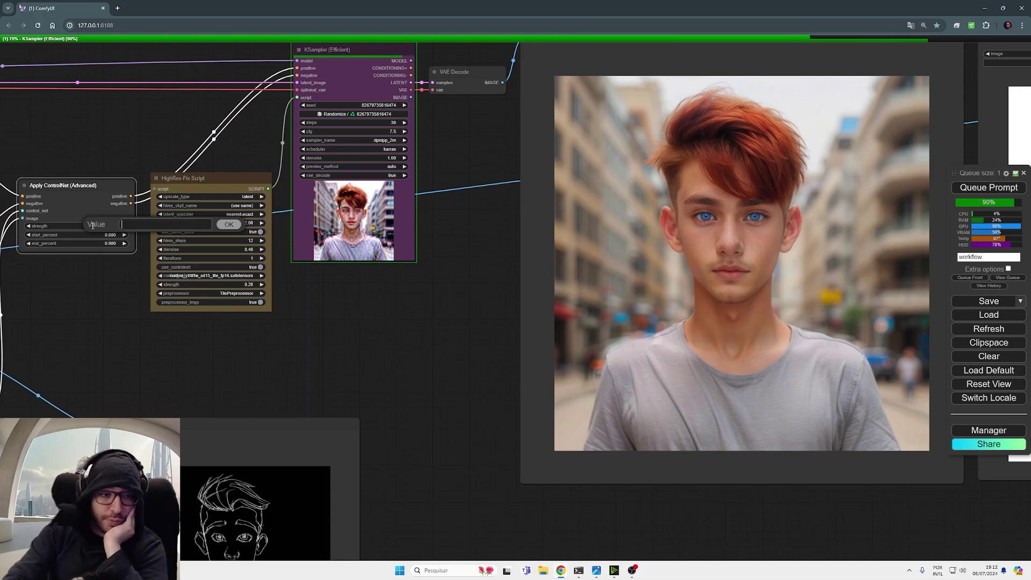
pyautogui.write('0.65')
pyautogui.press('Return')
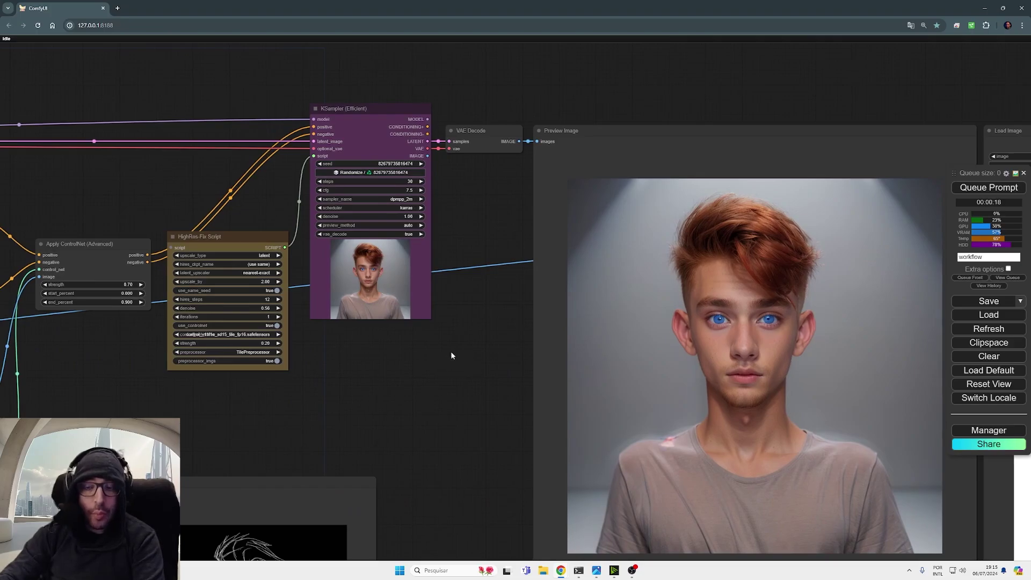
# Set the Apply ControlNet end_percent to 0.8 and queue a generation, viewing the portrait beside the sketch
pyautogui.click(126, 302)
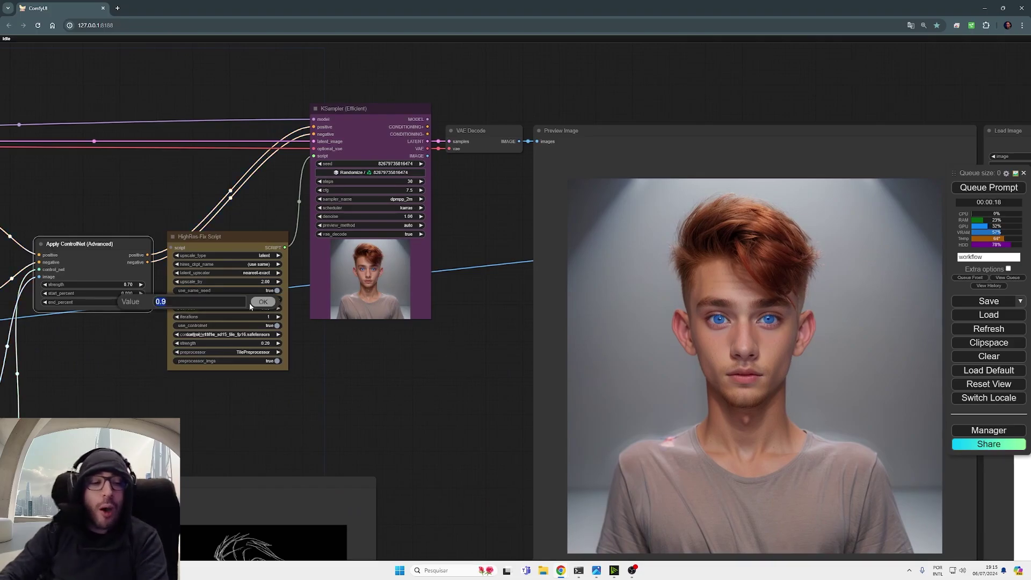
pyautogui.write('0.8')
pyautogui.press('Return')
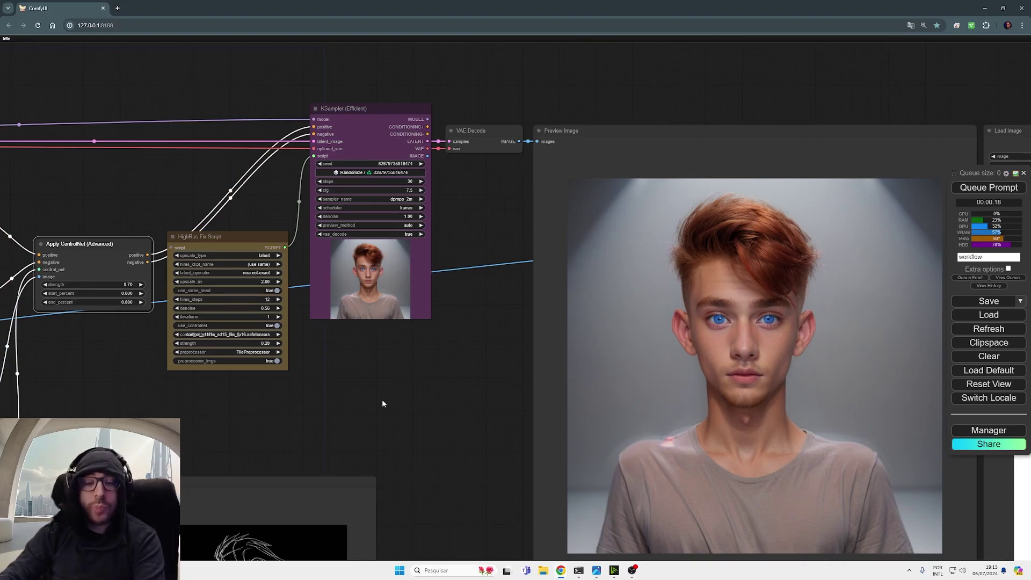
pyautogui.scroll(-2, 383, 399)
pyautogui.moveTo(336, 395); pyautogui.dragTo(914, 382)
pyautogui.moveTo(736, 207); pyautogui.dragTo(481, 214)
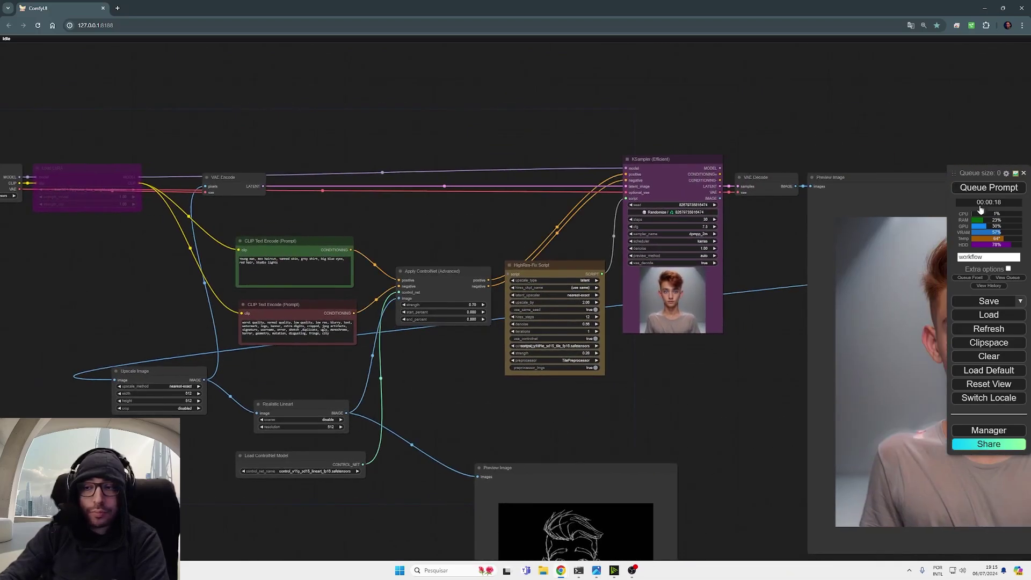
pyautogui.hotkey('ctrl', 'Return')
pyautogui.moveTo(781, 312); pyautogui.dragTo(291, 228)
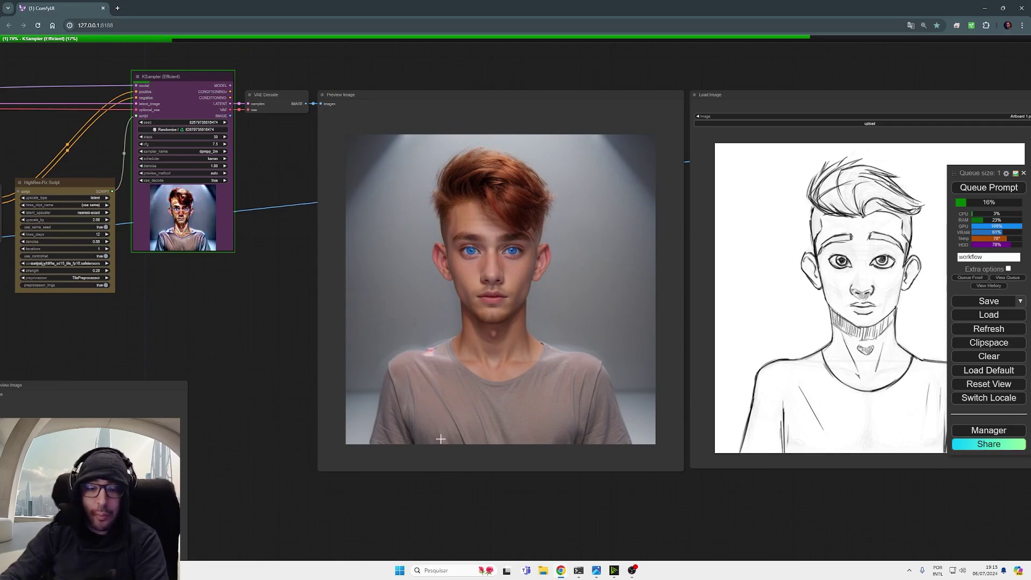
# Open a File Explorer window and move it onto the other monitor
pyautogui.click(543, 570)
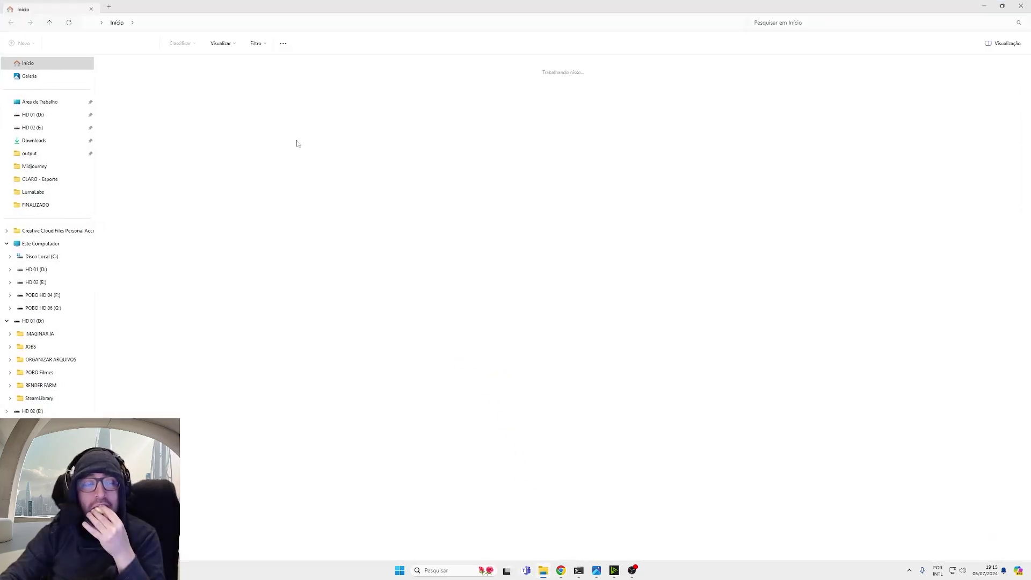
pyautogui.moveTo(269, 6); pyautogui.dragTo(0, 6)
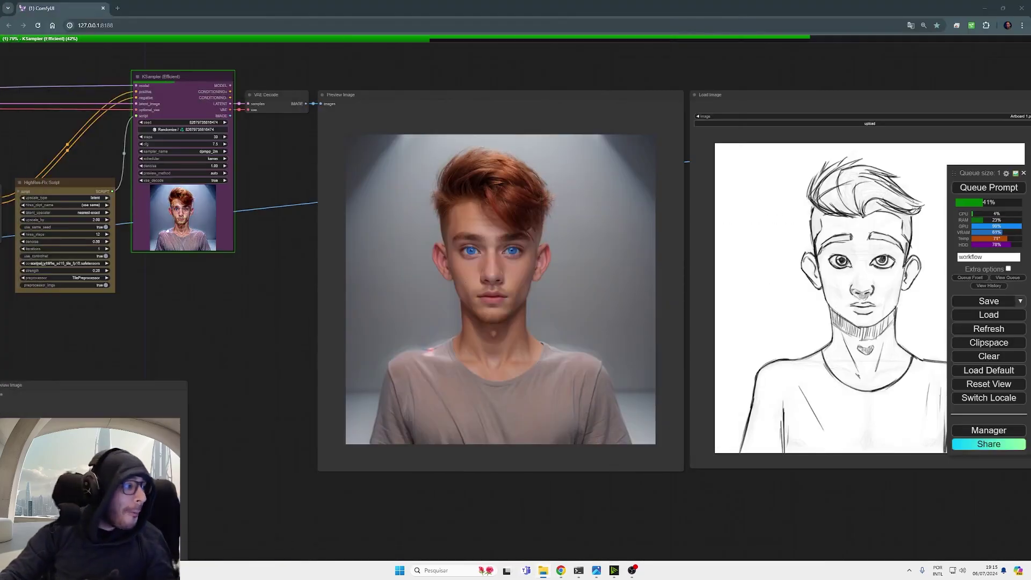
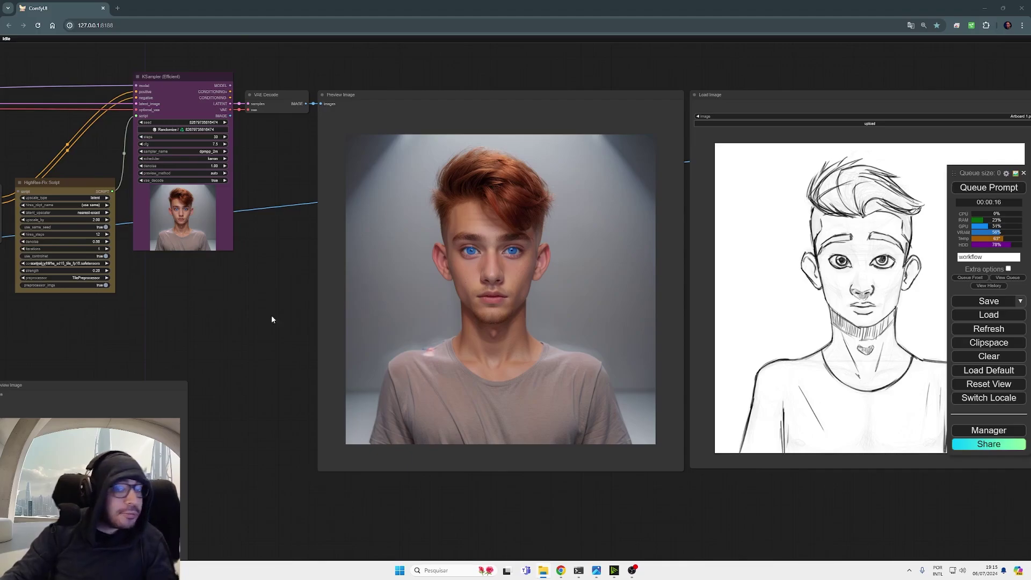
# Save the portrait from the large Preview Image node to the Desktop as a PNG under its suggested name
pyautogui.click(533, 292)
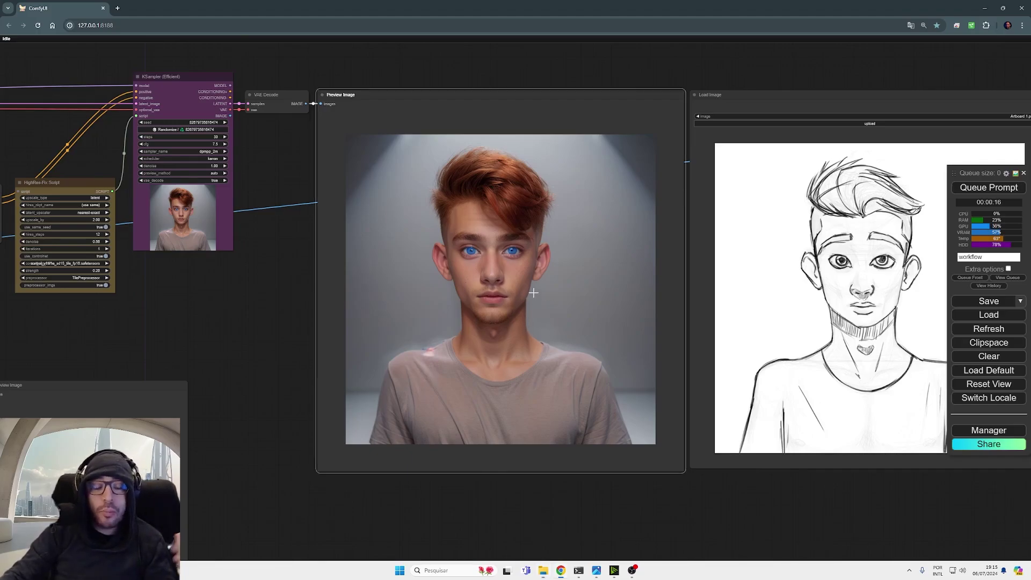
pyautogui.rightClick(540, 267)
pyautogui.rightClick(502, 262)
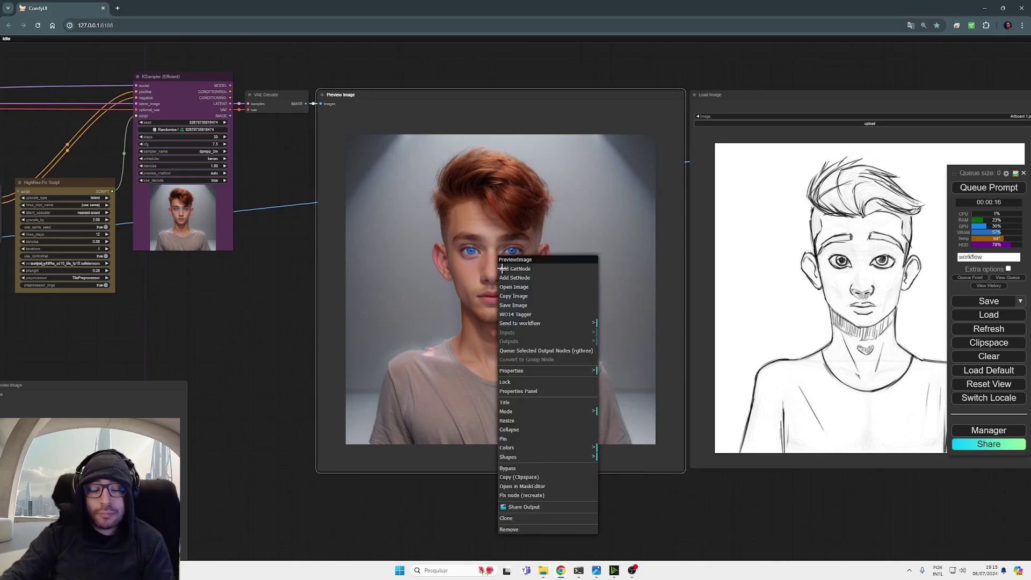
pyautogui.click(523, 311)
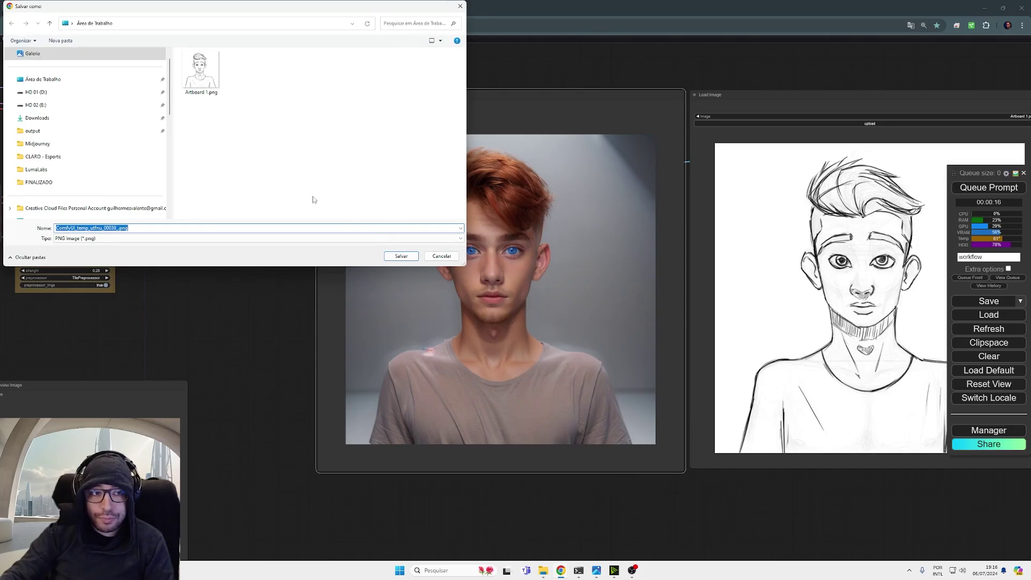
pyautogui.press('Return')
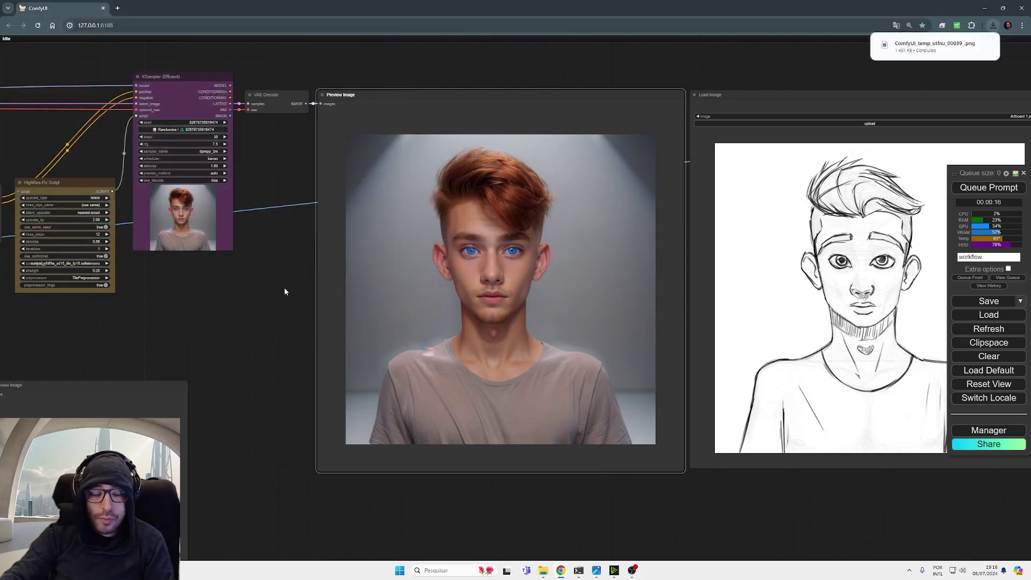
# Load the saved SD3 workflow file onto the canvas in place of the sketch-to-portrait graph and look over its node groups
pyautogui.scroll(-5, 269, 295)
pyautogui.moveTo(286, 292); pyautogui.dragTo(501, 253)
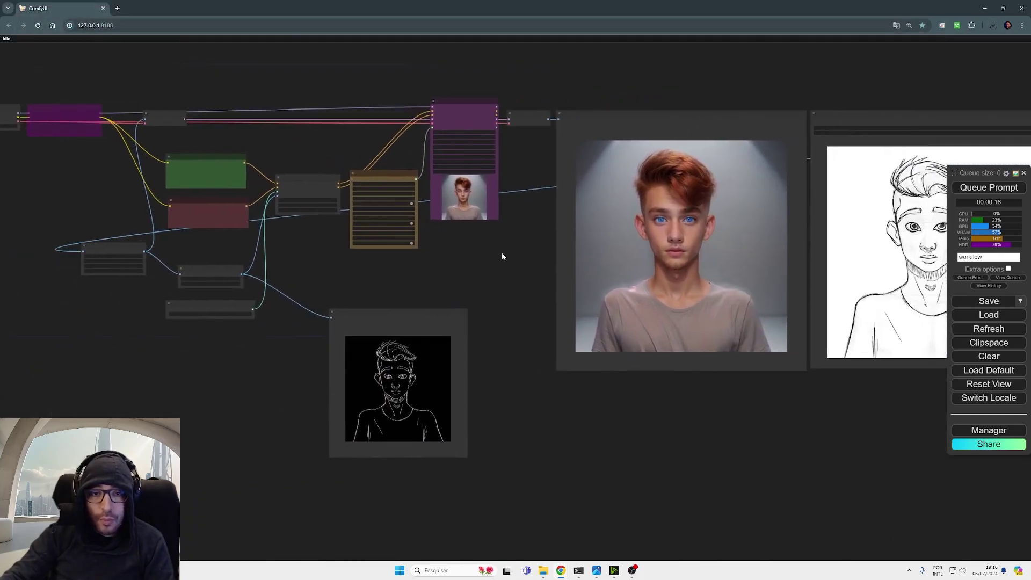
pyautogui.scroll(6, 483, 247)
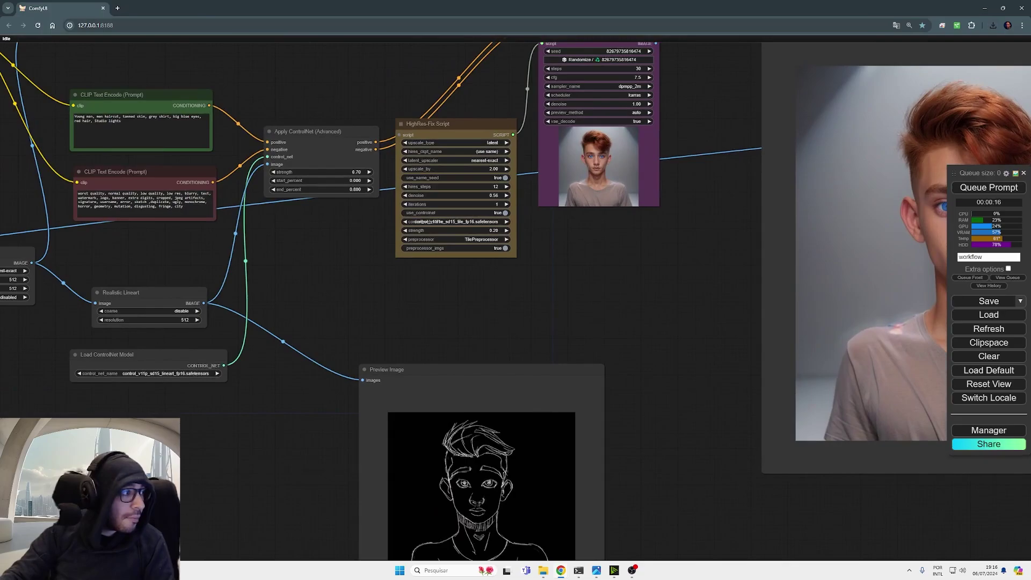
pyautogui.moveTo(1, 269); pyautogui.dragTo(322, 263)
pyautogui.moveTo(242, 150); pyautogui.dragTo(356, 276)
pyautogui.scroll(-3, 500, 351)
pyautogui.moveTo(499, 351); pyautogui.dragTo(752, 392)
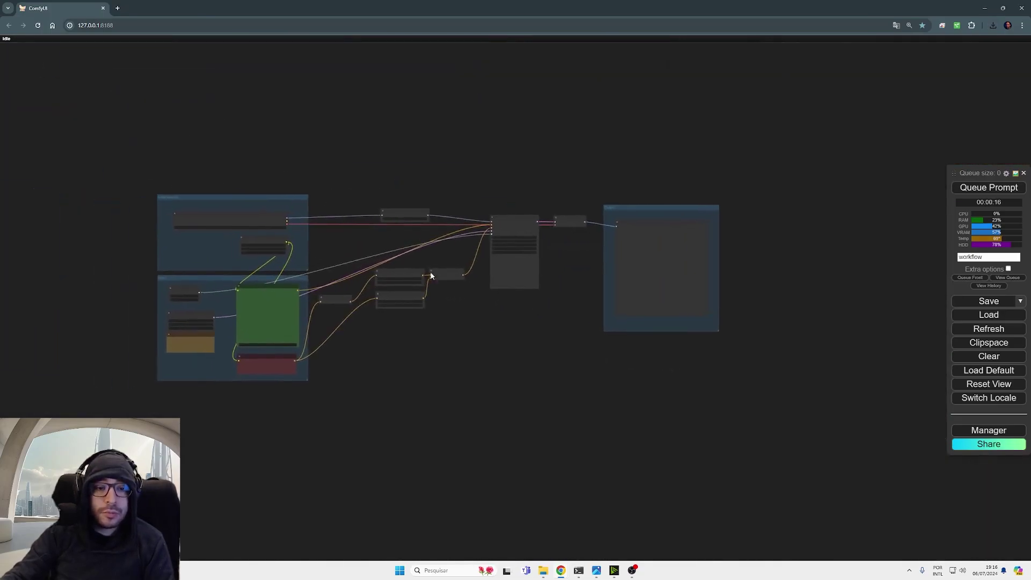
pyautogui.scroll(4, 346, 207)
pyautogui.moveTo(345, 203); pyautogui.dragTo(743, 426)
pyautogui.moveTo(215, 306); pyautogui.dragTo(222, 221)
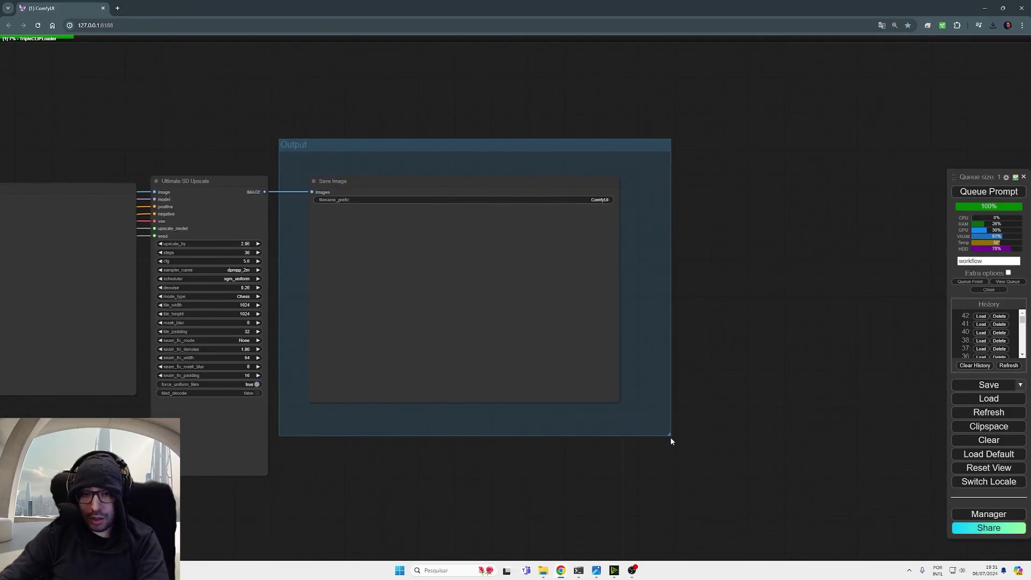
# Examine the extended SD3 workflow, from the Load Image and three ControlNetApplySD3 nodes to the Ultimate SD Upscale and Output group
pyautogui.moveTo(671, 439); pyautogui.dragTo(664, 446)
pyautogui.scroll(-3, 403, 490)
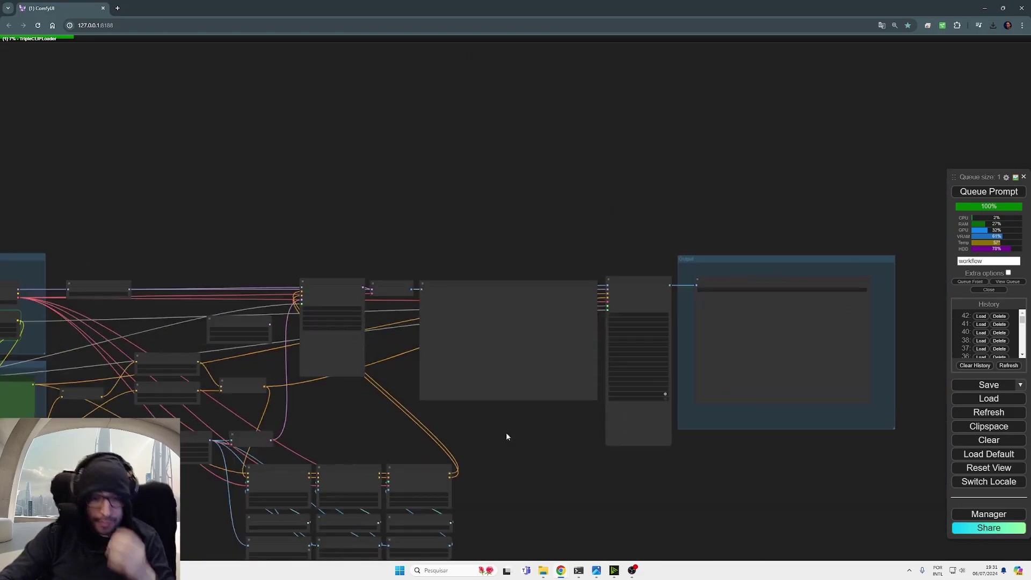
pyautogui.moveTo(506, 434); pyautogui.dragTo(762, 304)
pyautogui.scroll(5, 386, 322)
pyautogui.scroll(-3, 557, 448)
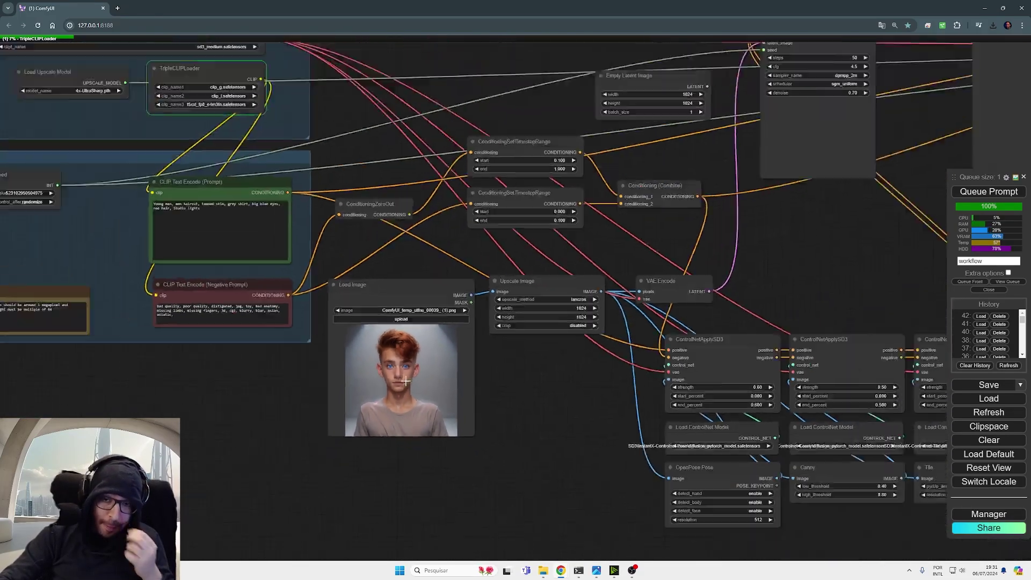
pyautogui.moveTo(737, 132); pyautogui.dragTo(315, 145)
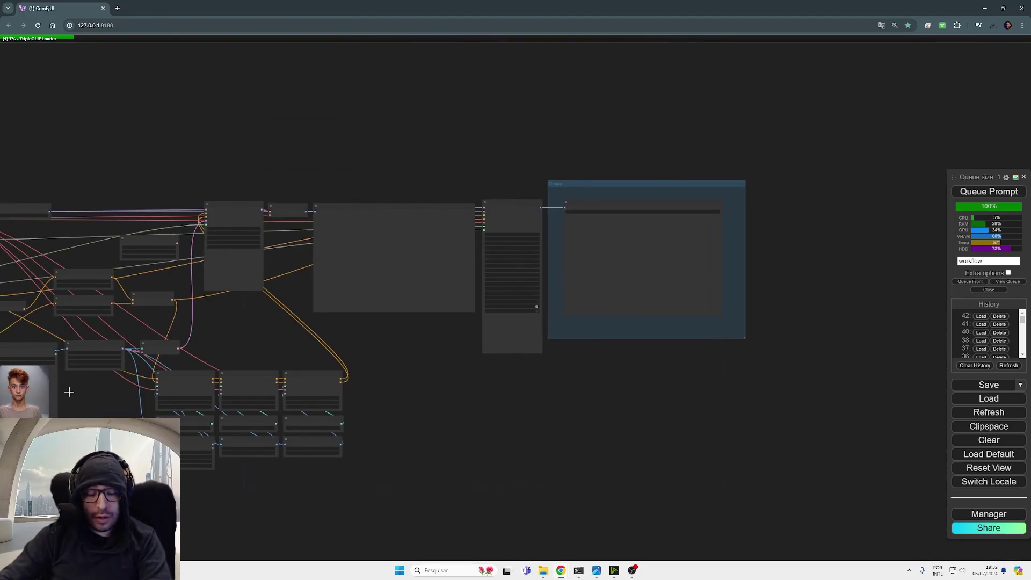
# Paste two copies of the portrait's Load Image node into the empty area above the graph
pyautogui.moveTo(69, 392); pyautogui.dragTo(323, 382)
pyautogui.scroll(5, 319, 385)
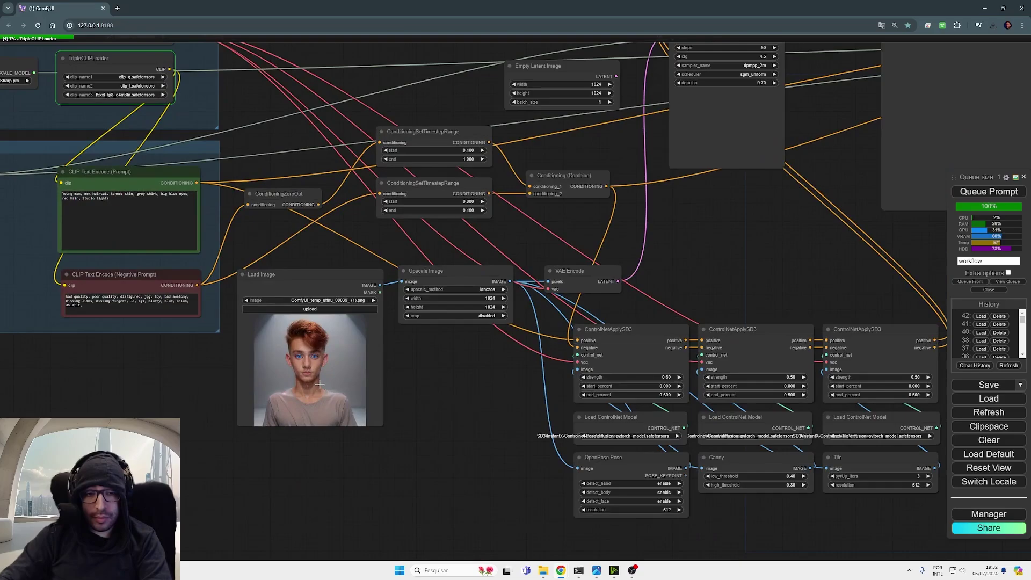
pyautogui.scroll(-10, 443, 386)
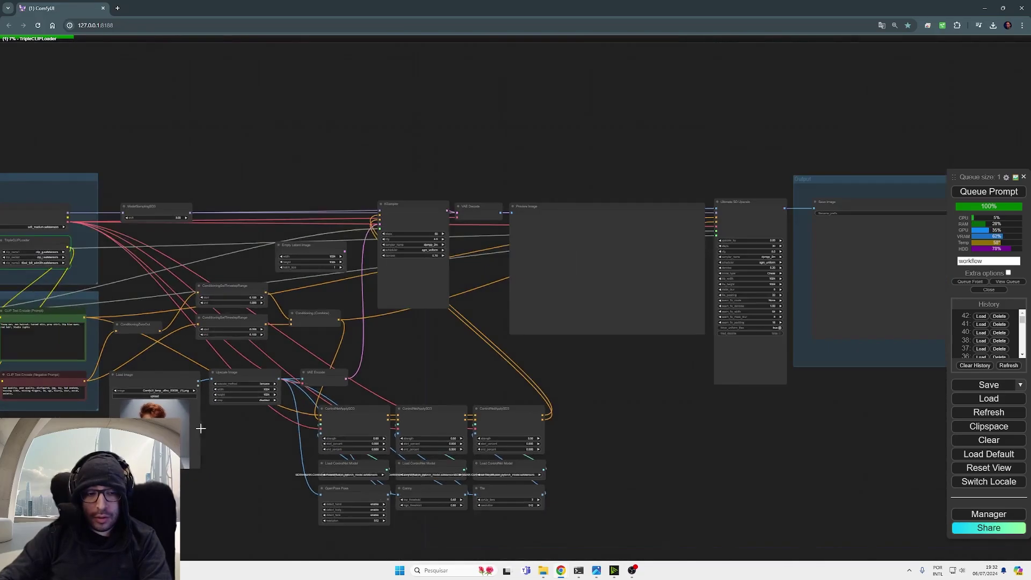
pyautogui.hotkey('ctrl', 'v')
pyautogui.scroll(3, 537, 177)
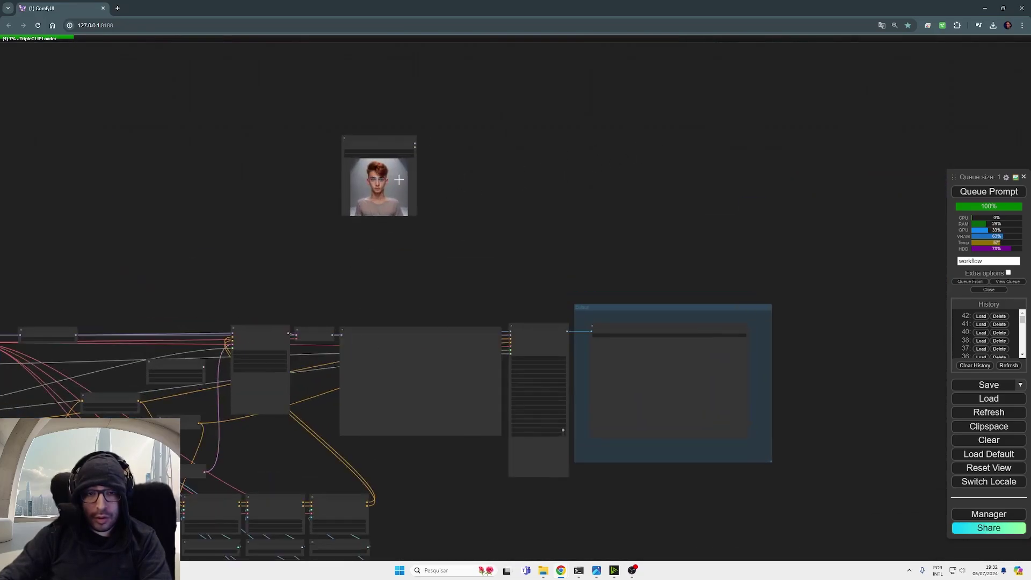
pyautogui.hotkey('ctrl', 'v')
# Load the original sketch from the Desktop into one pasted Load Image node and place the portrait copy beside it
pyautogui.click(524, 150)
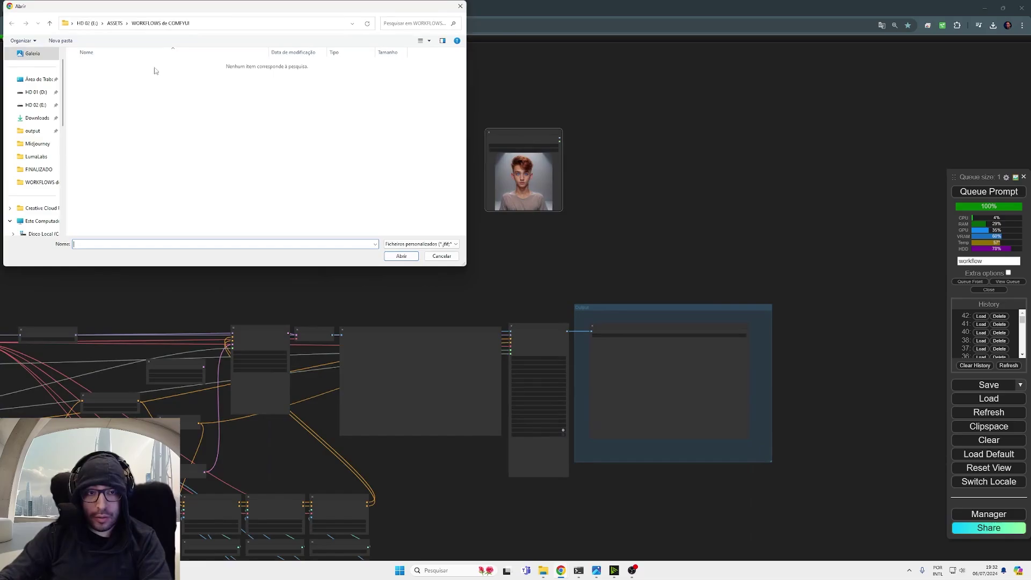
pyautogui.click(49, 81)
pyautogui.doubleClick(95, 70)
pyautogui.moveTo(393, 187); pyautogui.dragTo(642, 186)
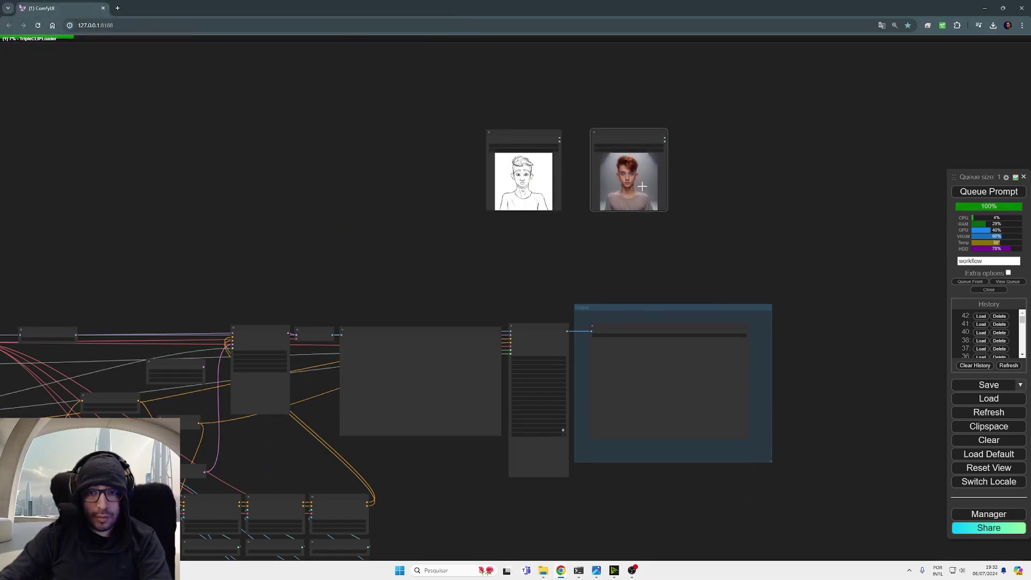
# Enlarge the sketch and portrait Load Image nodes above the graph and space them apart
pyautogui.scroll(7, 766, 232)
pyautogui.scroll(-8, 732, 219)
pyautogui.moveTo(732, 219); pyautogui.dragTo(557, 263)
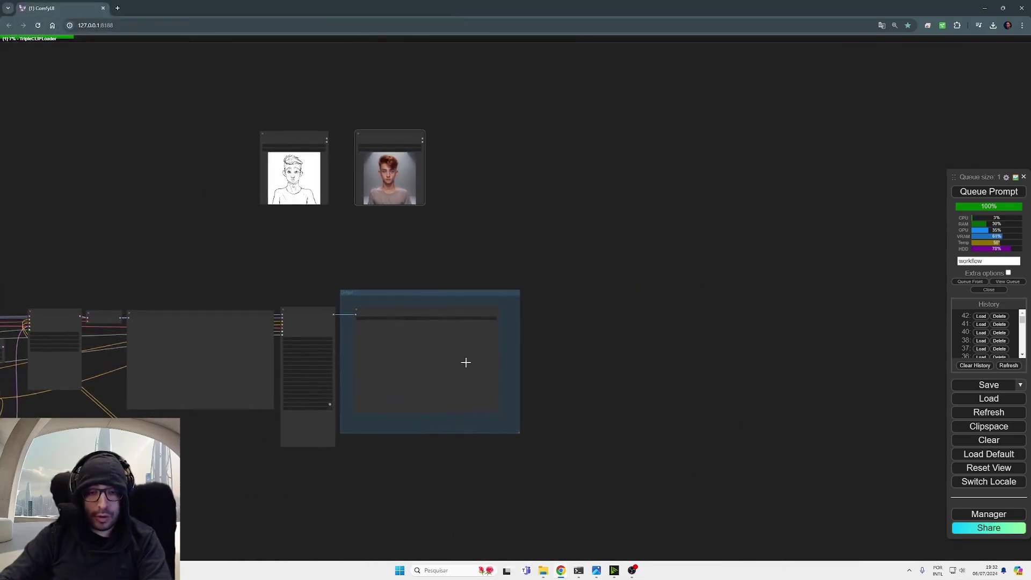
pyautogui.moveTo(312, 199)
pyautogui.mouseDown()
pyautogui.moveTo(114, 210)
pyautogui.moveTo(213, 301)
pyautogui.mouseUp()
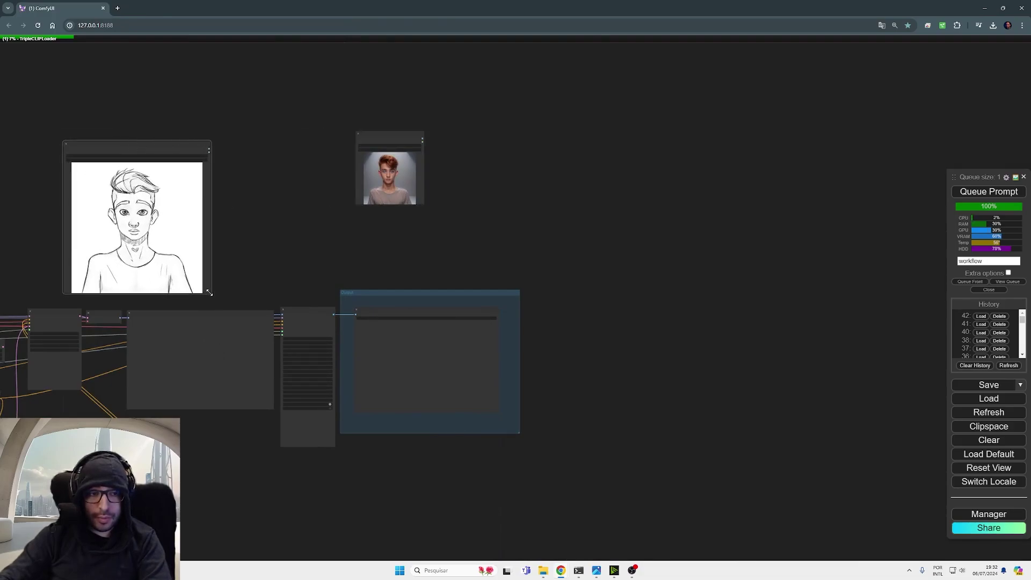
pyautogui.moveTo(177, 268); pyautogui.dragTo(129, 263)
pyautogui.moveTo(389, 134); pyautogui.dragTo(385, 161)
pyautogui.moveTo(421, 231); pyautogui.dragTo(435, 252)
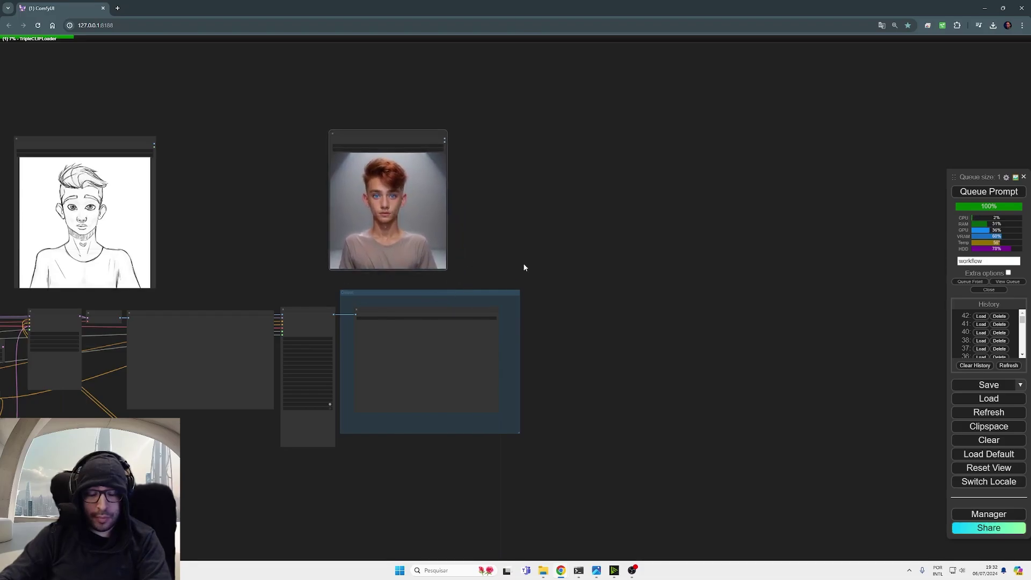
# Move the Preview Image node up beside the sketch's Load Image node and enlarge it to a similar height
pyautogui.moveTo(525, 266); pyautogui.dragTo(872, 265)
pyautogui.scroll(1, 511, 240)
pyautogui.scroll(5, 511, 240)
pyautogui.moveTo(435, 197); pyautogui.dragTo(406, 171)
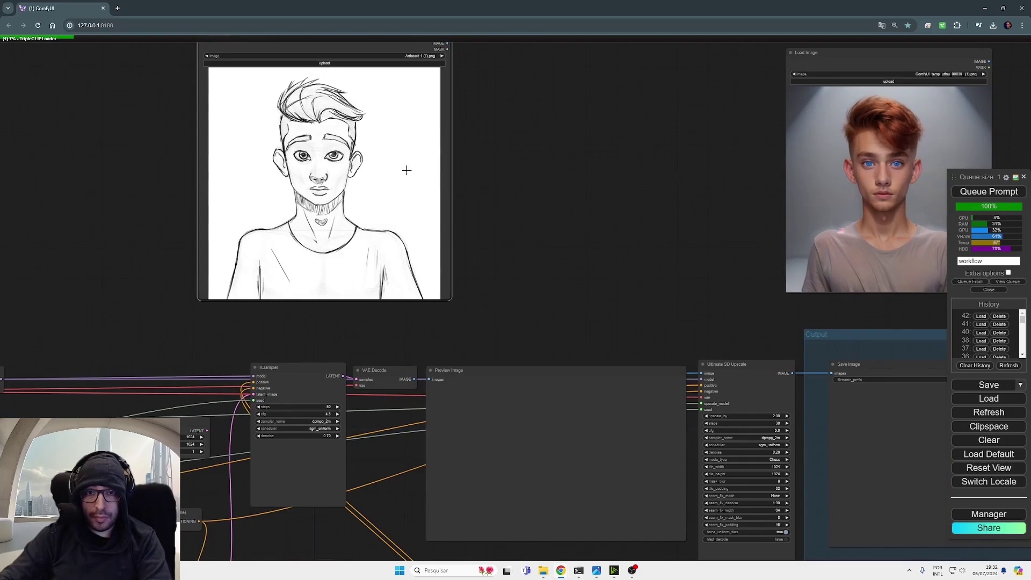
pyautogui.moveTo(513, 427)
pyautogui.mouseDown()
pyautogui.moveTo(559, 120)
pyautogui.moveTo(548, 87)
pyautogui.mouseUp()
pyautogui.moveTo(612, 344)
pyautogui.mouseDown()
pyautogui.moveTo(456, 389)
pyautogui.moveTo(426, 421)
pyautogui.mouseUp()
pyautogui.moveTo(529, 289); pyautogui.dragTo(549, 390)
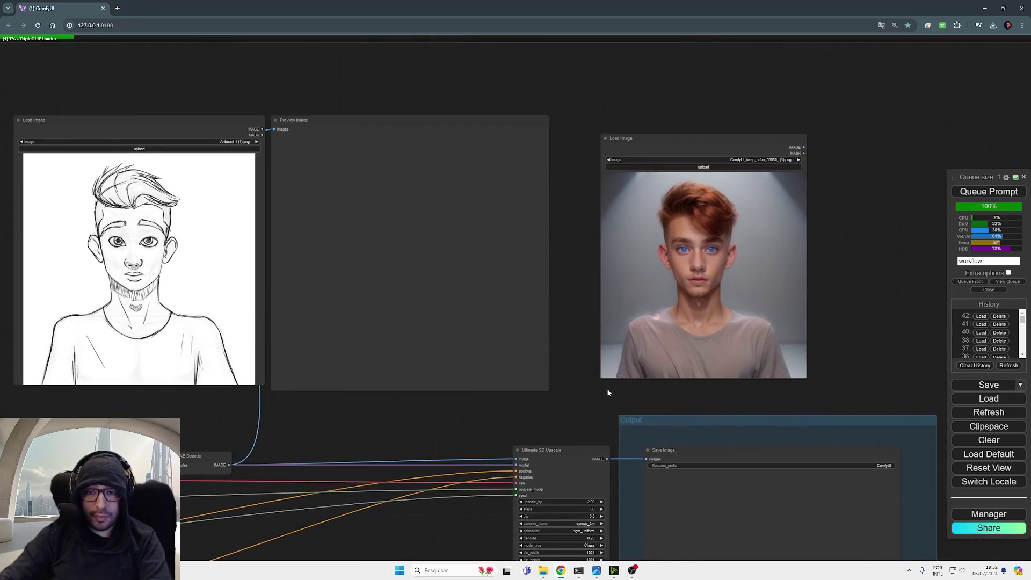
# Enlarge the portrait node, place it between the sketch and Preview Image, and move Save Image out of the Output group beside the preview
pyautogui.moveTo(684, 373); pyautogui.dragTo(635, 319)
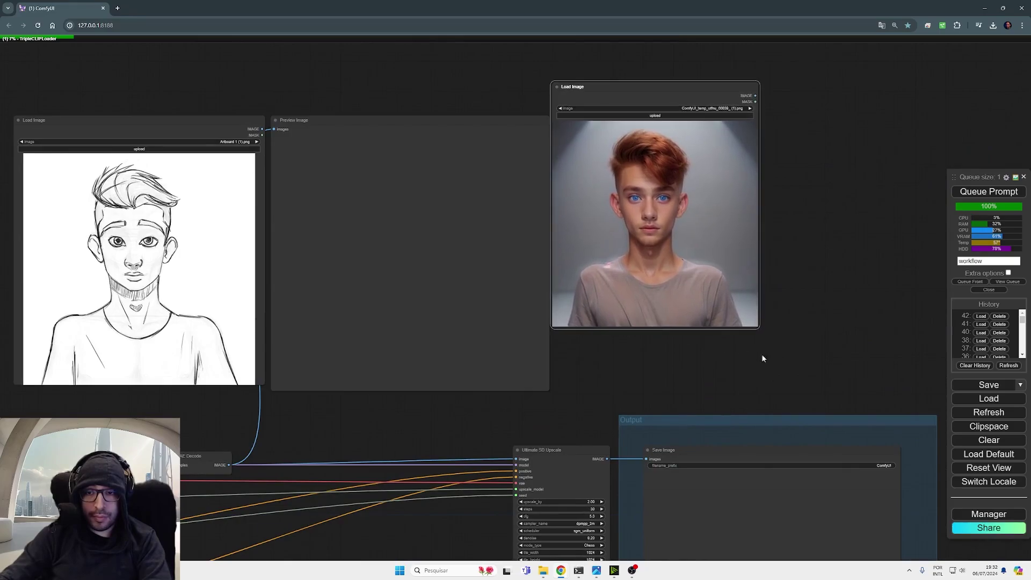
pyautogui.moveTo(755, 326); pyautogui.dragTo(823, 395)
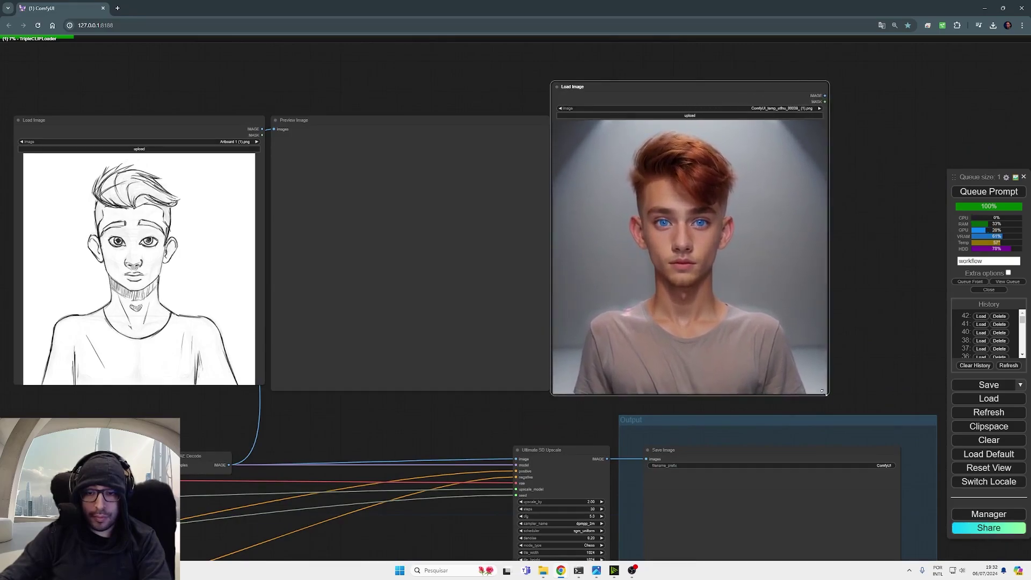
pyautogui.moveTo(811, 501); pyautogui.dragTo(792, 243)
pyautogui.moveTo(817, 191); pyautogui.dragTo(411, 204)
pyautogui.moveTo(493, 221); pyautogui.dragTo(651, 218)
pyautogui.moveTo(781, 259); pyautogui.dragTo(920, 202)
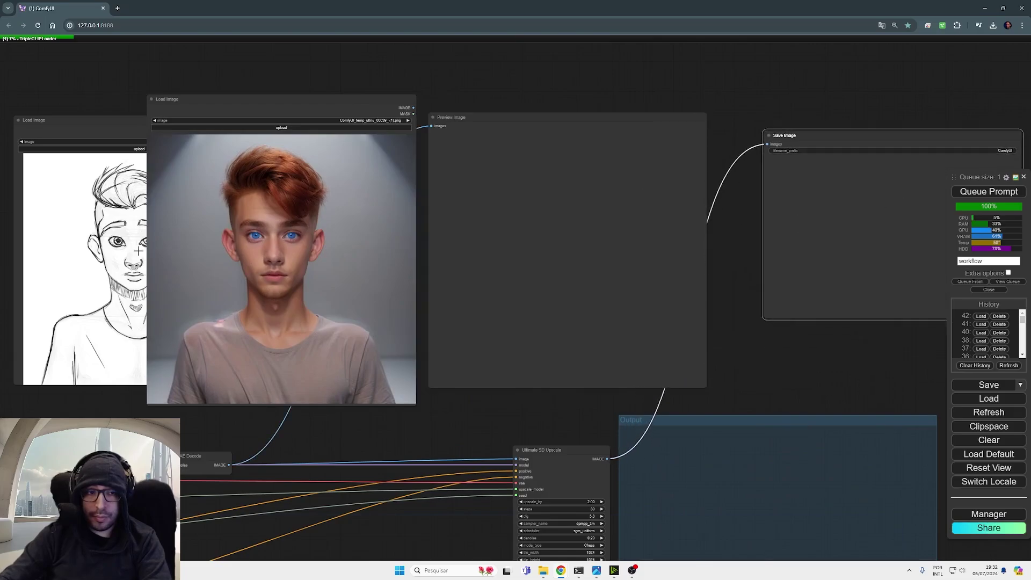
# Line up the sketch, portrait, Preview Image and Save Image nodes in one row and enlarge Save Image
pyautogui.moveTo(139, 250); pyautogui.dragTo(58, 253)
pyautogui.moveTo(232, 271); pyautogui.dragTo(197, 247)
pyautogui.moveTo(548, 256); pyautogui.dragTo(510, 260)
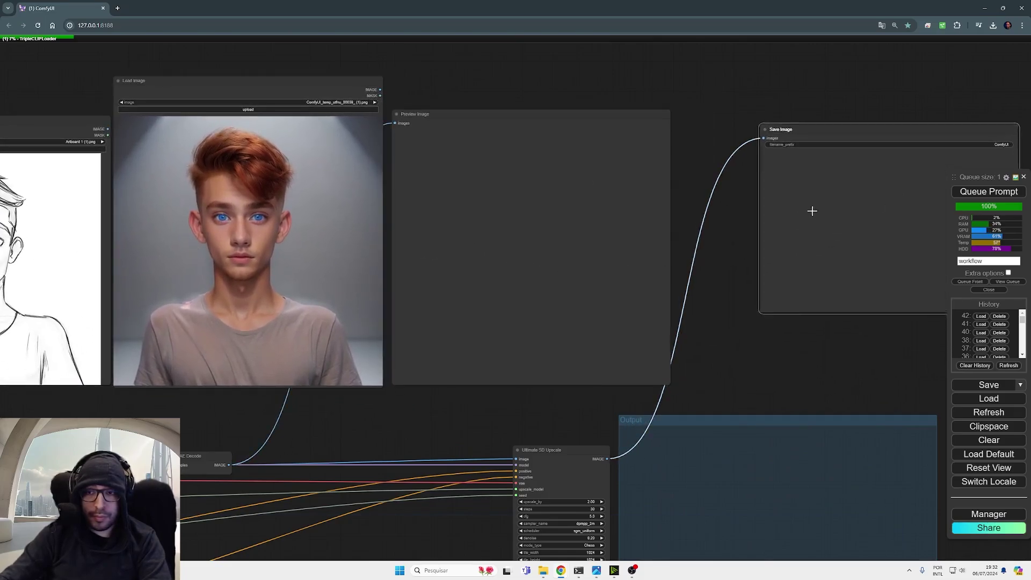
pyautogui.moveTo(870, 239); pyautogui.dragTo(777, 187)
pyautogui.moveTo(866, 331); pyautogui.dragTo(593, 299)
pyautogui.moveTo(658, 228); pyautogui.dragTo(737, 352)
pyautogui.moveTo(686, 317); pyautogui.dragTo(696, 321)
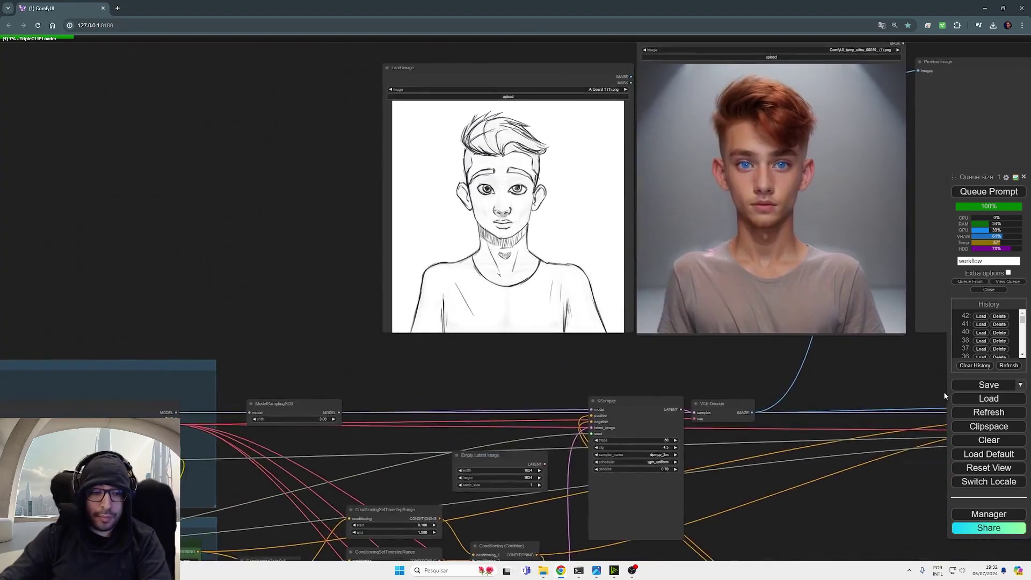
# Check the KSampler's progress and compare the generated Preview Image portrait with the loaded portrait beside it
pyautogui.moveTo(943, 391); pyautogui.dragTo(769, 221)
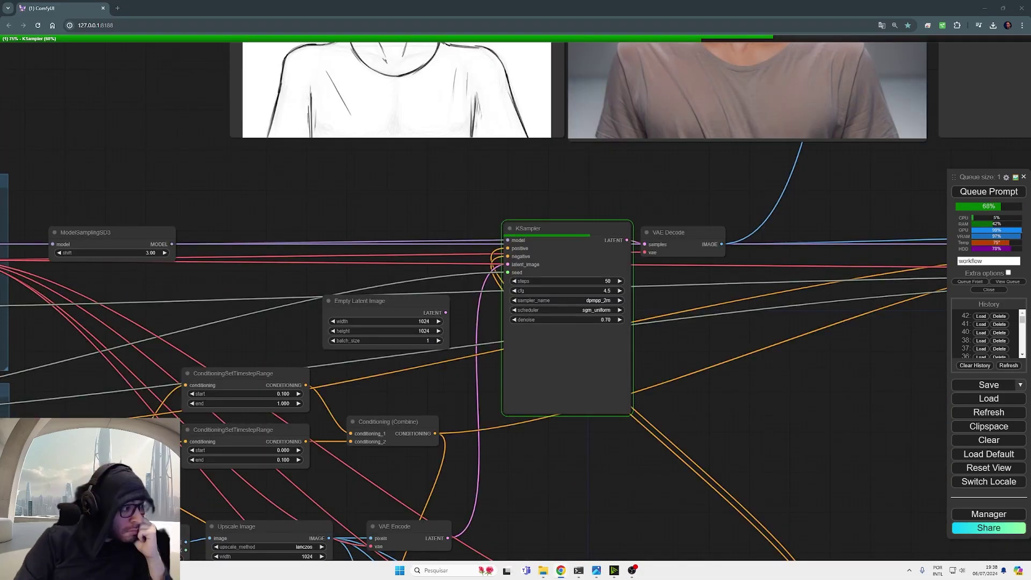
pyautogui.scroll(-3, 436, 340)
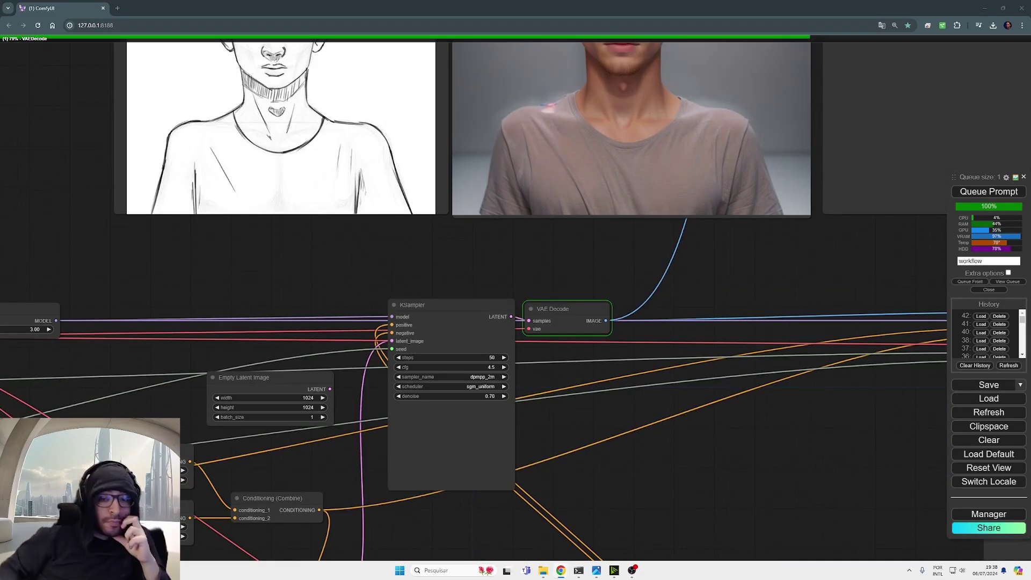
pyautogui.scroll(5, 391, 255)
pyautogui.scroll(4, 606, 186)
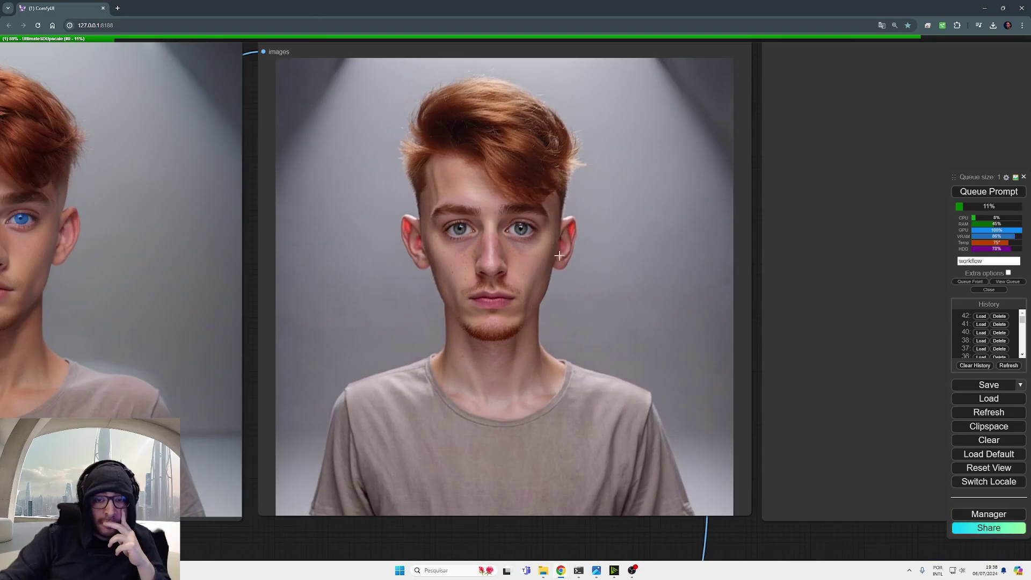
pyautogui.moveTo(559, 256); pyautogui.dragTo(643, 241)
pyautogui.scroll(-5, 569, 232)
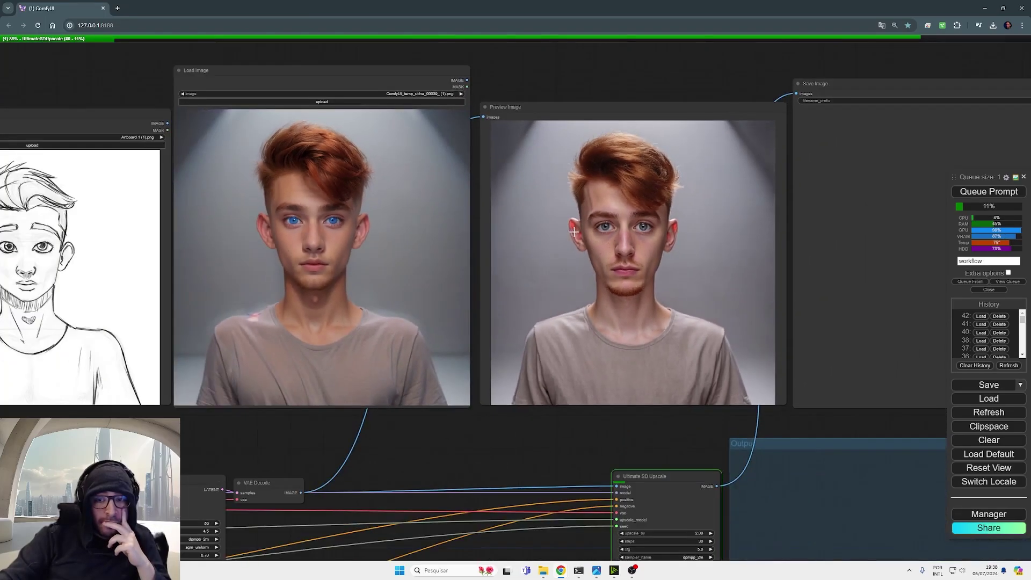
pyautogui.moveTo(578, 231); pyautogui.dragTo(595, 233)
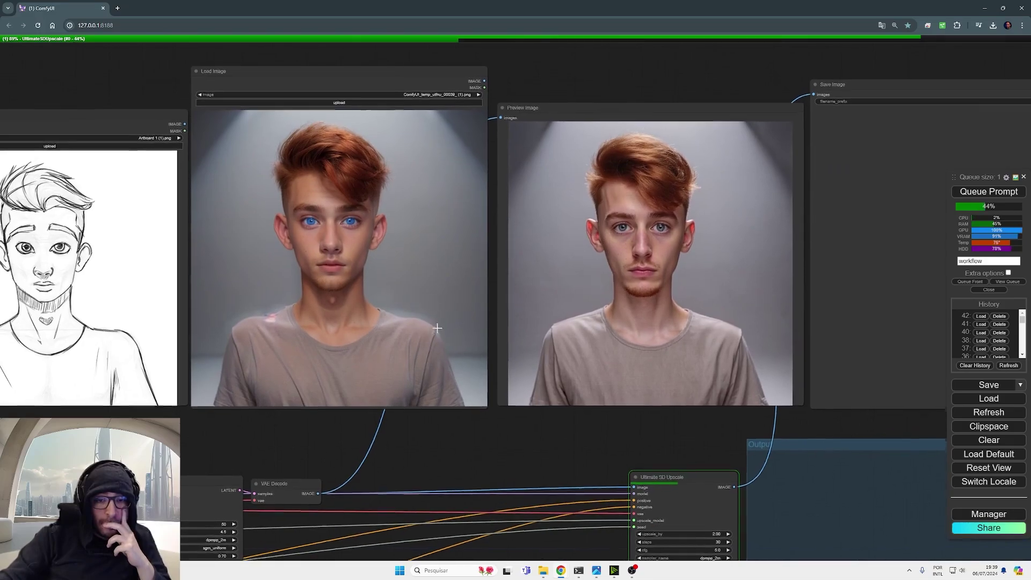
pyautogui.scroll(5, 437, 357)
pyautogui.scroll(3, 426, 369)
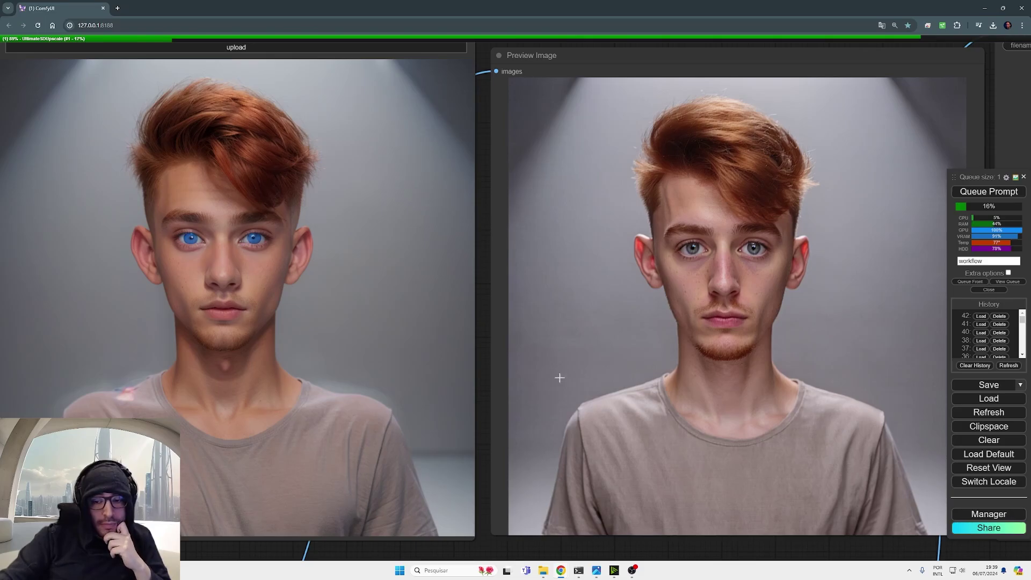
pyautogui.scroll(-2, 375, 348)
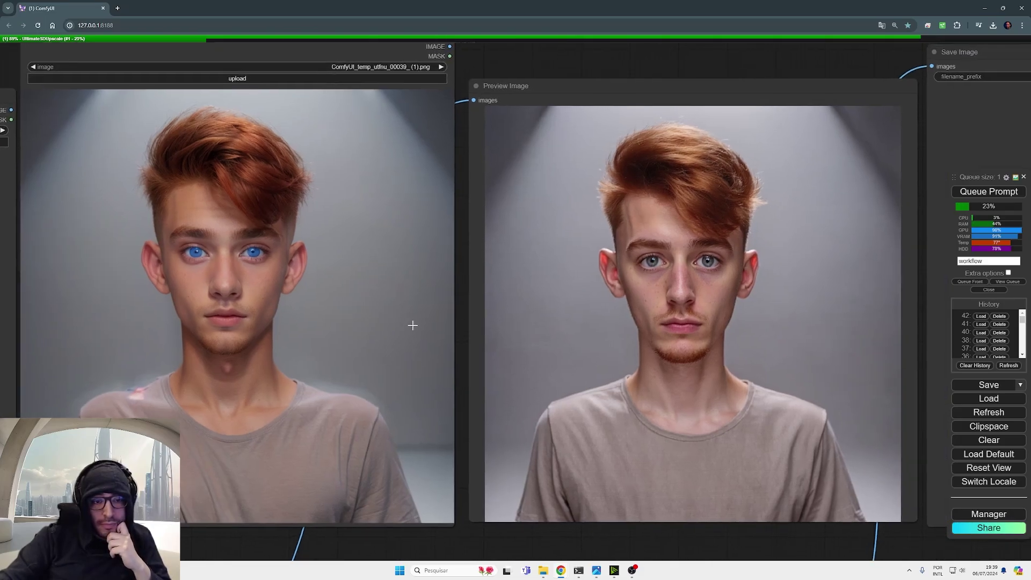
pyautogui.moveTo(335, 239)
pyautogui.mouseDown()
pyautogui.moveTo(437, 288)
pyautogui.moveTo(707, 297)
pyautogui.moveTo(384, 293)
pyautogui.mouseUp()
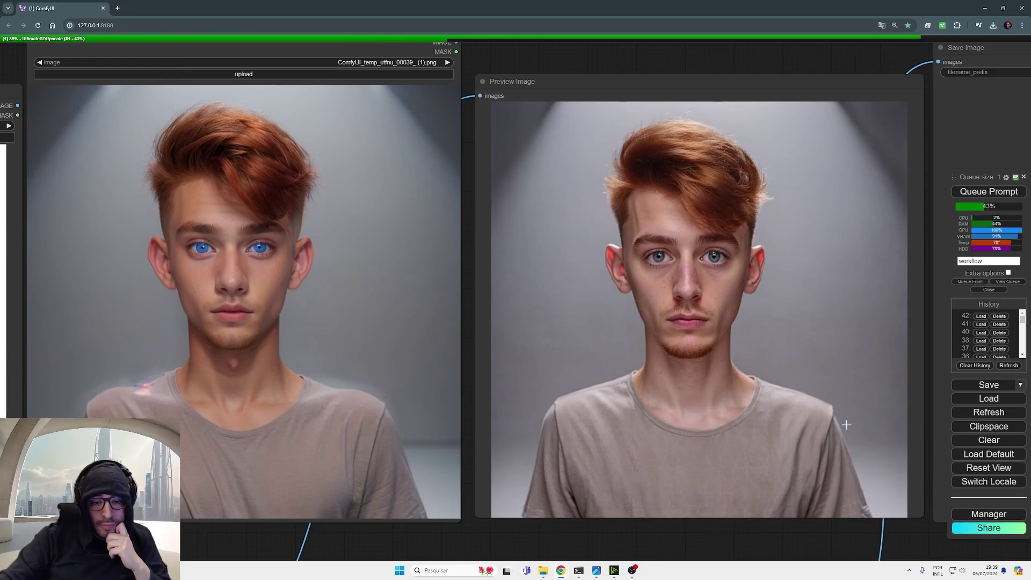
pyautogui.moveTo(809, 426); pyautogui.dragTo(728, 405)
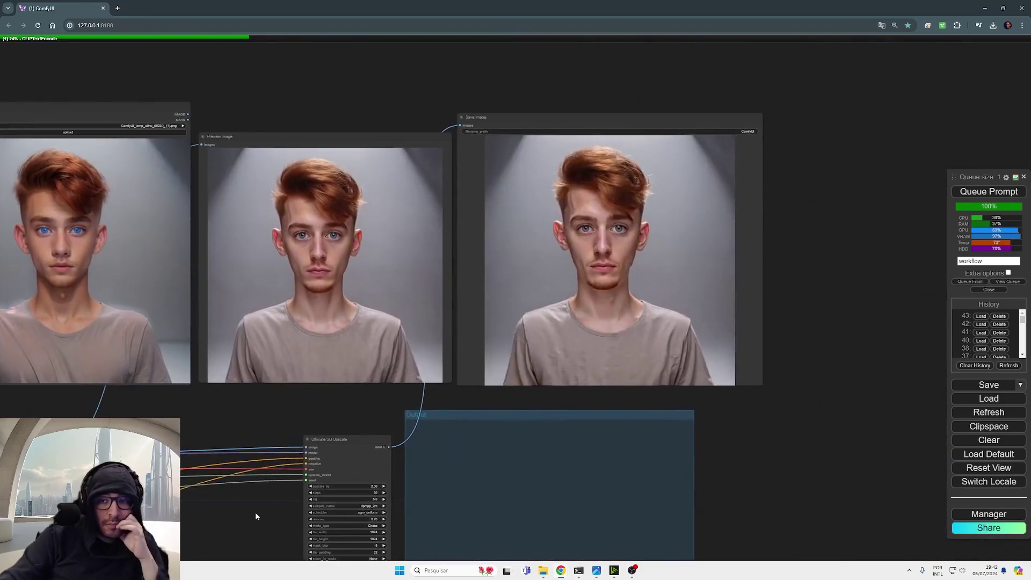
# Stop the canvas from following the executing node
pyautogui.scroll(5, 553, 267)
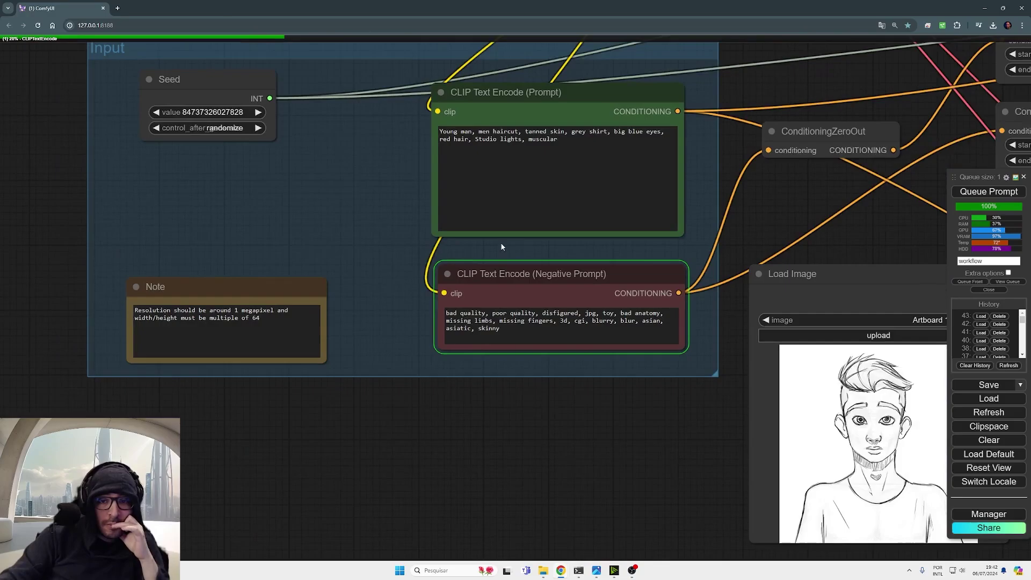
pyautogui.scroll(-5, 532, 405)
pyautogui.rightClick(566, 431)
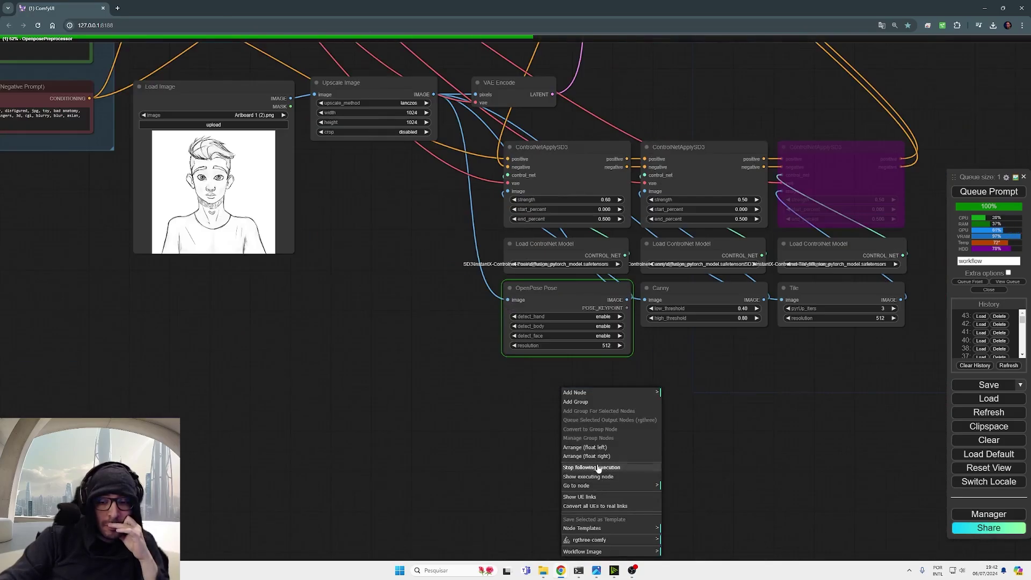
pyautogui.click(598, 468)
# Return to the image row and compare the upscaled face in Save Image with the one in Preview Image
pyautogui.moveTo(630, 451); pyautogui.dragTo(59, 562)
pyautogui.scroll(-3, 476, 398)
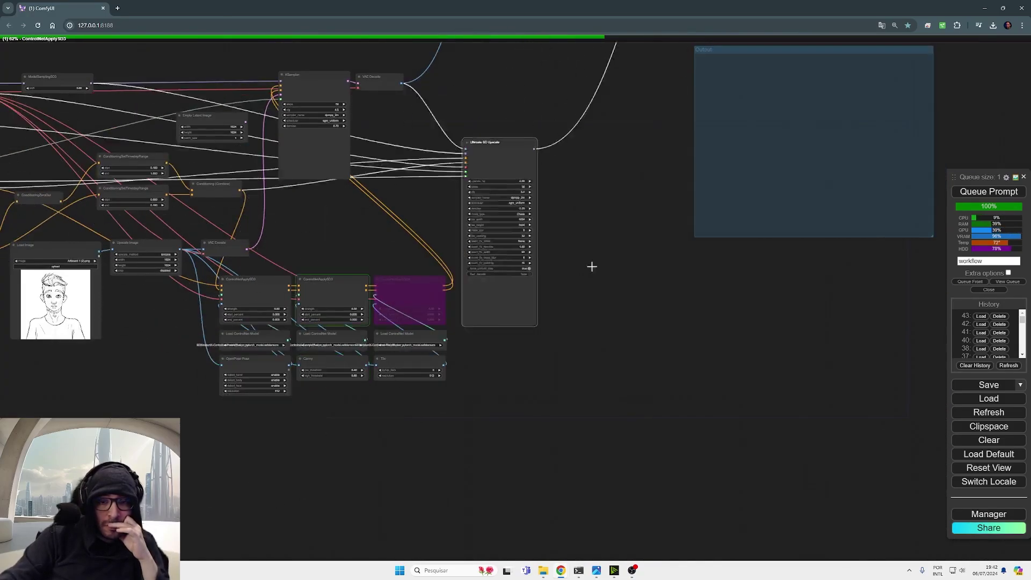
pyautogui.moveTo(592, 266); pyautogui.dragTo(437, 416)
pyautogui.scroll(6, 771, 138)
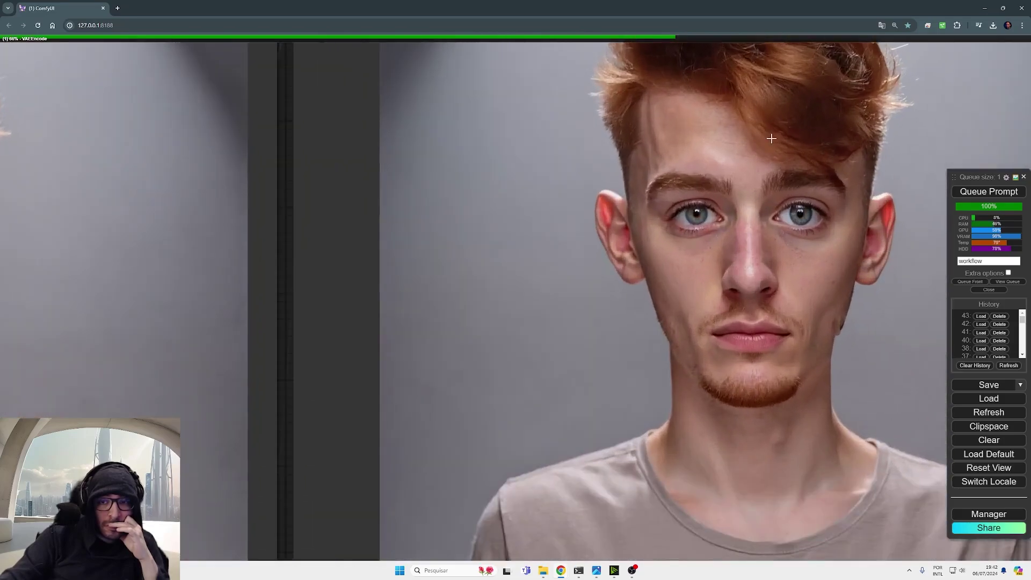
pyautogui.scroll(-5, 771, 138)
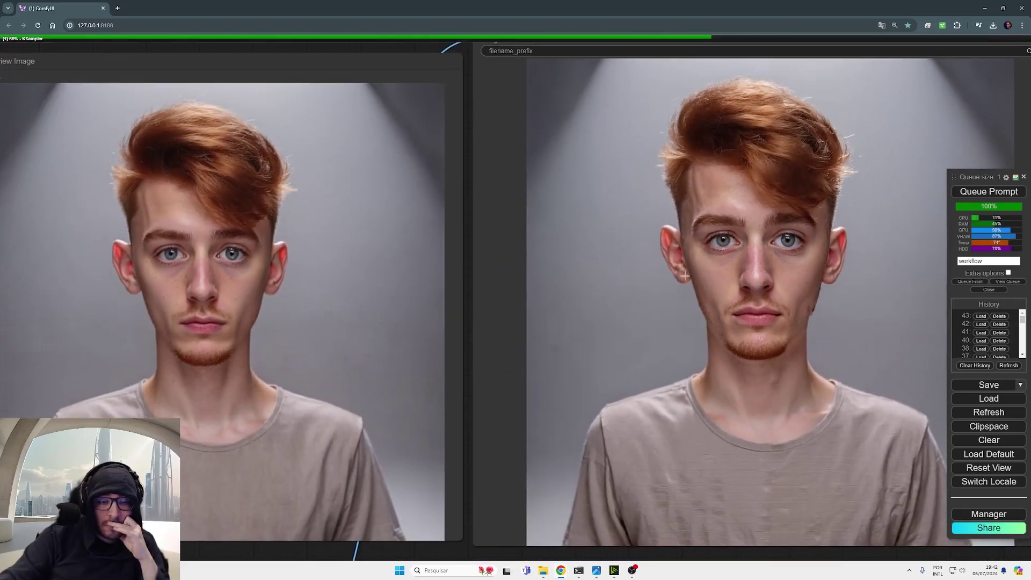
pyautogui.scroll(5, 224, 249)
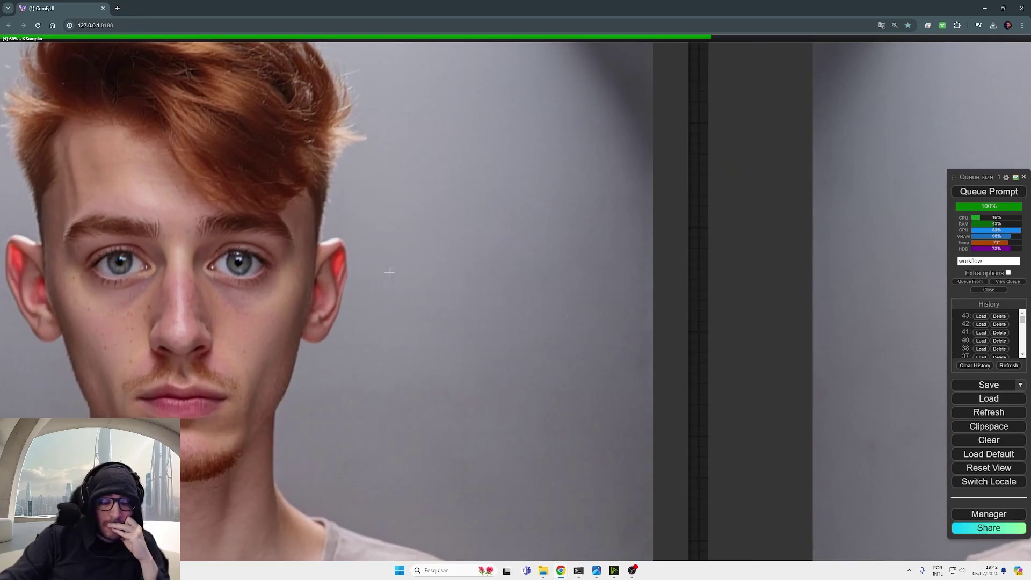
pyautogui.moveTo(795, 290); pyautogui.dragTo(150, 281)
pyautogui.moveTo(472, 349); pyautogui.dragTo(273, 433)
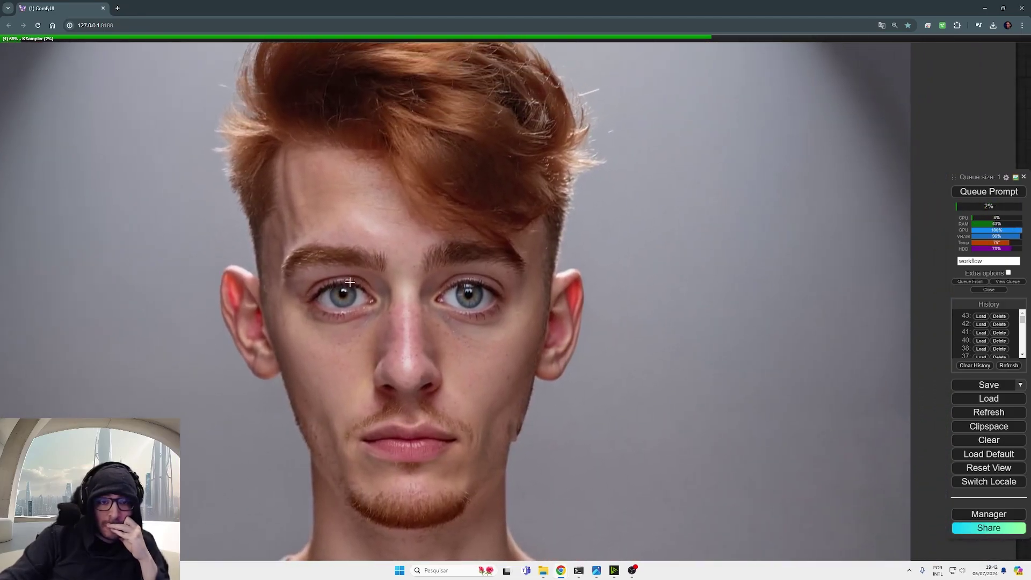
# Examine the upscaled portrait's eyes, hair, jawline and shirt texture up close
pyautogui.scroll(5, 350, 282)
pyautogui.scroll(-6, 473, 344)
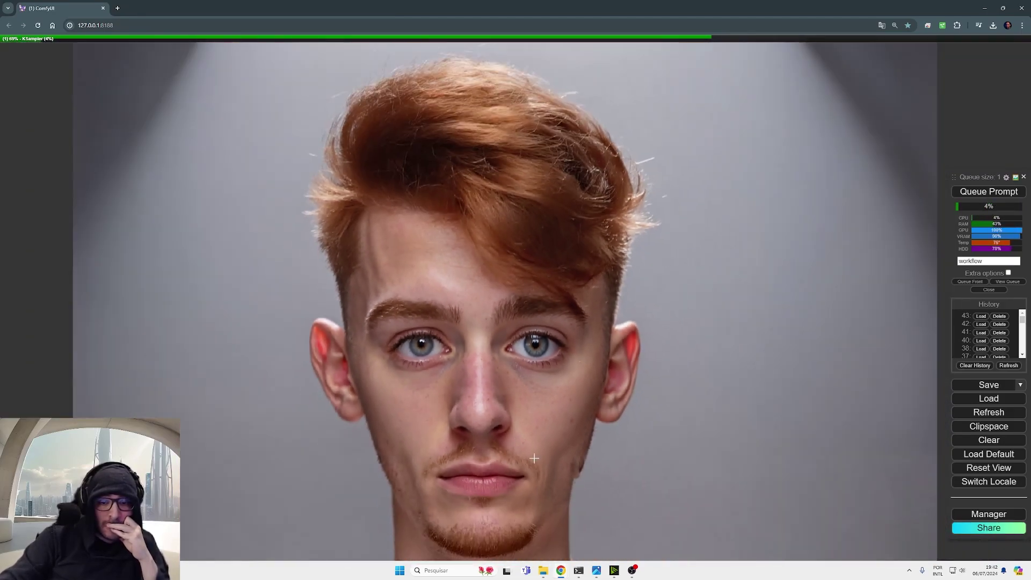
pyautogui.scroll(-4, 576, 357)
pyautogui.scroll(5, 621, 379)
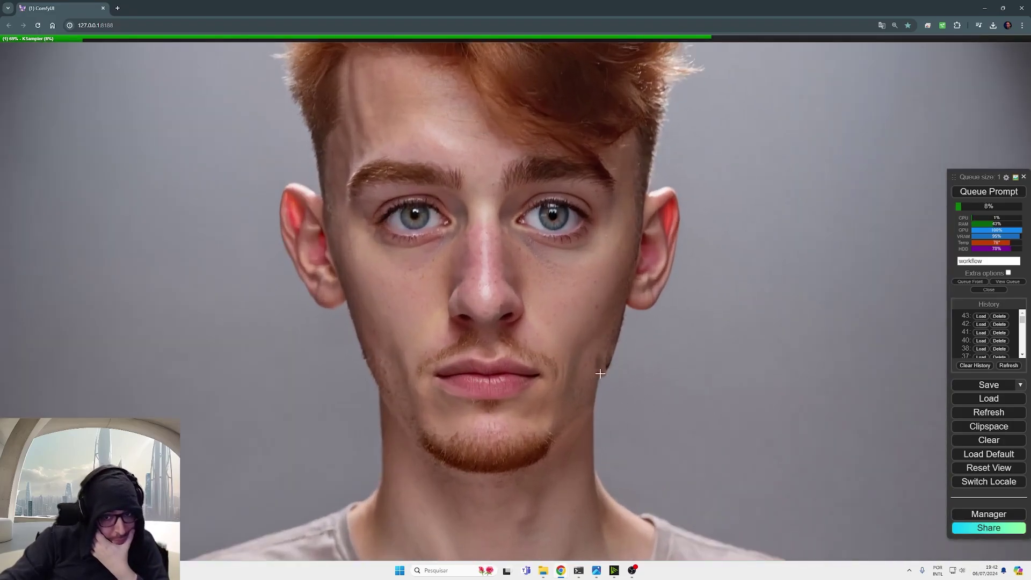
pyautogui.scroll(-4, 537, 450)
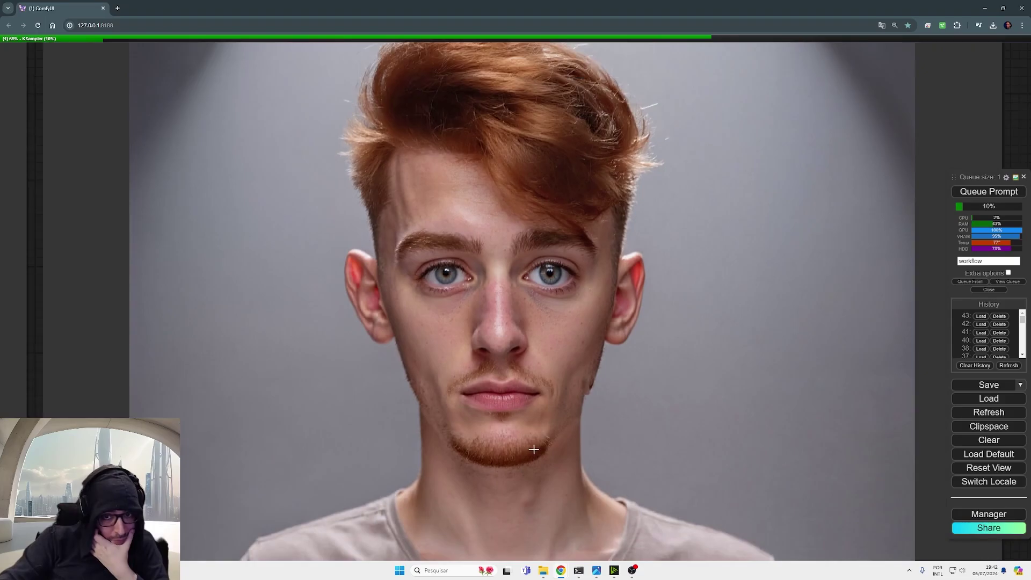
pyautogui.scroll(6, 583, 270)
pyautogui.scroll(-2, 583, 270)
pyautogui.scroll(4, 534, 477)
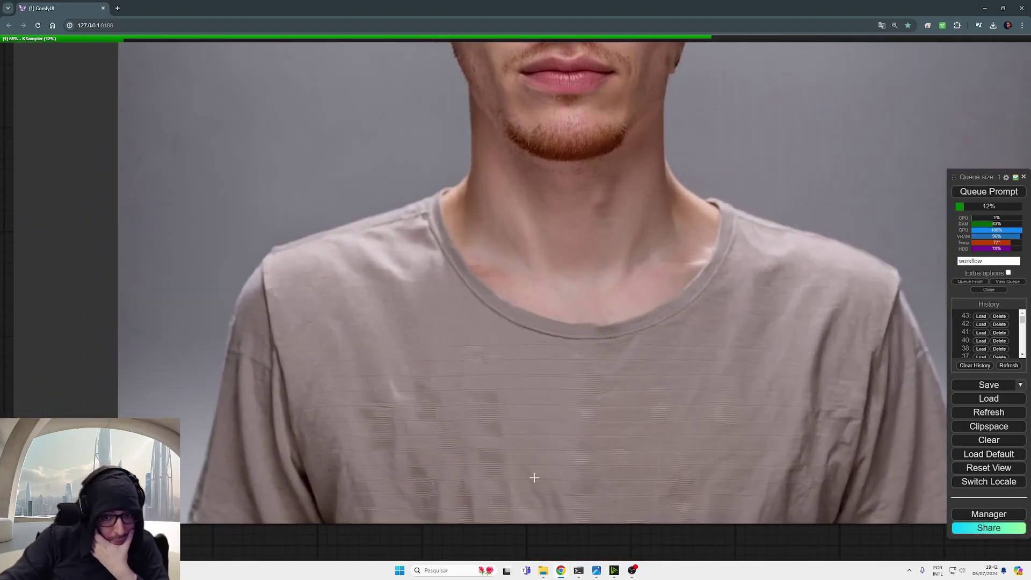
pyautogui.moveTo(518, 445); pyautogui.dragTo(477, 409)
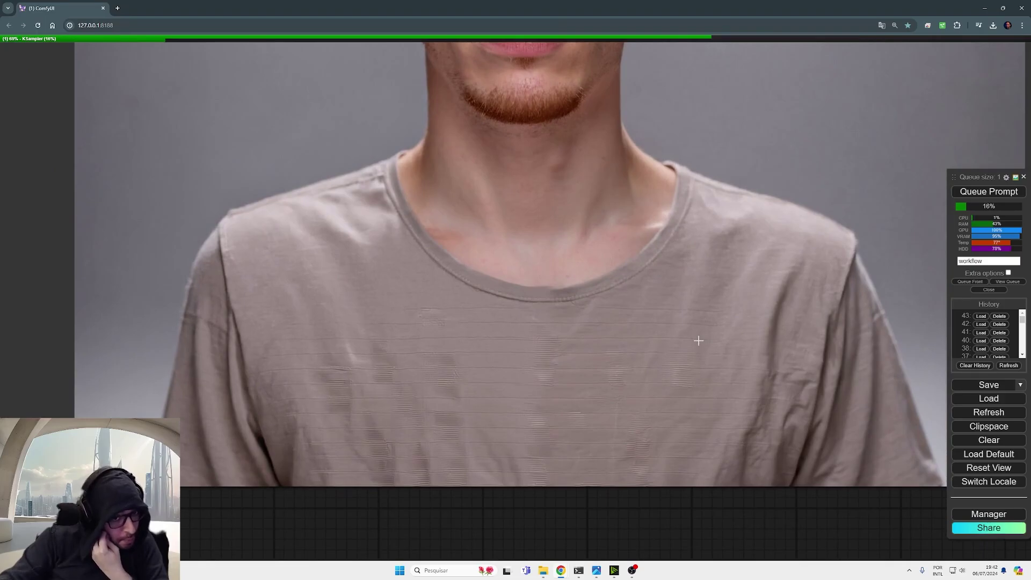
pyautogui.scroll(1, 699, 341)
pyautogui.scroll(-4, 698, 340)
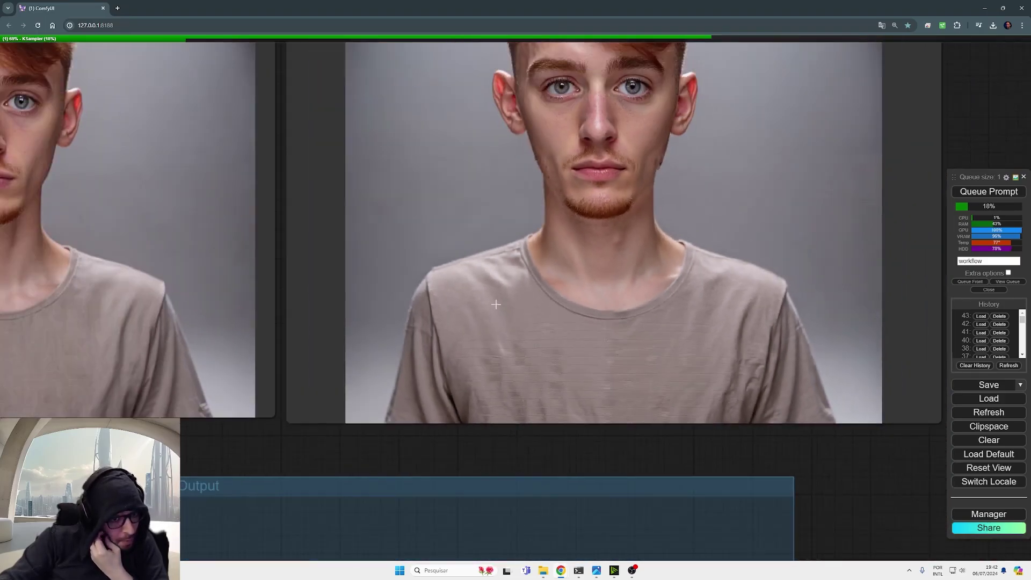
# Compare the loaded portrait, the preview and the upscaled Save Image result side by side
pyautogui.scroll(-4, 496, 305)
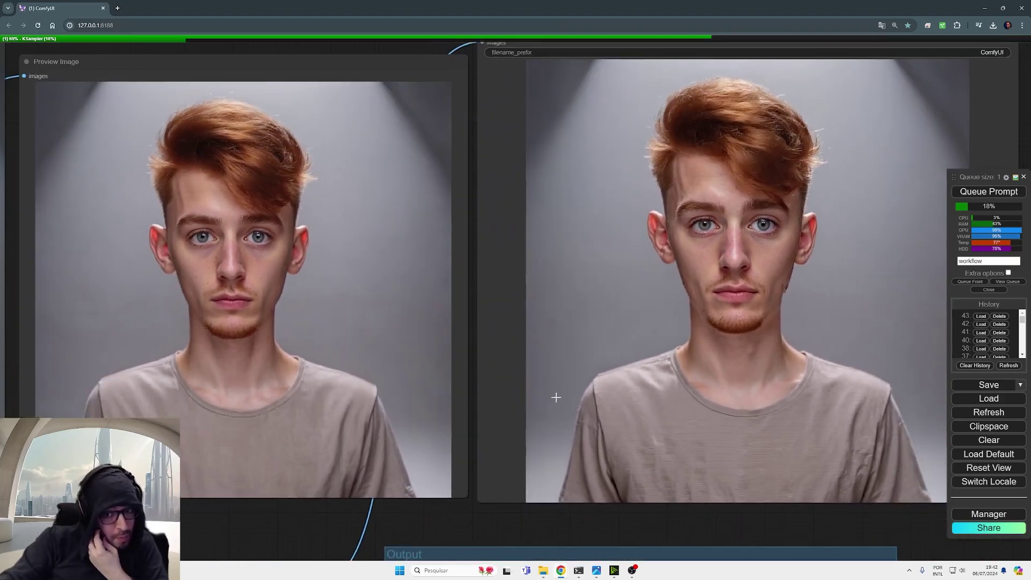
pyautogui.moveTo(555, 397); pyautogui.dragTo(452, 404)
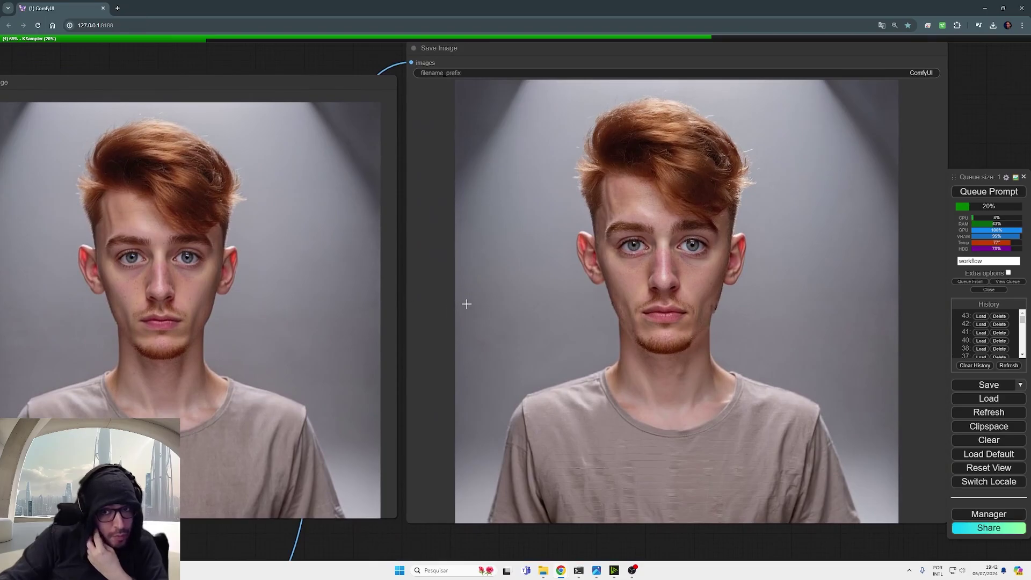
pyautogui.scroll(-2, 482, 297)
pyautogui.moveTo(238, 310); pyautogui.dragTo(473, 307)
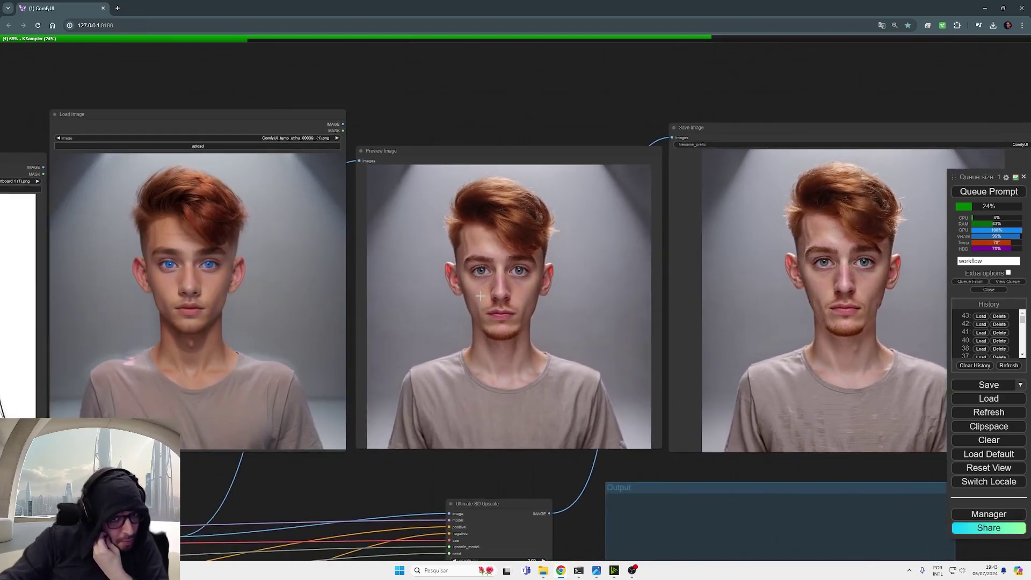
# Compare the grey-background portrait in Preview Image with its upscaled version in Save Image, examining face and hair up close
pyautogui.moveTo(480, 295); pyautogui.dragTo(416, 302)
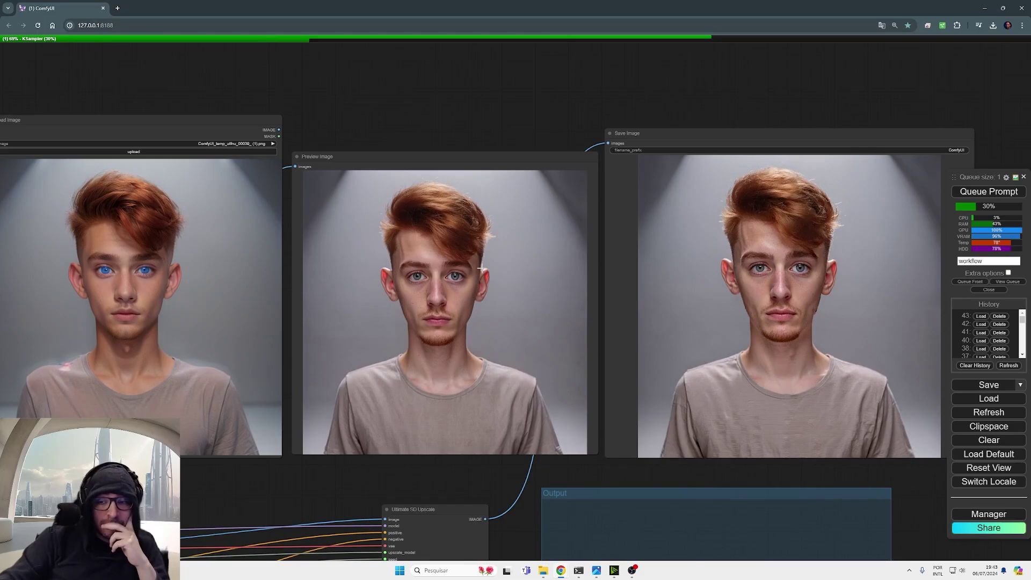
pyautogui.scroll(6, 483, 266)
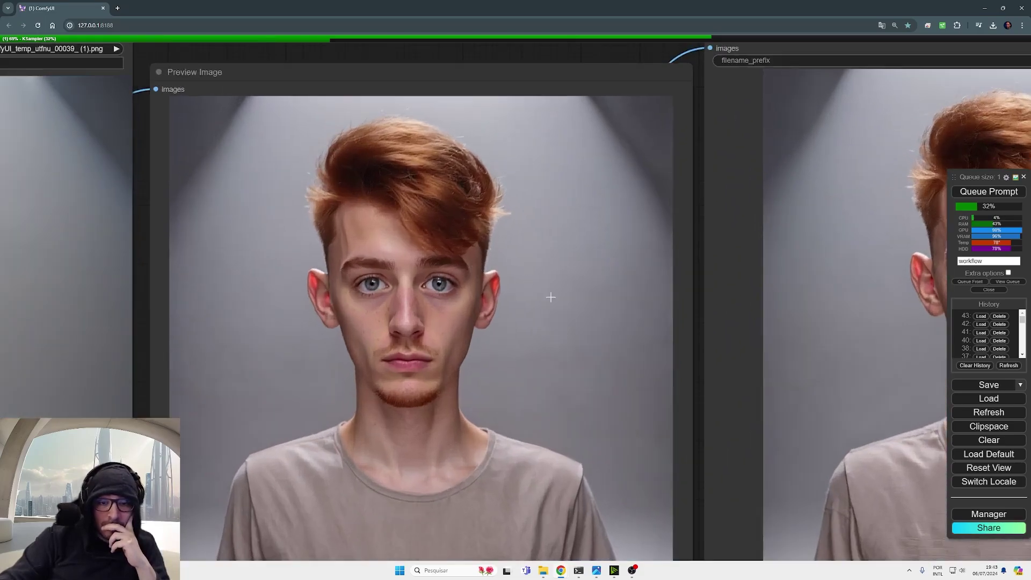
pyautogui.moveTo(551, 297); pyautogui.dragTo(597, 242)
pyautogui.scroll(1, 515, 222)
pyautogui.scroll(-1, 584, 266)
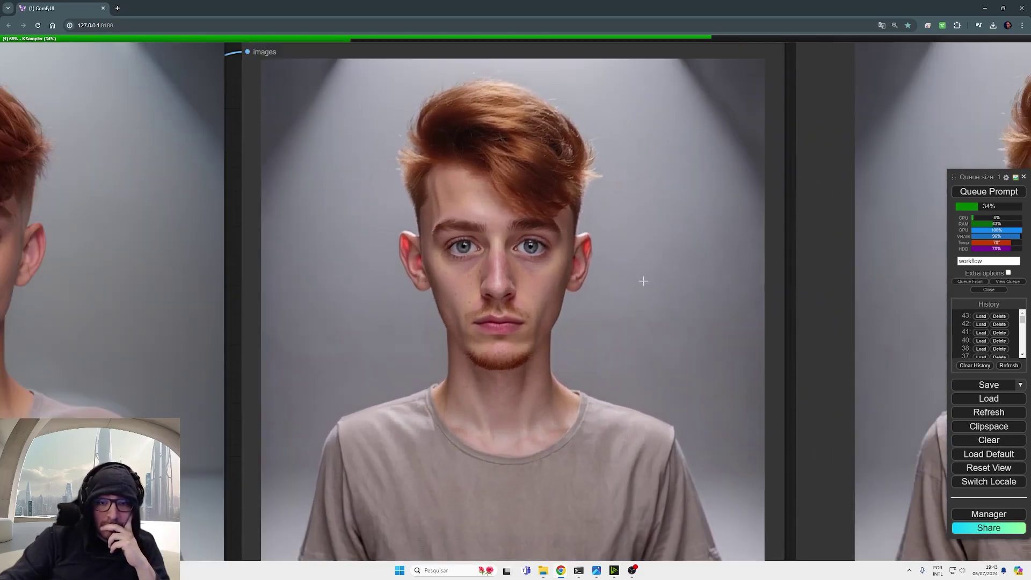
pyautogui.moveTo(642, 280); pyautogui.dragTo(476, 267)
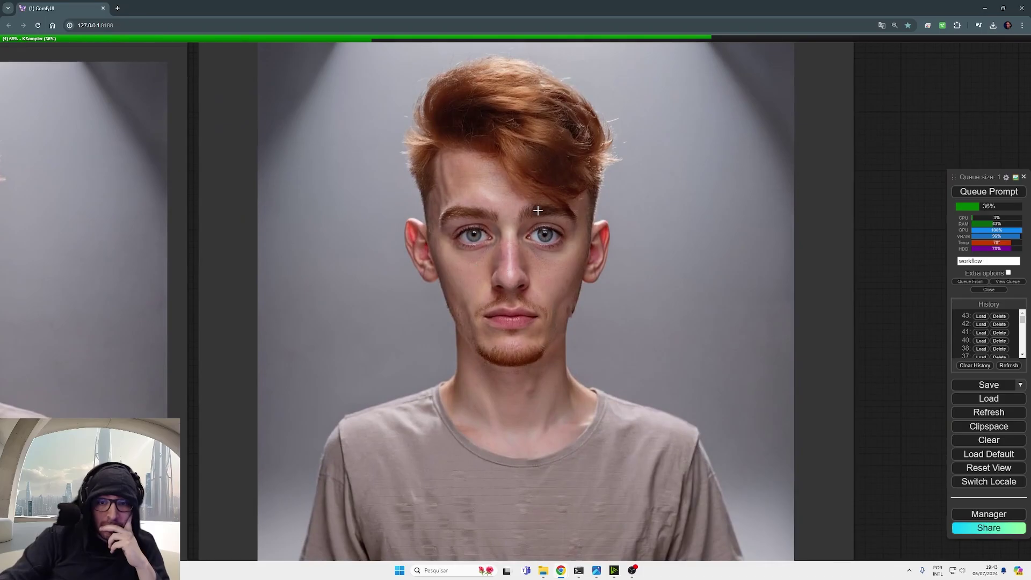
pyautogui.scroll(-1, 400, 268)
pyautogui.moveTo(400, 269); pyautogui.dragTo(620, 262)
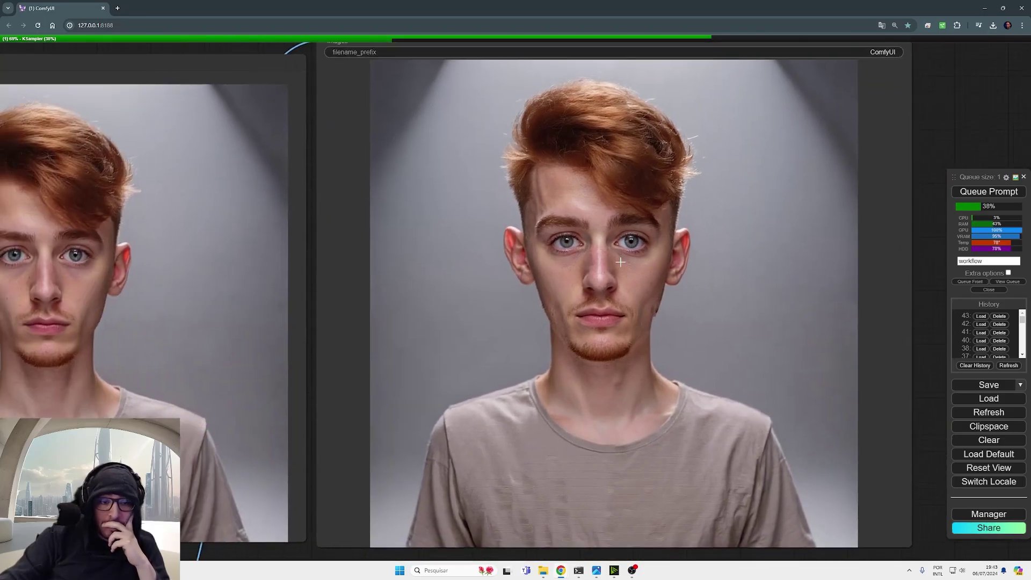
pyautogui.scroll(-2, 407, 285)
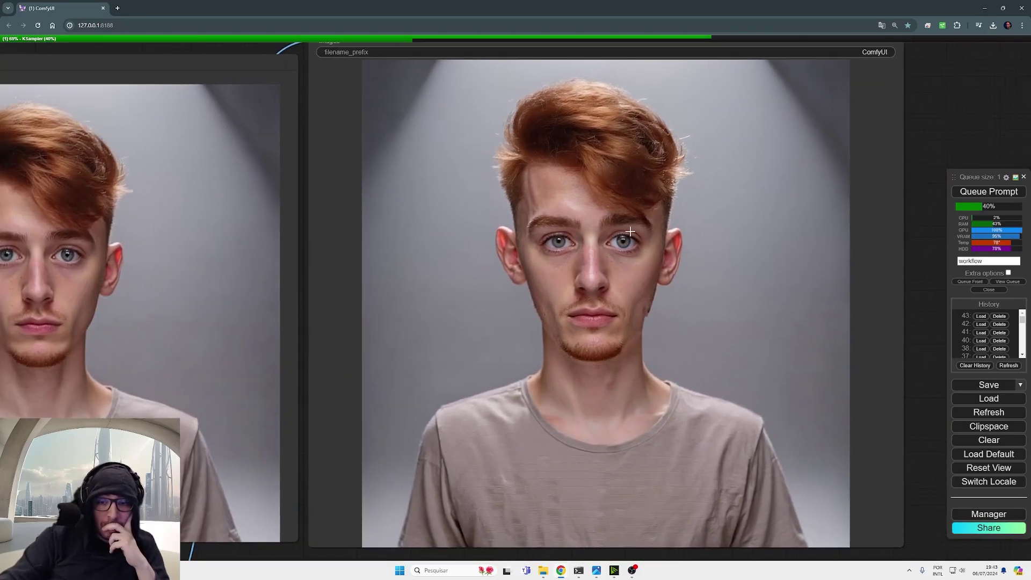
pyautogui.scroll(-2, 295, 290)
pyautogui.scroll(-5, 295, 290)
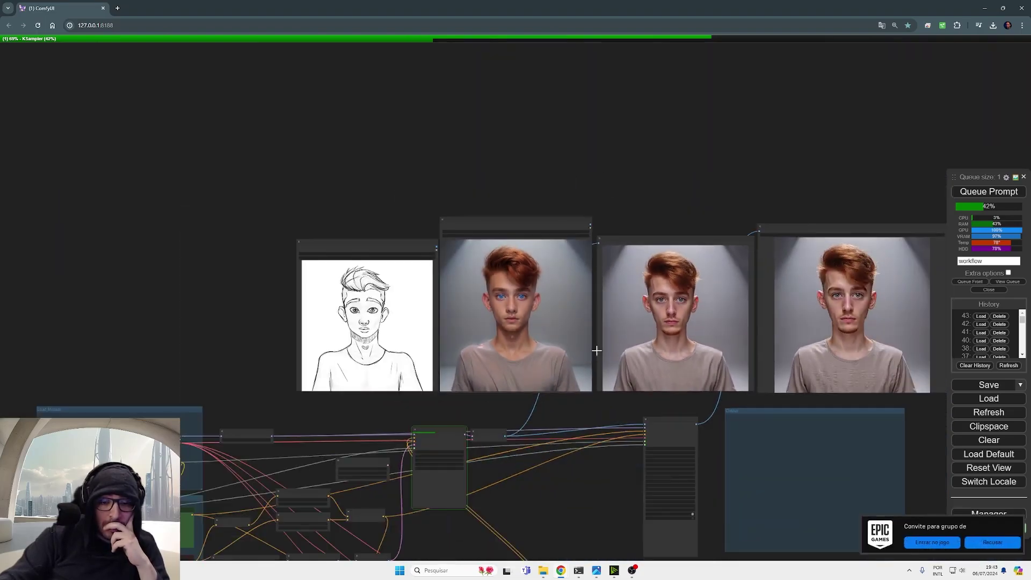
# Inspect the sketch input feeding the Upscale Image node, and compare the sketch with the loaded and preview portraits
pyautogui.moveTo(597, 351); pyautogui.dragTo(669, 195)
pyautogui.scroll(1, 308, 431)
pyautogui.scroll(14, 307, 431)
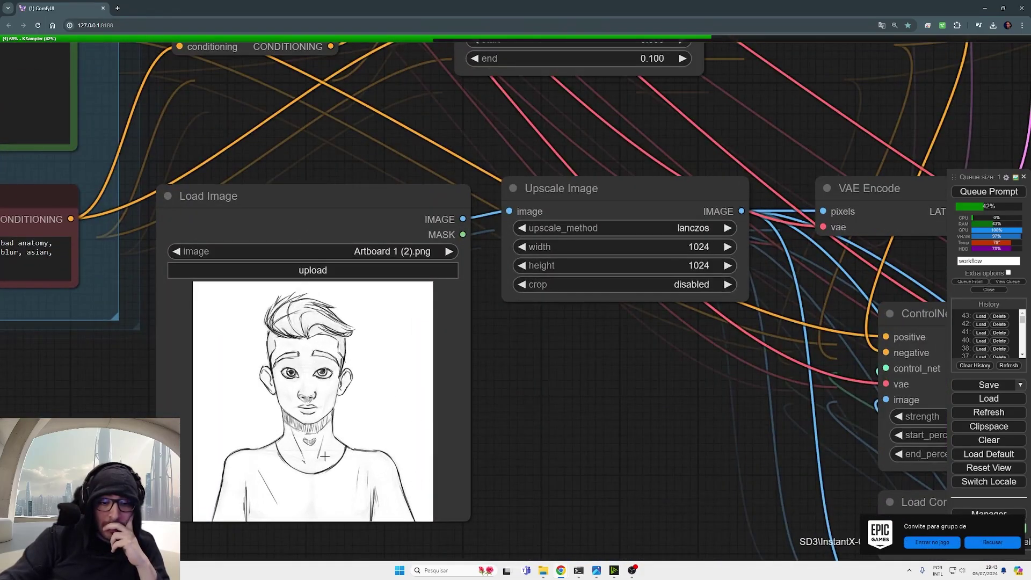
pyautogui.scroll(-8, 553, 413)
pyautogui.moveTo(822, 312); pyautogui.dragTo(300, 558)
pyautogui.moveTo(647, 351); pyautogui.dragTo(606, 524)
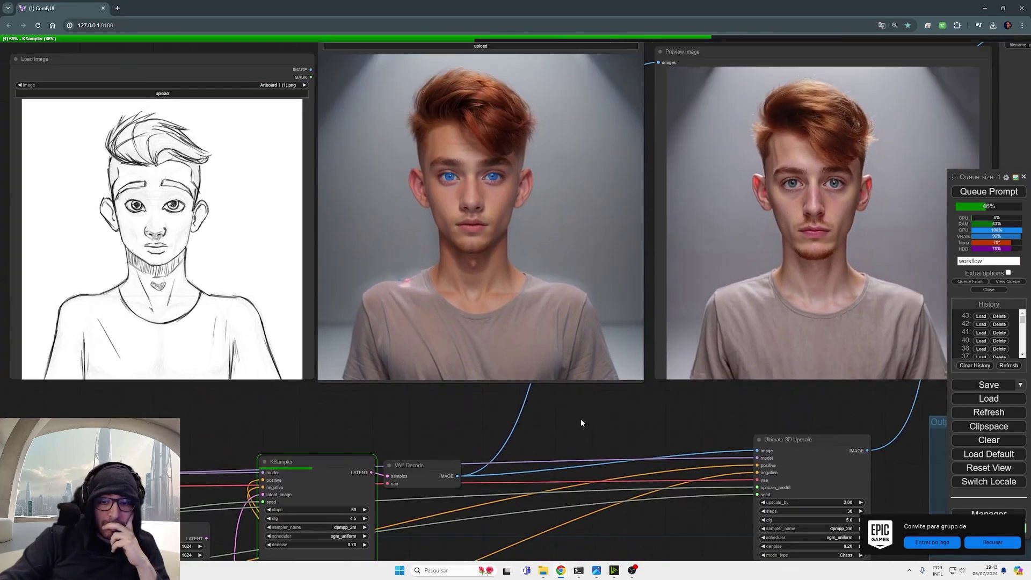
pyautogui.moveTo(581, 422); pyautogui.dragTo(564, 499)
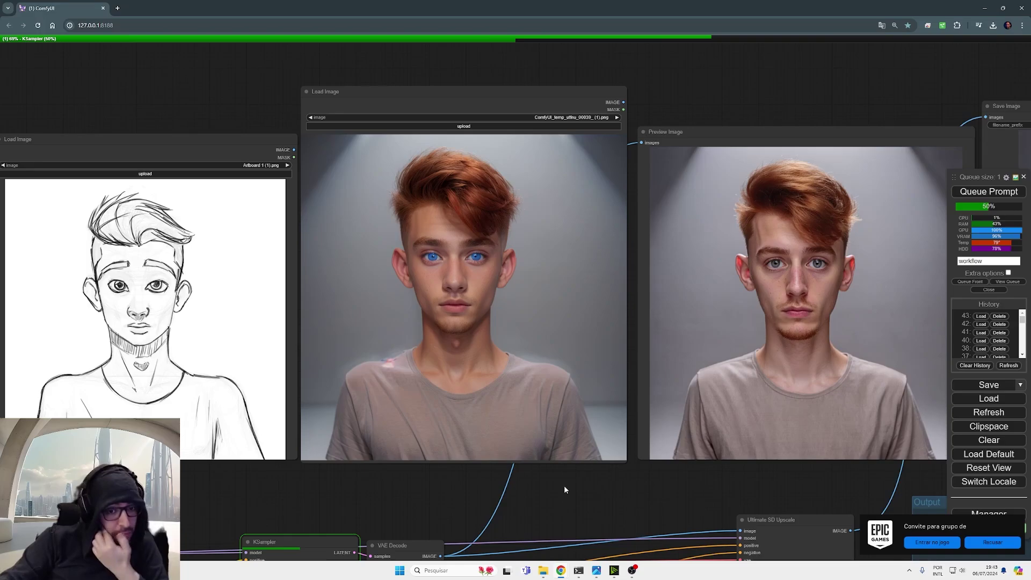
pyautogui.moveTo(565, 484)
pyautogui.mouseDown()
pyautogui.moveTo(406, 471)
pyautogui.moveTo(555, 493)
pyautogui.mouseUp()
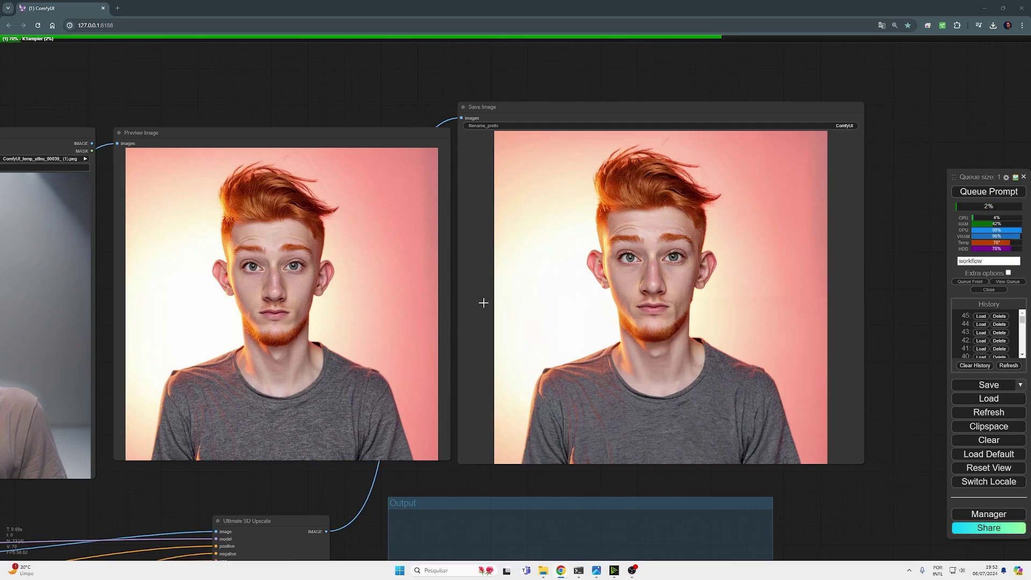
# Examine the pink-background portrait's face and ear in Save Image and compare it with the preview and loaded portrait
pyautogui.scroll(4, 689, 294)
pyautogui.scroll(5, 689, 295)
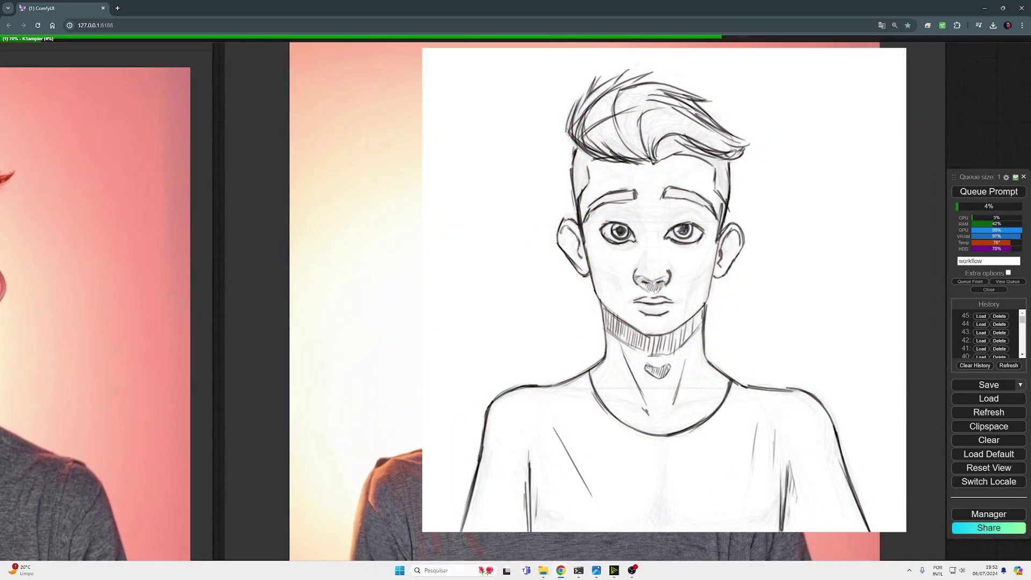
pyautogui.scroll(2, 690, 295)
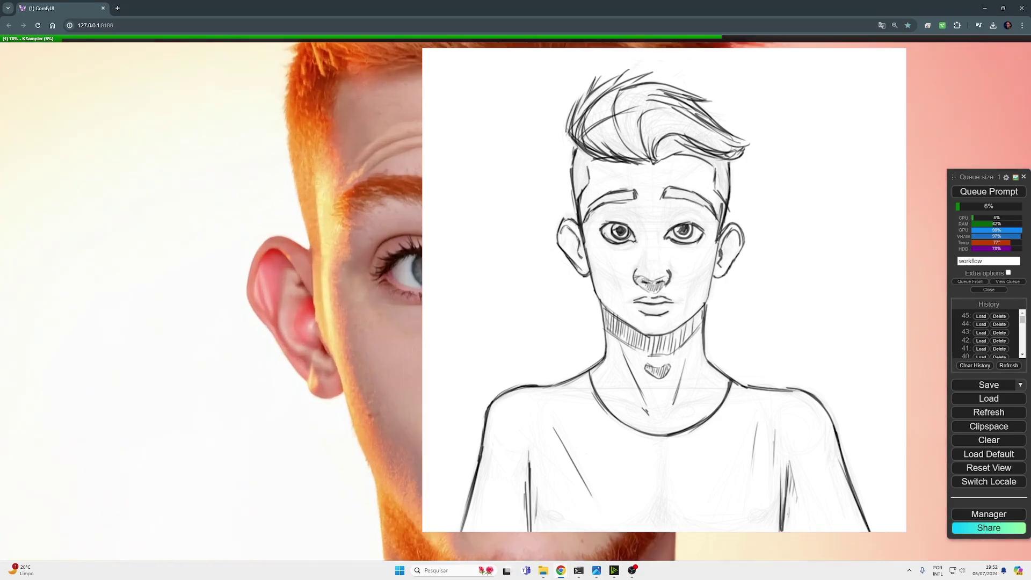
pyautogui.scroll(-10, 689, 295)
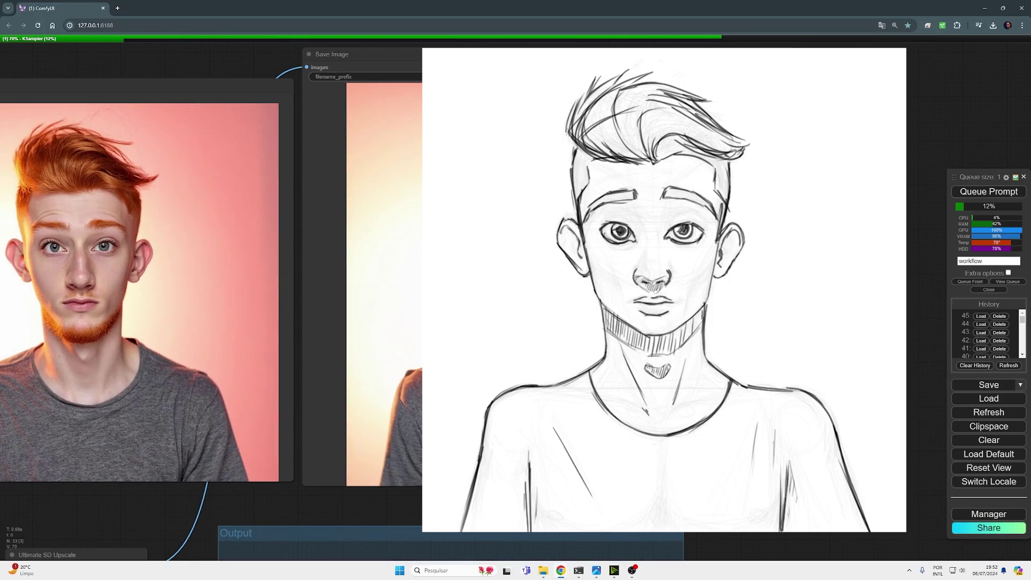
pyautogui.scroll(-5, 386, 295)
pyautogui.scroll(5, 368, 276)
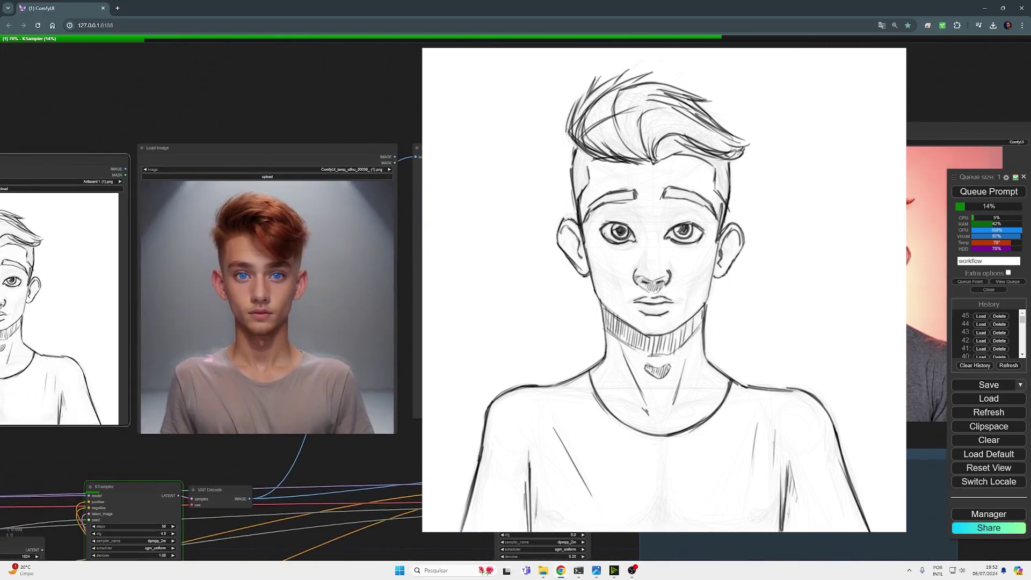
pyautogui.scroll(4, 804, 316)
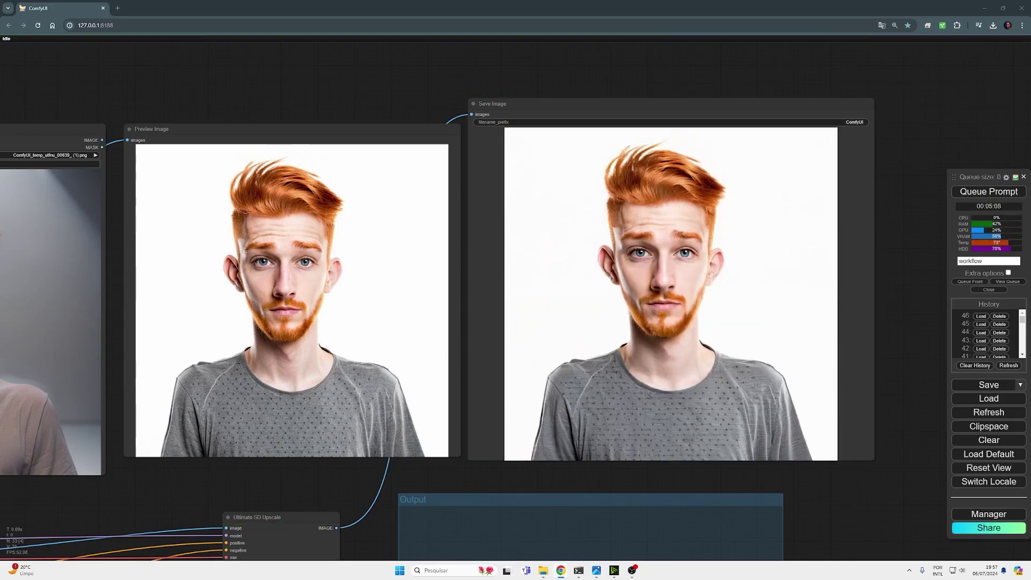
# Examine the white-background portrait's face, beard, hair and shirt texture in Save Image
pyautogui.scroll(8, 829, 279)
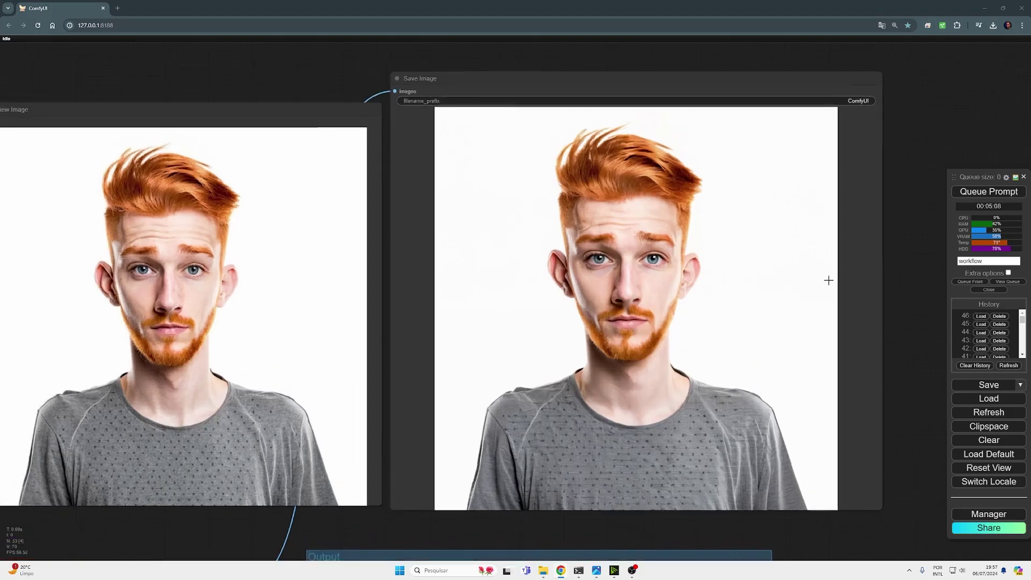
pyautogui.scroll(-3, 574, 278)
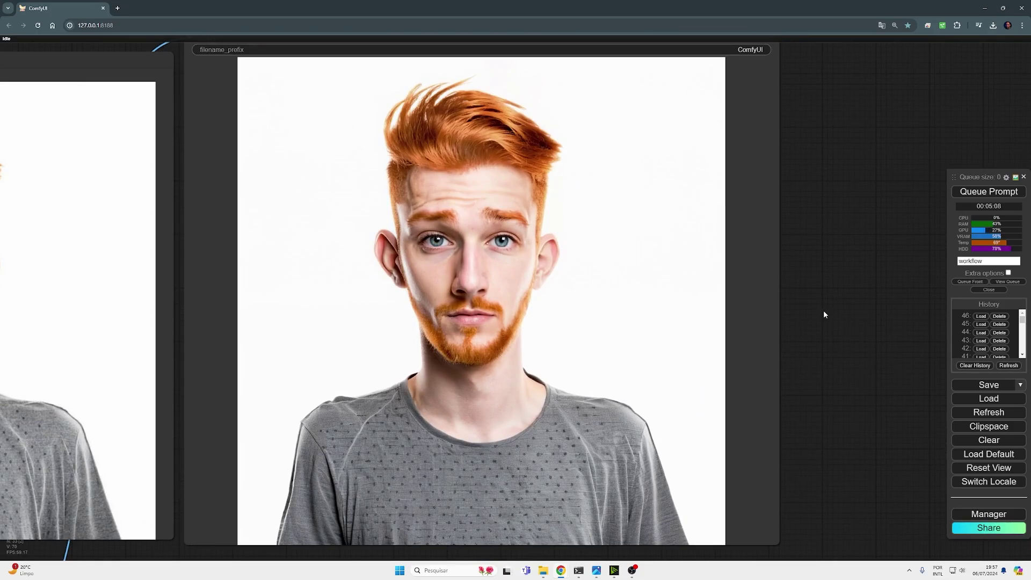
pyautogui.scroll(-3, 824, 313)
pyautogui.scroll(5, 581, 283)
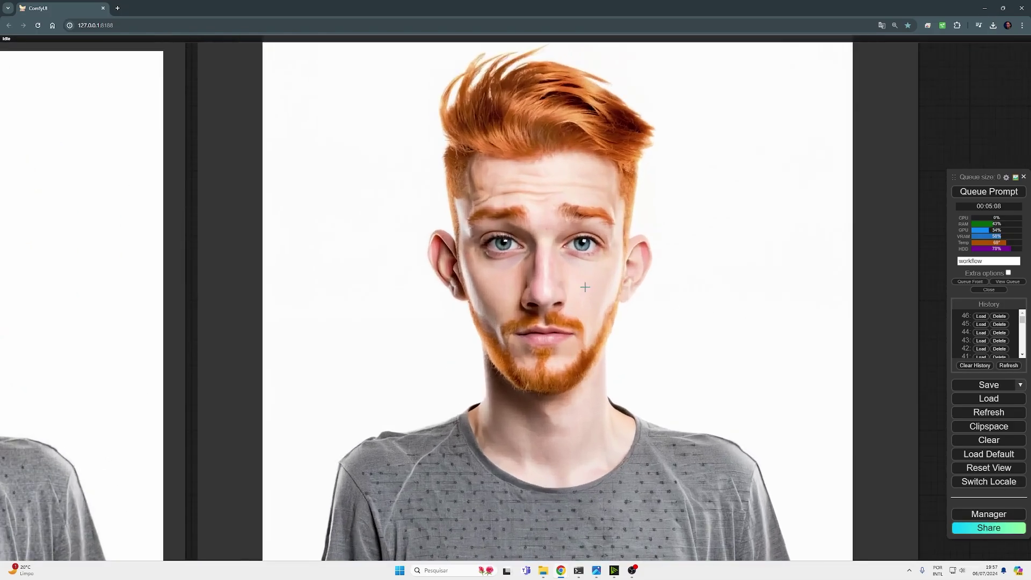
pyautogui.scroll(-2, 658, 344)
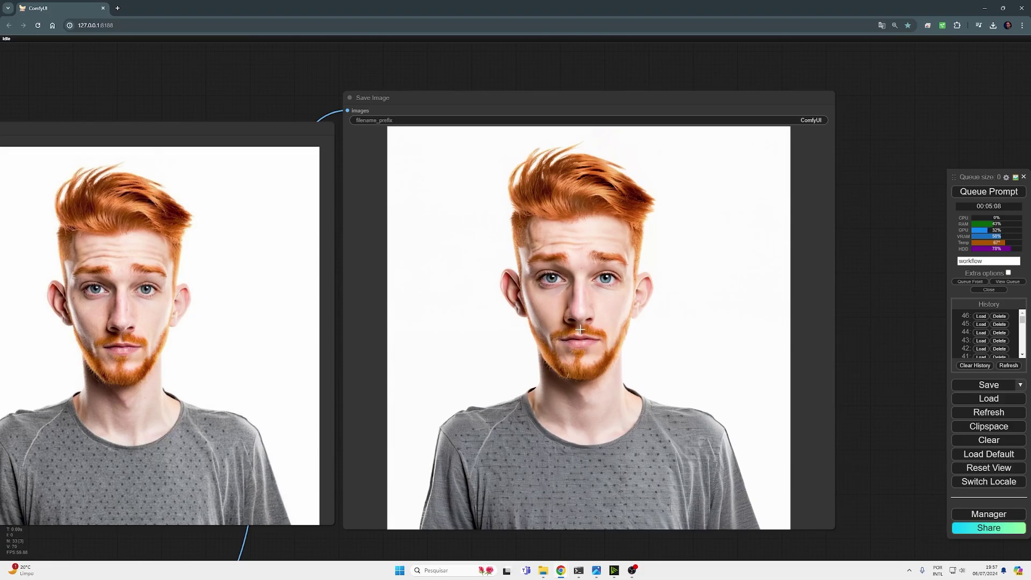
pyautogui.scroll(2, 580, 329)
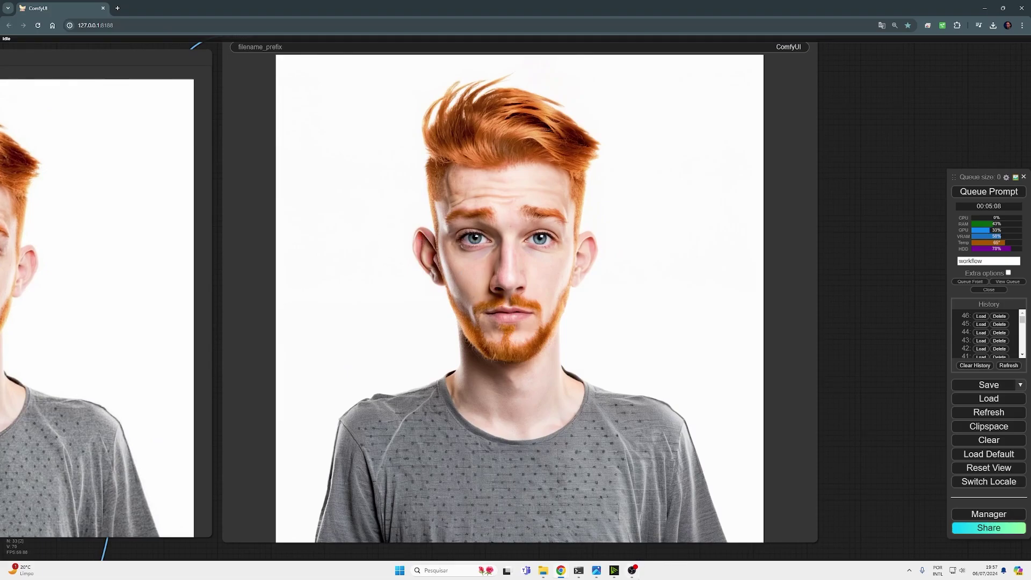
# Compare the white-background result with the loaded blue-eyed portrait and the original sketch
pyautogui.scroll(-3, 448, 345)
pyautogui.scroll(2, 814, 294)
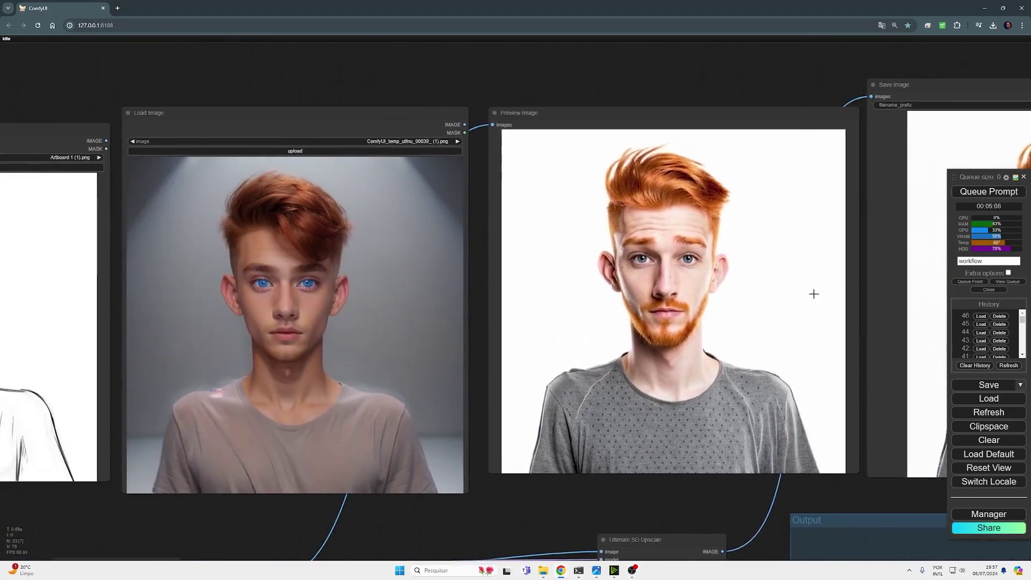
pyautogui.moveTo(339, 257); pyautogui.dragTo(747, 273)
pyautogui.scroll(2, 684, 240)
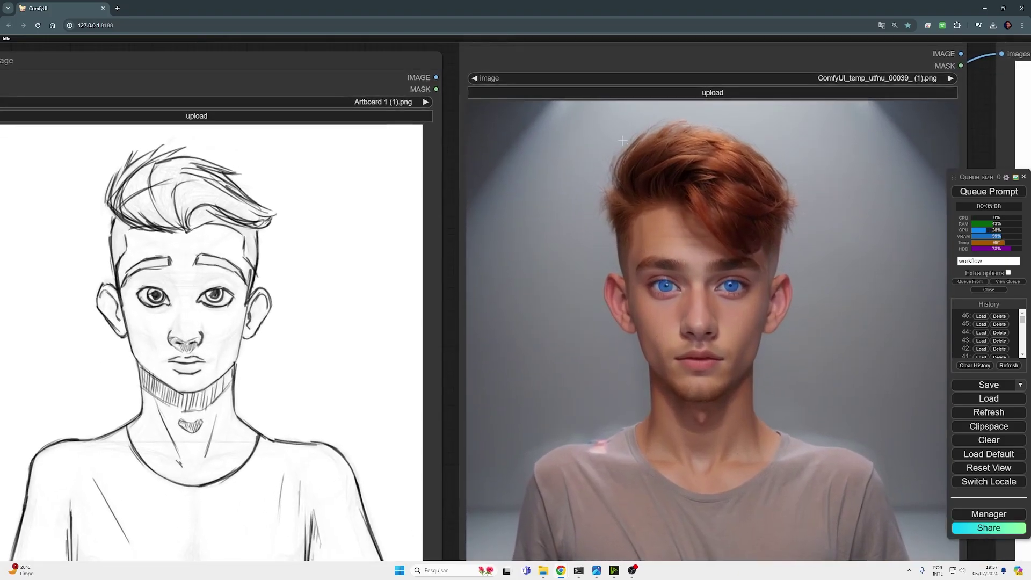